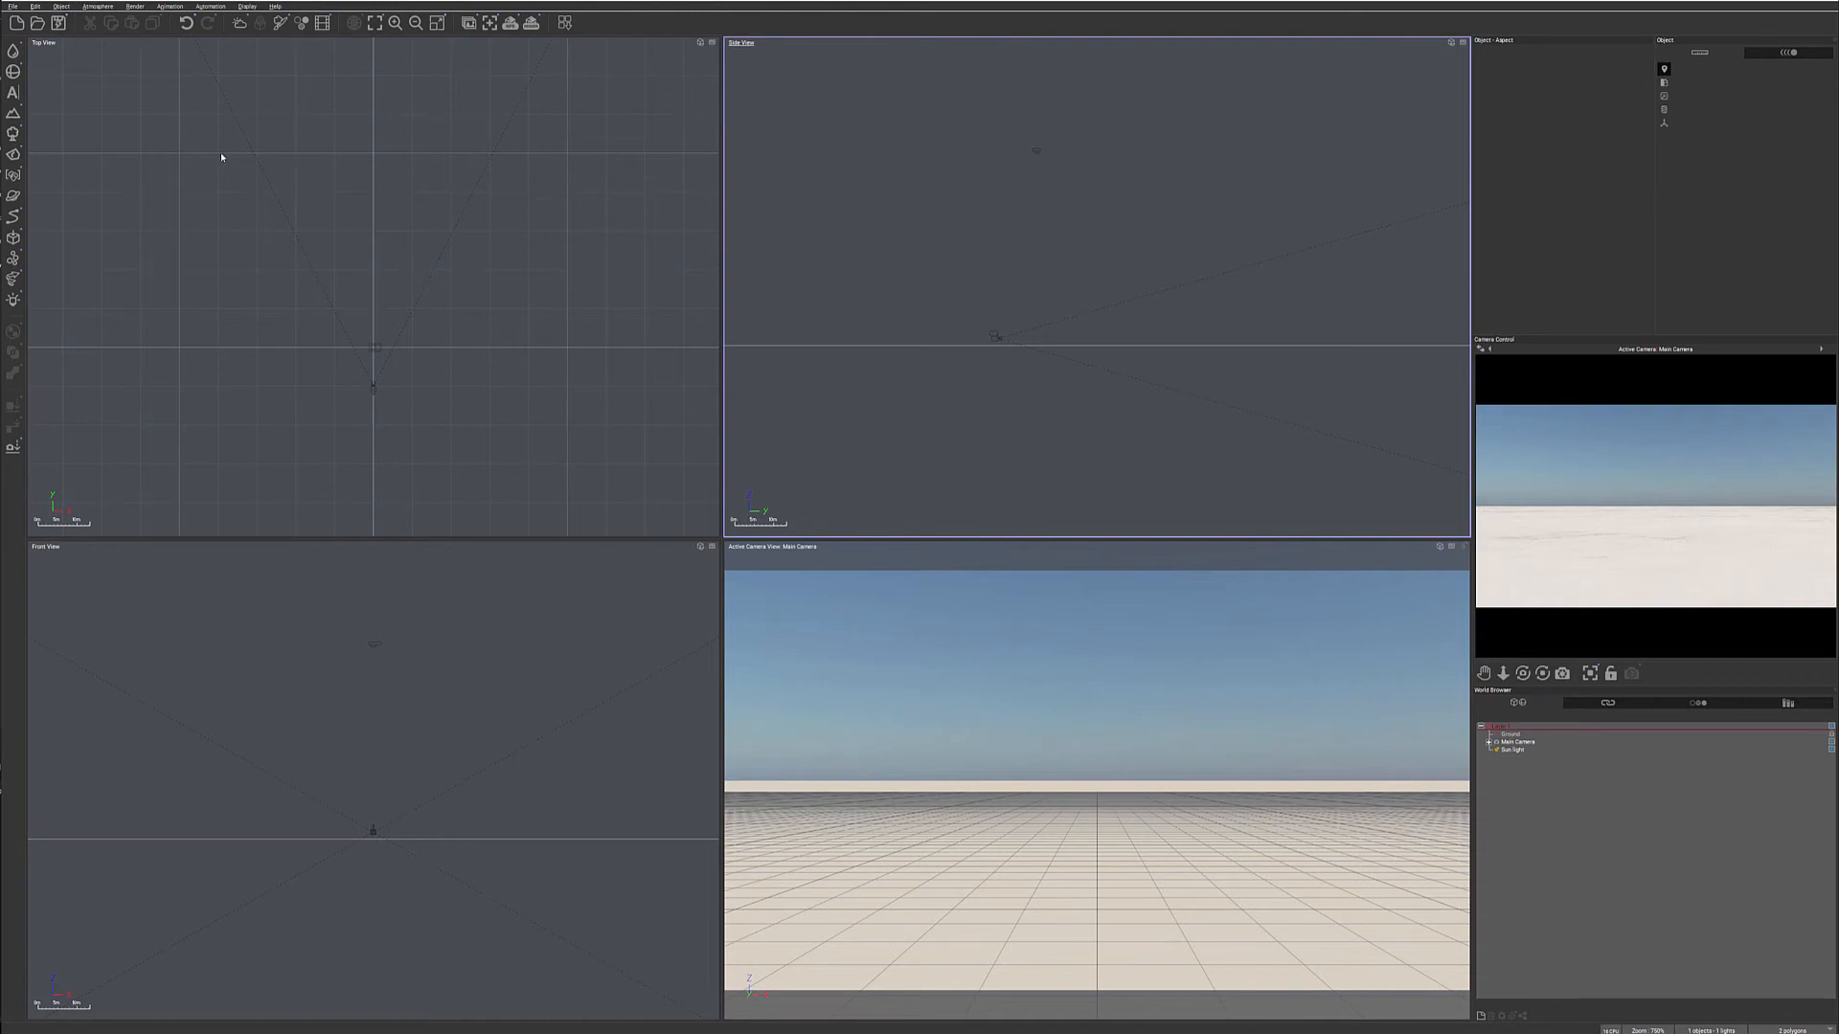
- Add a procedural terrain to the scene and move it forward in the Top View so it lies ahead of the camera
click(12, 117)
click(32, 121)
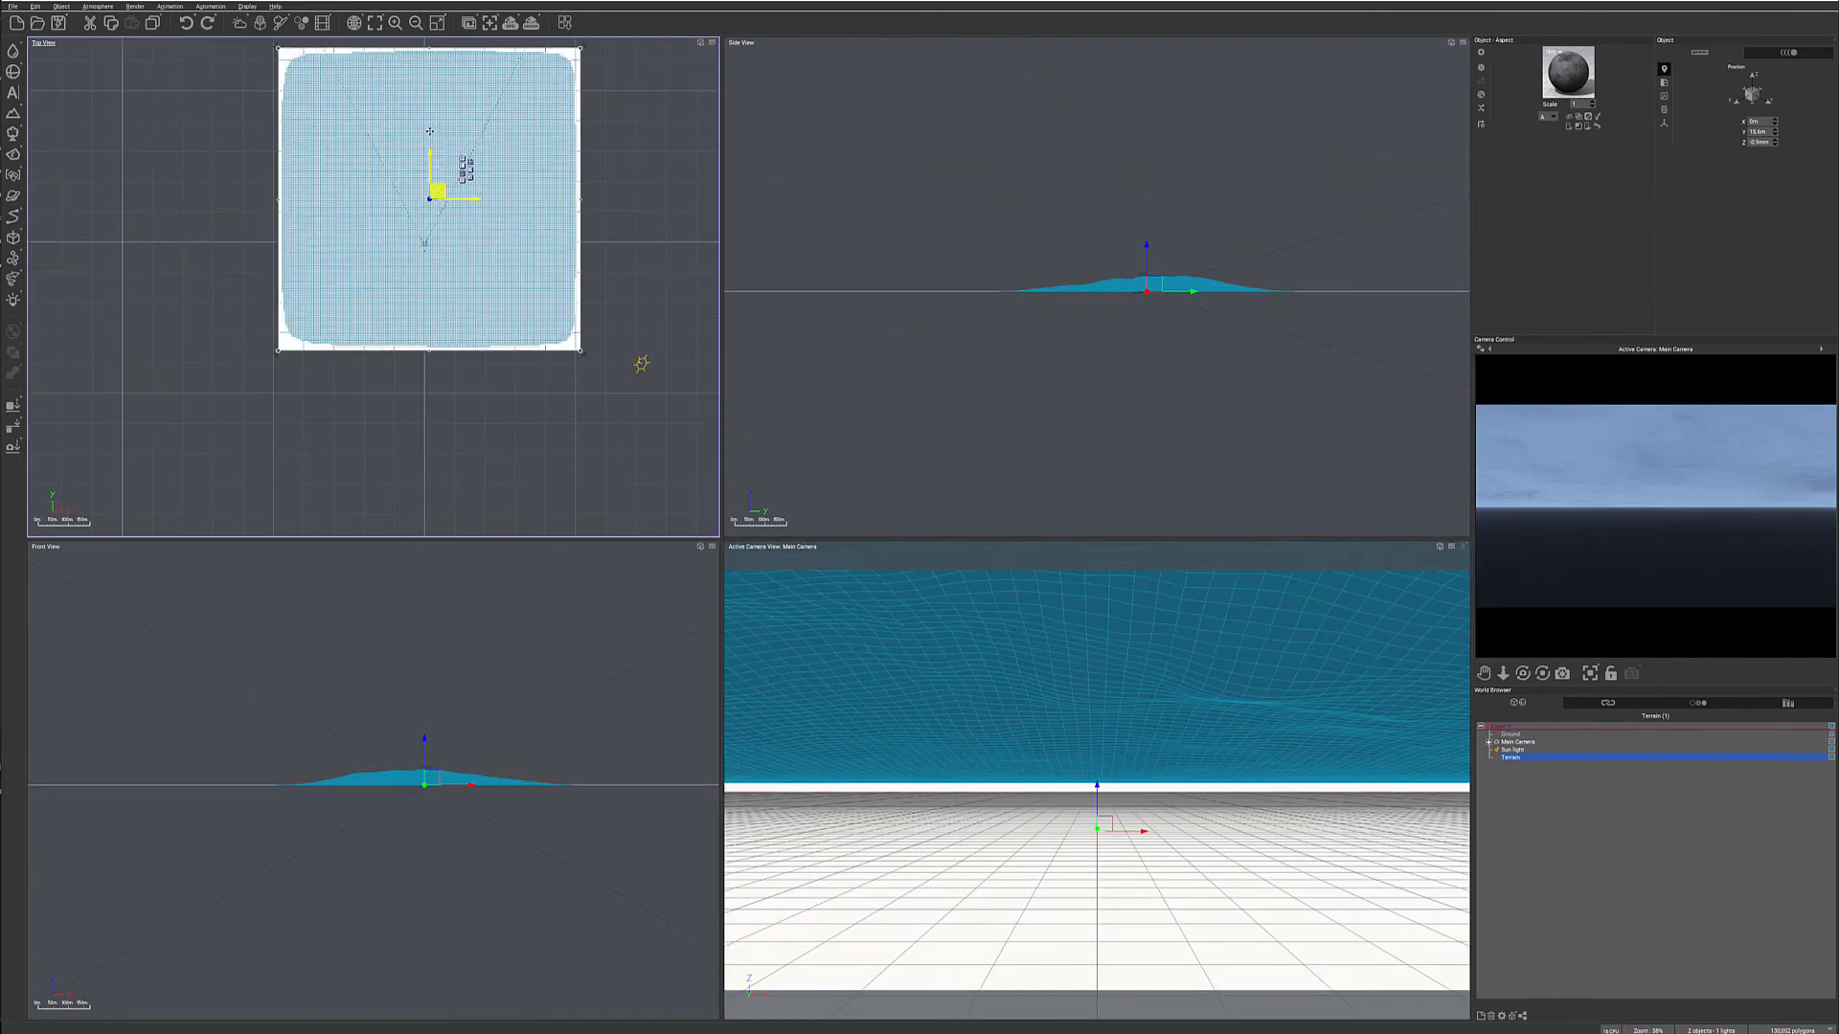
drag(437, 191, 426, 50)
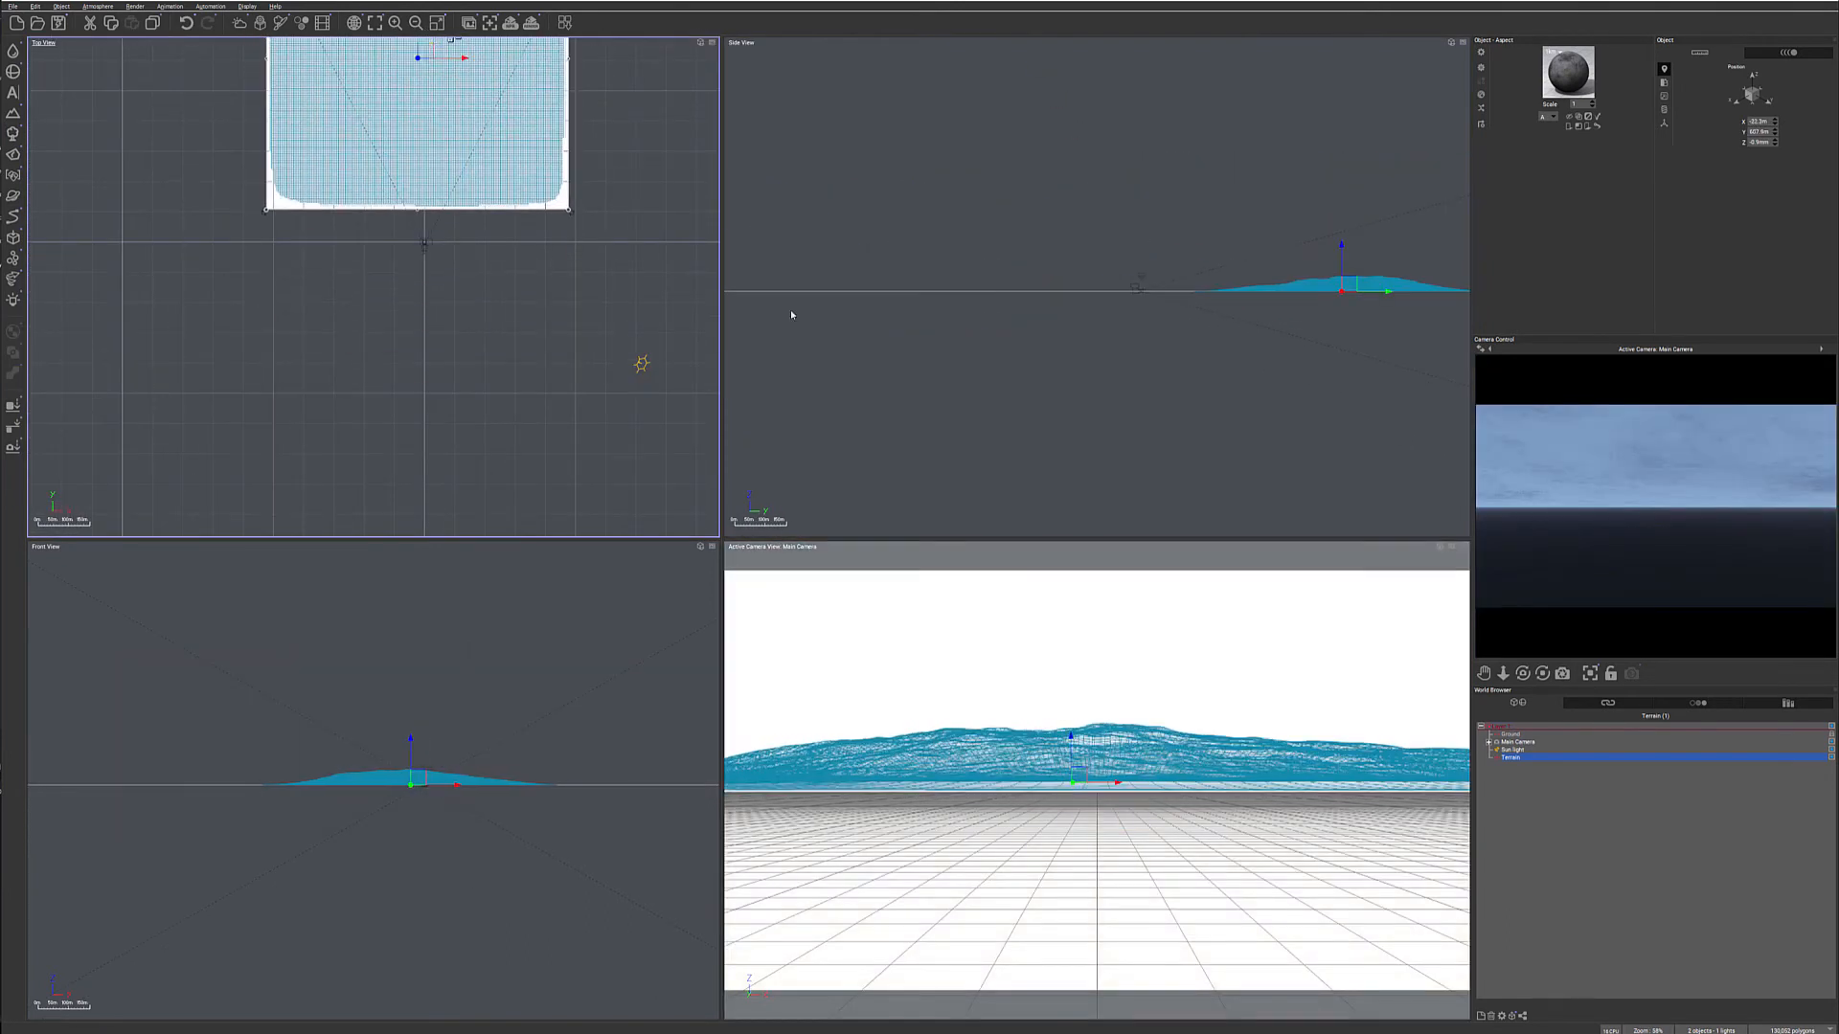
- Raise the Main Camera above the ground in the Side View and tilt it down toward the terrain, accepting its advanced options
click(1628, 742)
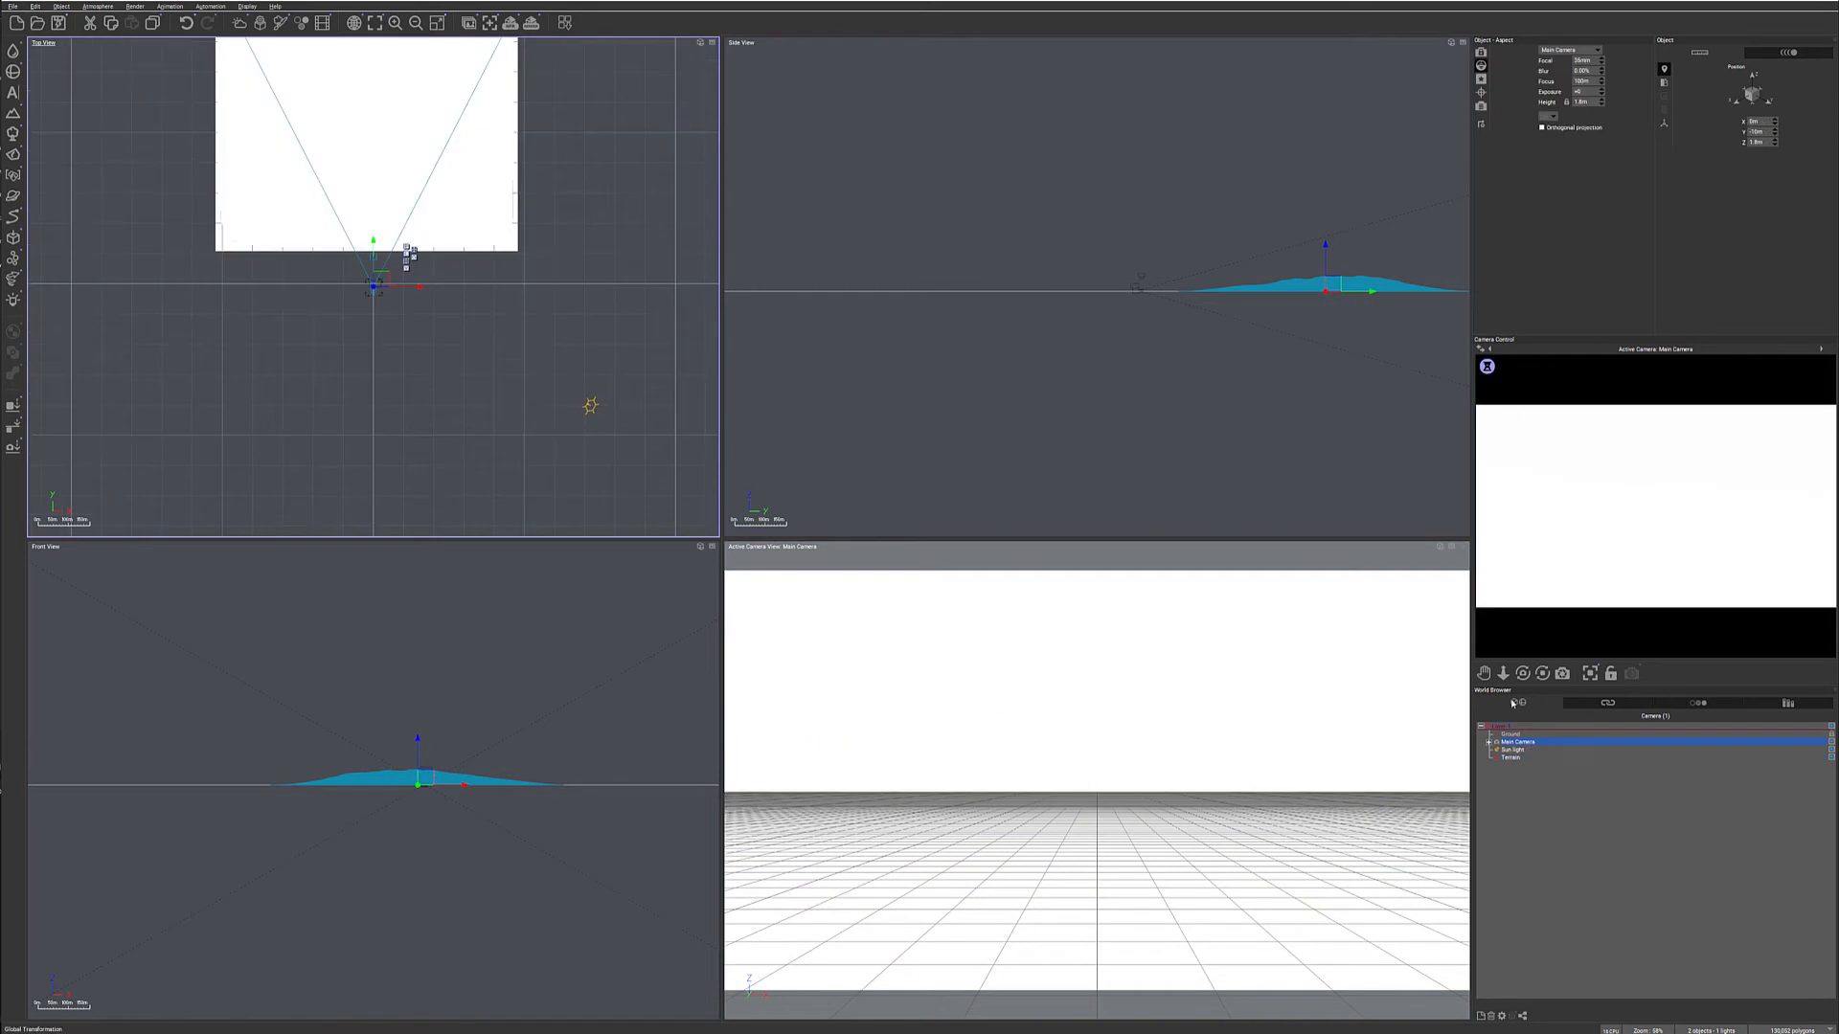
drag(1049, 390, 1020, 354)
drag(1523, 675, 1524, 751)
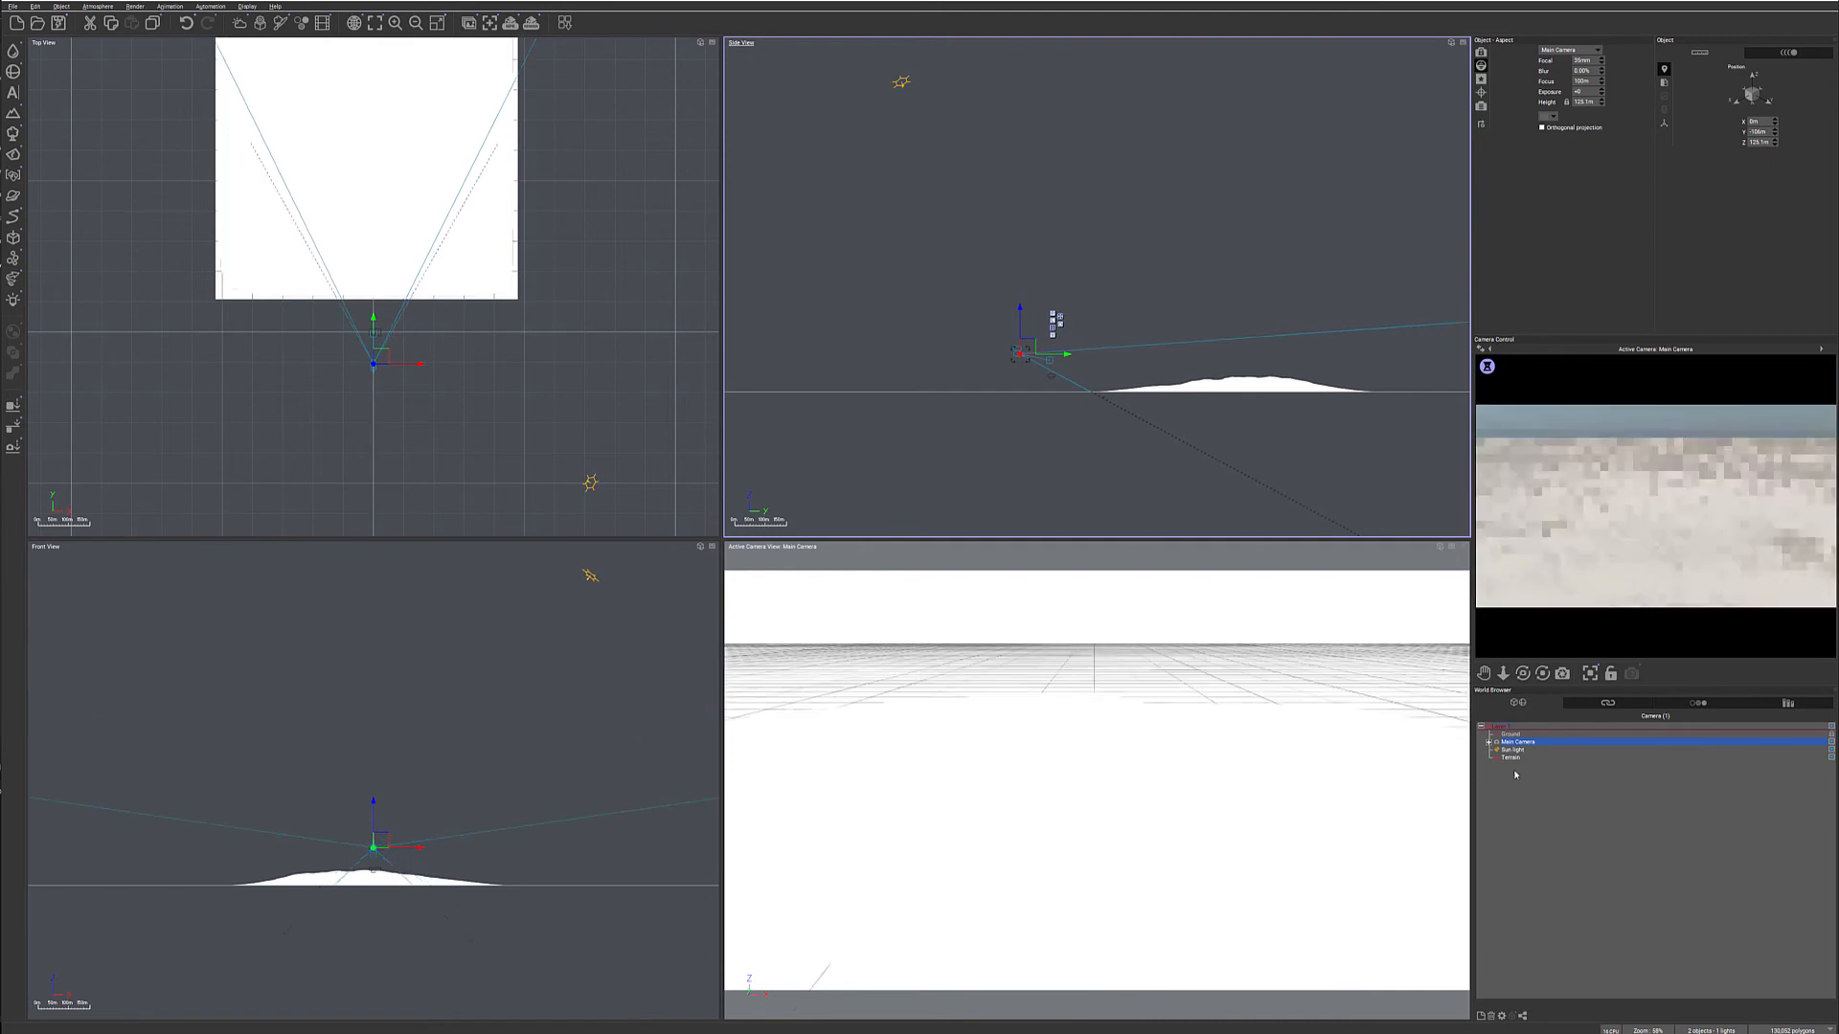
double_click(1522, 744)
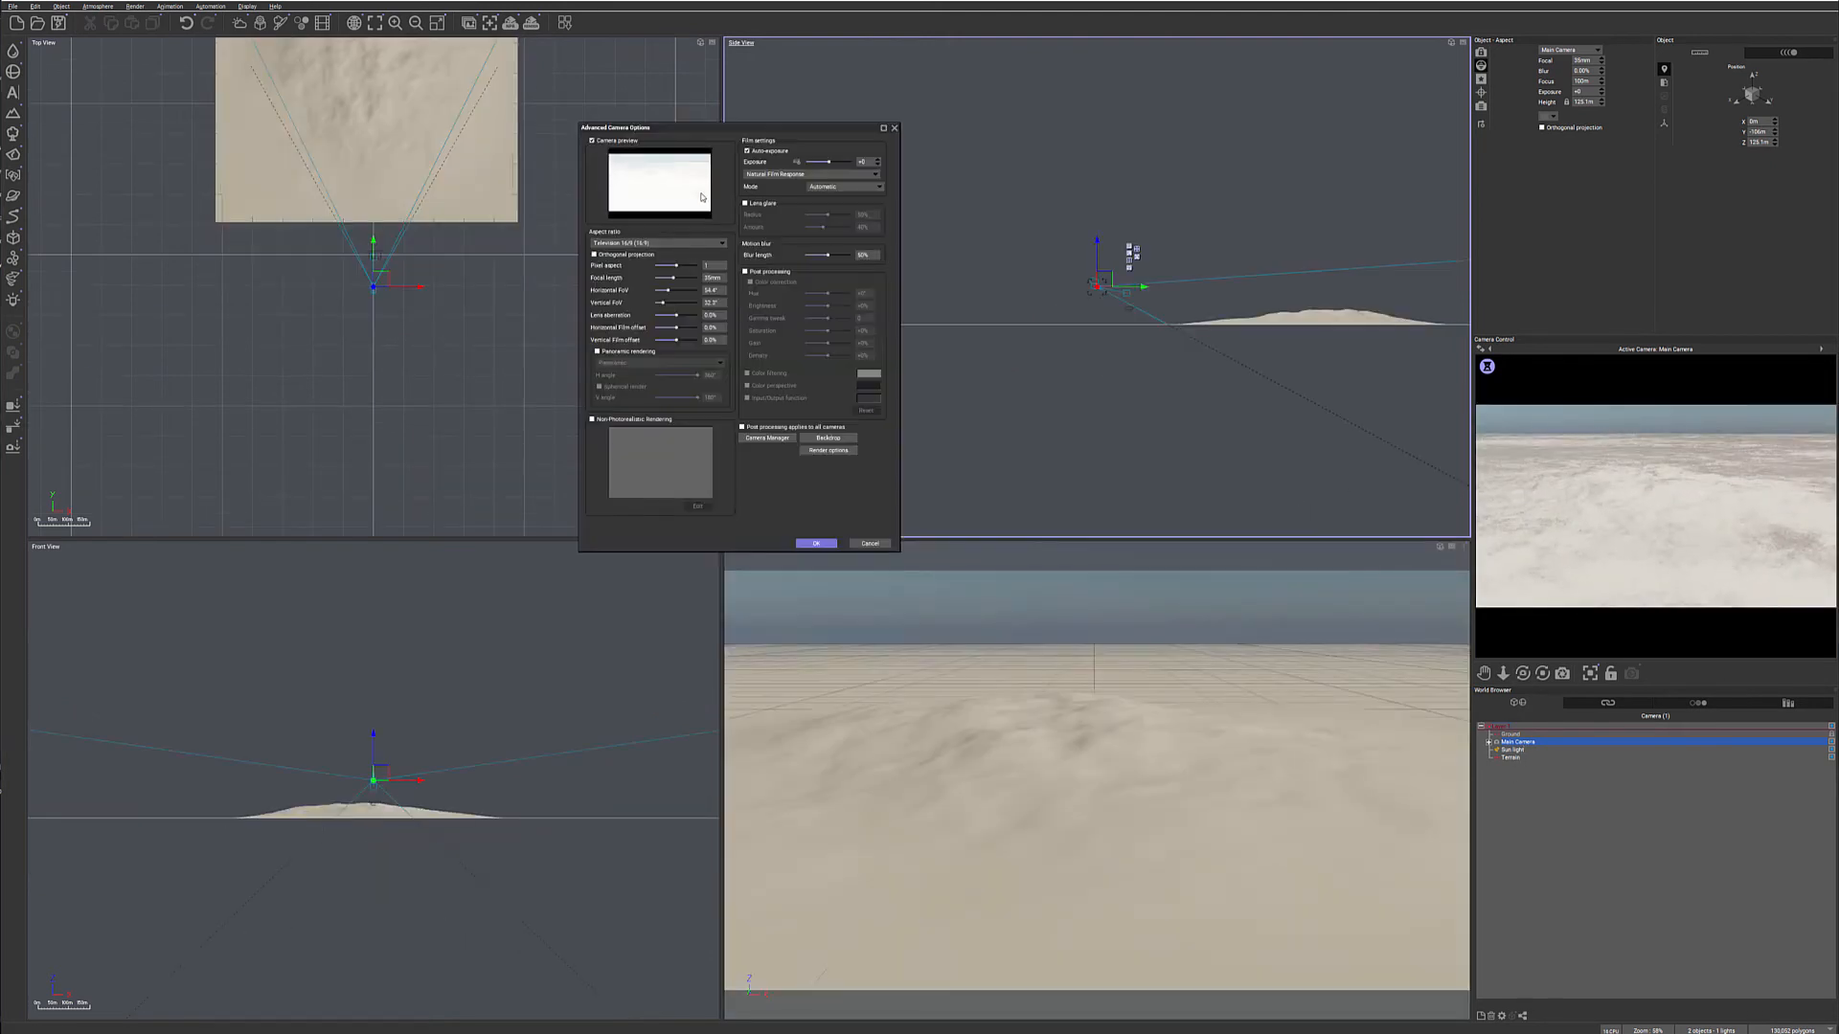
click(816, 544)
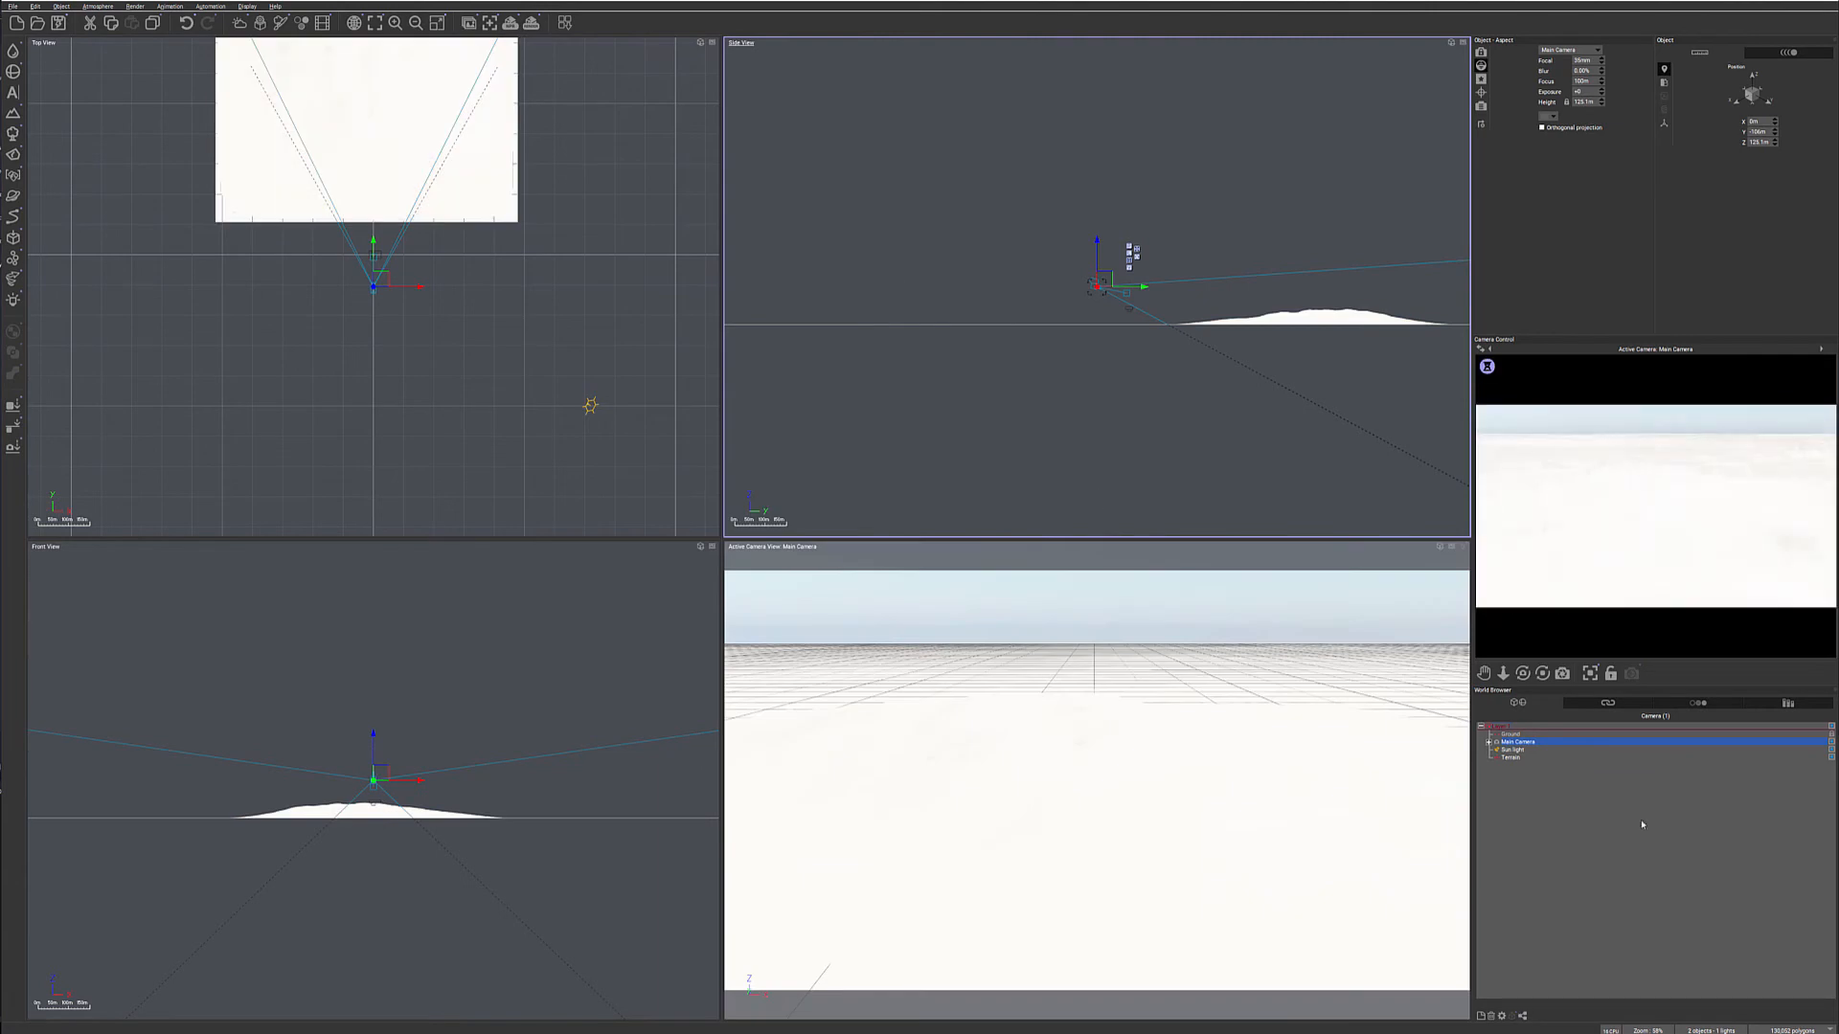
- Lower the Sun light in the Side View and shift it sideways in the Top View so low light rakes across the terrain
click(1512, 749)
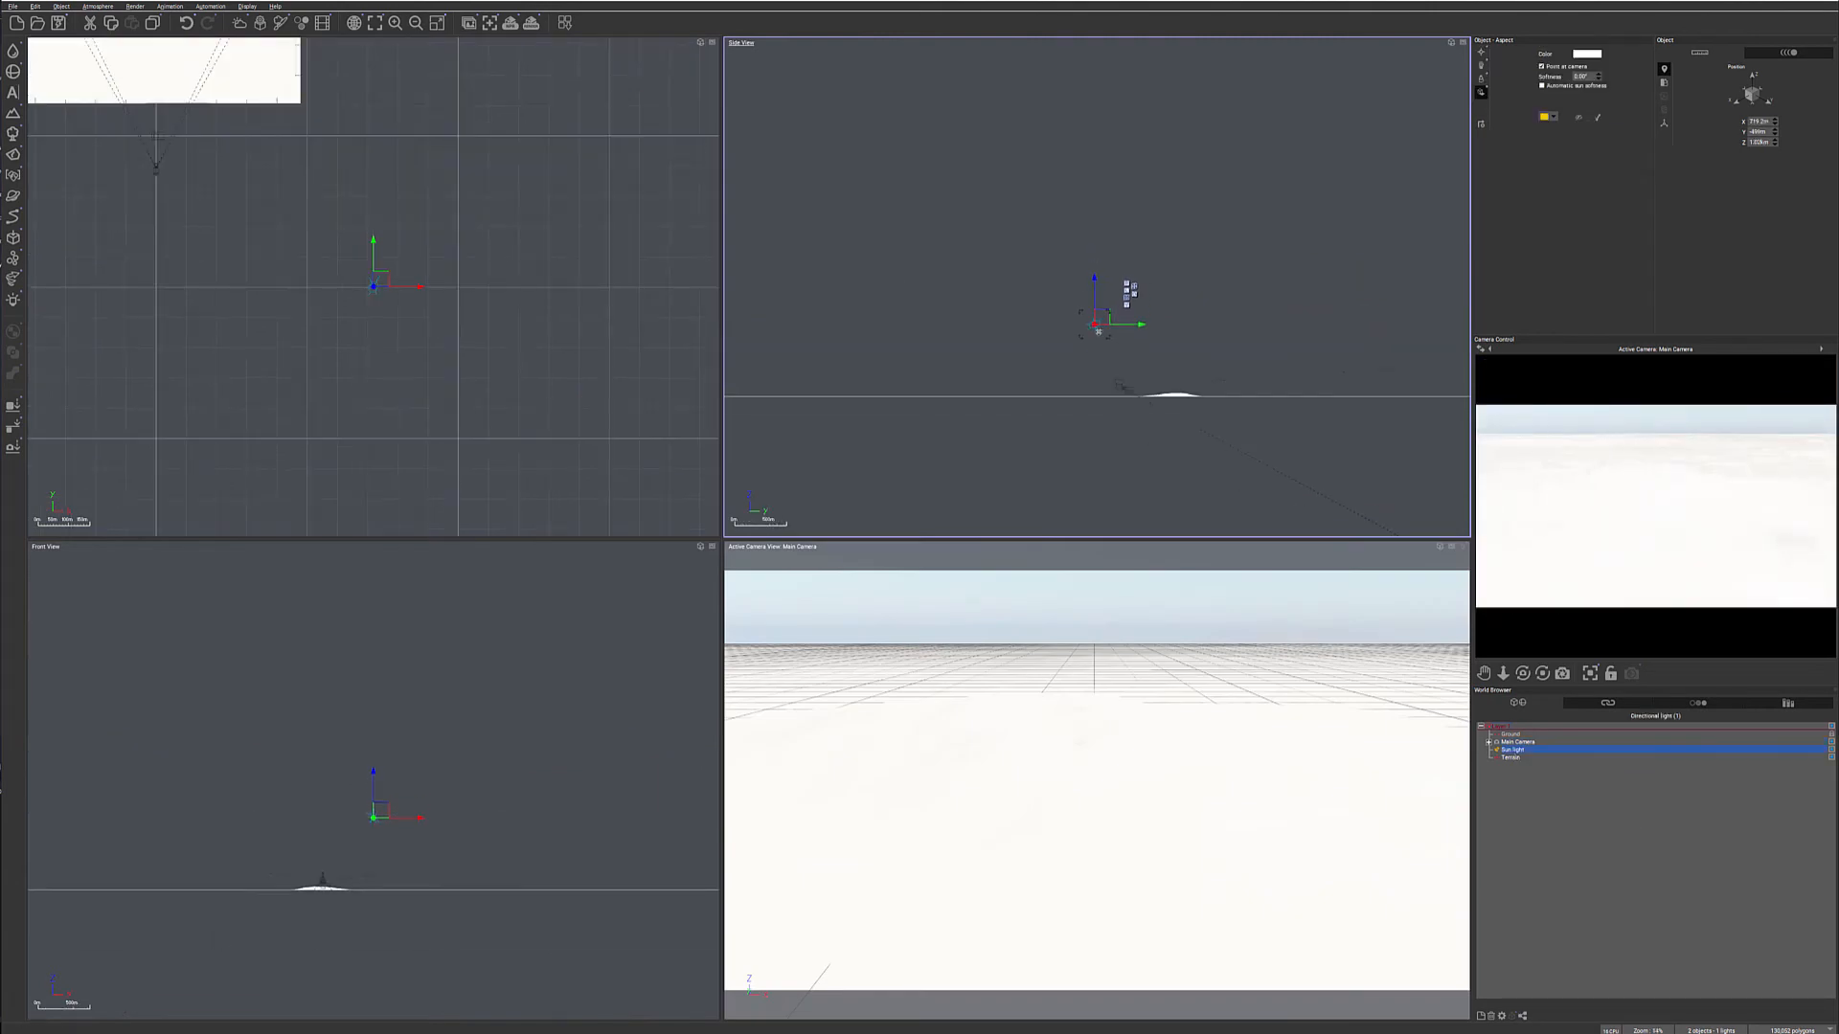
drag(1092, 335, 1072, 368)
drag(380, 316, 429, 291)
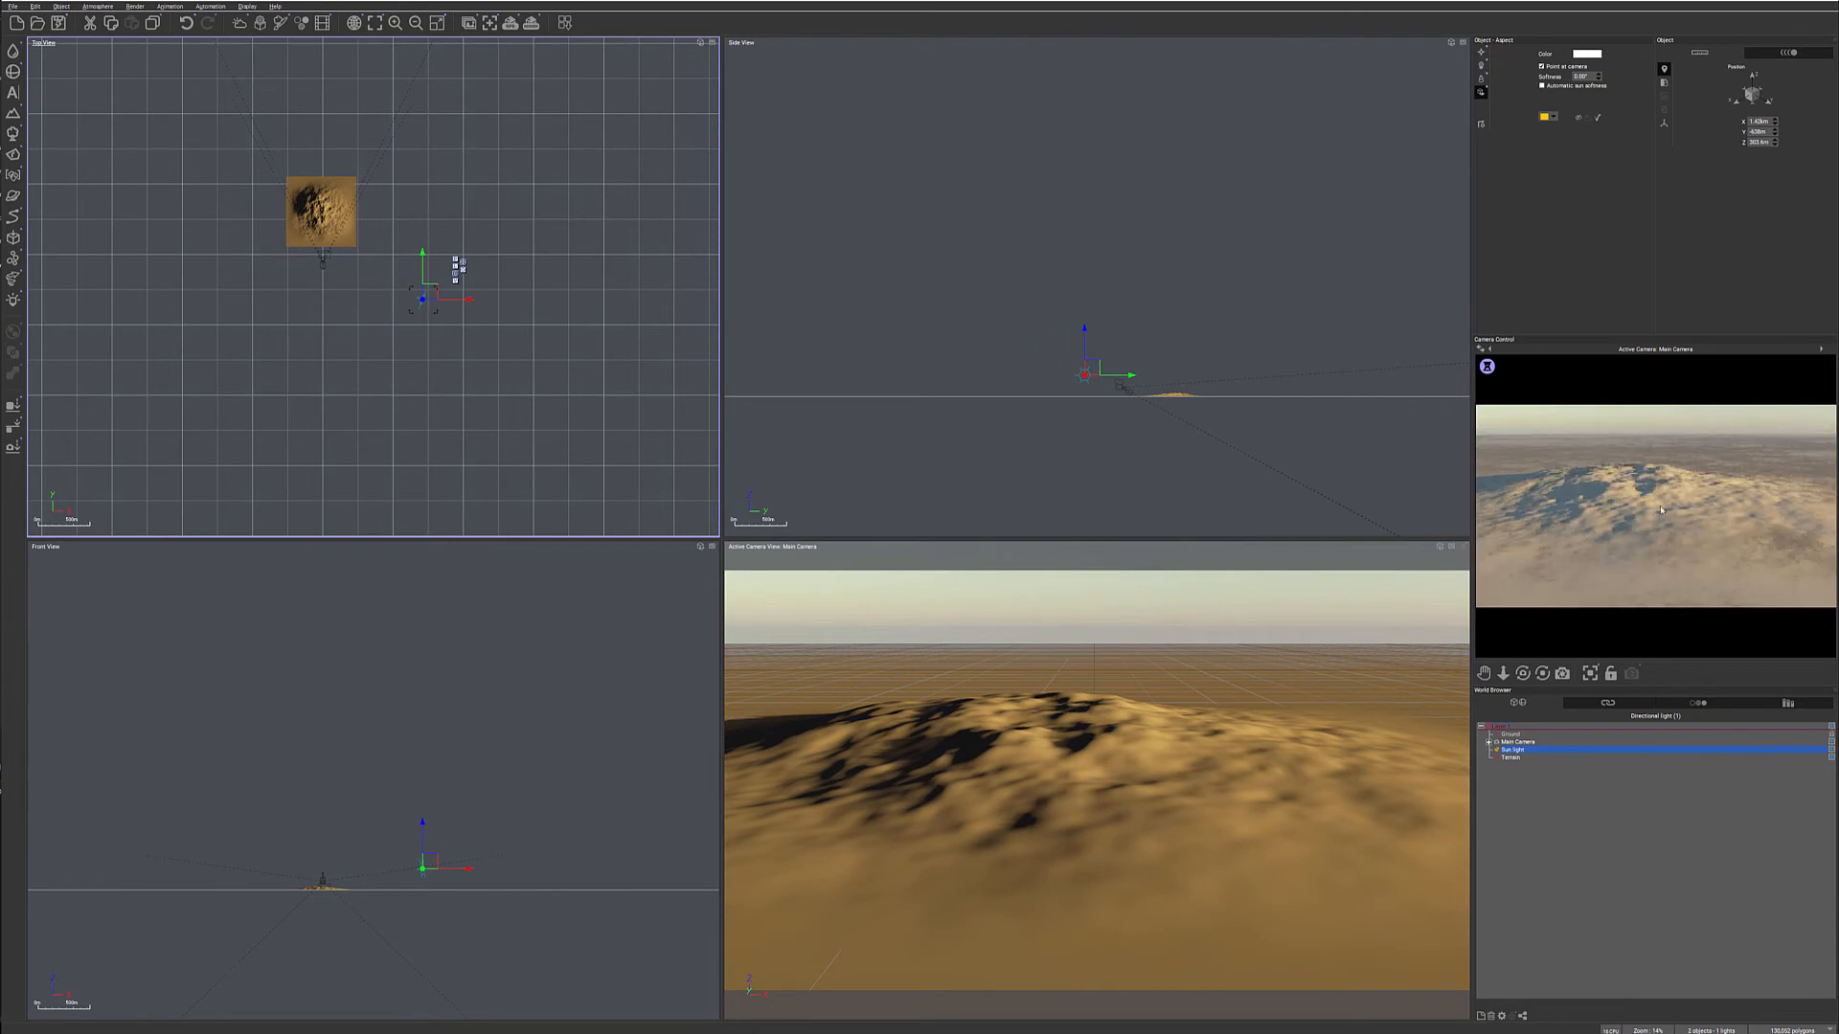
right_click(1693, 497)
- Open the terrain object for editing in the Terrain Editor
click(1513, 758)
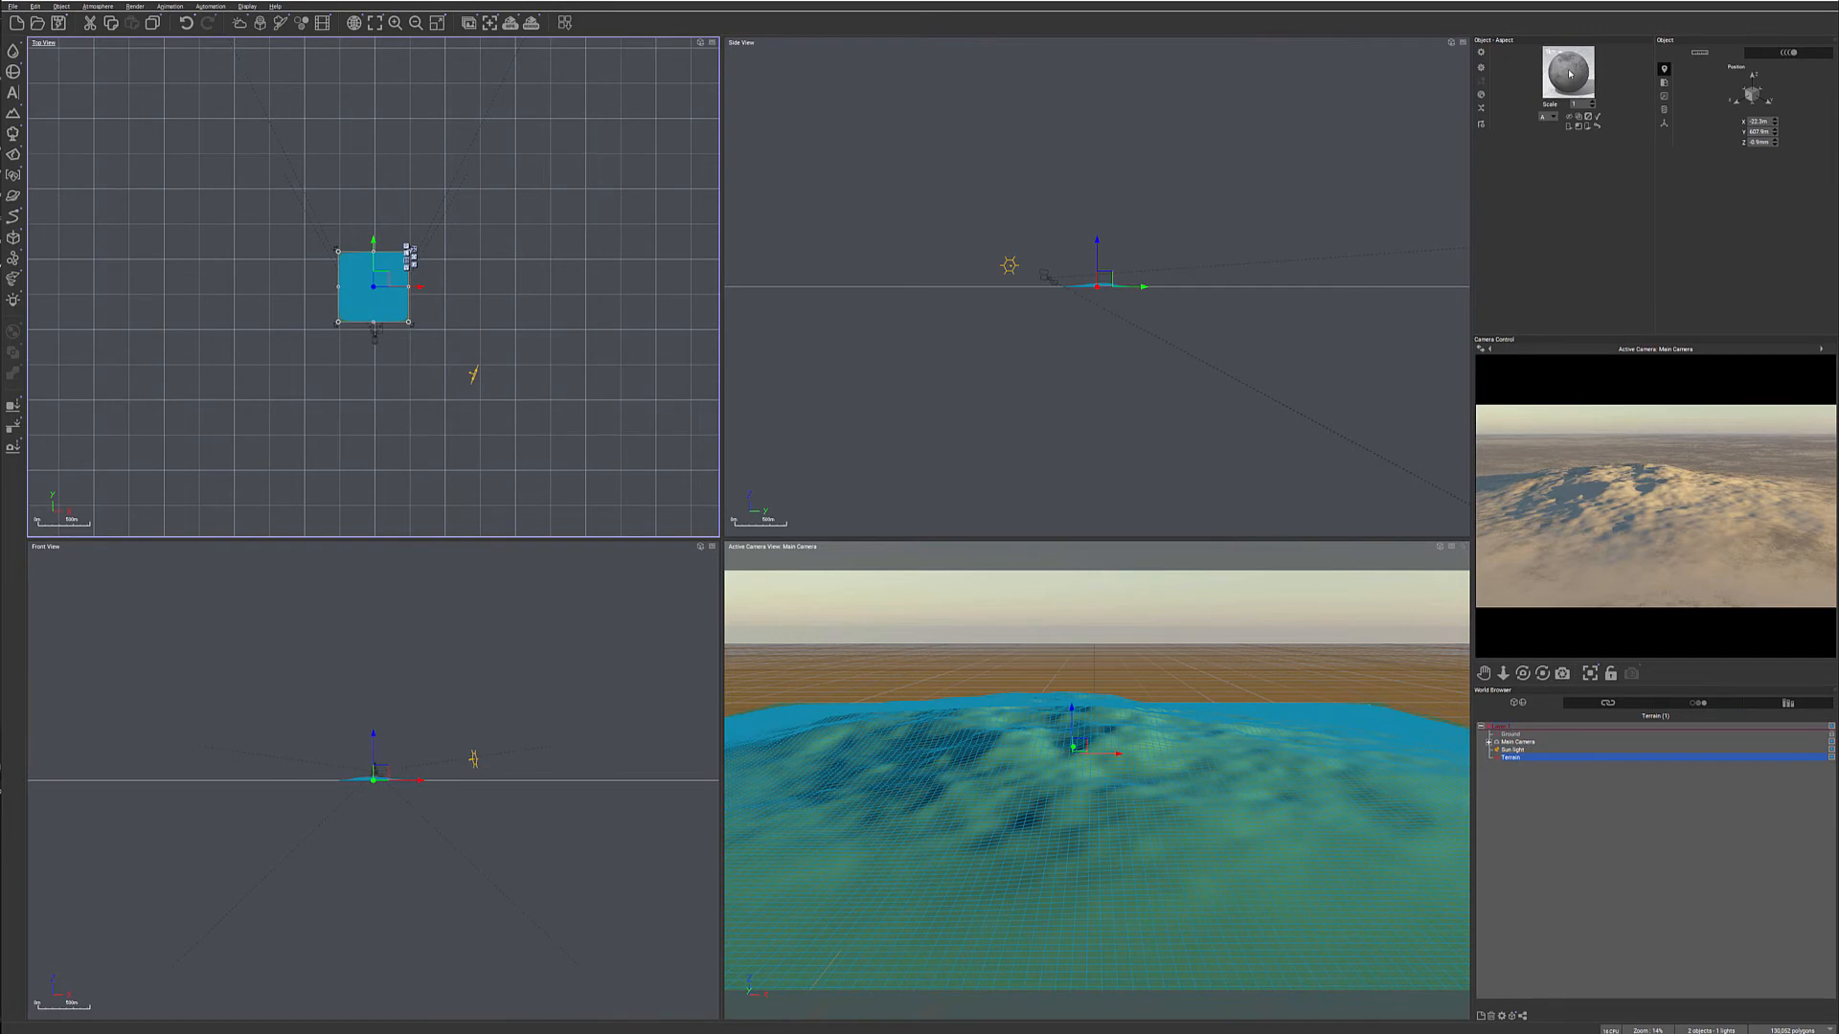
right_click(379, 297)
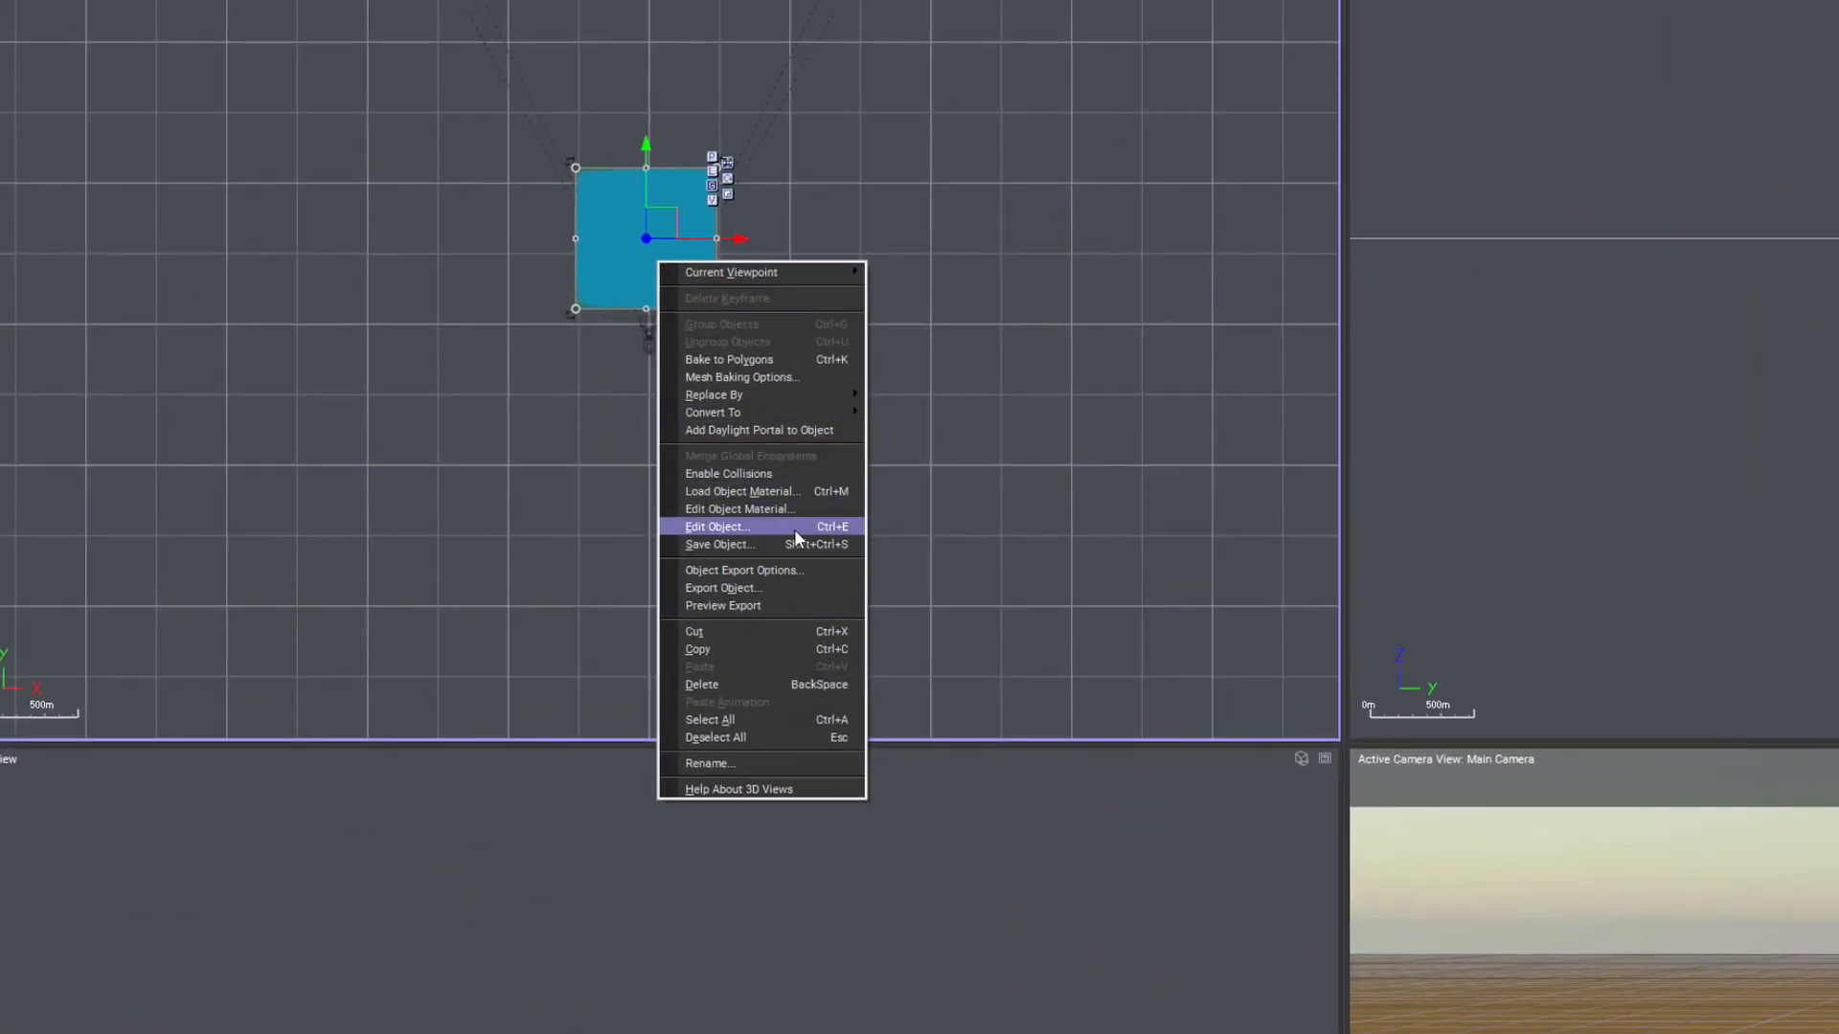
click(795, 528)
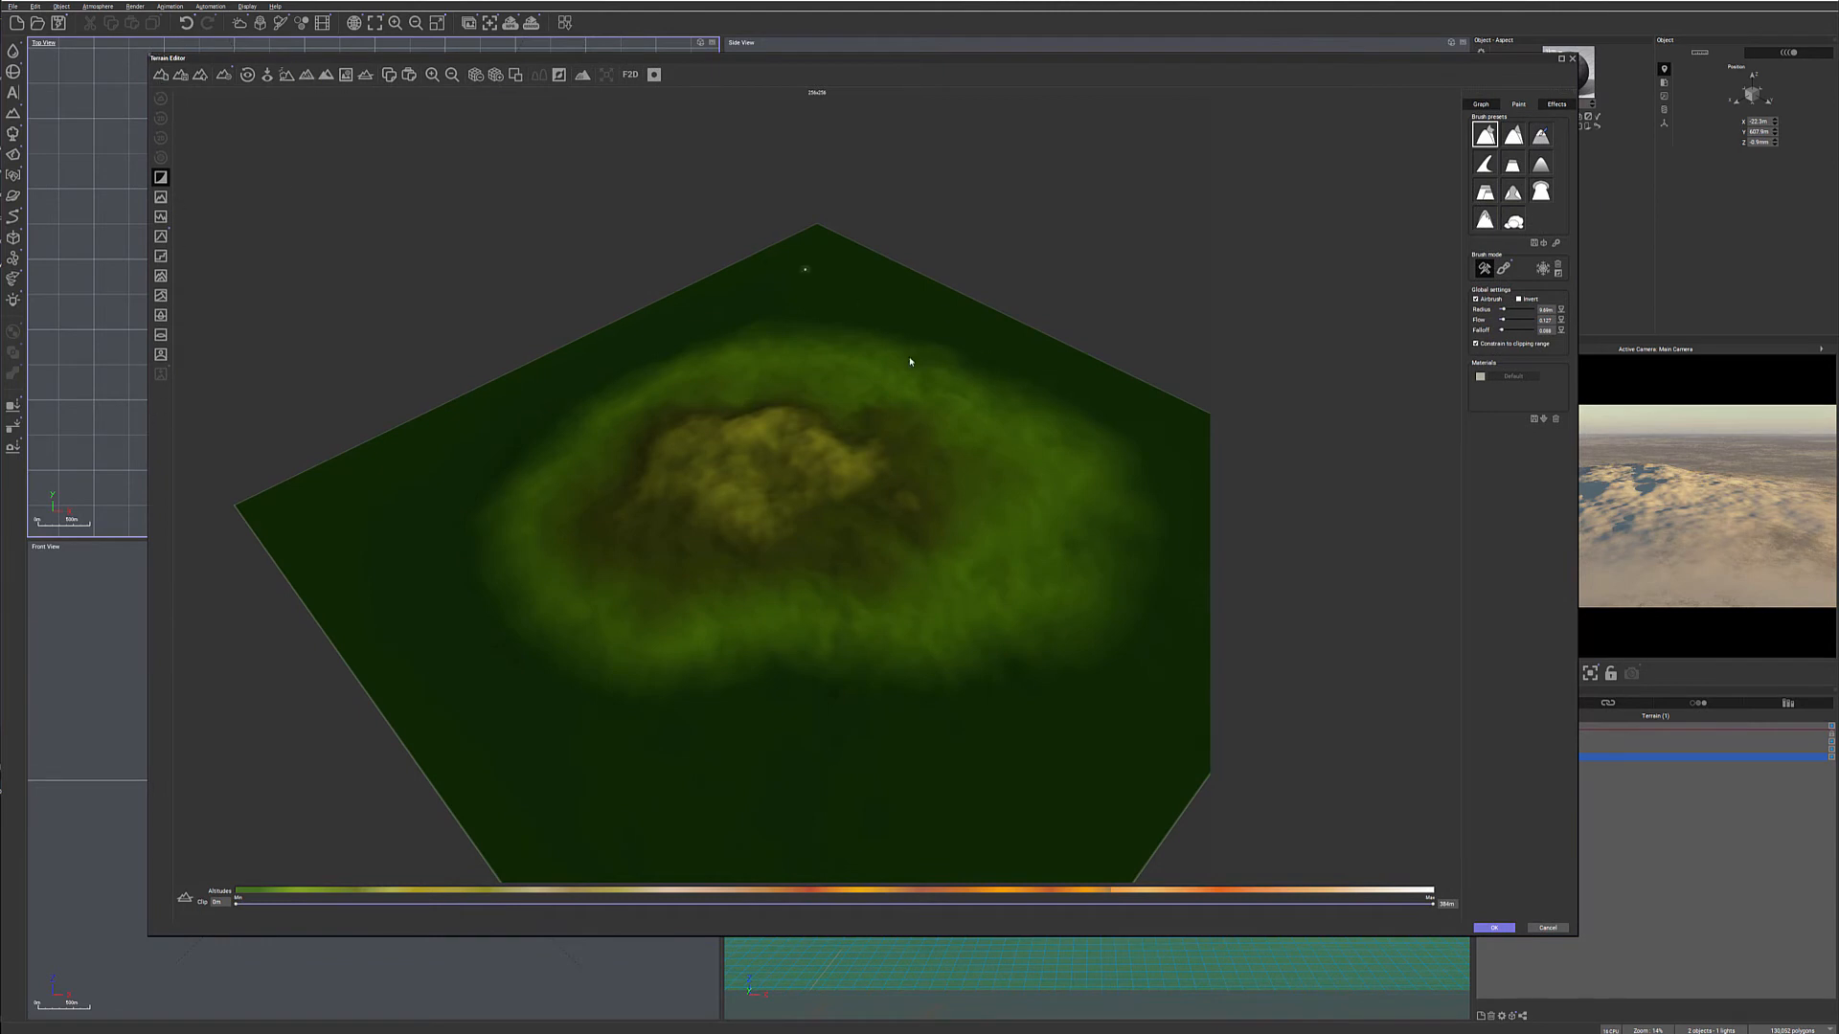
- Open the function graph of the terrain's altitude production
click(1556, 104)
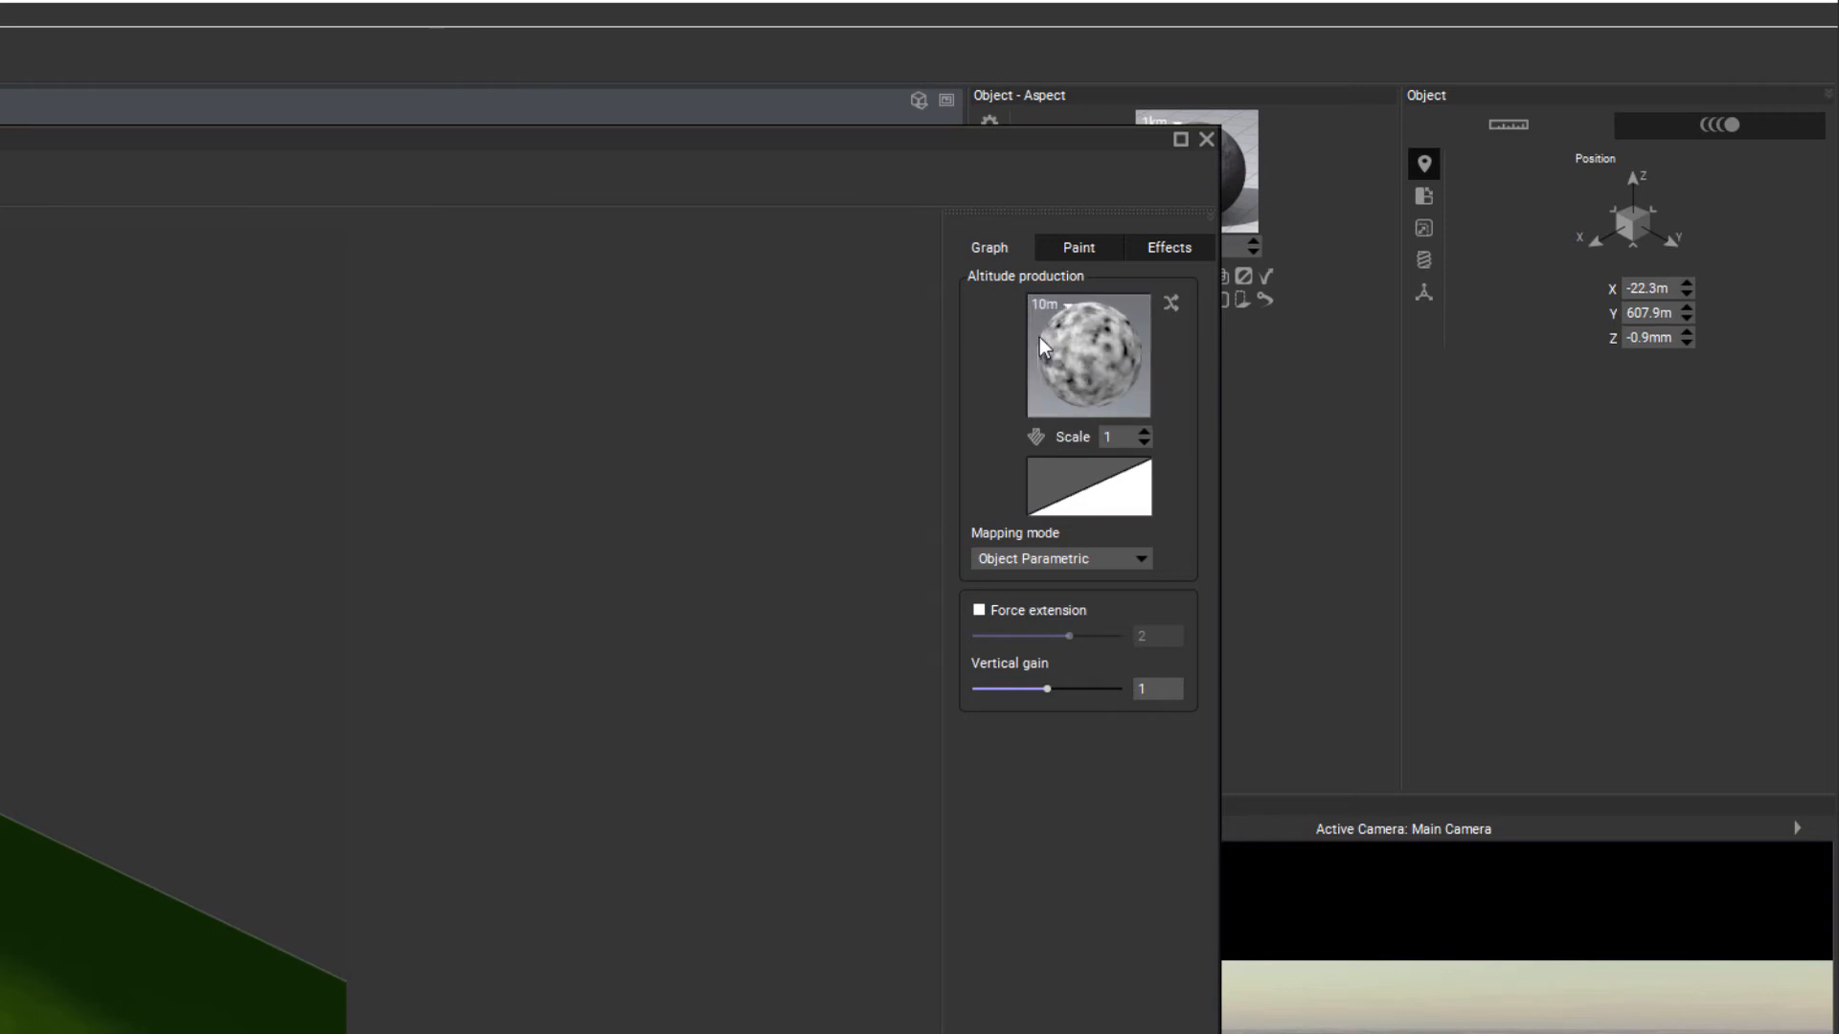
right_click(1113, 371)
click(1188, 386)
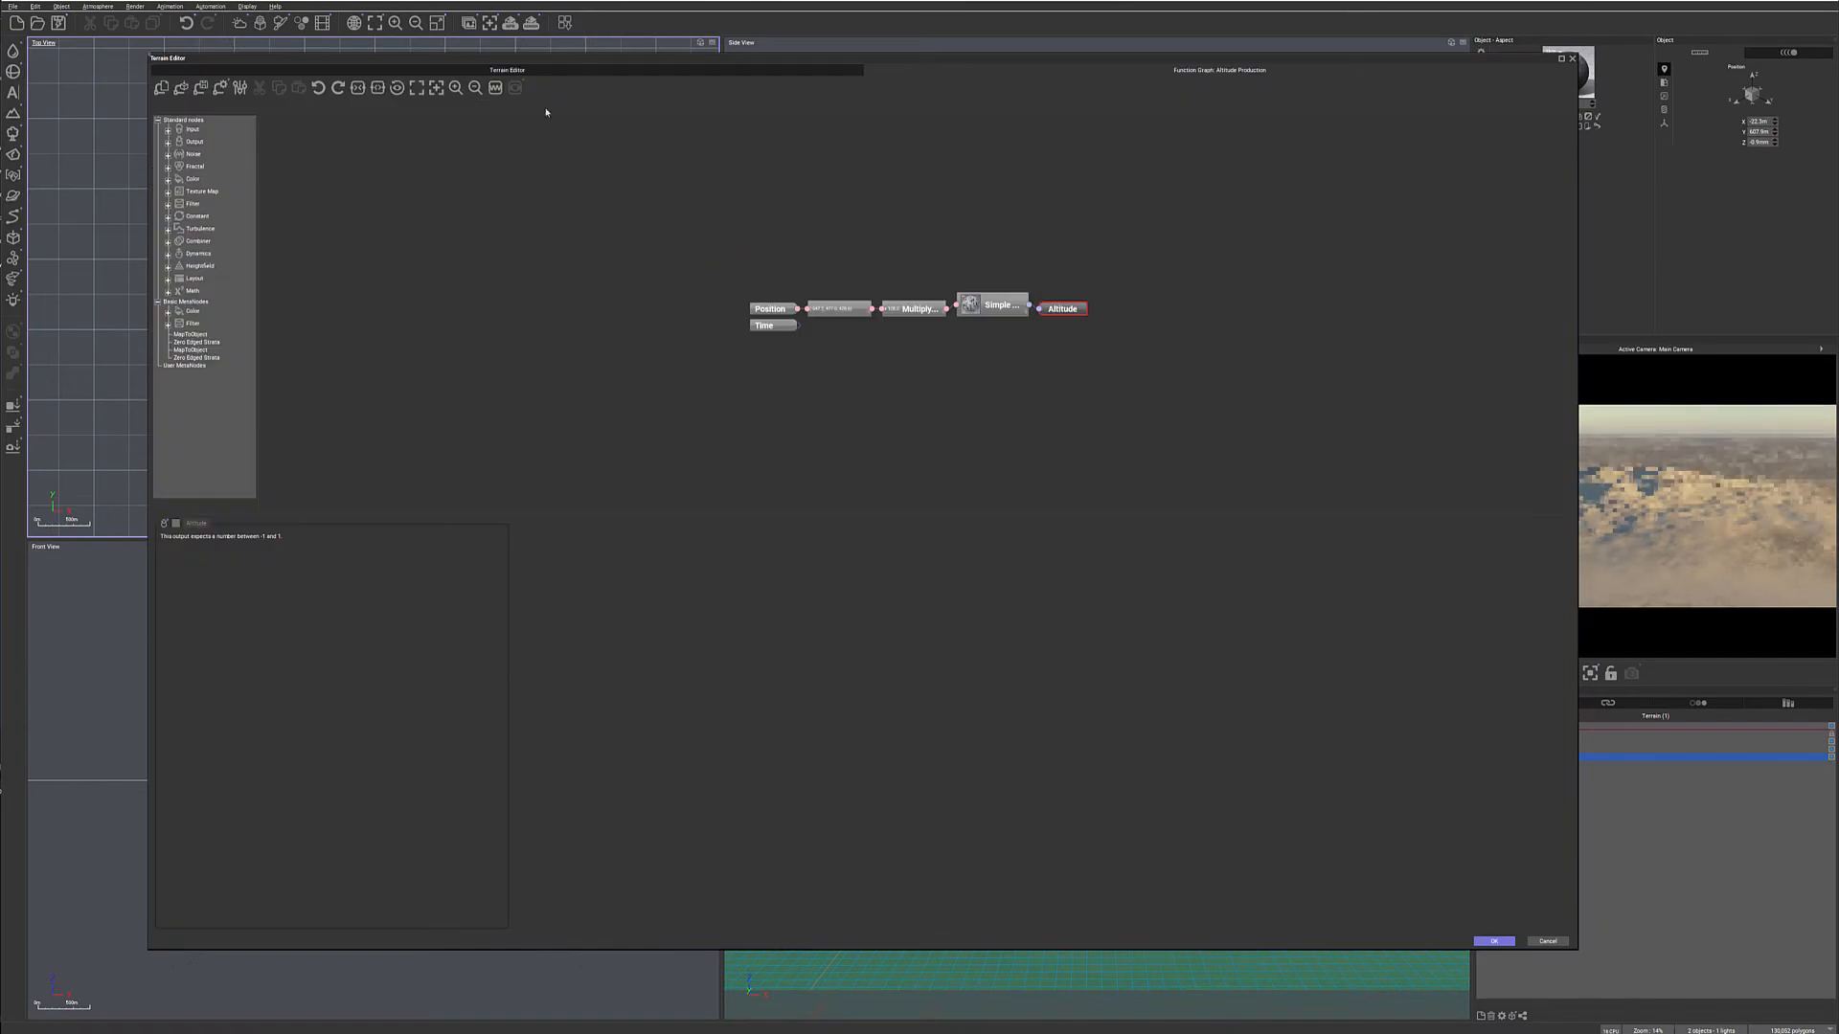
click(609, 74)
click(1008, 72)
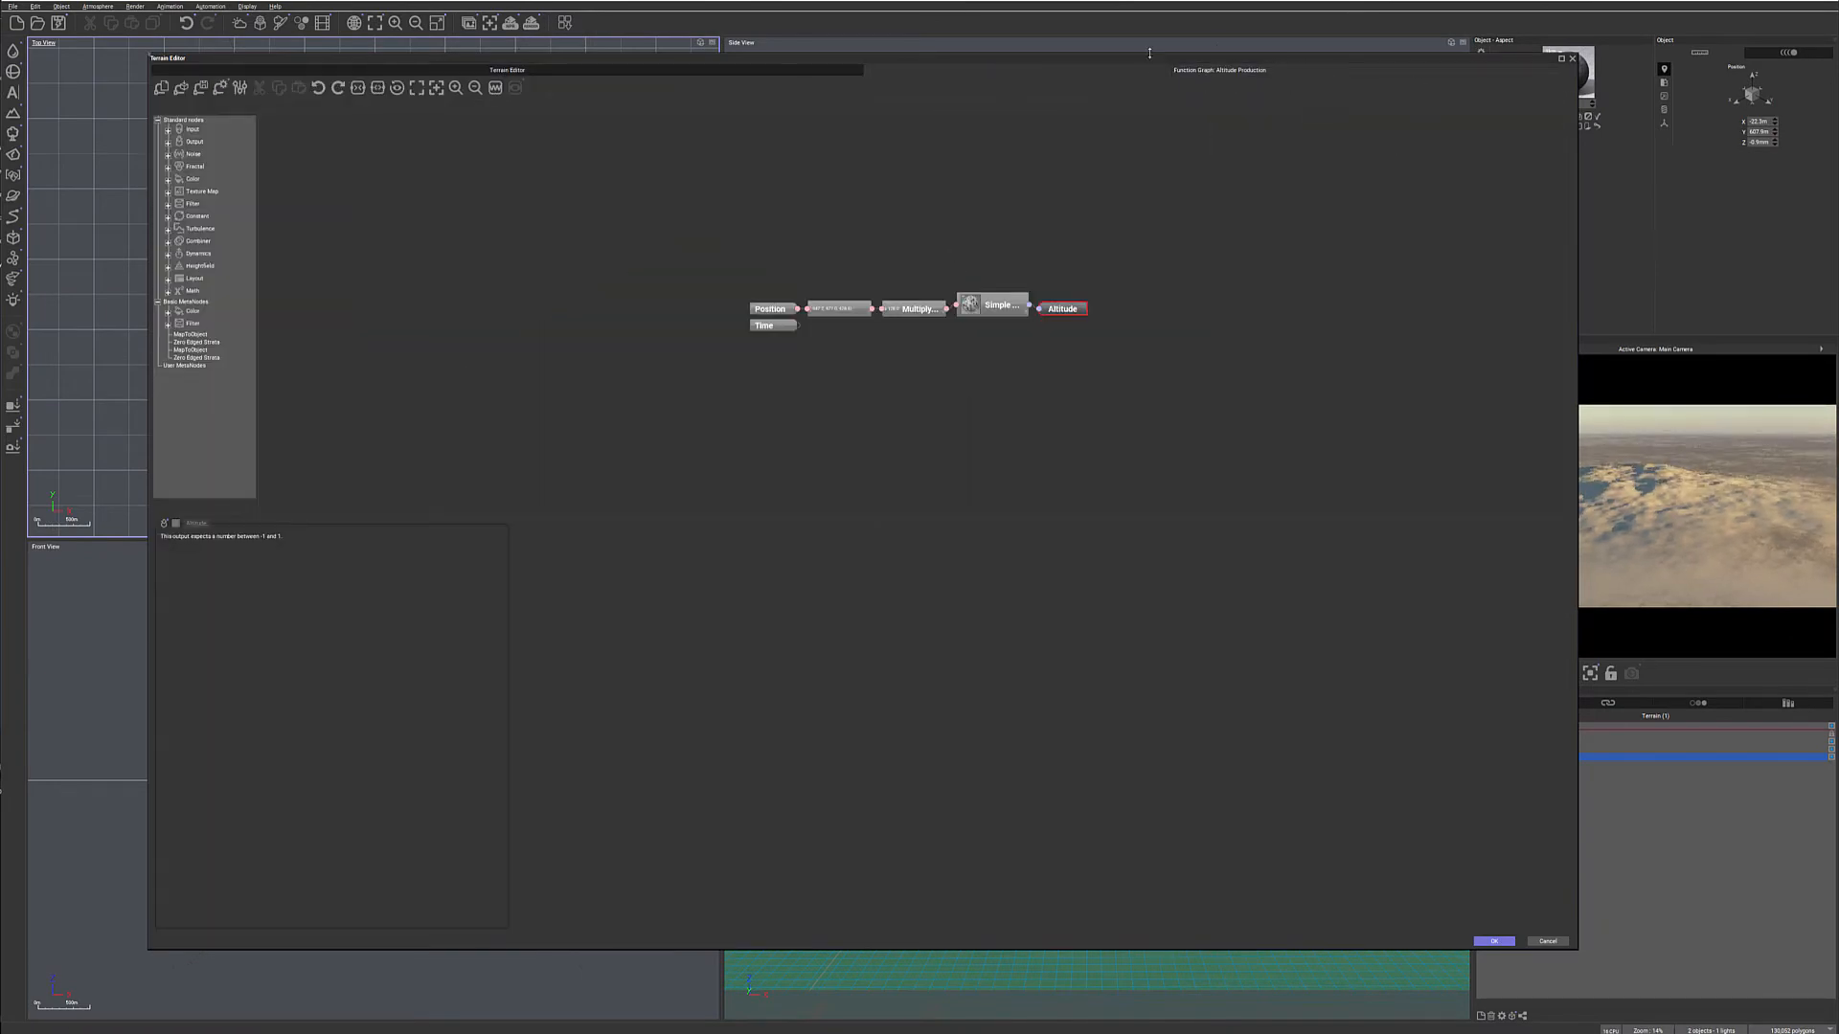
- Spread out the graph by moving the Position and Time inputs and the Altitude output away from the middle nodes
drag(702, 240, 766, 393)
drag(796, 308, 516, 275)
click(963, 533)
drag(1063, 308, 1335, 272)
drag(443, 164, 628, 526)
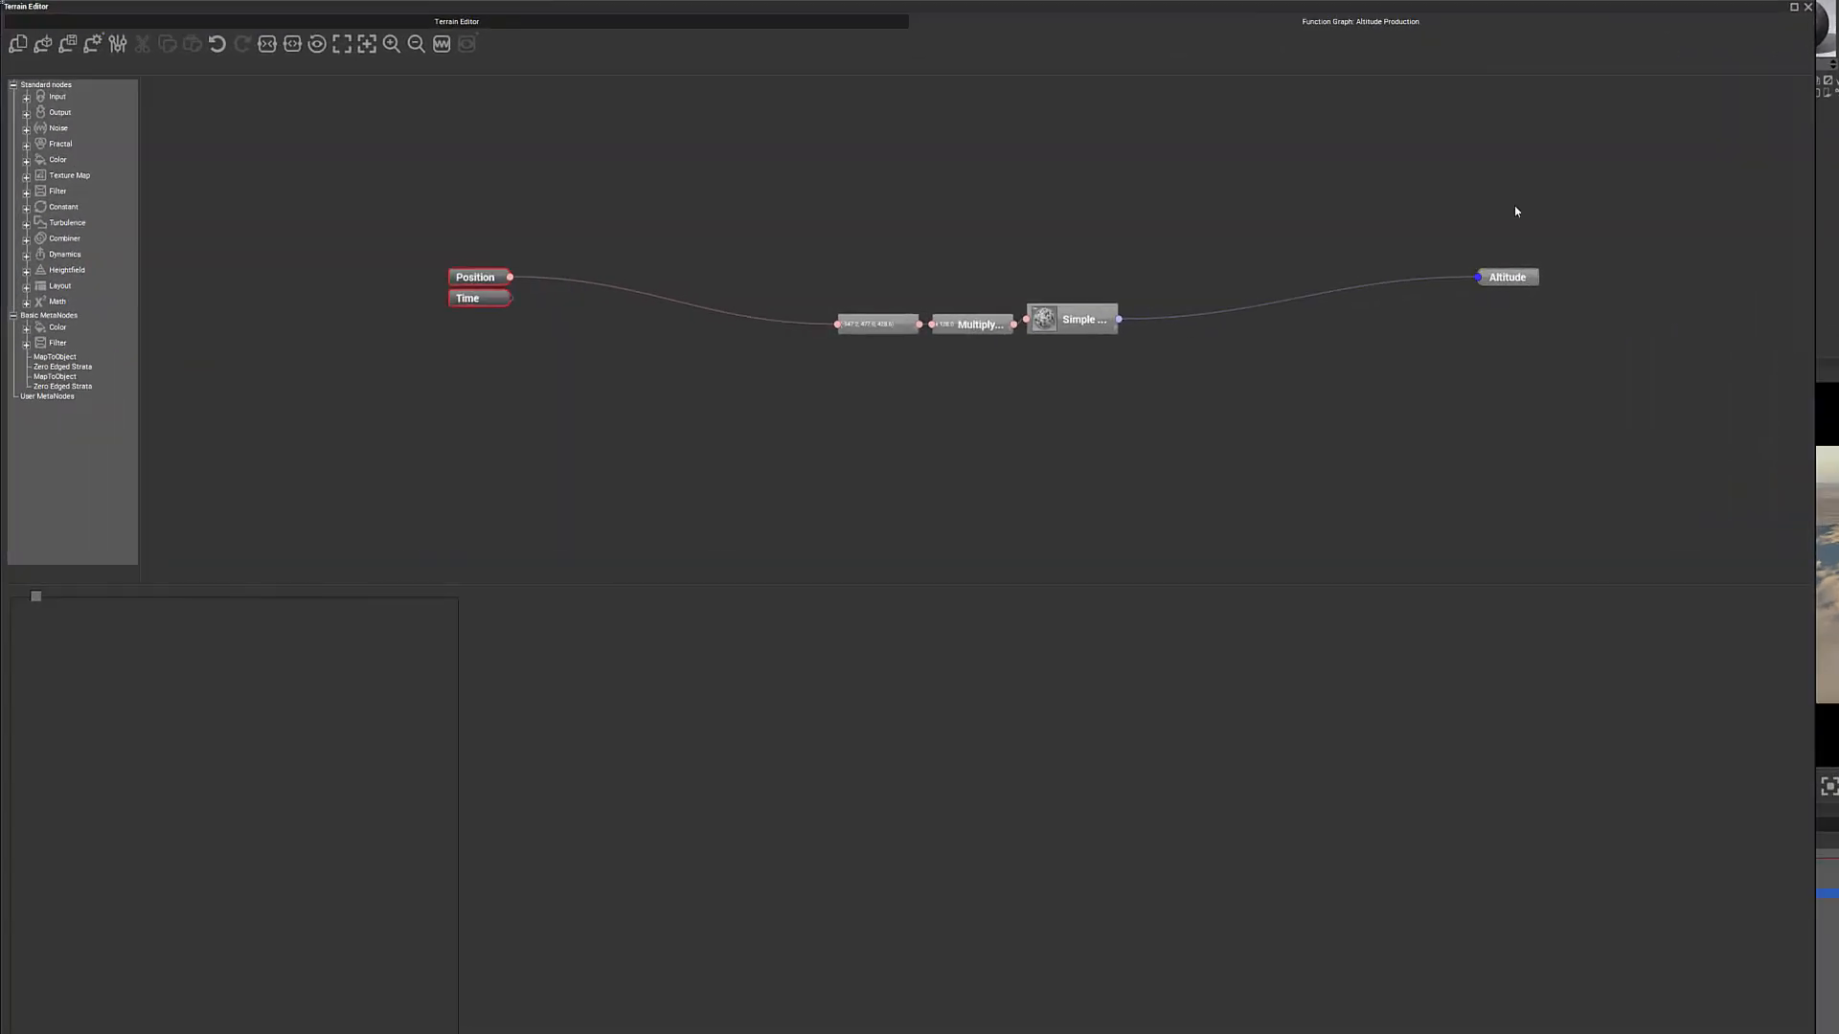
drag(1432, 140, 1605, 568)
click(1357, 216)
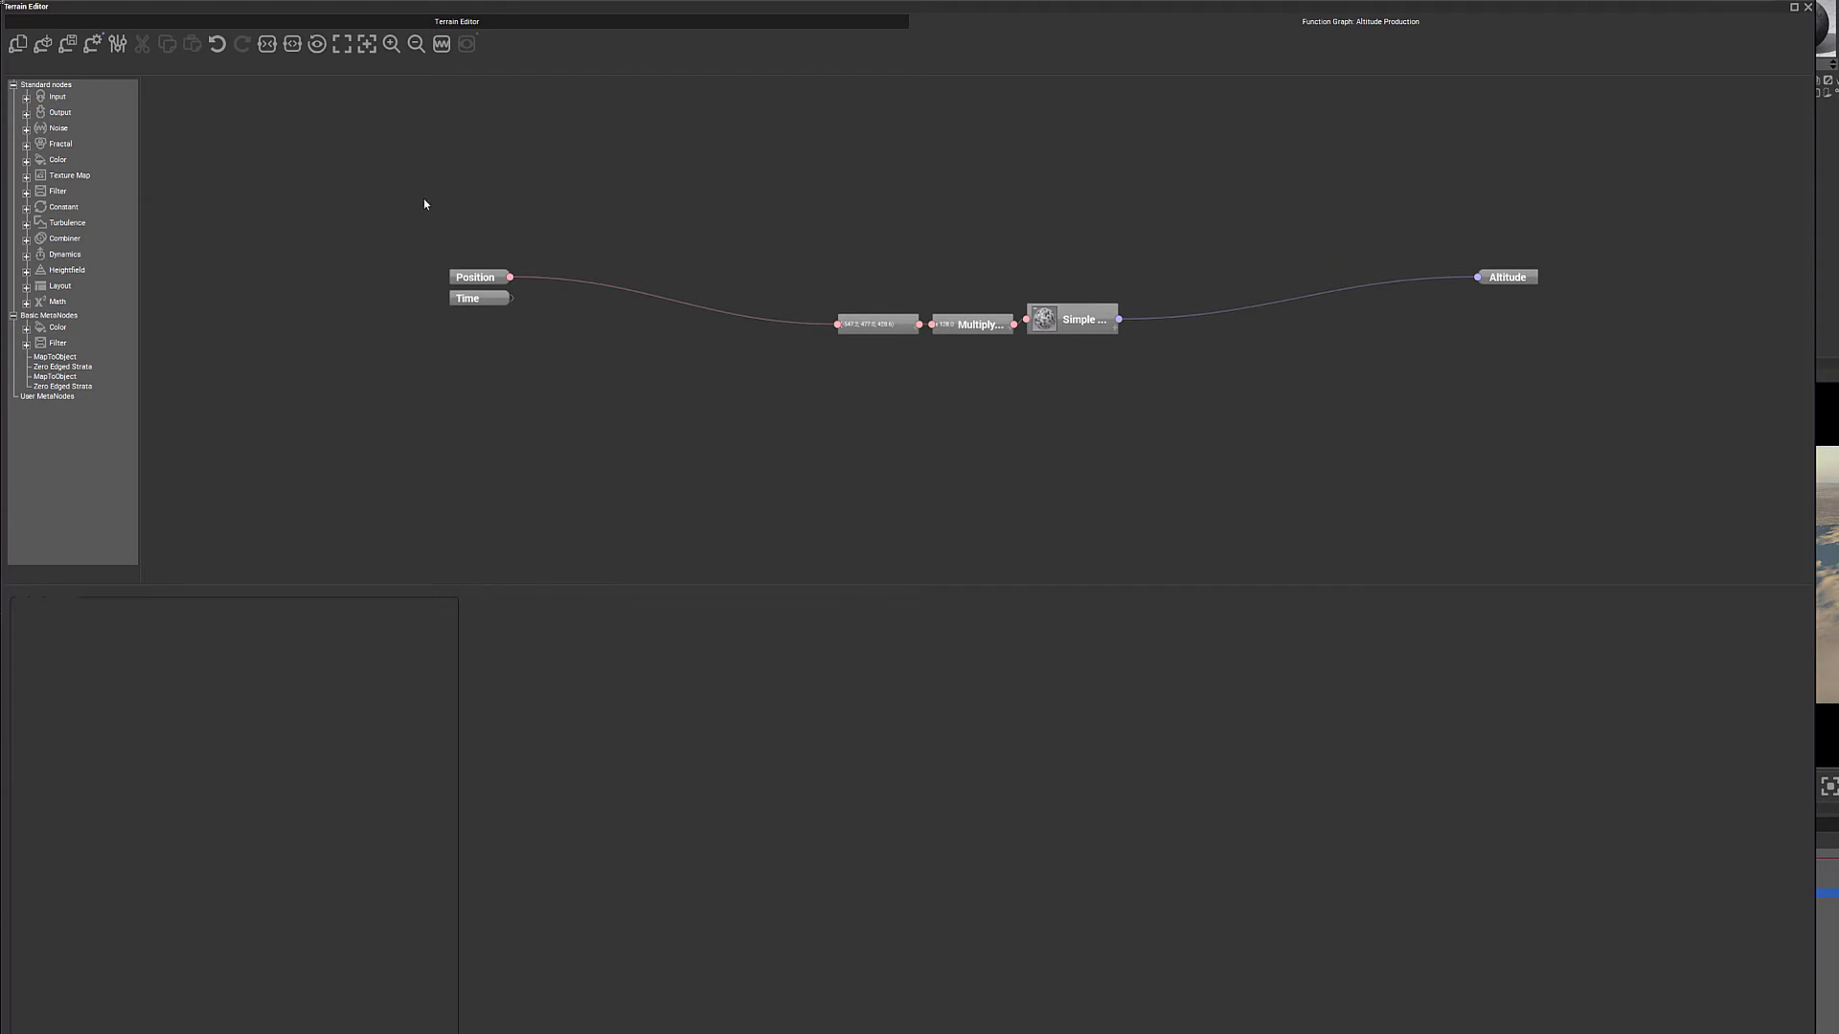
- Examine the available Input and Output node types in the function graph
click(26, 97)
click(26, 87)
right_click(428, 214)
mouse_move(478, 216)
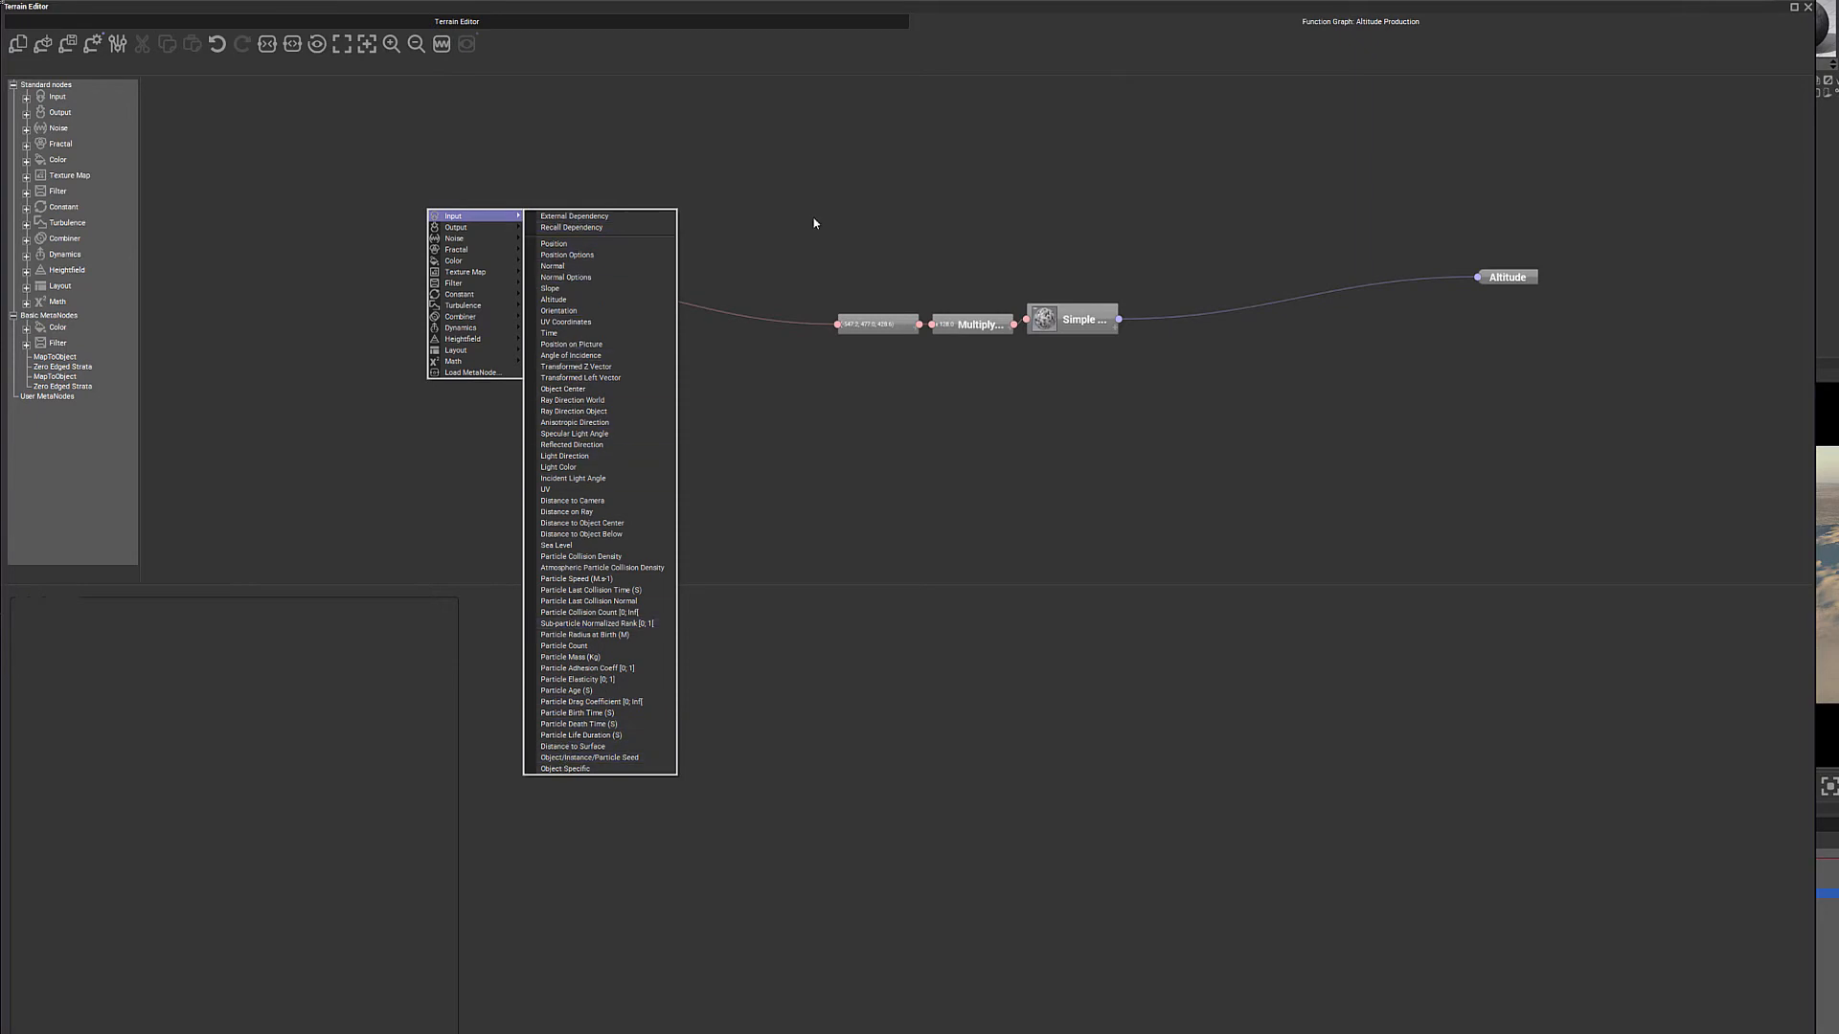
right_click(1462, 198)
mouse_move(1505, 211)
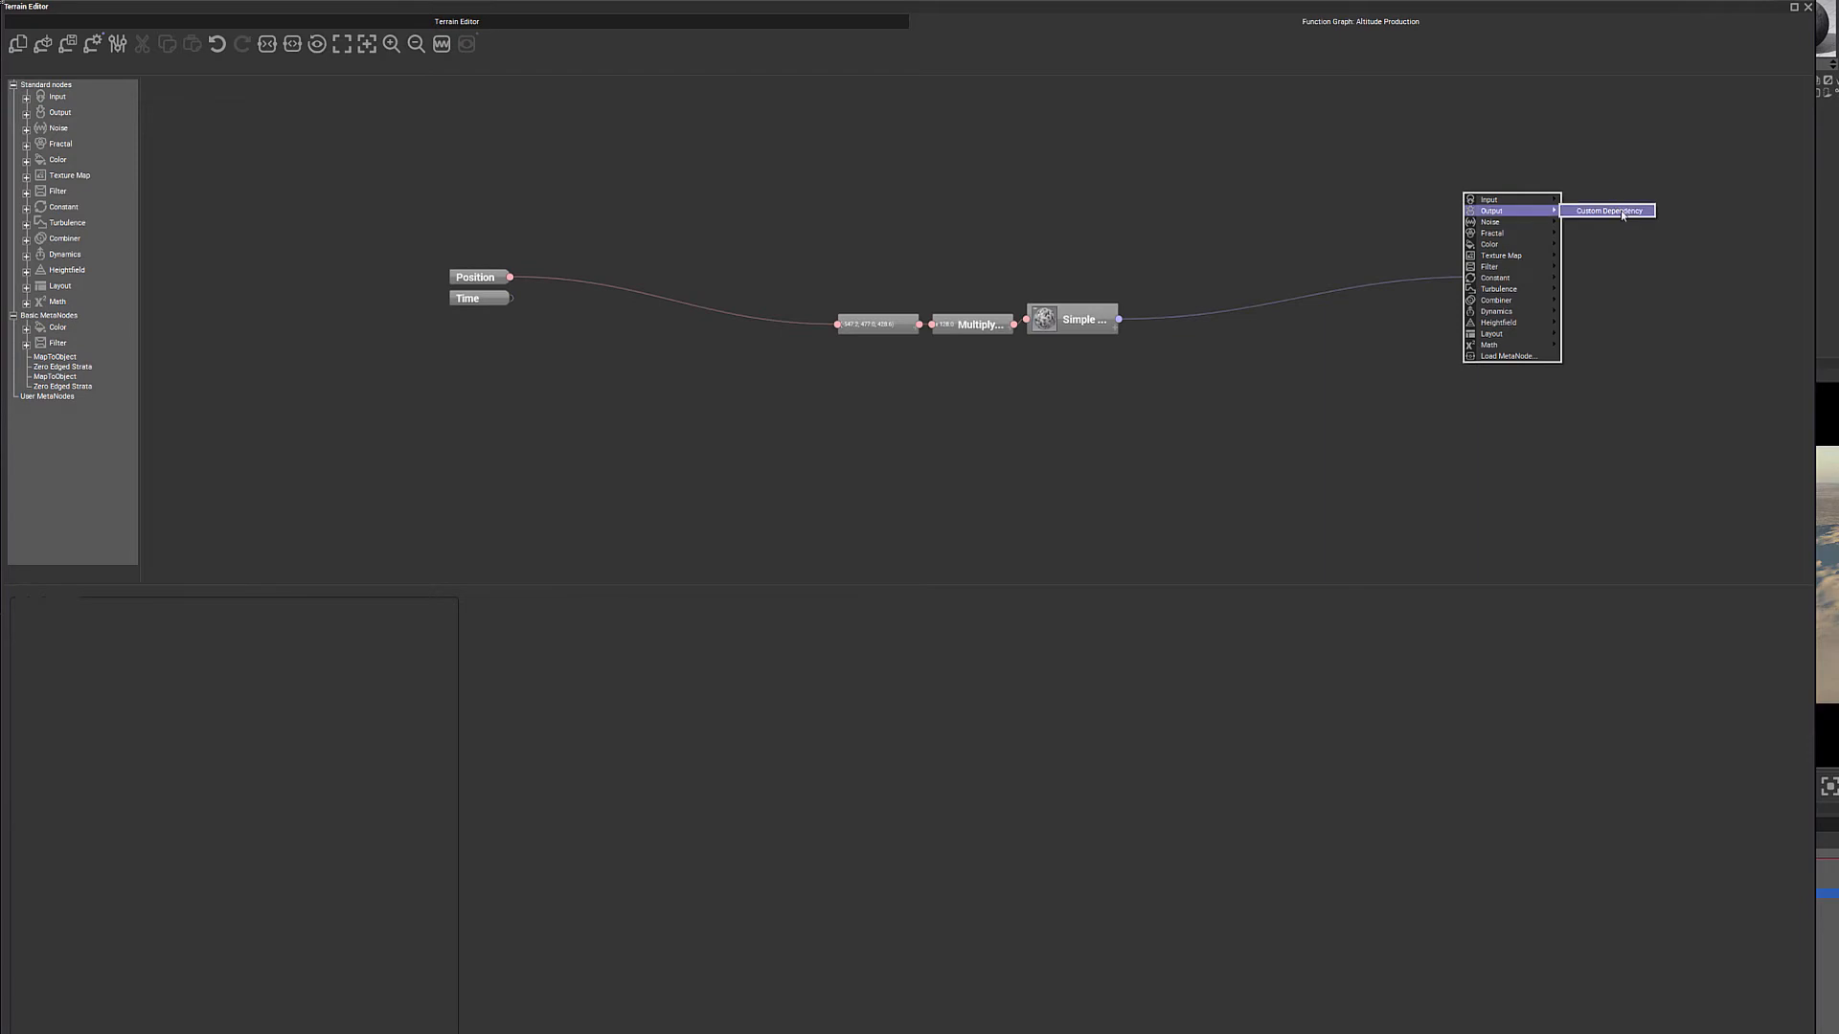
click(1457, 96)
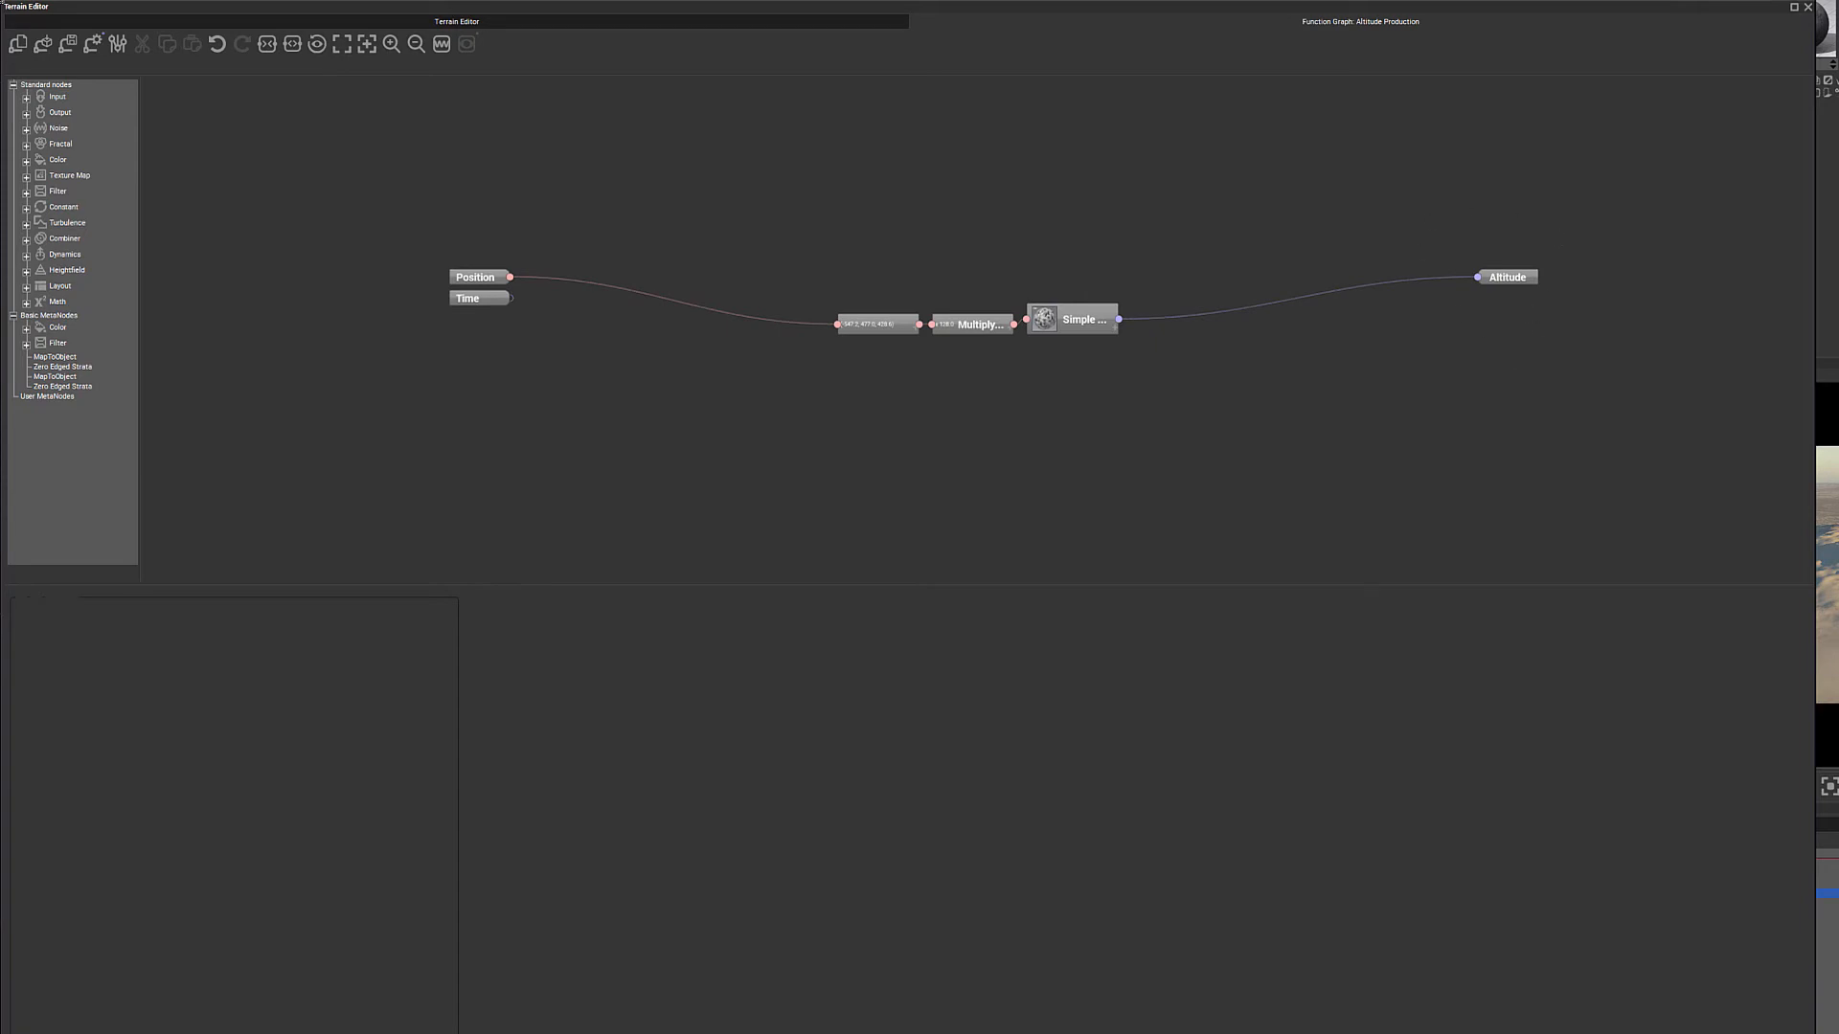
- Add two Custom Dependency output nodes and line them up below the Altitude output
right_click(1463, 324)
mouse_move(1532, 342)
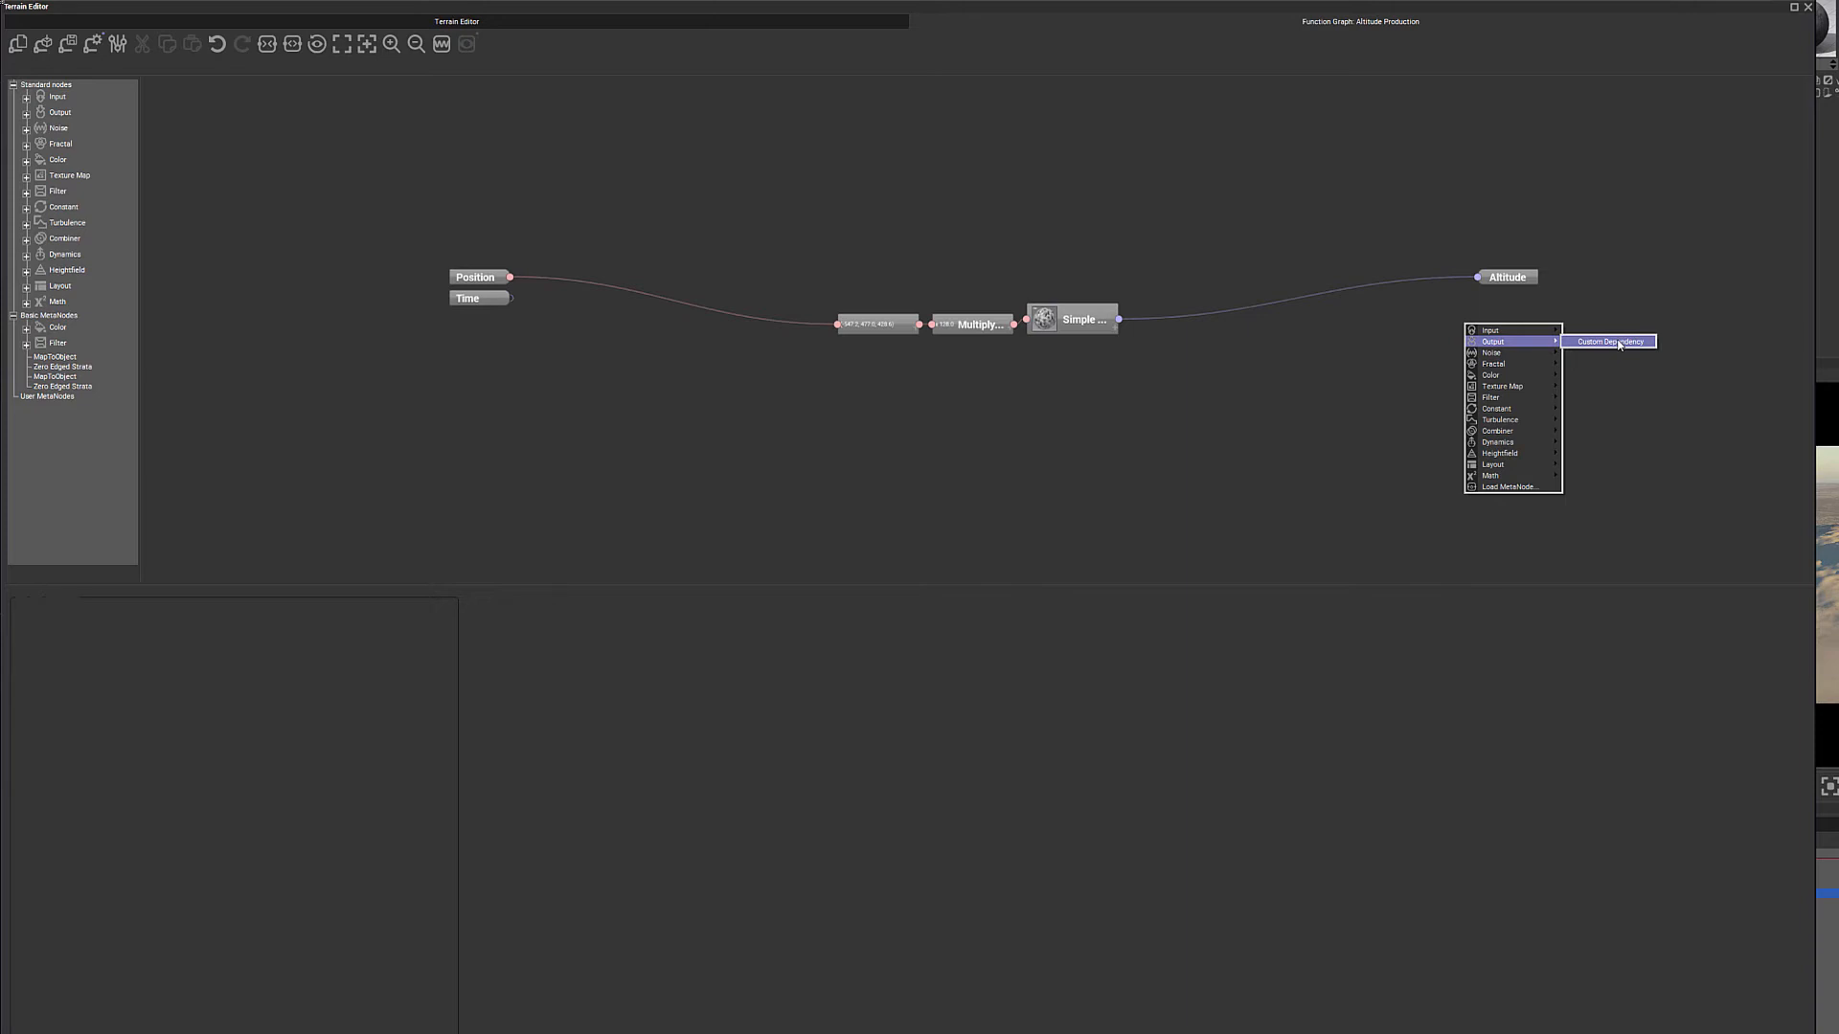
click(1616, 342)
right_click(1453, 378)
mouse_move(1494, 387)
click(1595, 392)
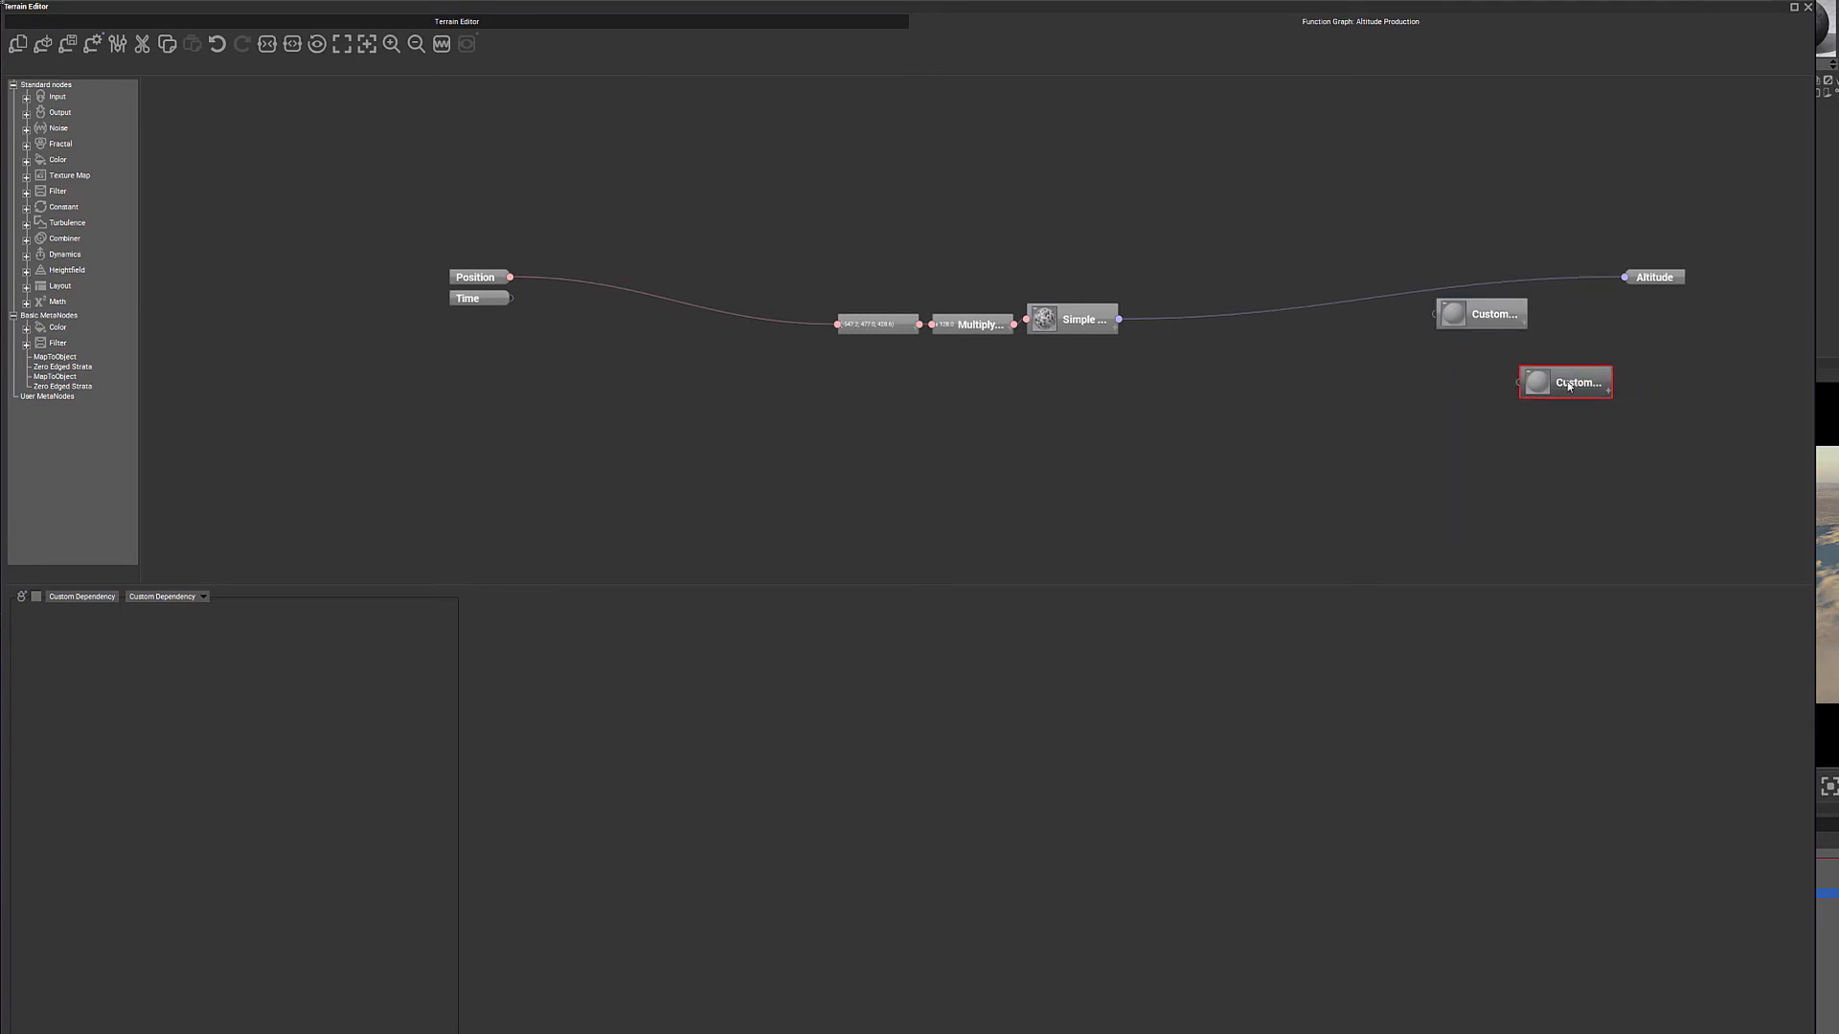
drag(1511, 316, 1541, 385)
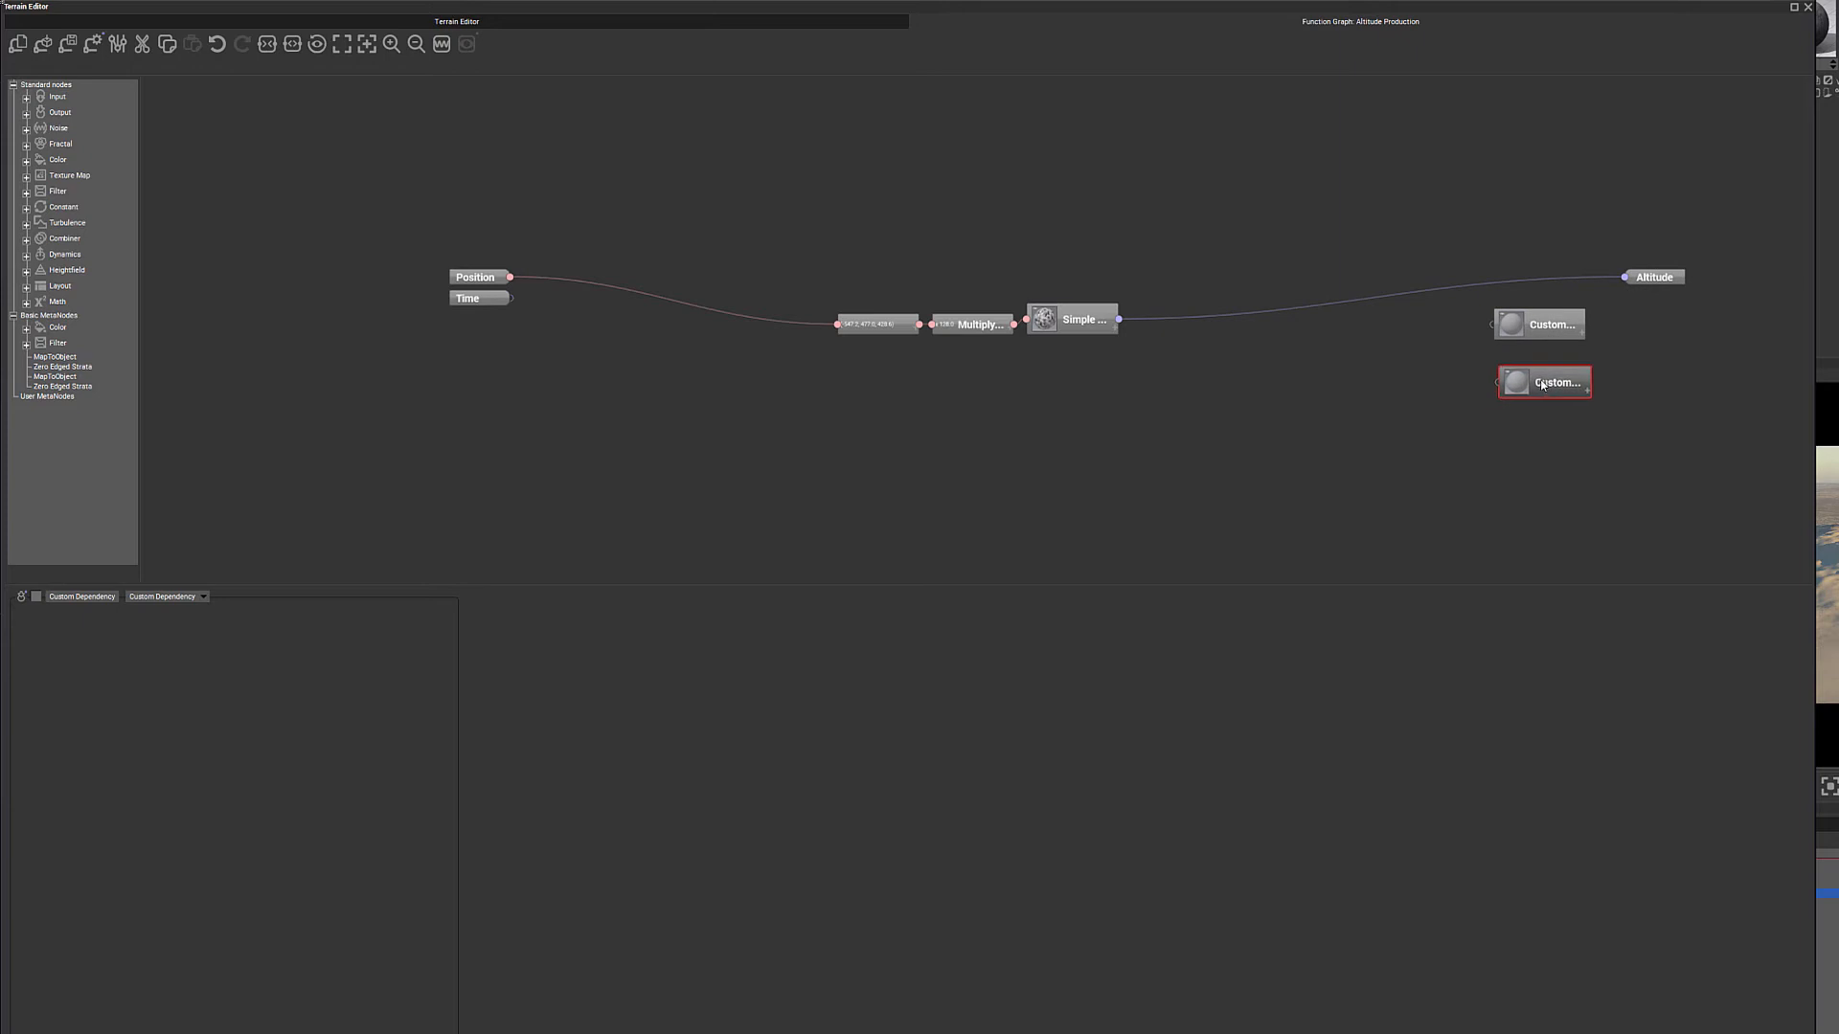
- Delete both Custom Dependency nodes and move the Altitude output back toward the middle nodes
click(1542, 323)
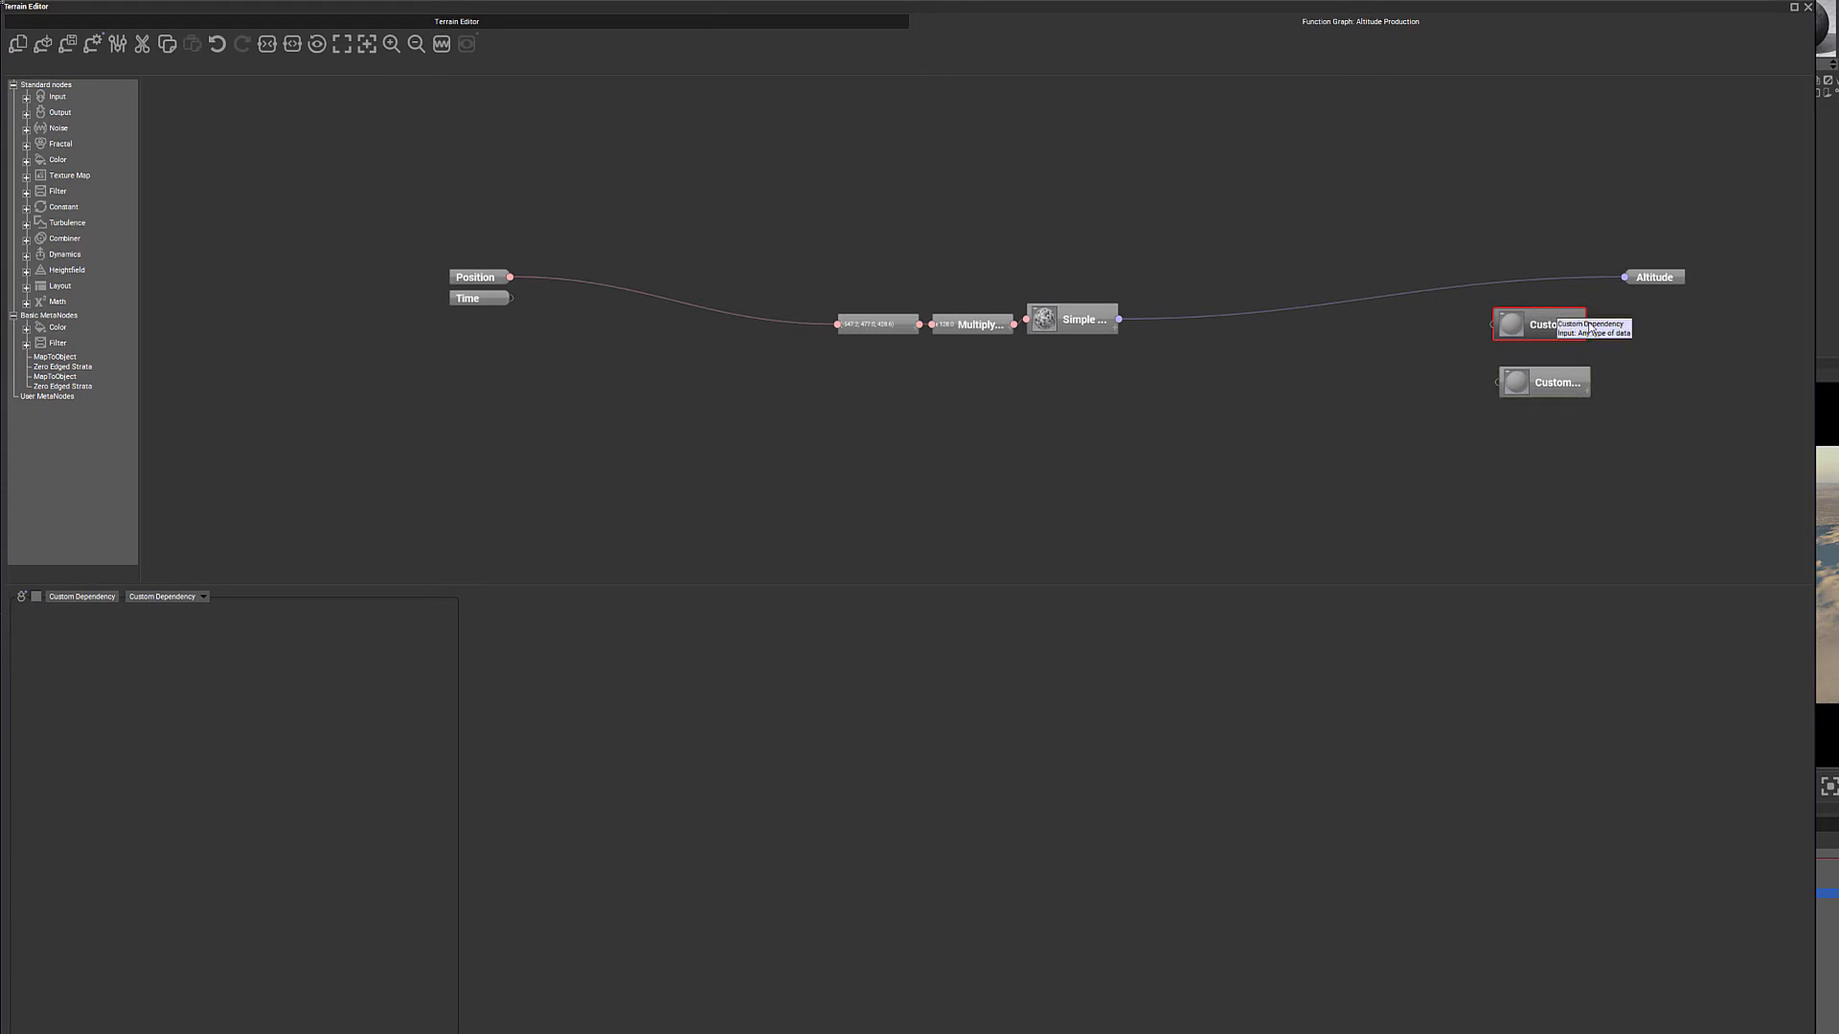
key(Delete)
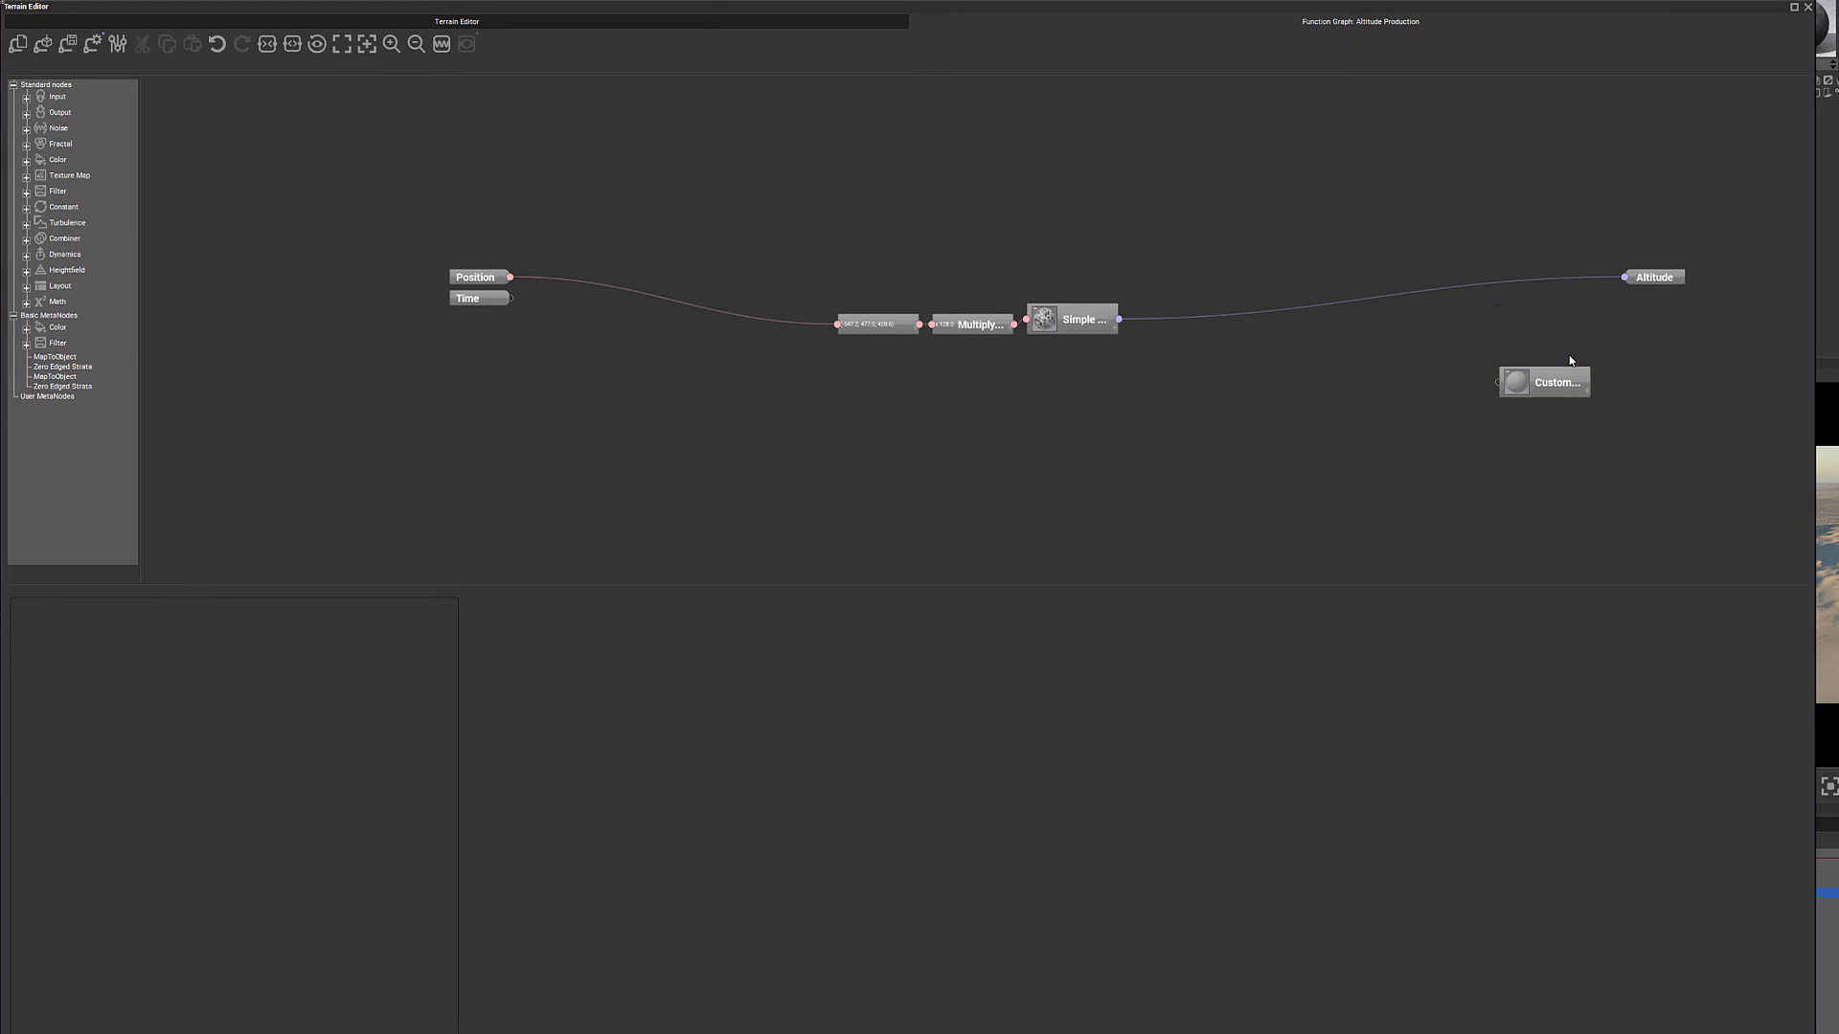
click(1558, 380)
key(Delete)
drag(1652, 277, 1572, 278)
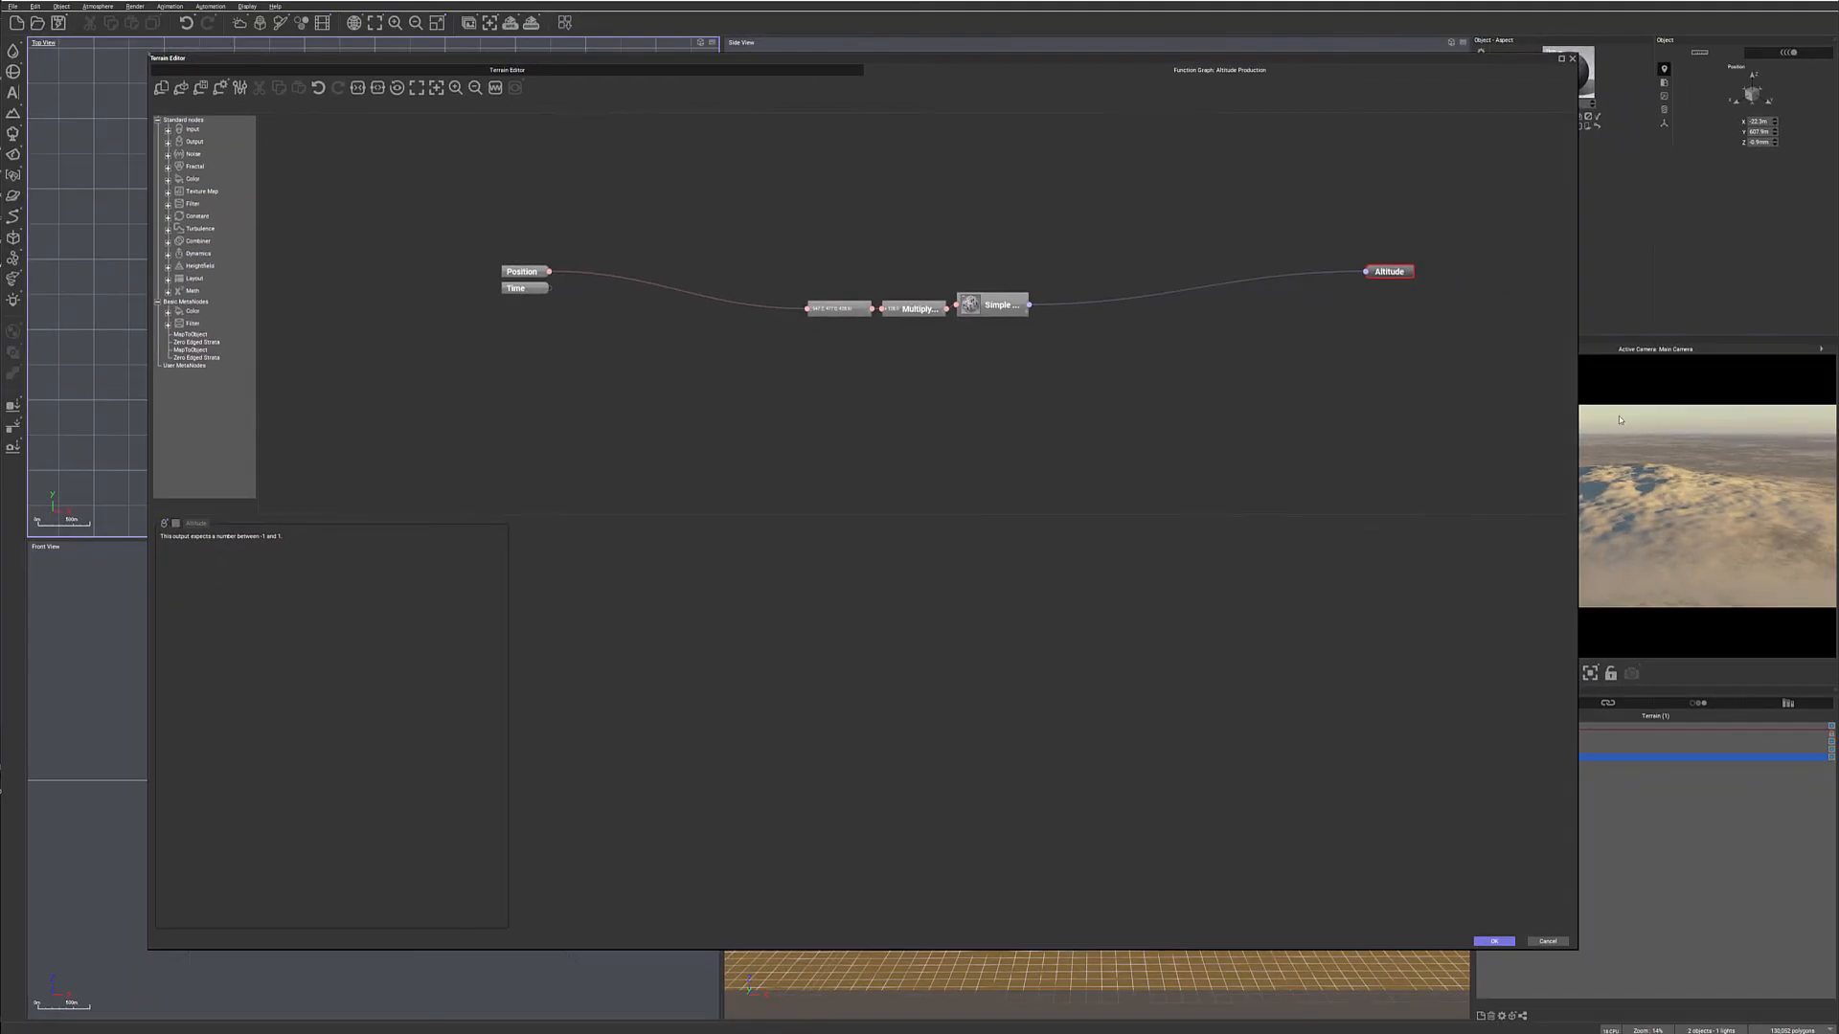
- Rearrange the offset, Multiply and Simple Fractal nodes between Position and Altitude with wider gaps, and expand the Multiply node
drag(698, 196, 1187, 414)
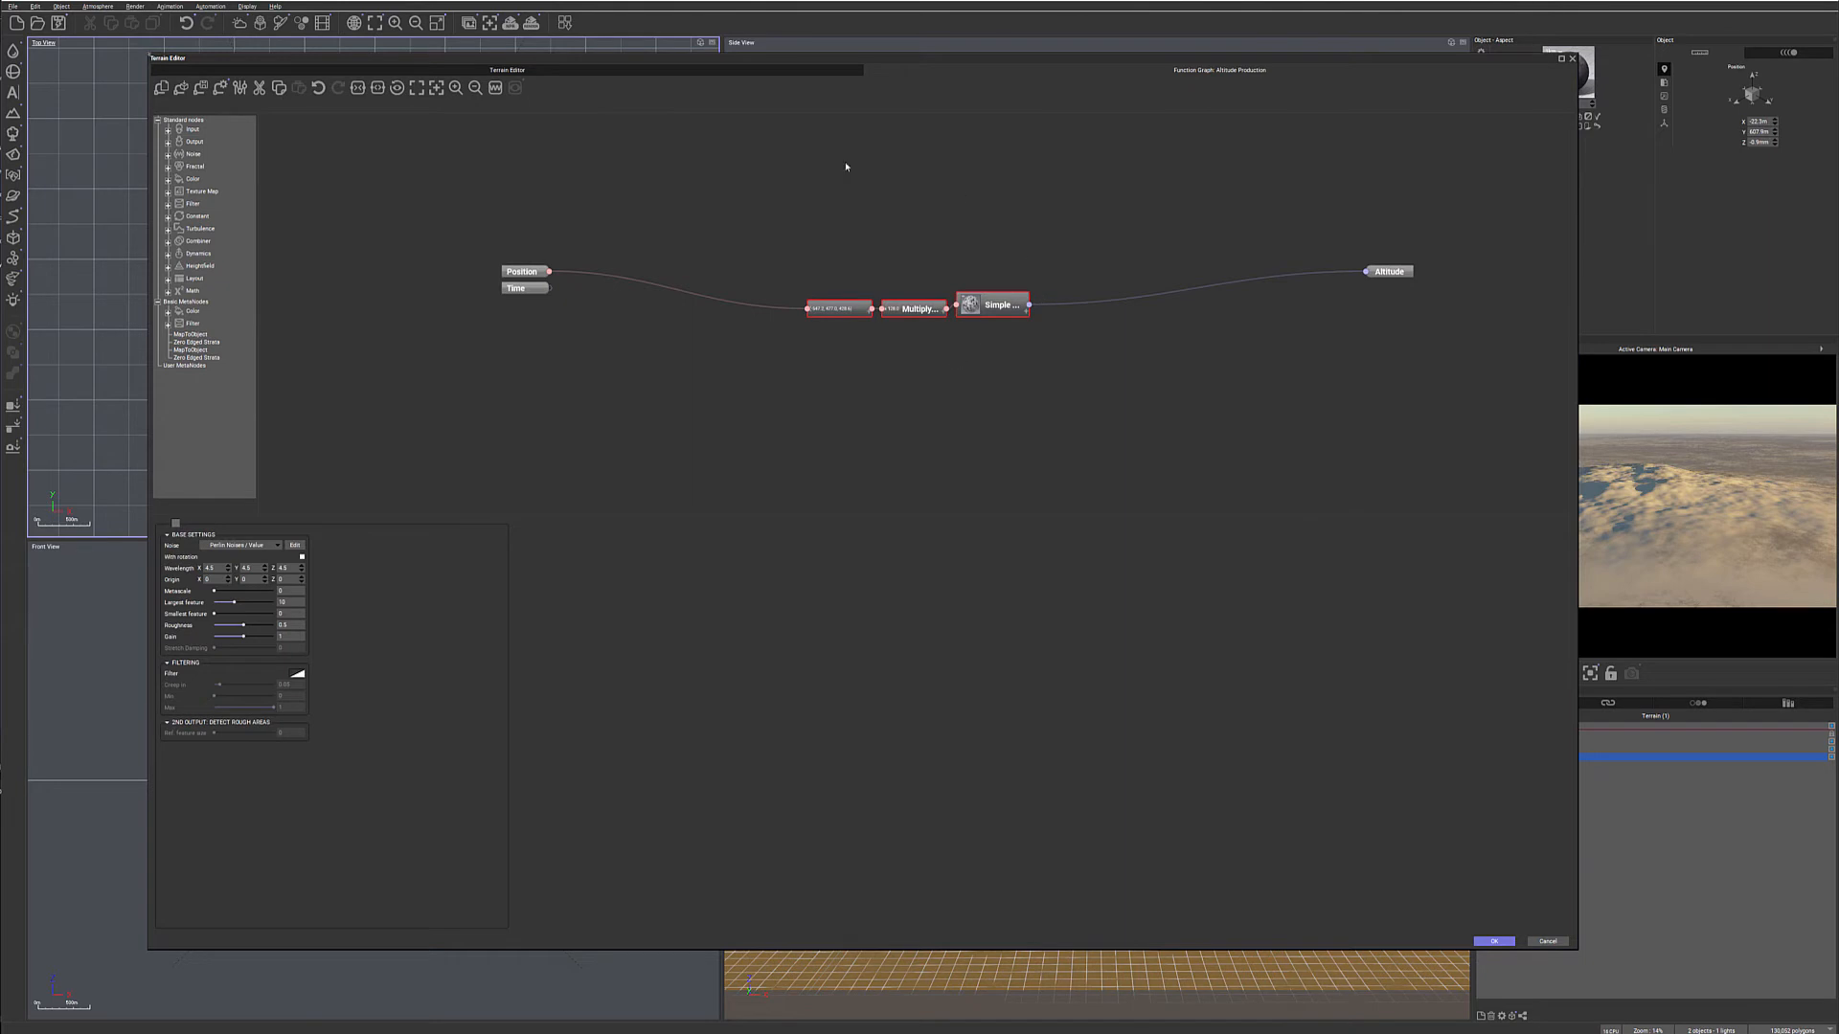
drag(835, 315, 790, 247)
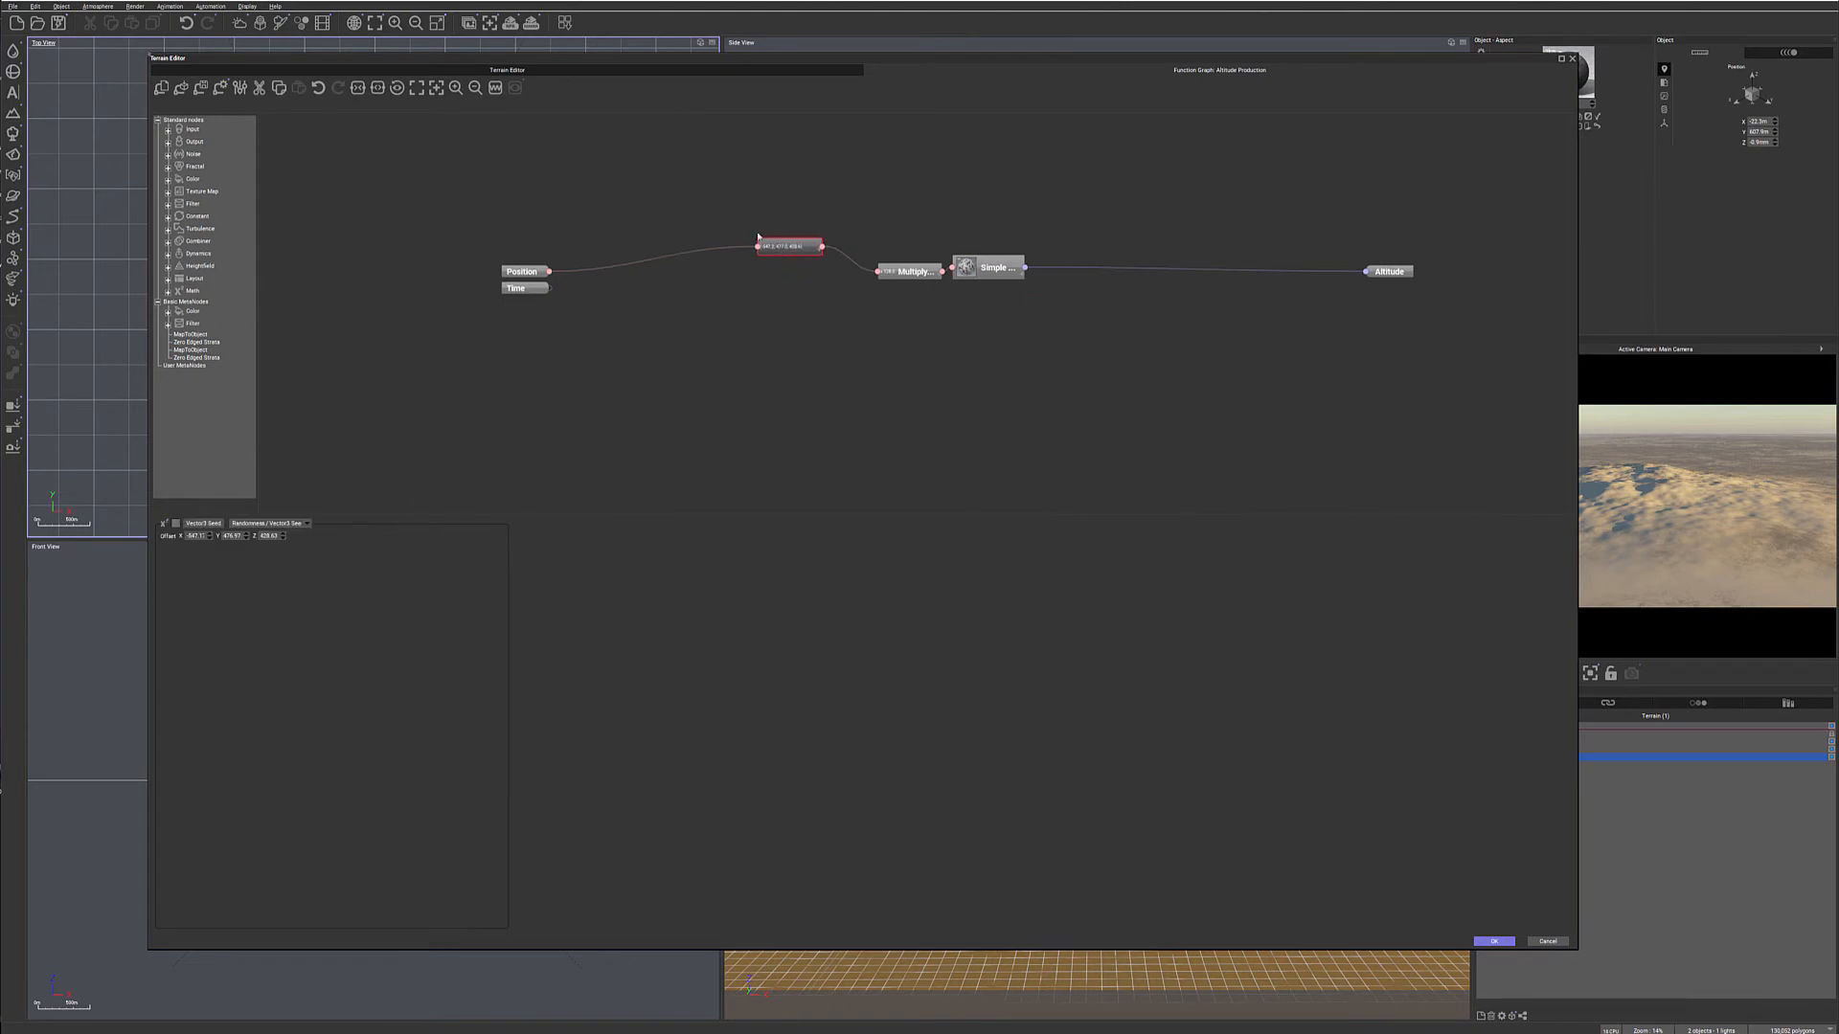
drag(908, 264, 899, 222)
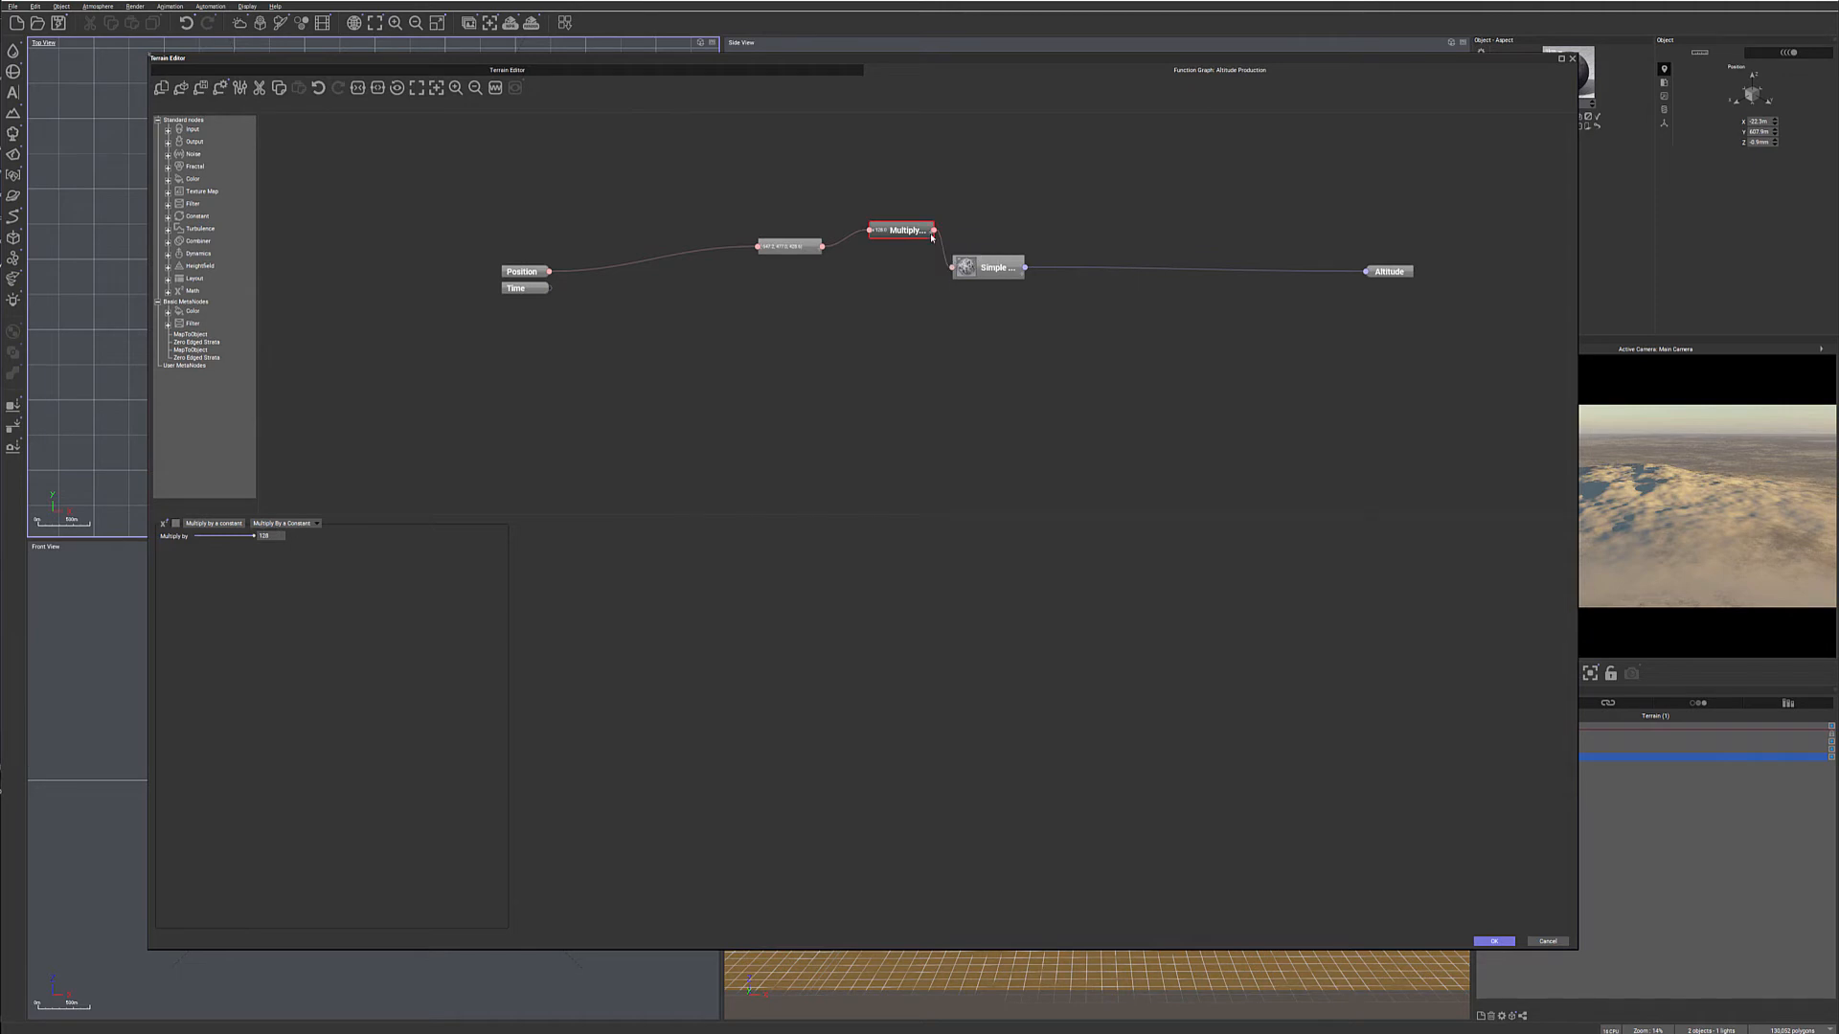
click(901, 257)
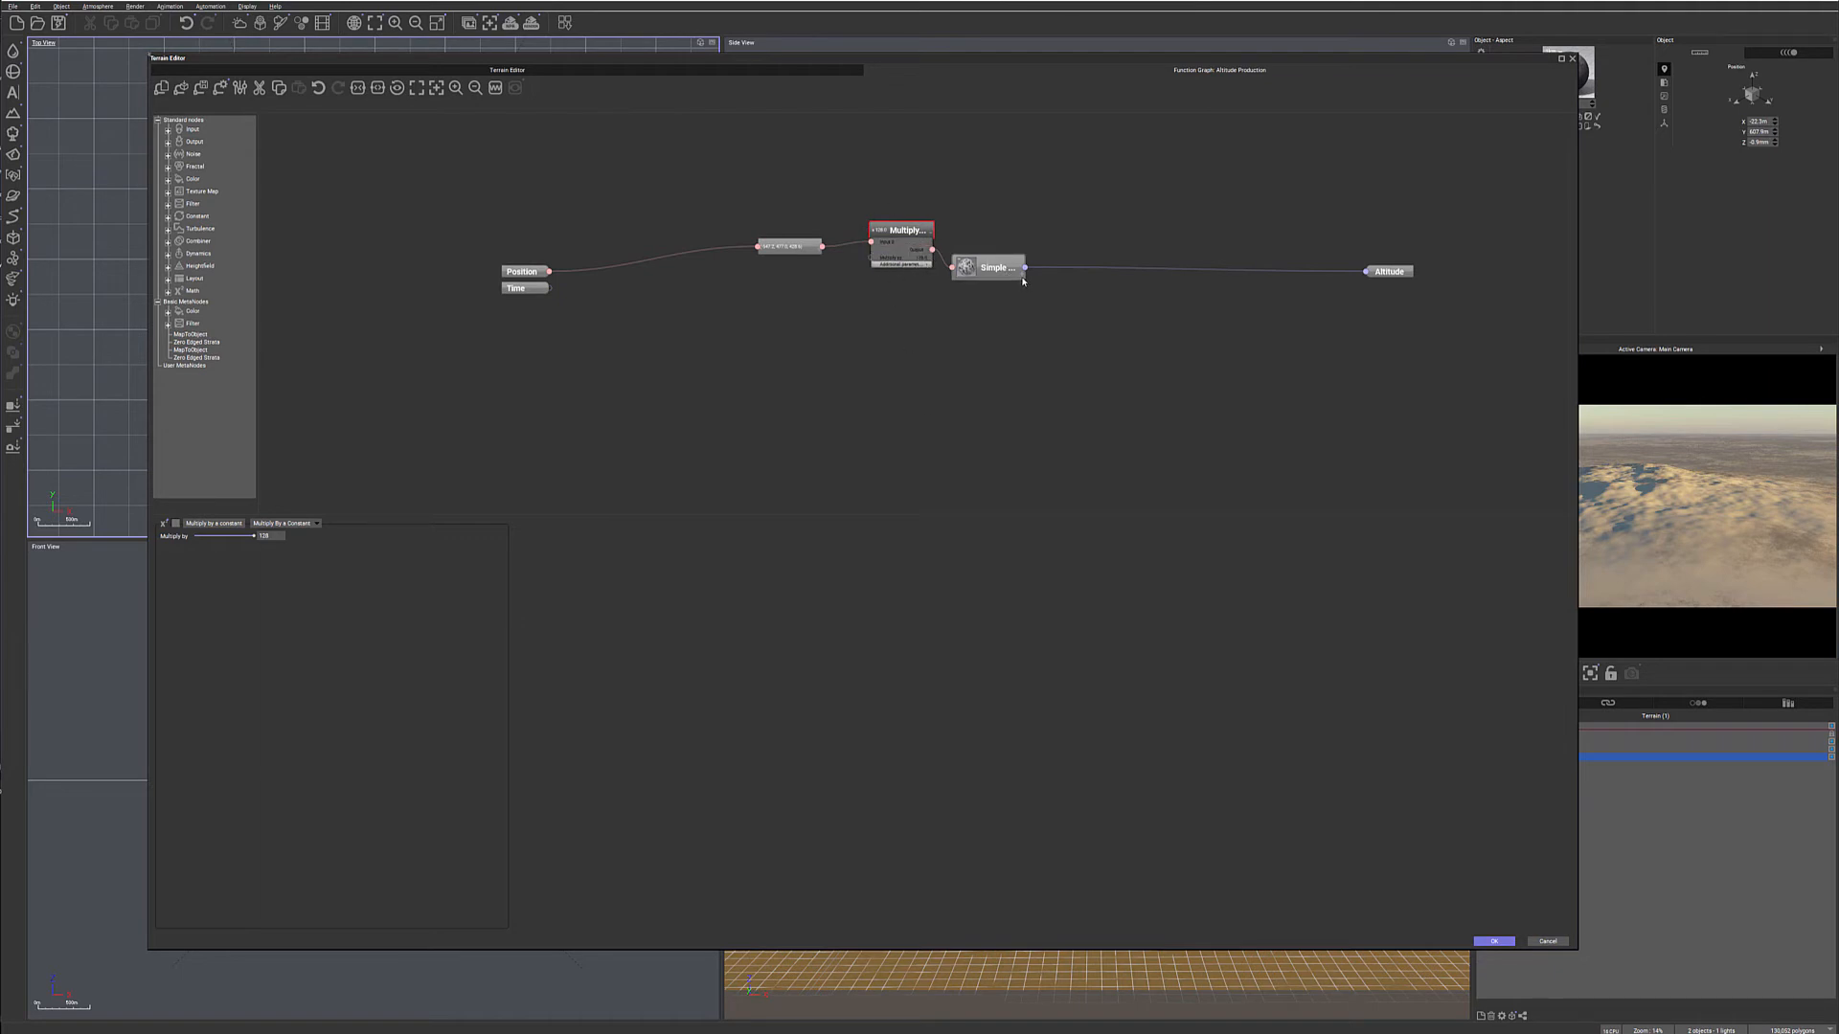
drag(1007, 263, 1057, 242)
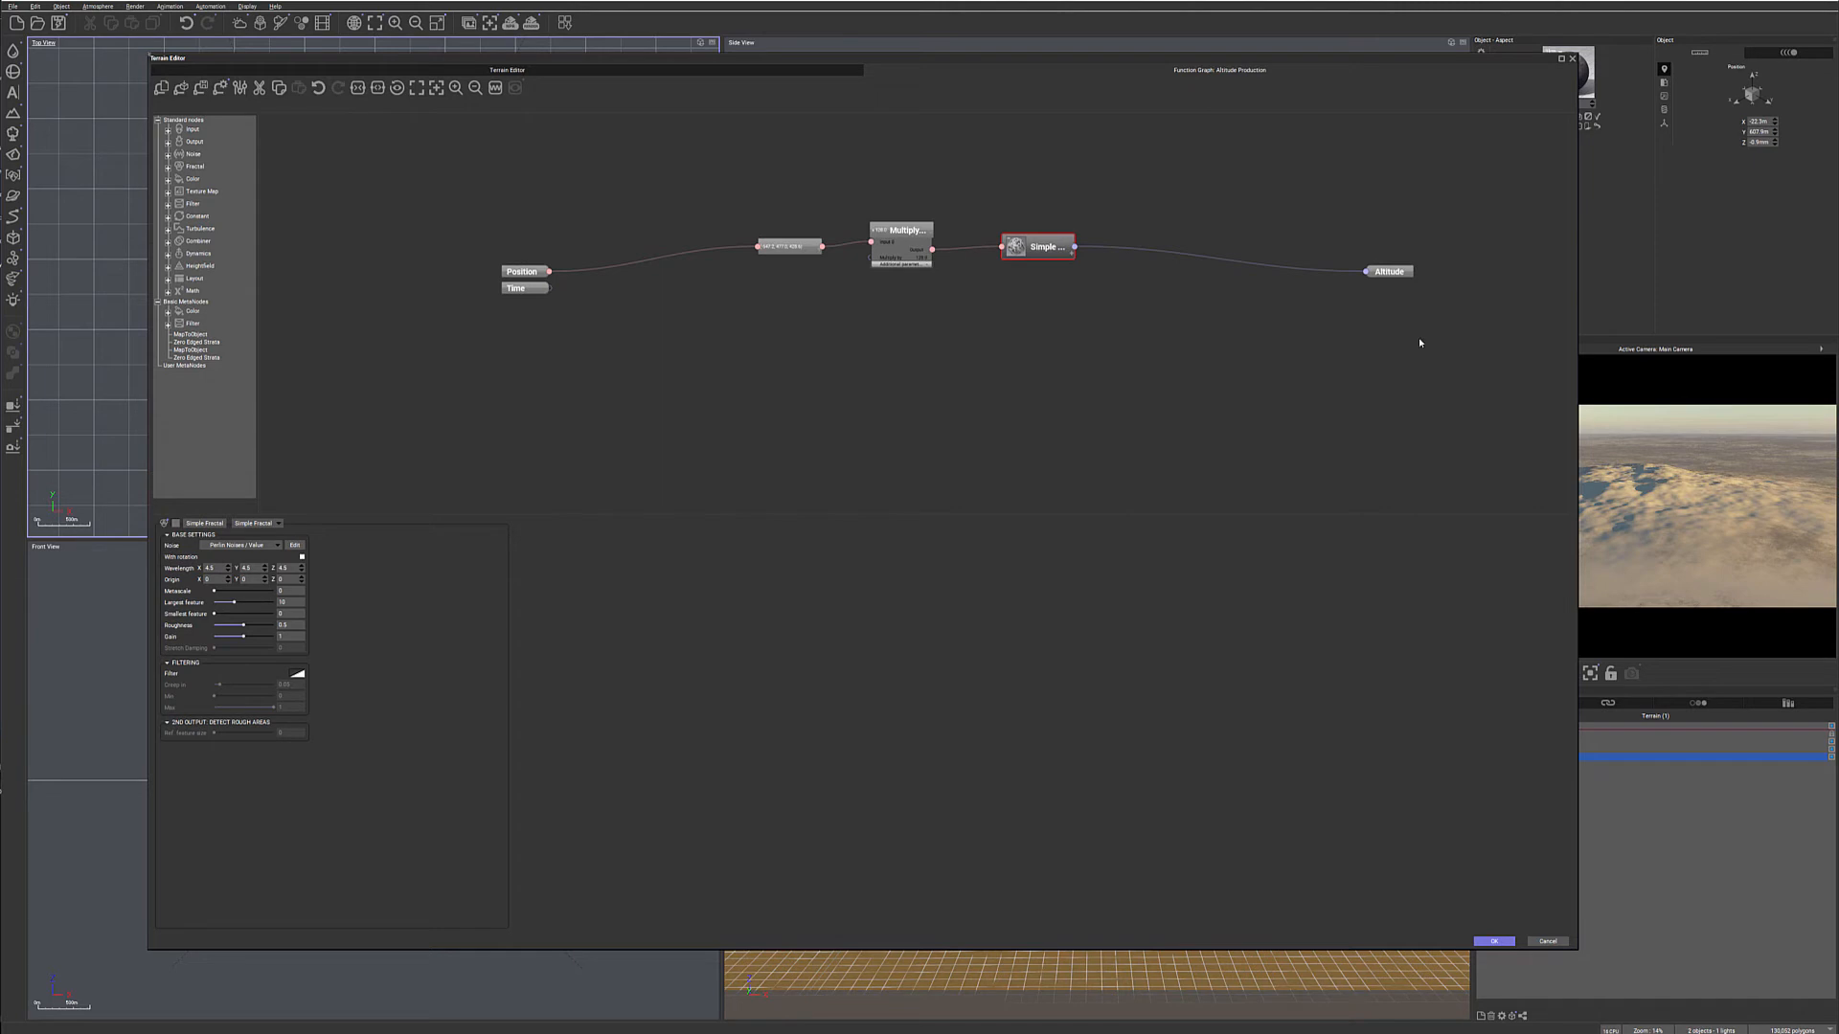
- Narrow the Terrain Editor window until the camera preview is uncovered, and bring the Altitude output closer to the Simple Fractal node
drag(1577, 327, 1330, 344)
middle_drag(1257, 326, 1099, 346)
drag(1231, 296, 1035, 291)
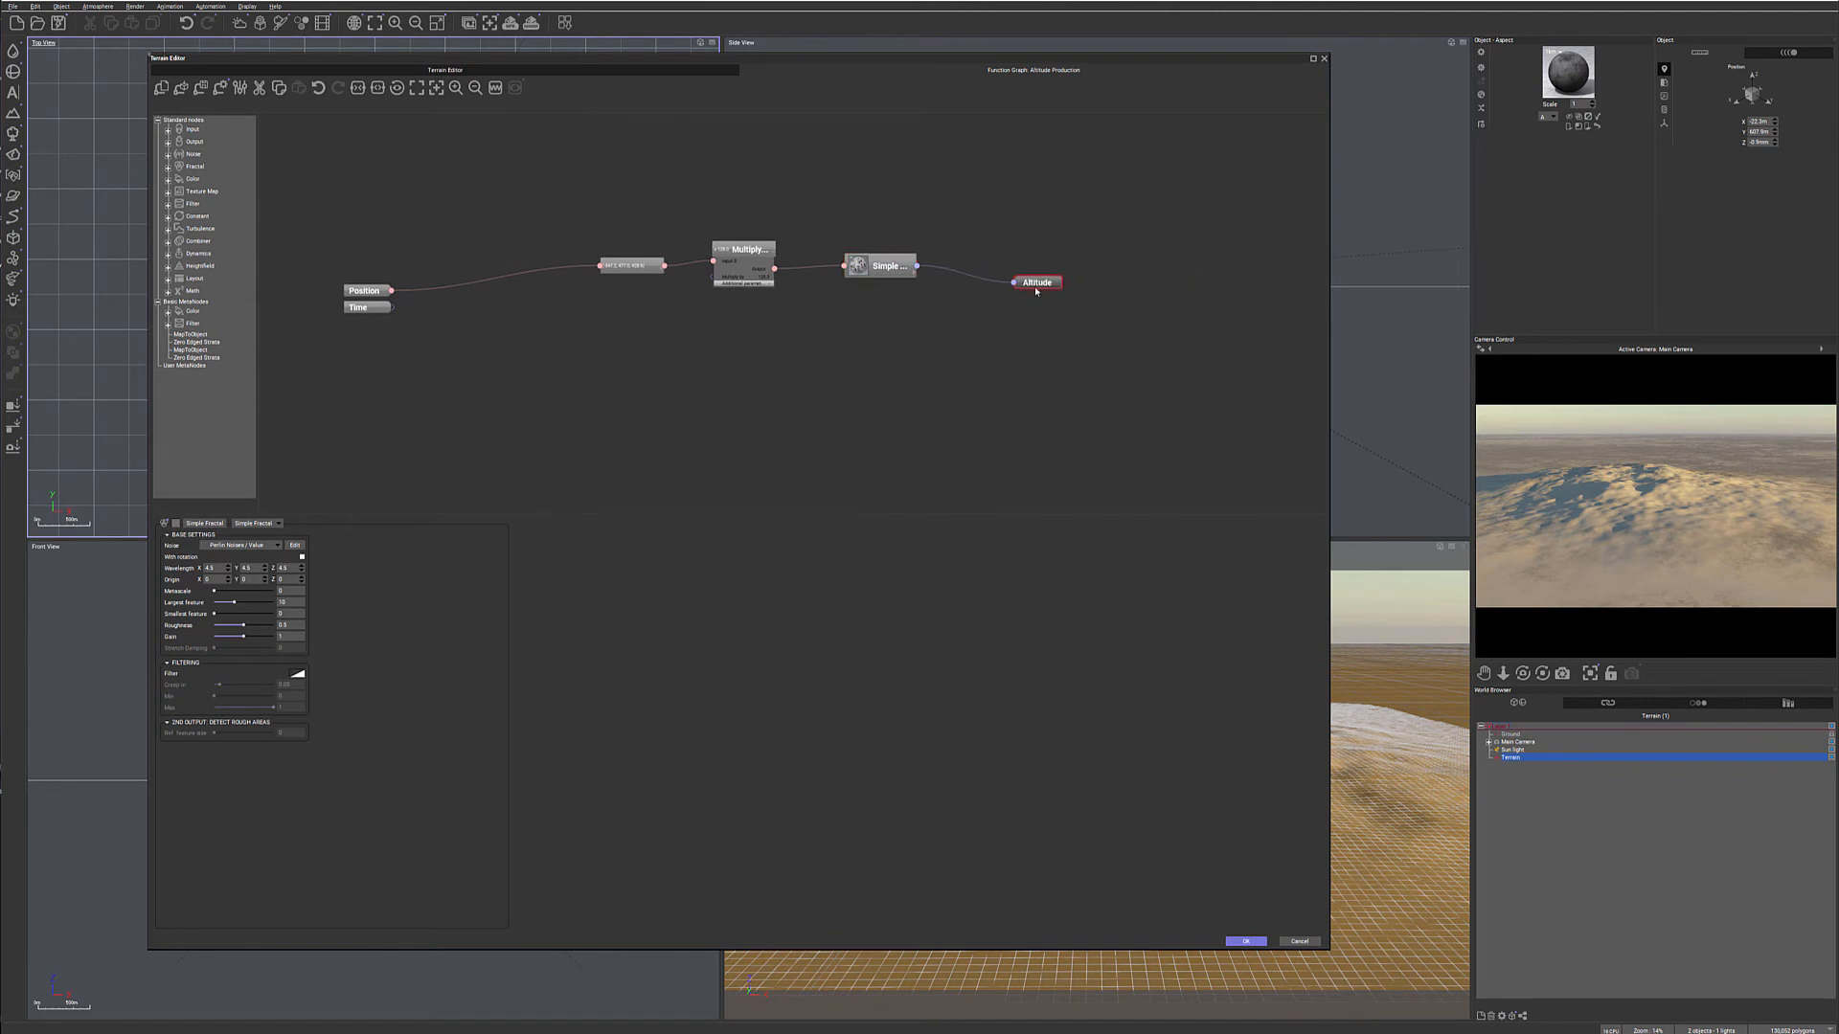
middle_drag(910, 369, 1031, 372)
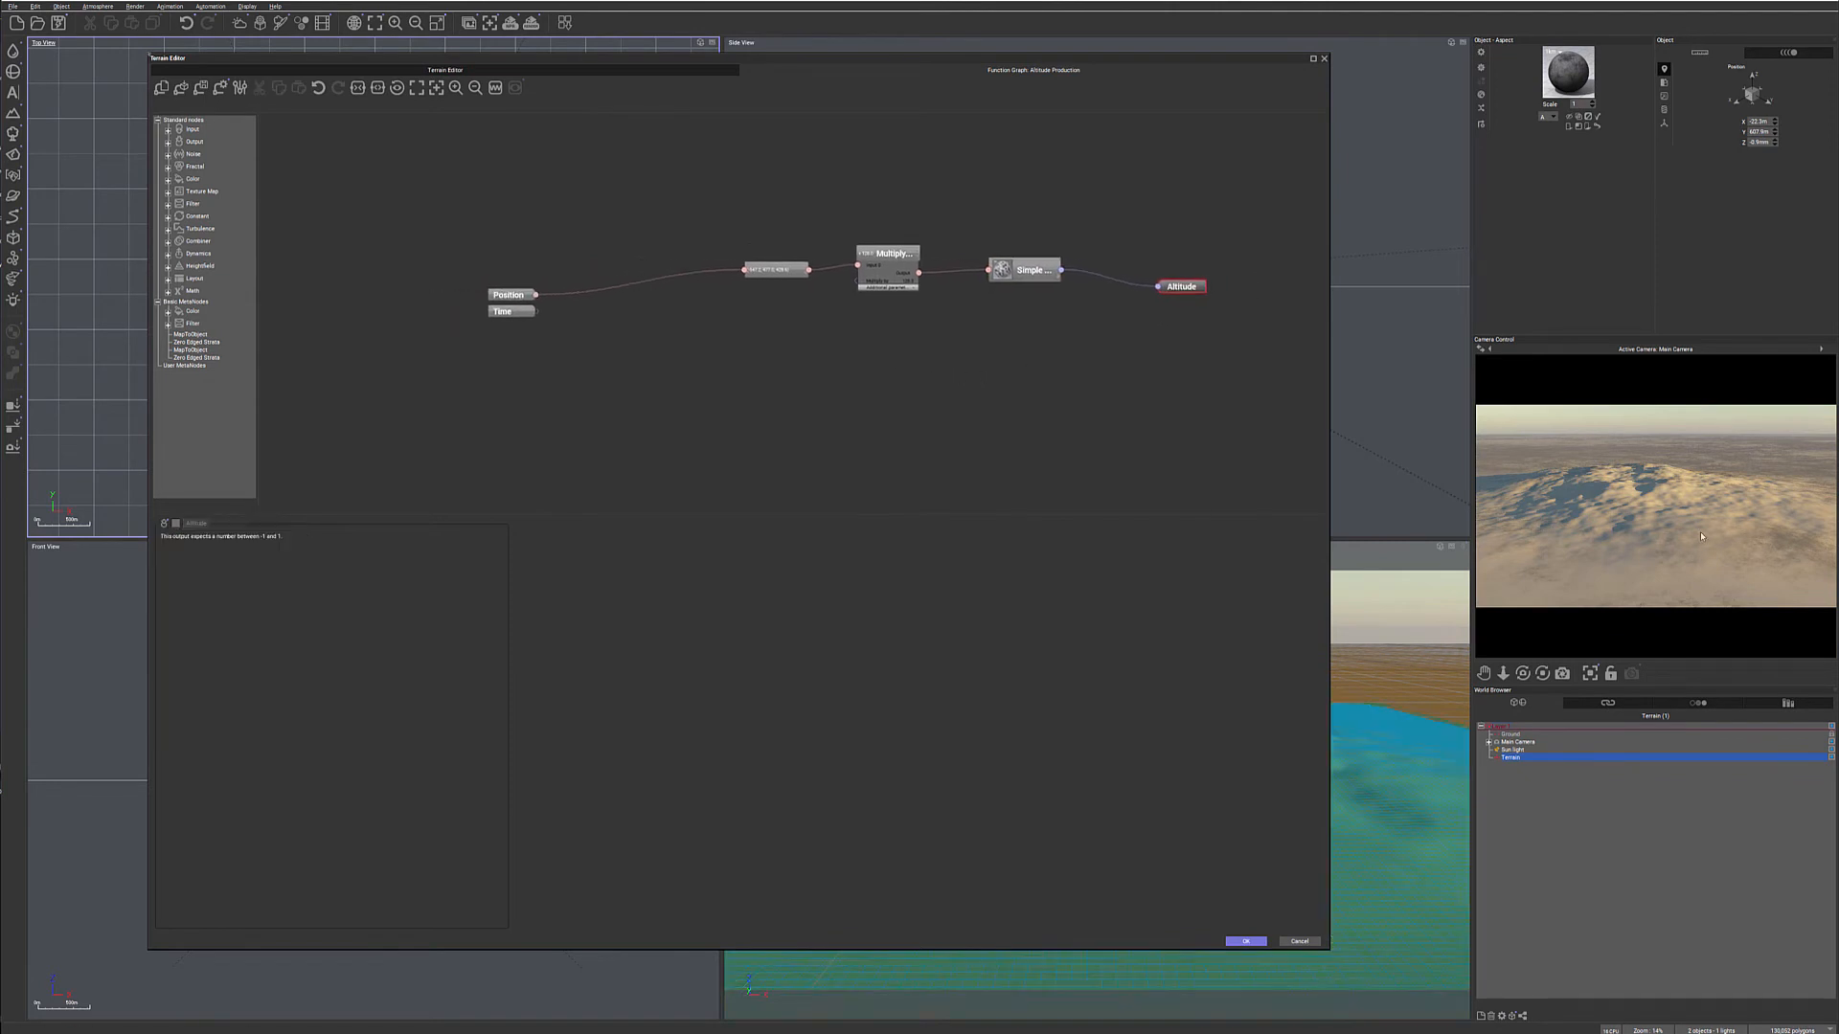
- Shift the Terrain Editor window beside the camera preview and compact the node chain from Position and Time through to Altitude
drag(1184, 60, 1279, 60)
drag(856, 268, 818, 259)
drag(578, 340, 715, 276)
drag(1000, 256, 987, 251)
drag(1126, 271, 1113, 262)
mouse_move(1295, 288)
mouse_down()
mouse_move(1266, 279)
mouse_move(1282, 282)
mouse_up()
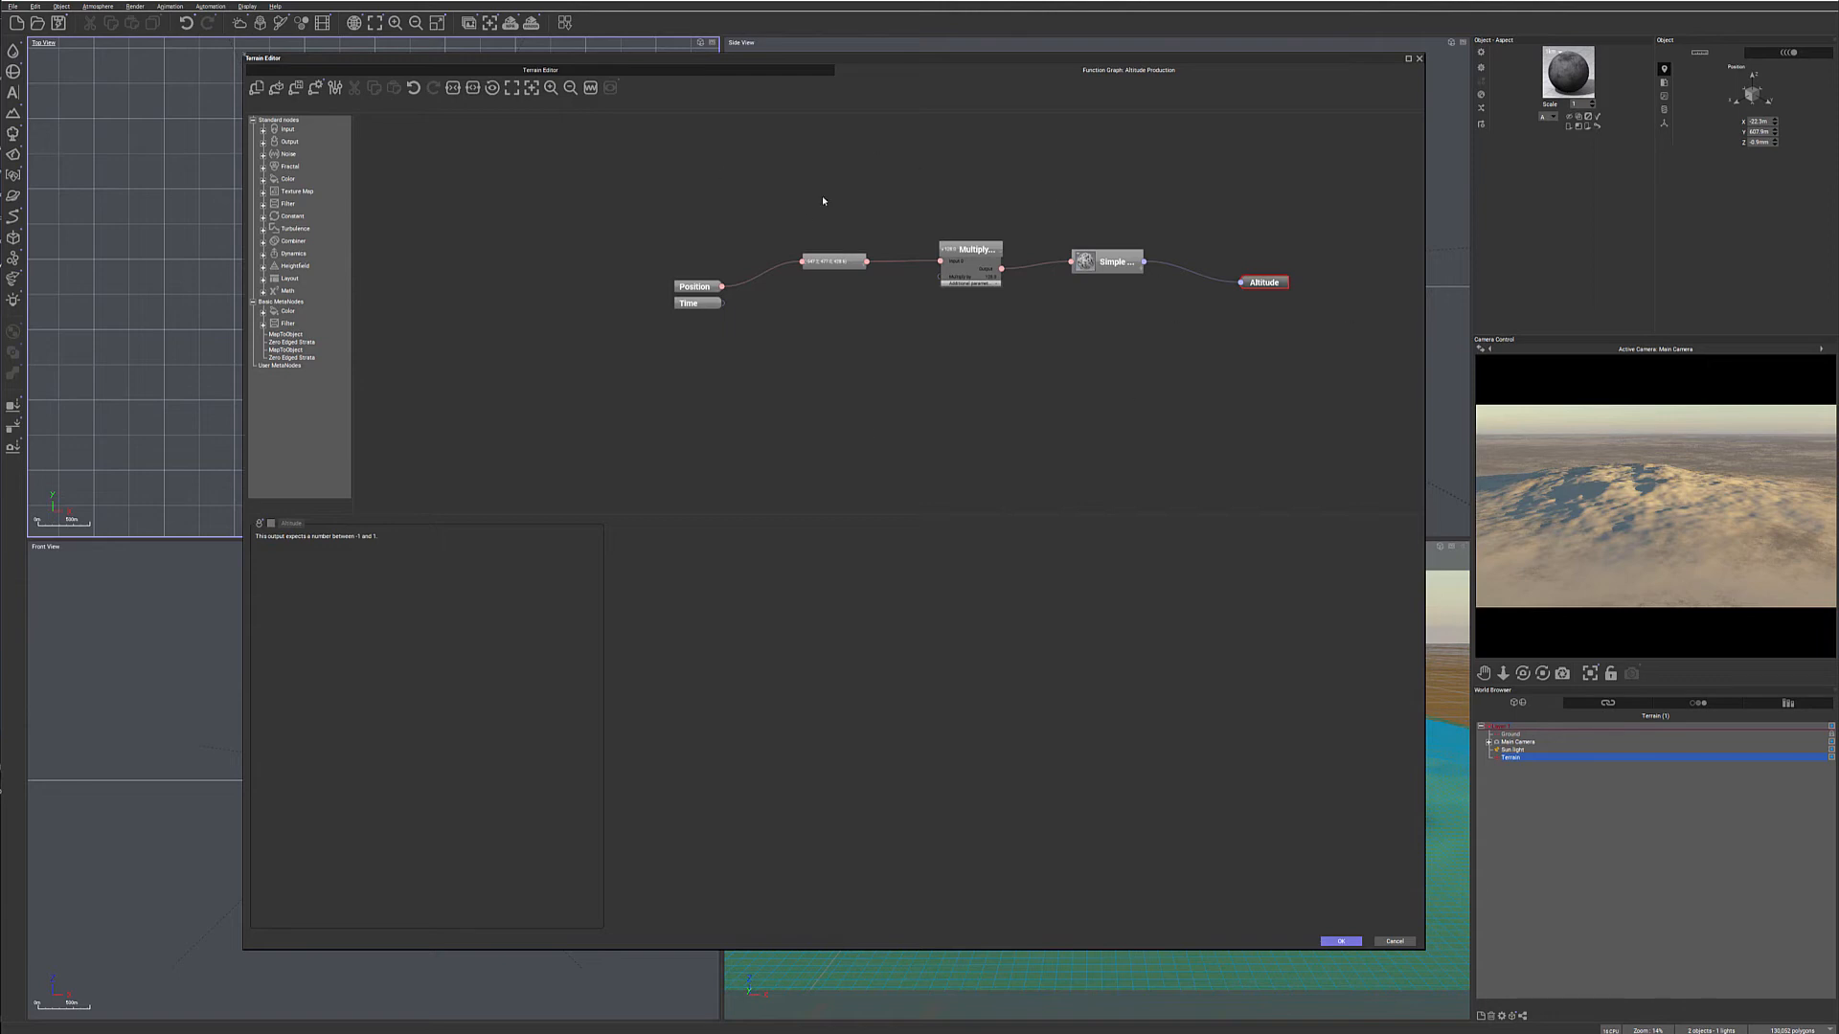
- Expand the Simple Fractal node and its additional parameters to show the base settings, filtering and second output groups
click(1109, 262)
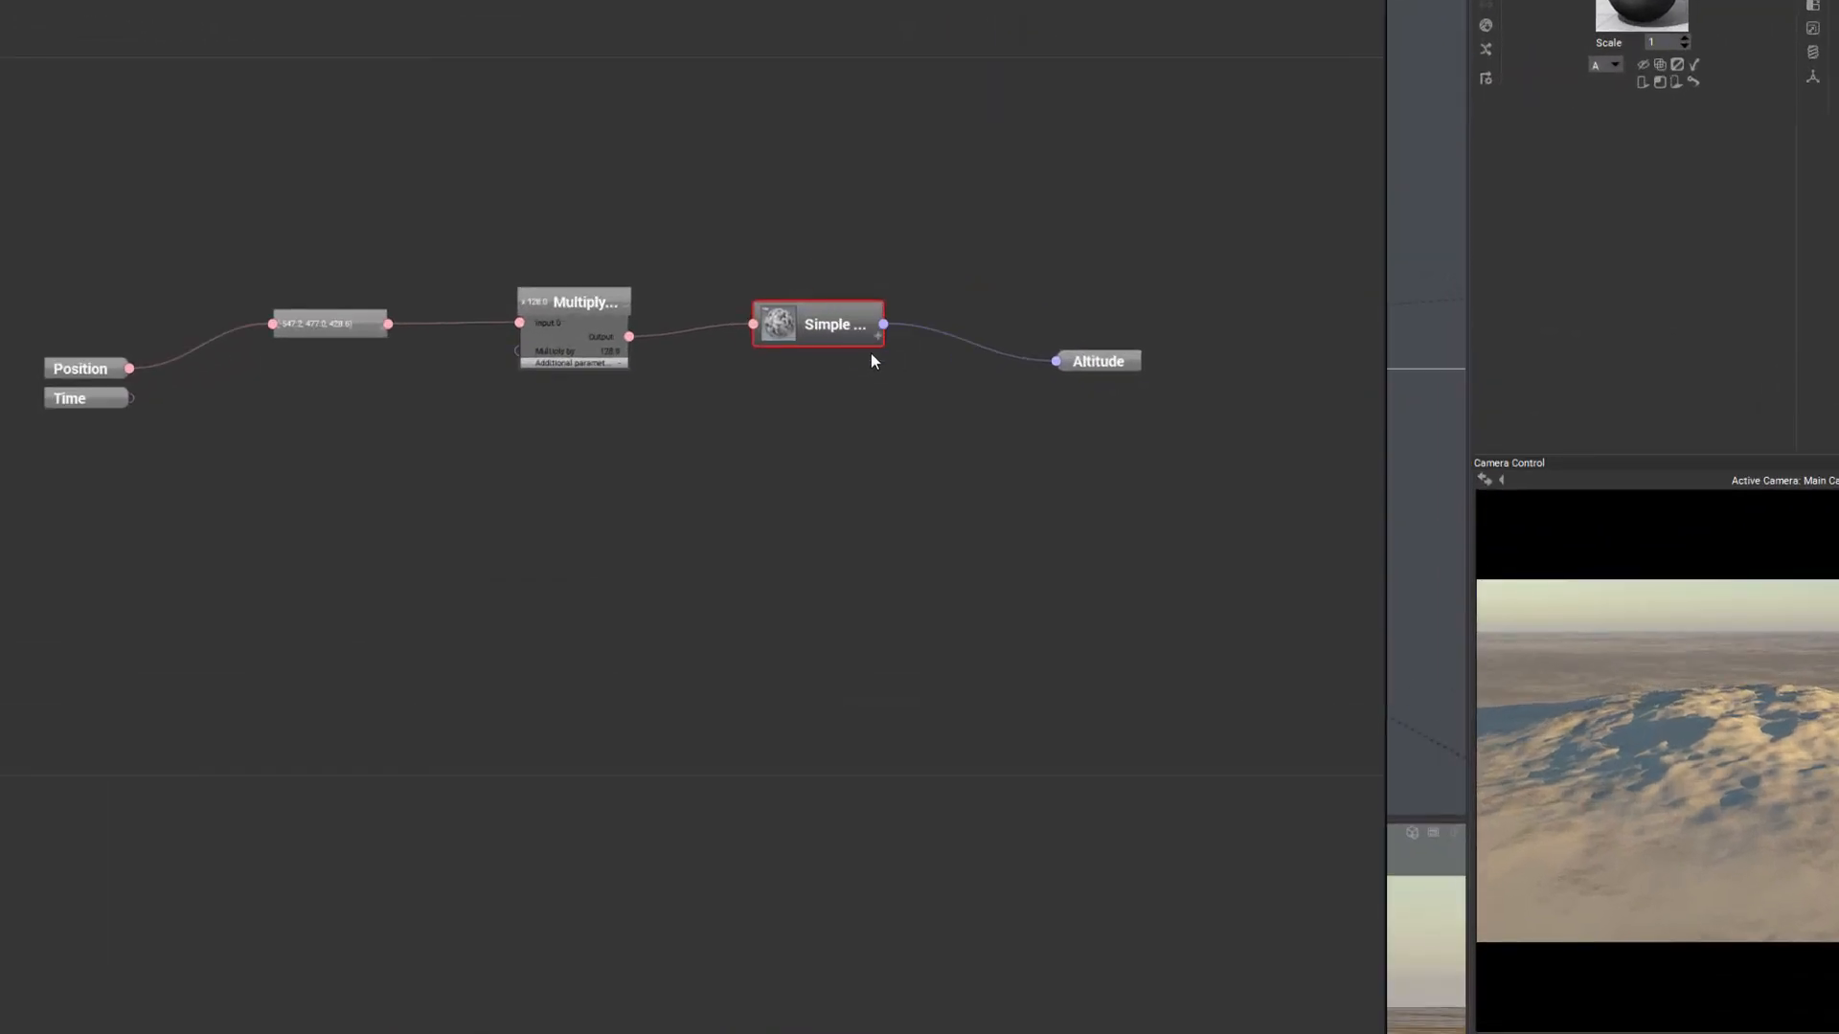
click(878, 336)
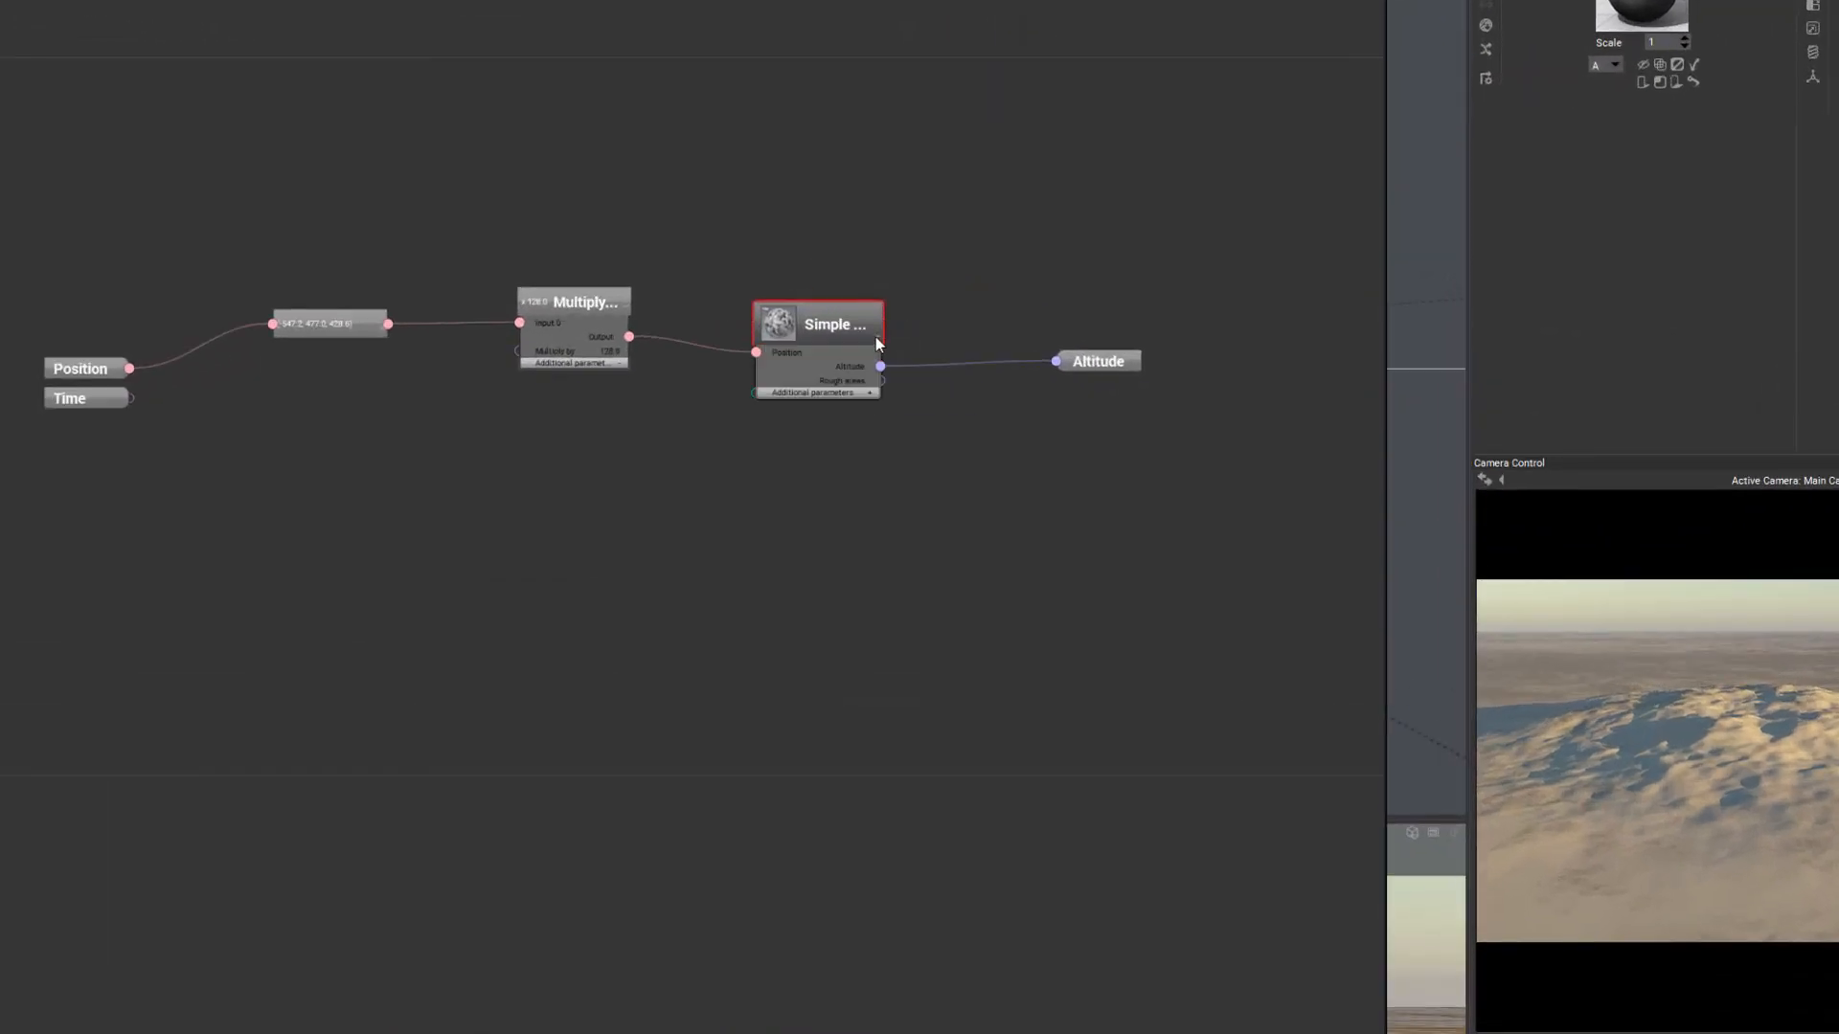
click(872, 394)
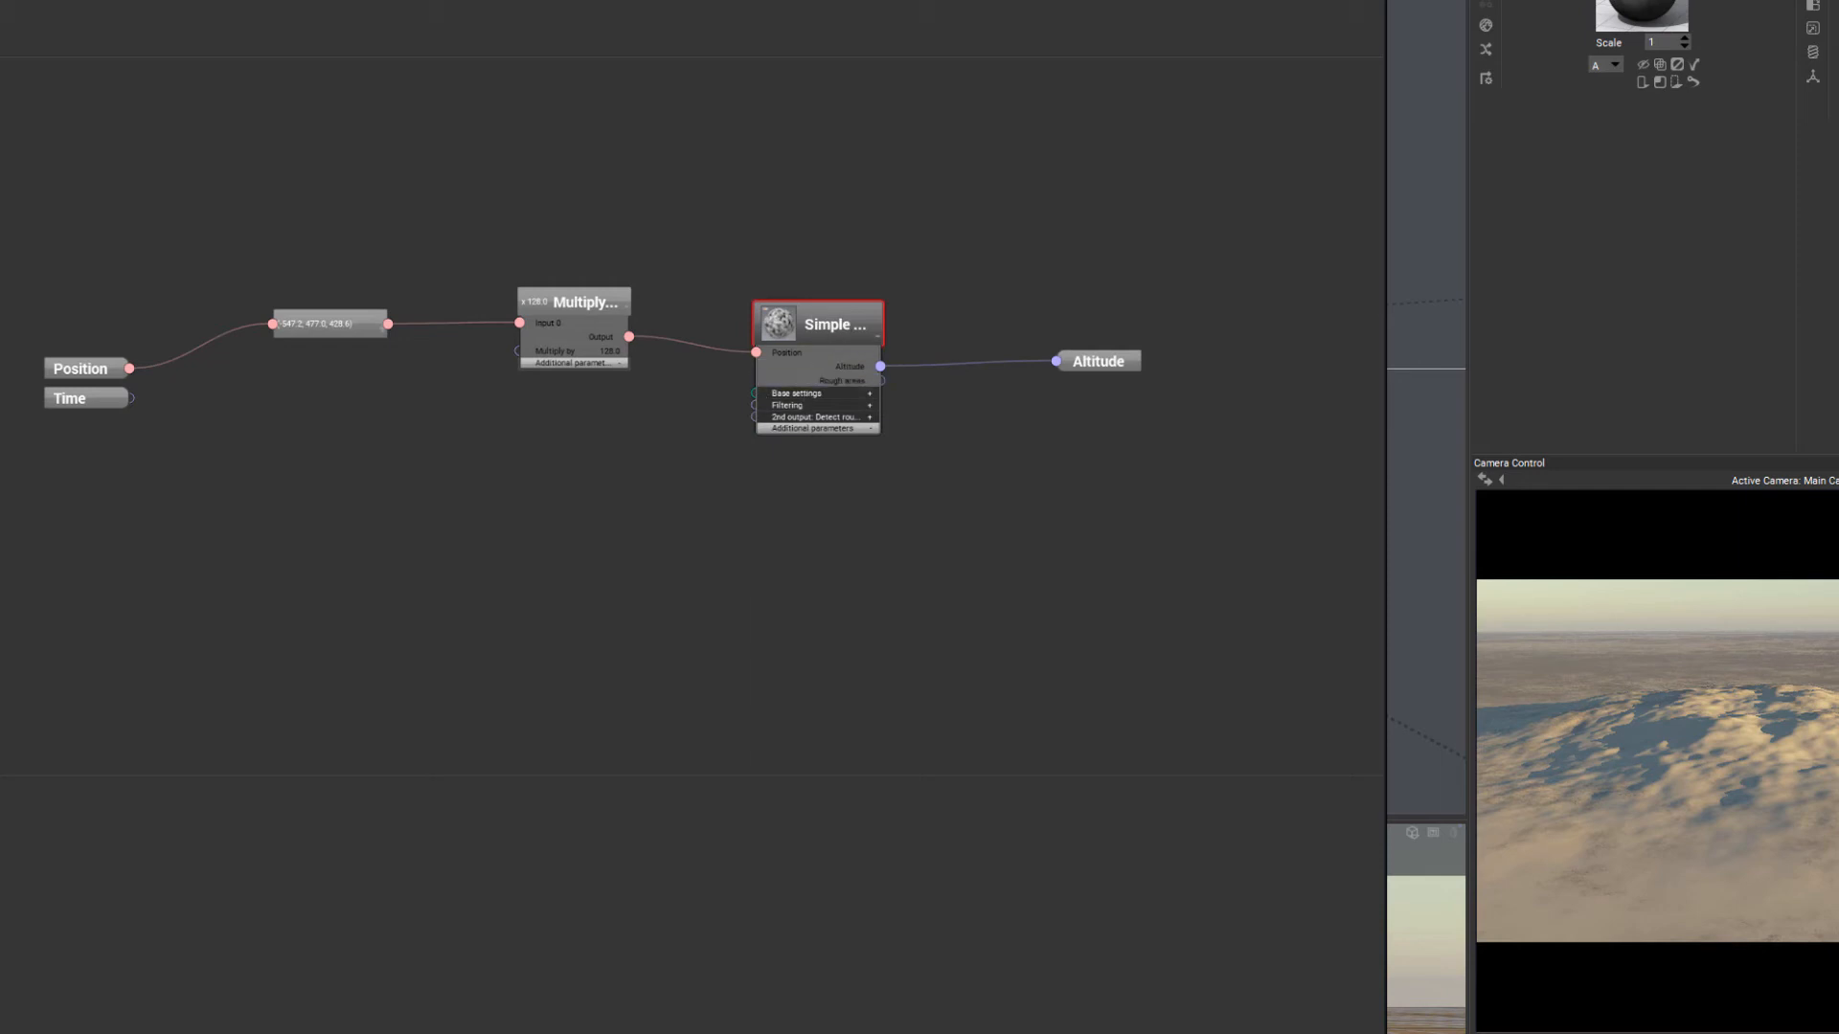
- Expand the Simple Fractal node's base settings, filtering and second output parameters, and check the terrain's shape in its 3D preview
click(871, 394)
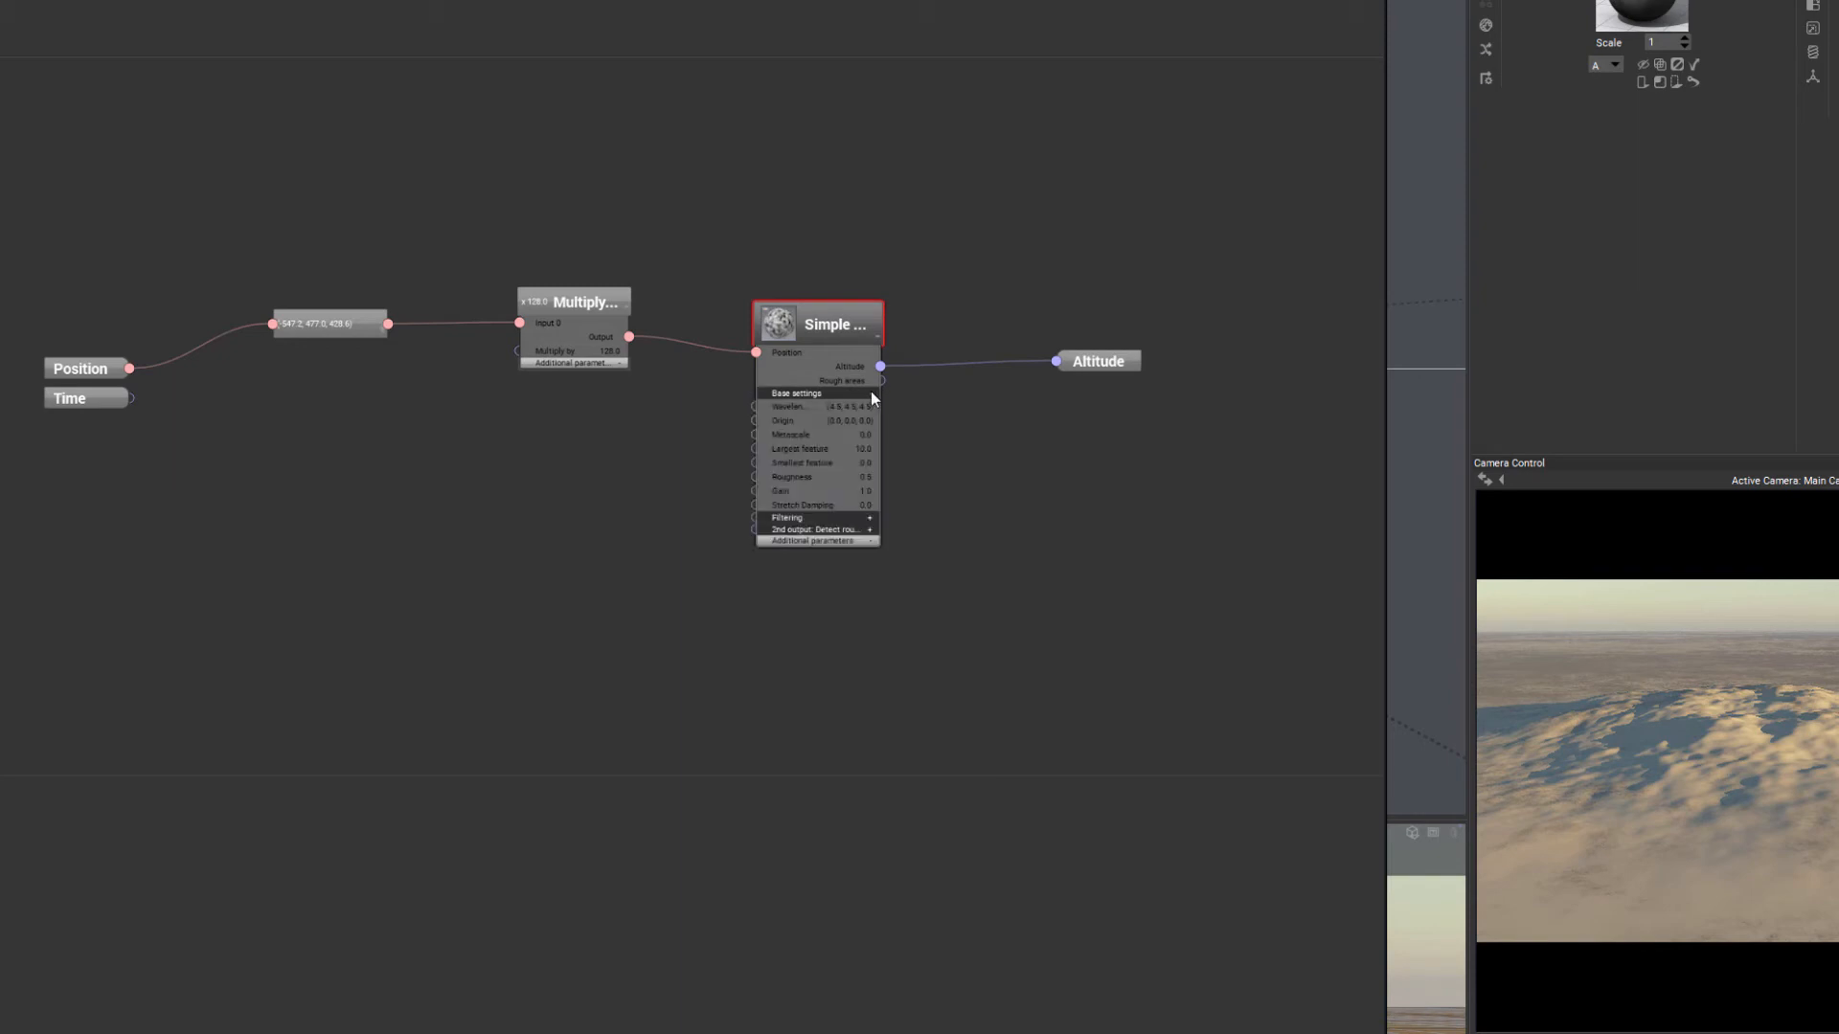
click(871, 518)
click(871, 572)
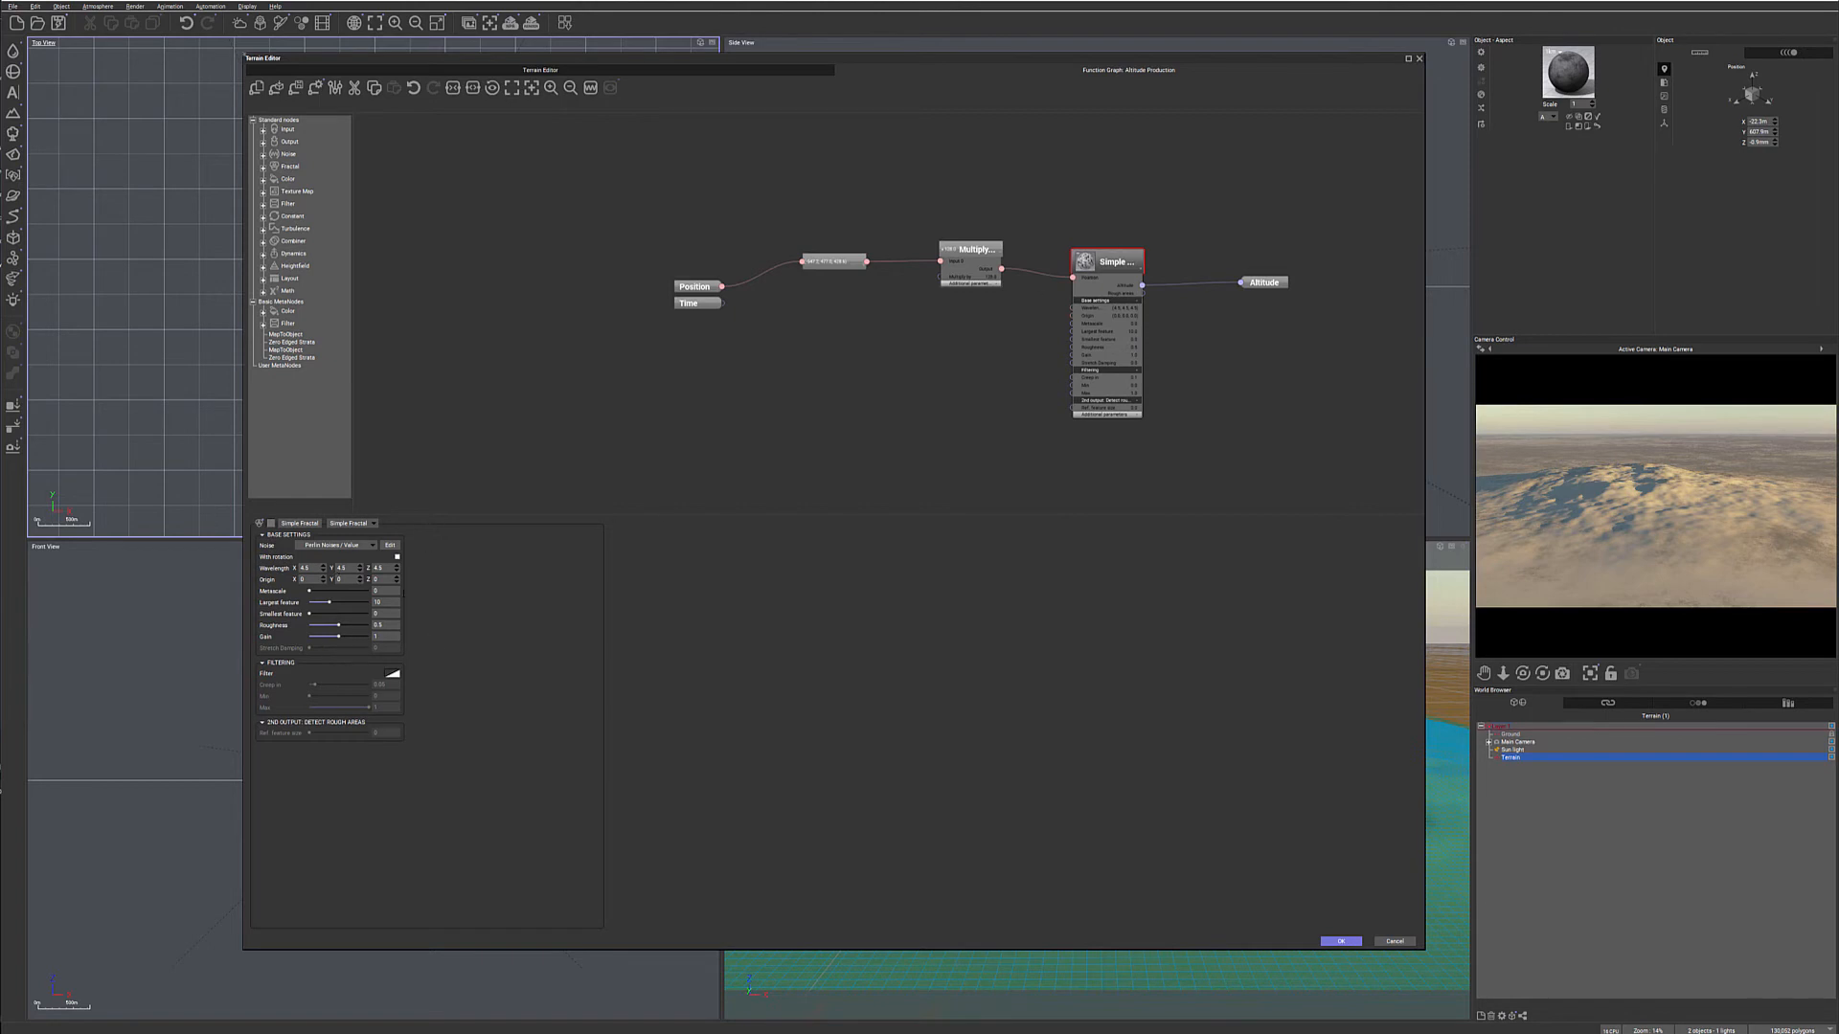
click(640, 70)
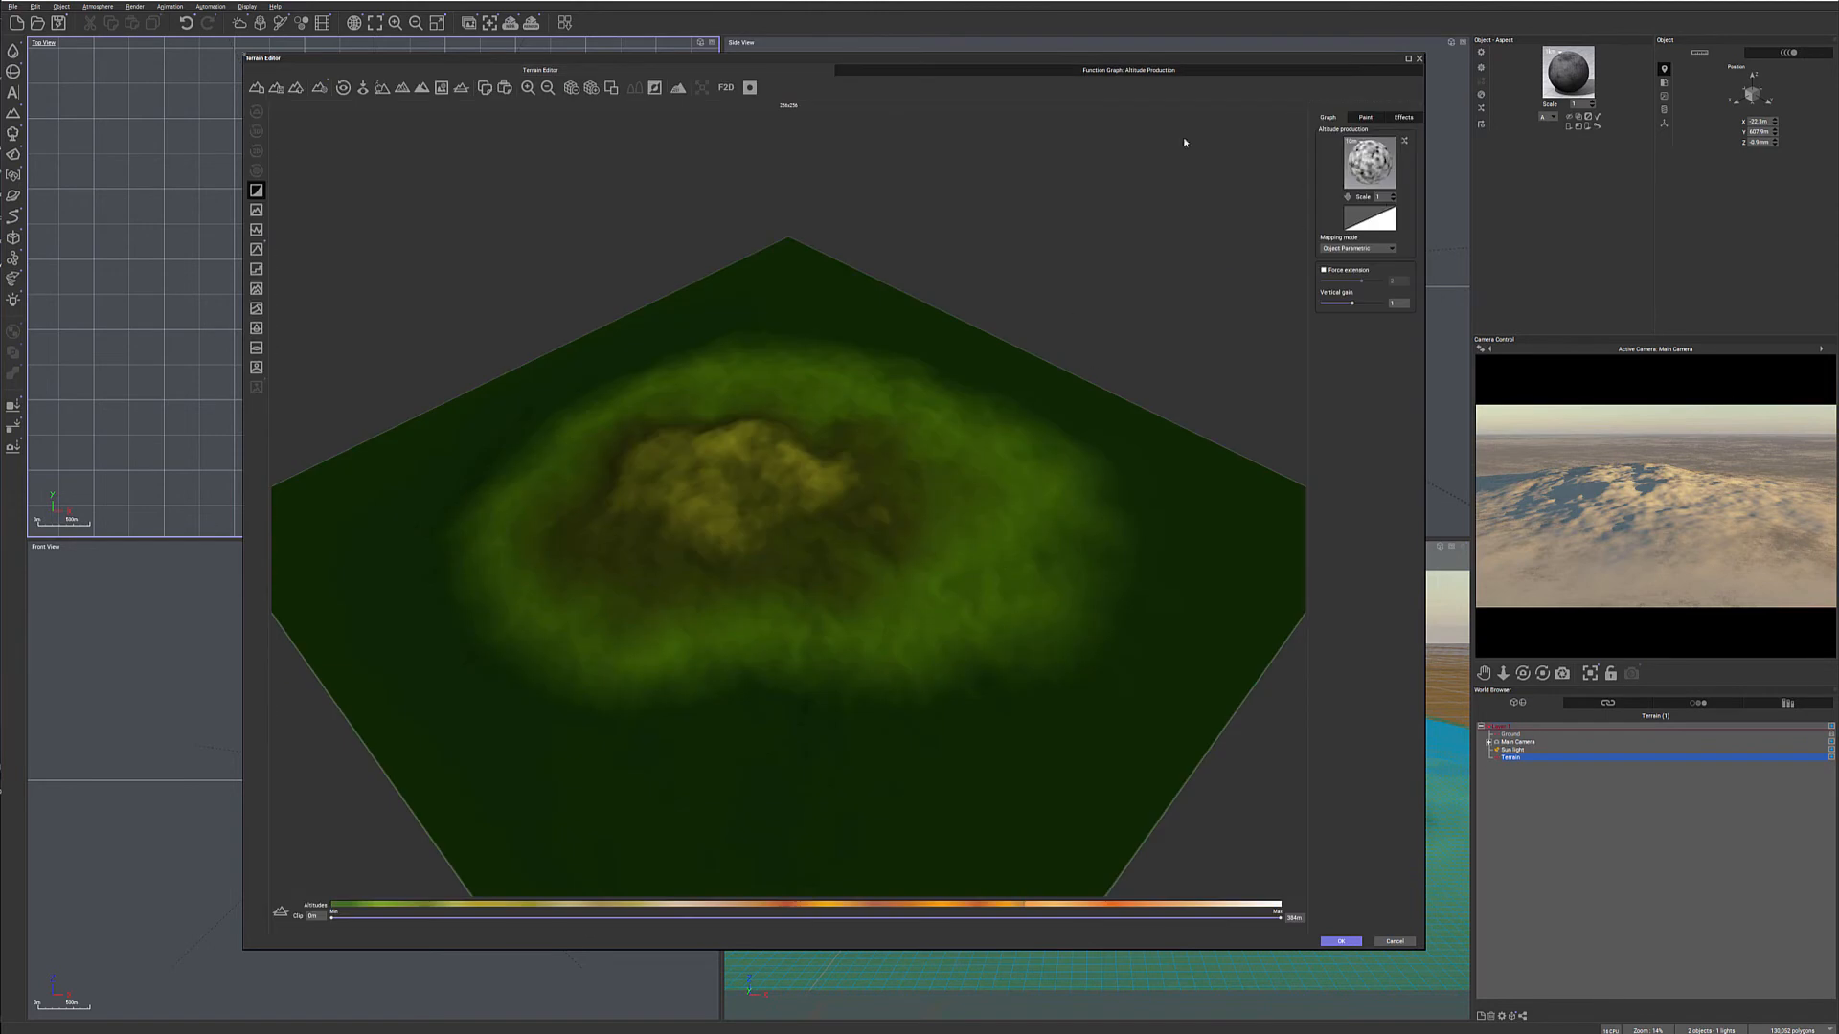
click(1128, 70)
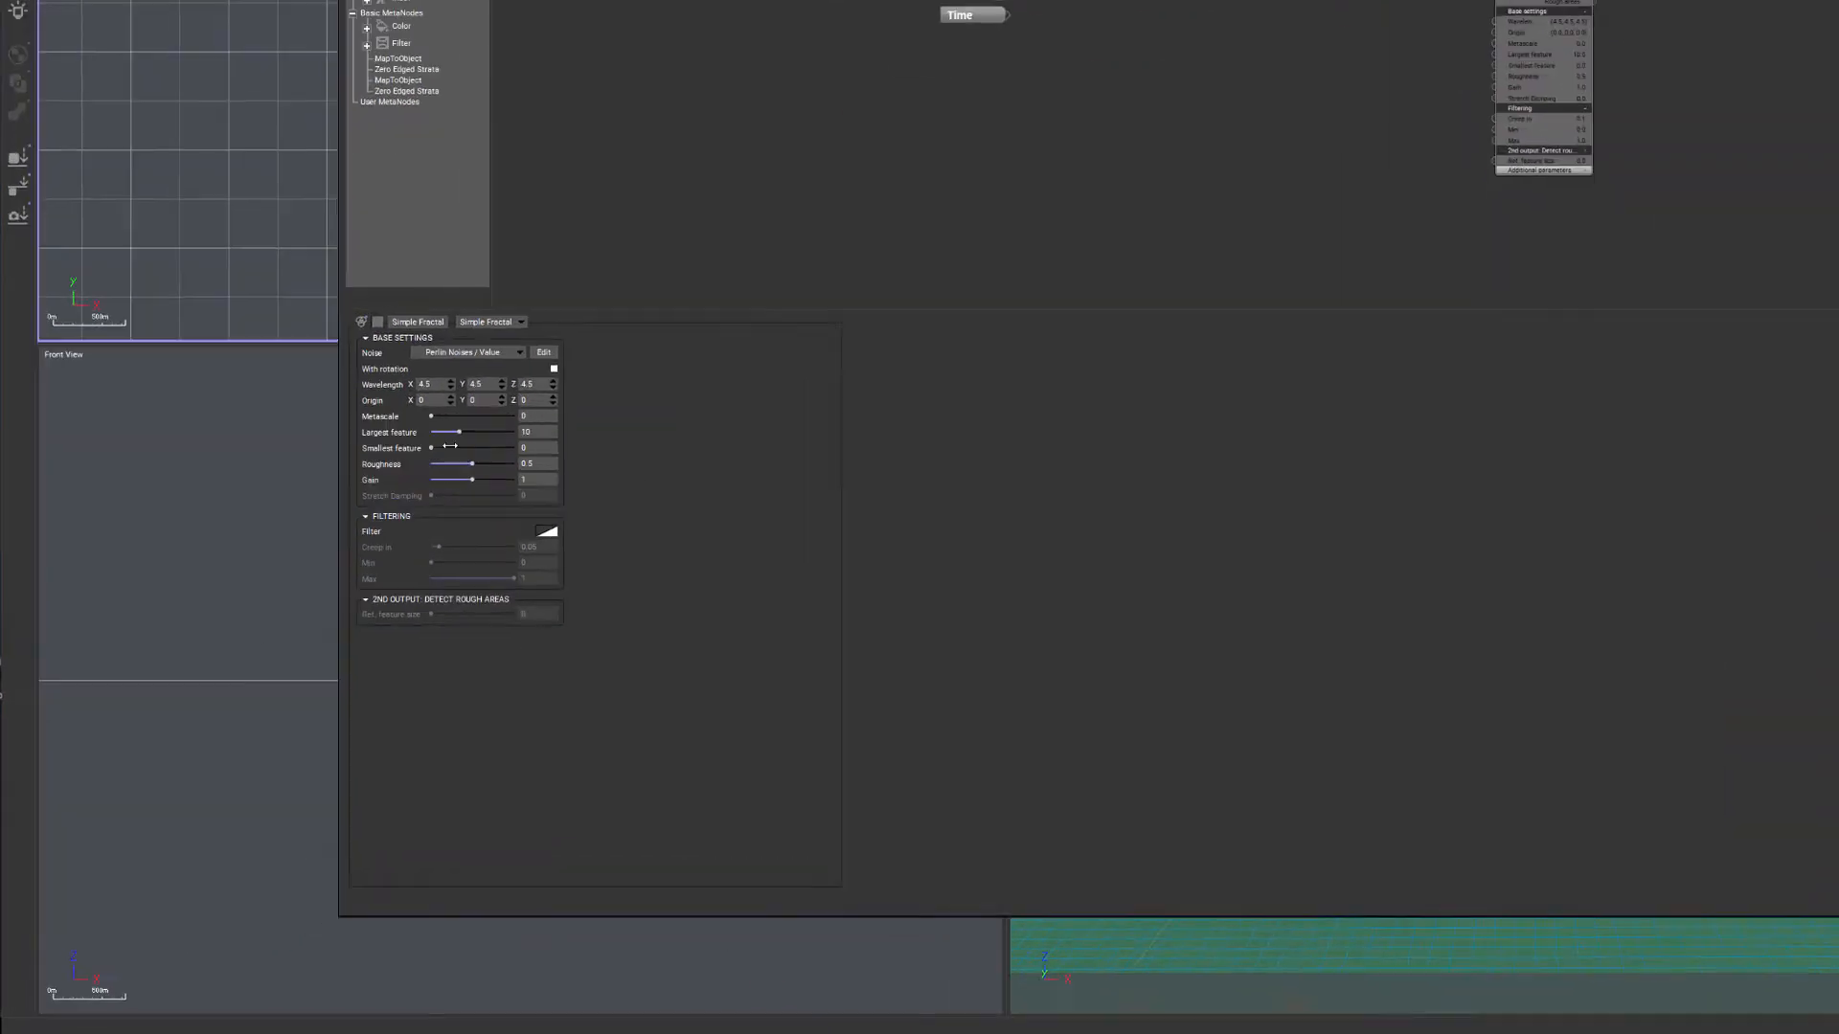
- Set the Simple Fractal's metascale to about 1.6, largest feature to about 5.08, smallest feature to about 0.0035 and roughness to about 0.97
mouse_move(535, 388)
mouse_down()
mouse_move(567, 388)
mouse_move(496, 333)
mouse_move(506, 372)
mouse_up()
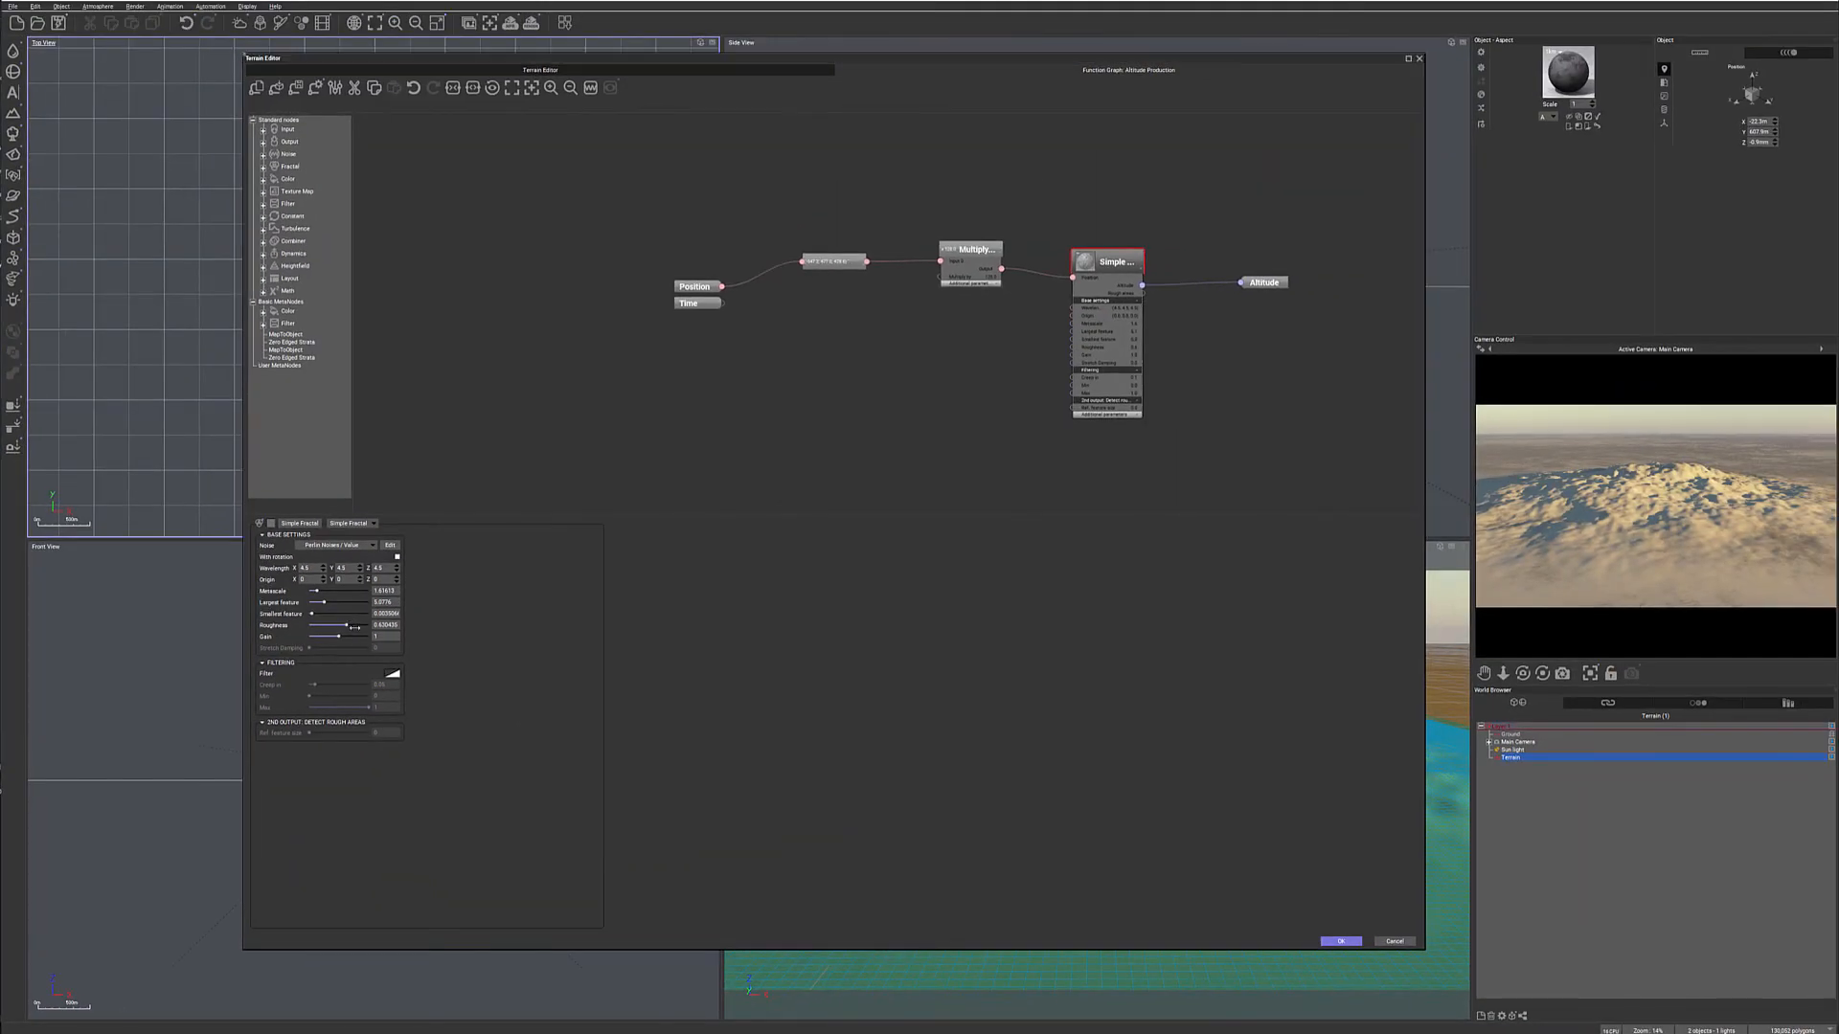
drag(357, 627, 361, 629)
click(1587, 515)
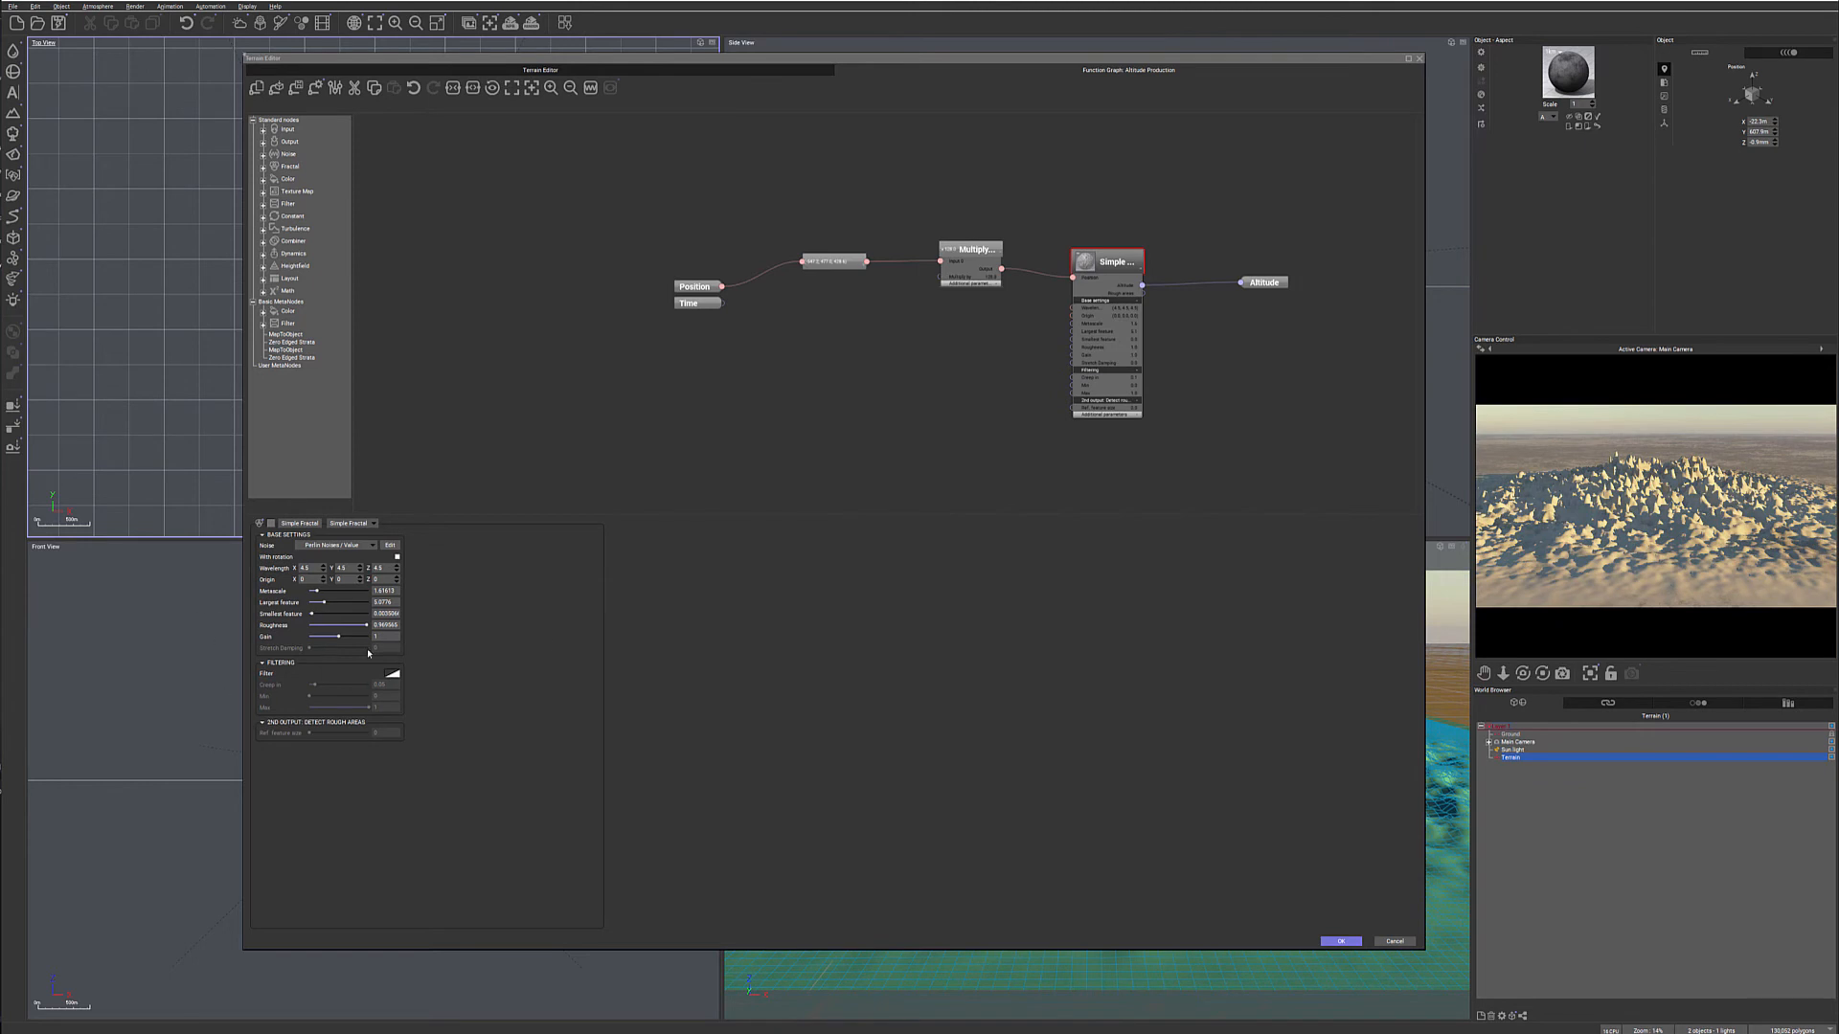
- Inspect the roughened terrain in the 3D terrain preview, and return to the altitude function graph
click(613, 71)
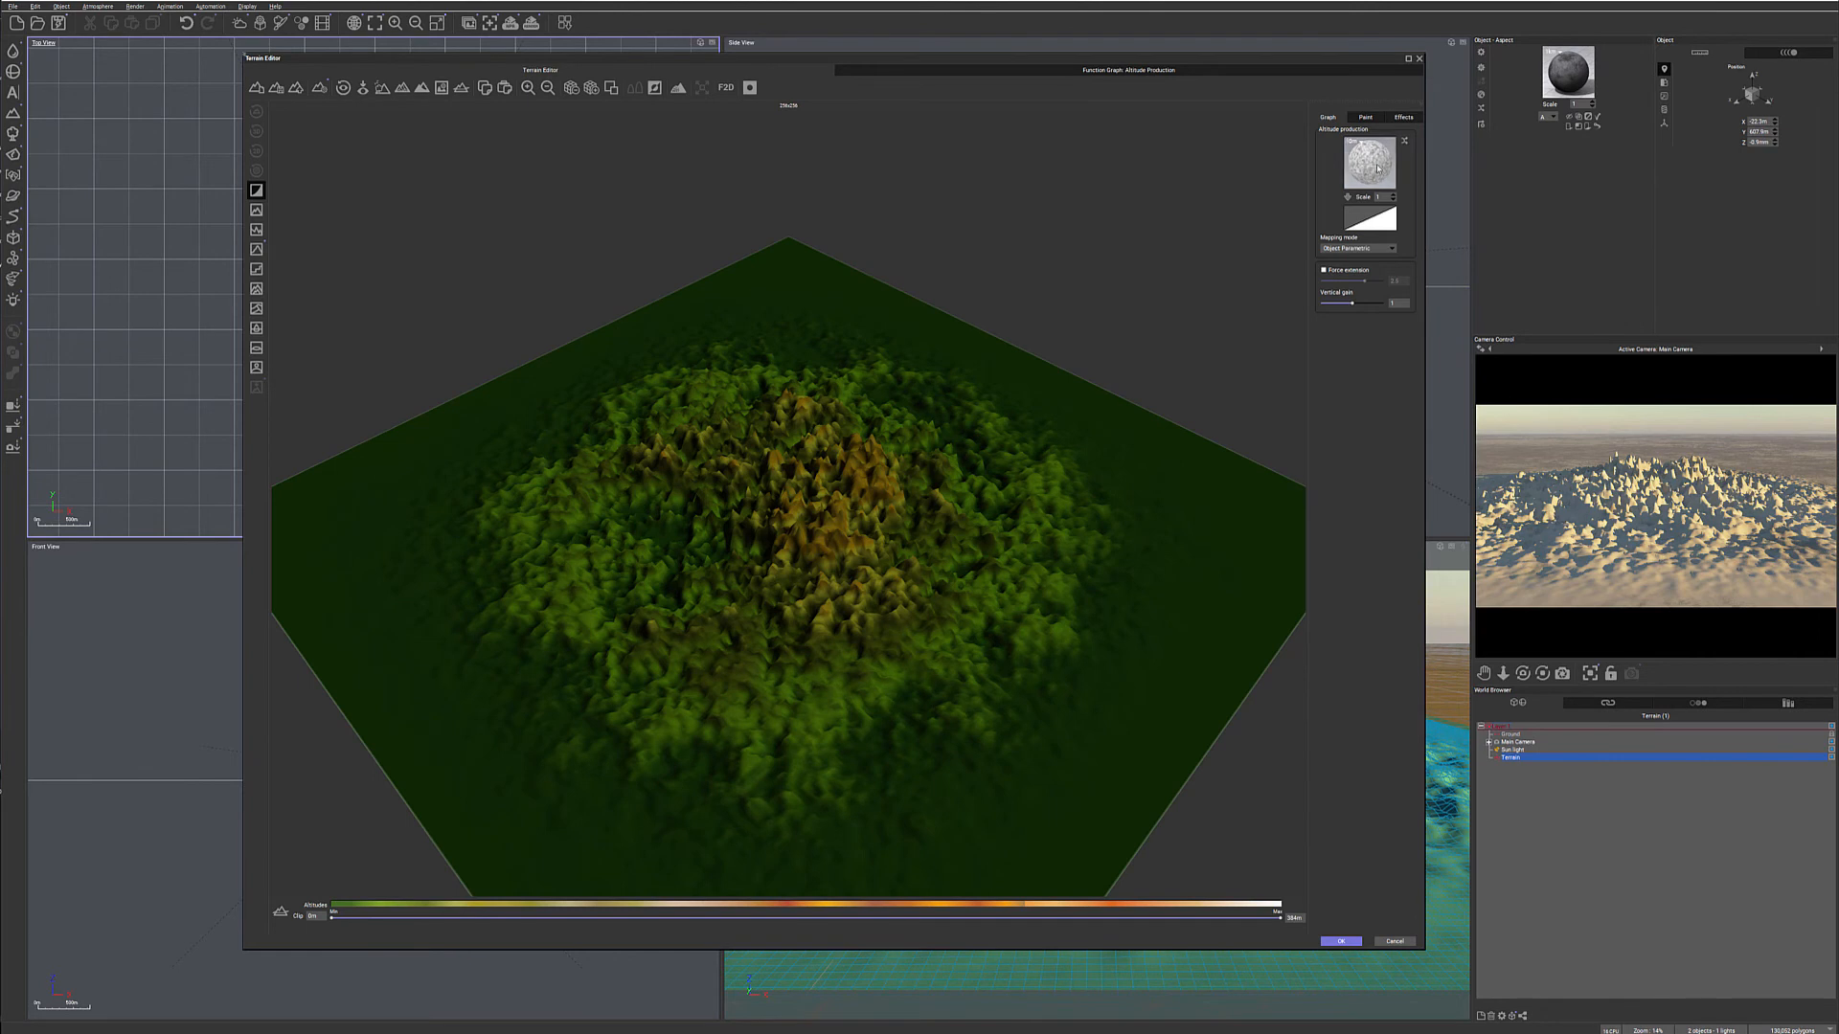
double_click(1370, 158)
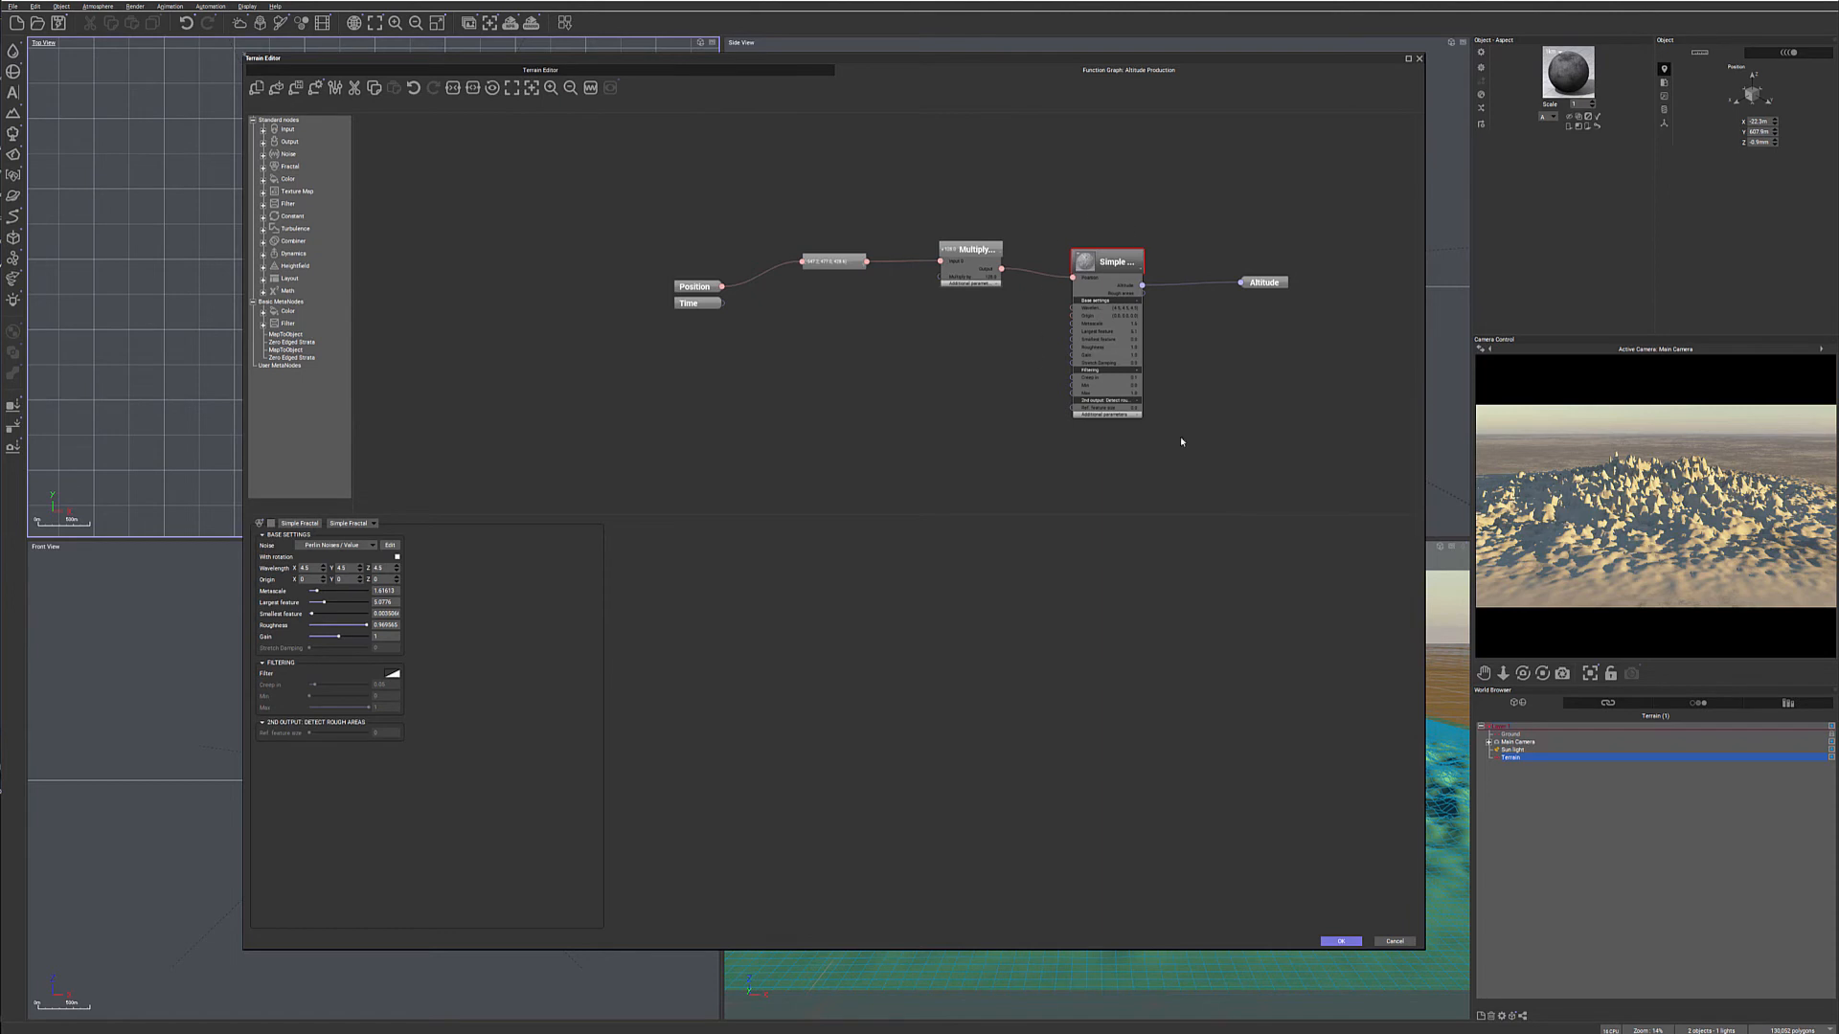
click(575, 70)
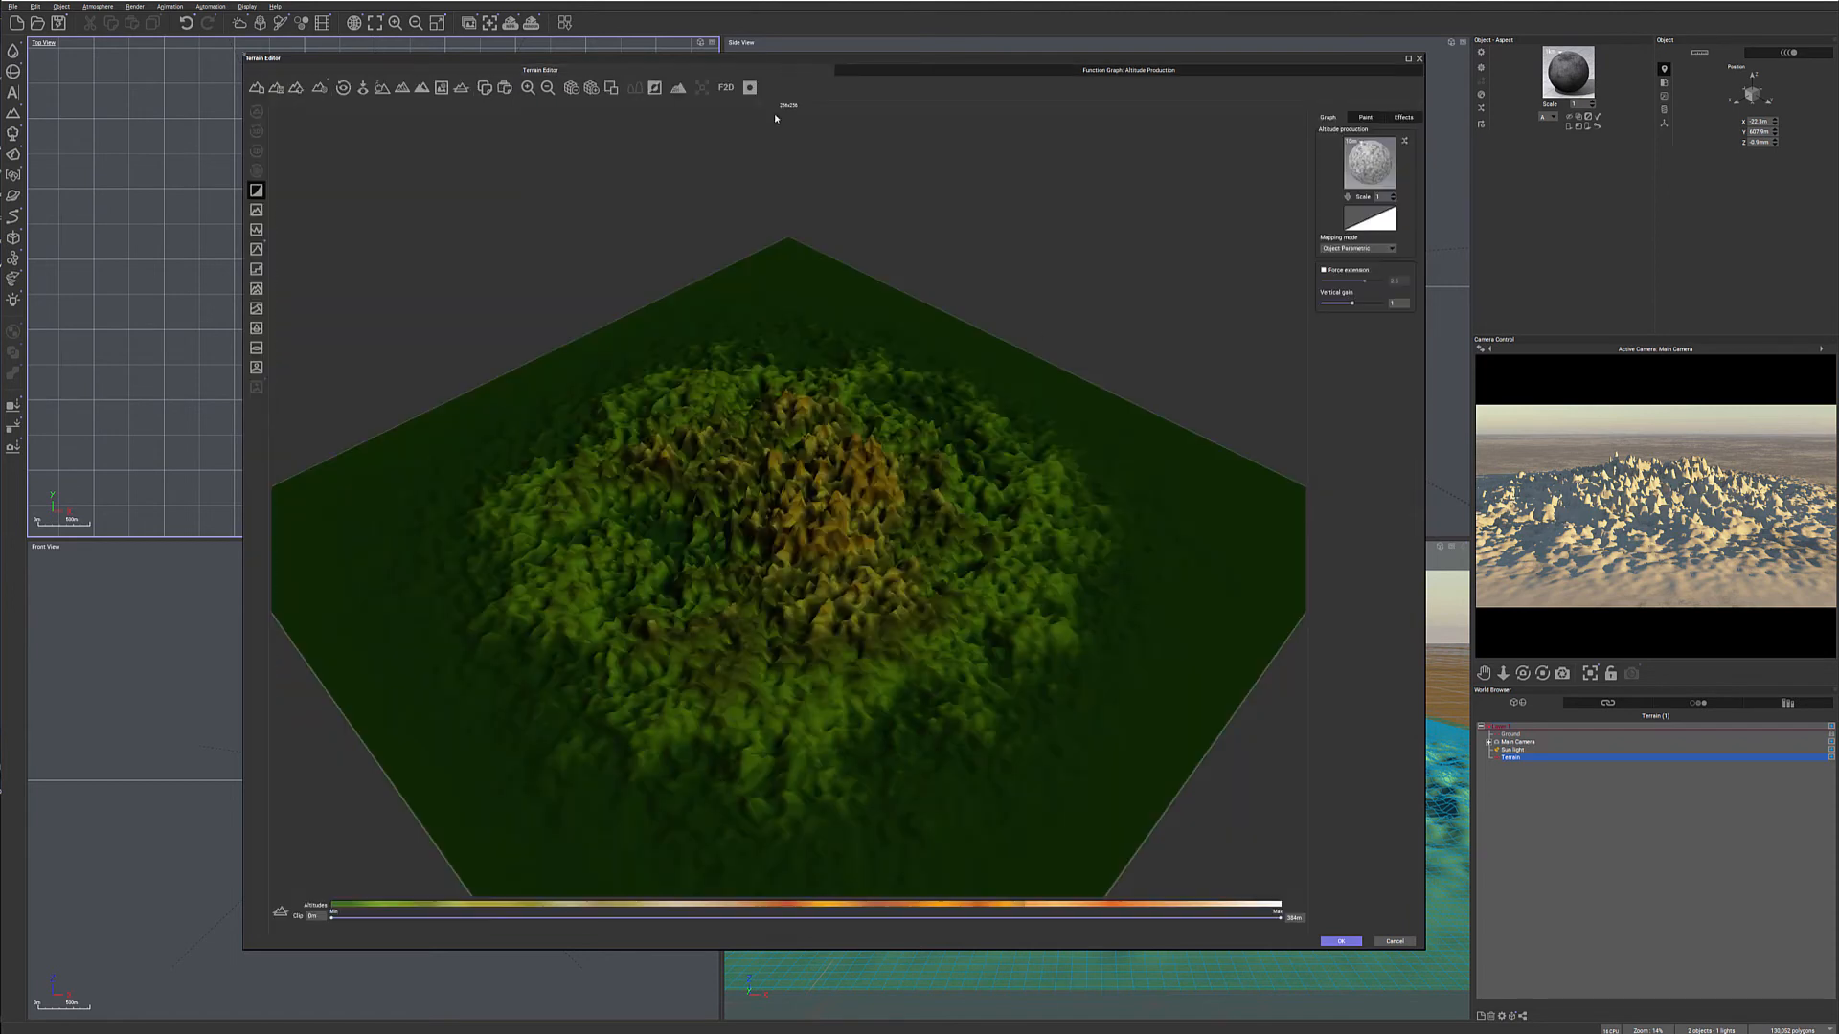
click(1123, 71)
- Add a Terrain Fractal (V2) node fed directly from Position and connect it to Altitude in place of the Simple Fractal
right_click(928, 341)
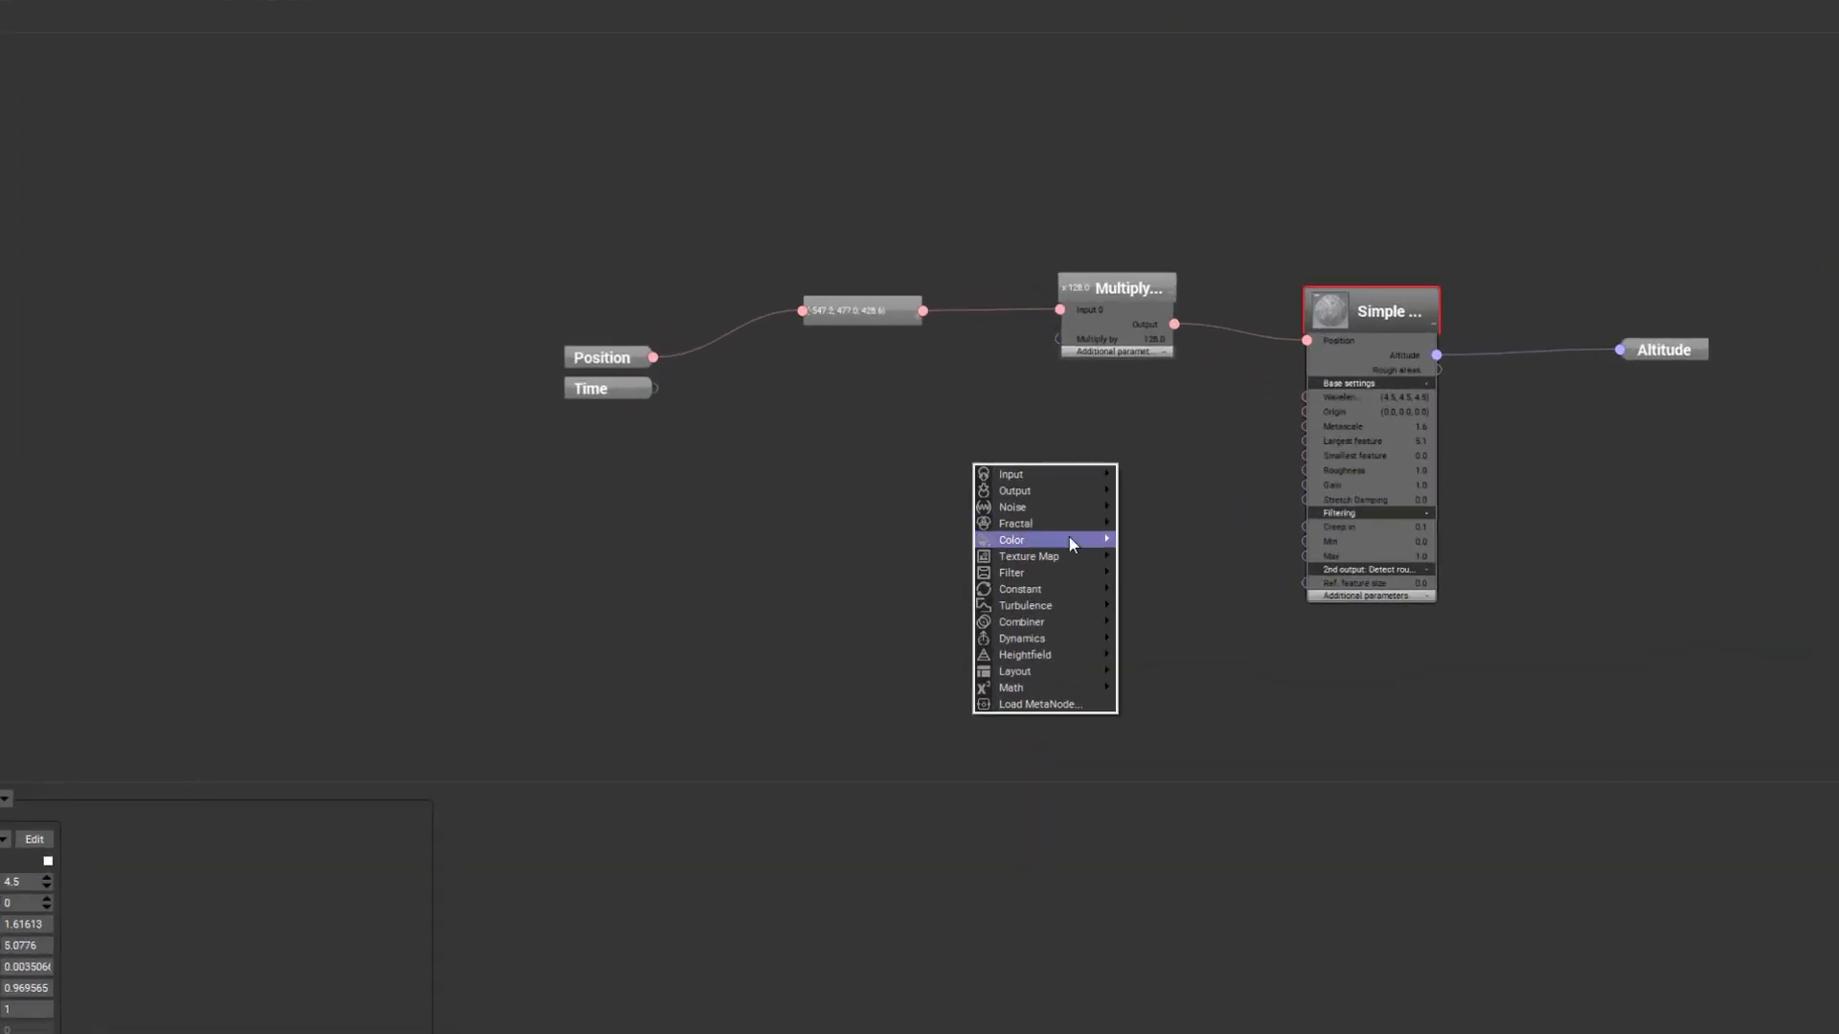
mouse_move(1066, 530)
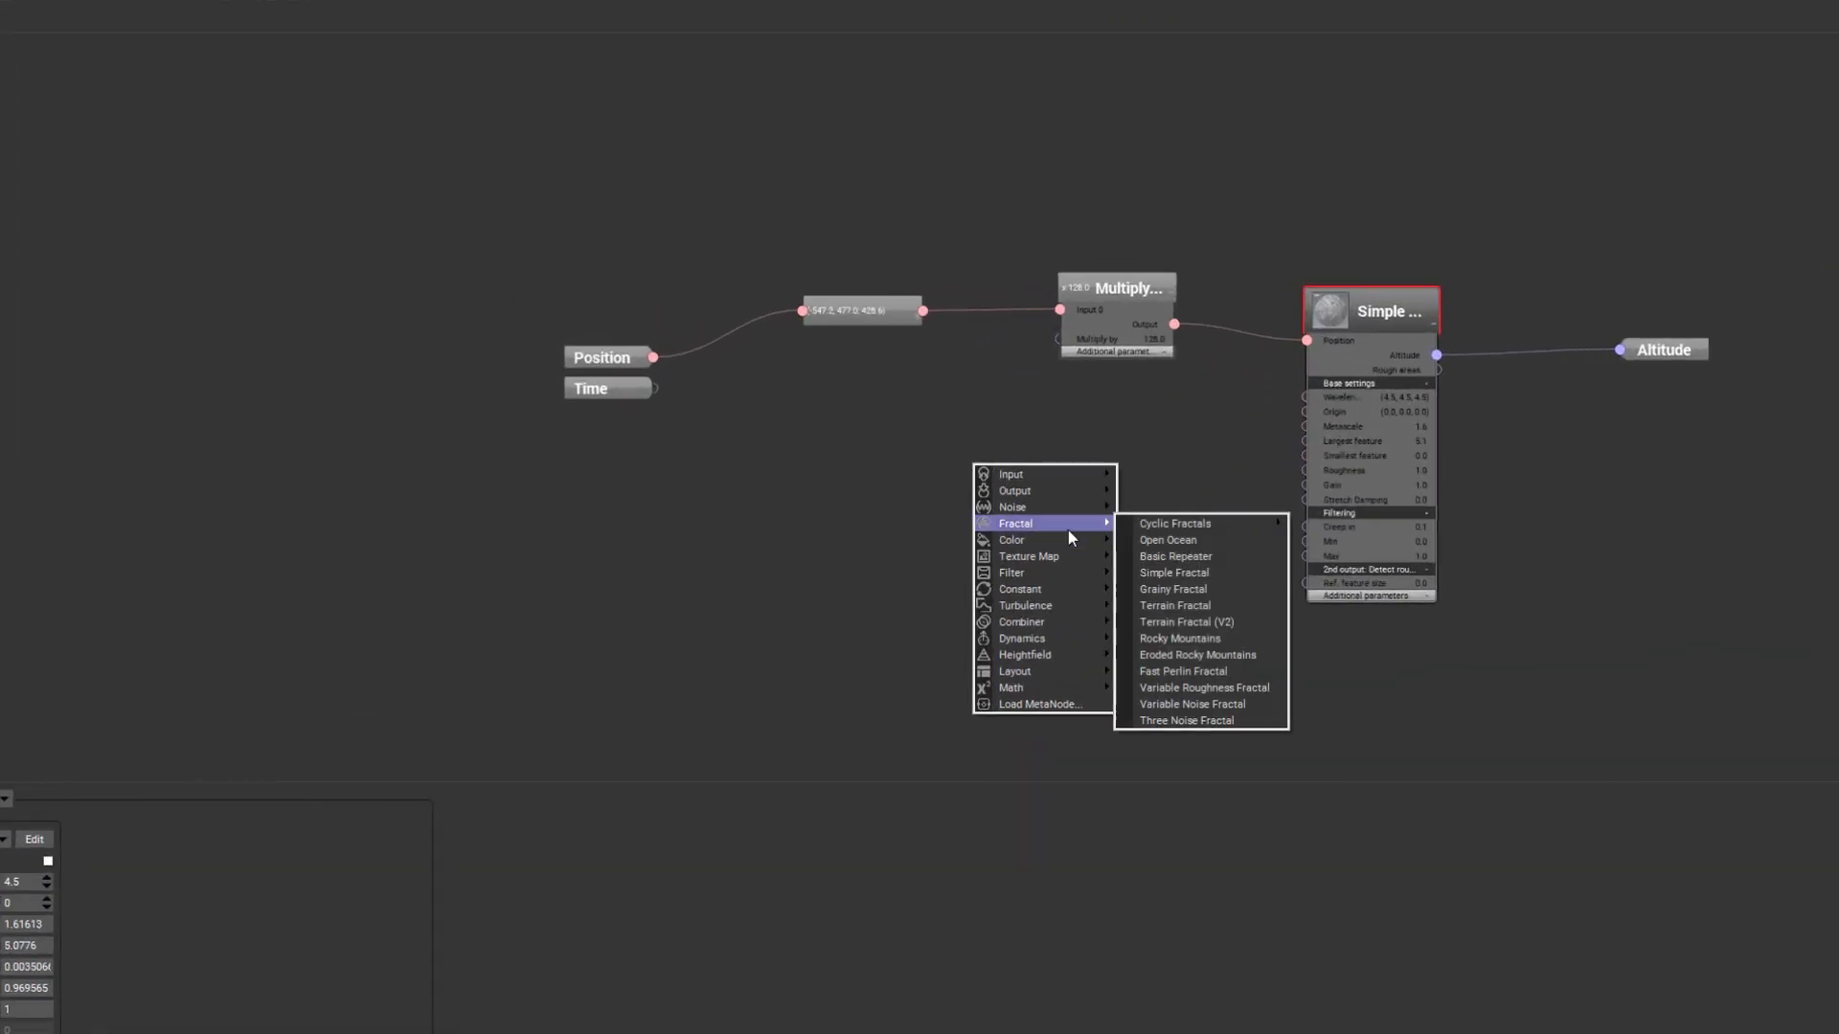
click(1216, 620)
drag(1042, 446, 1174, 533)
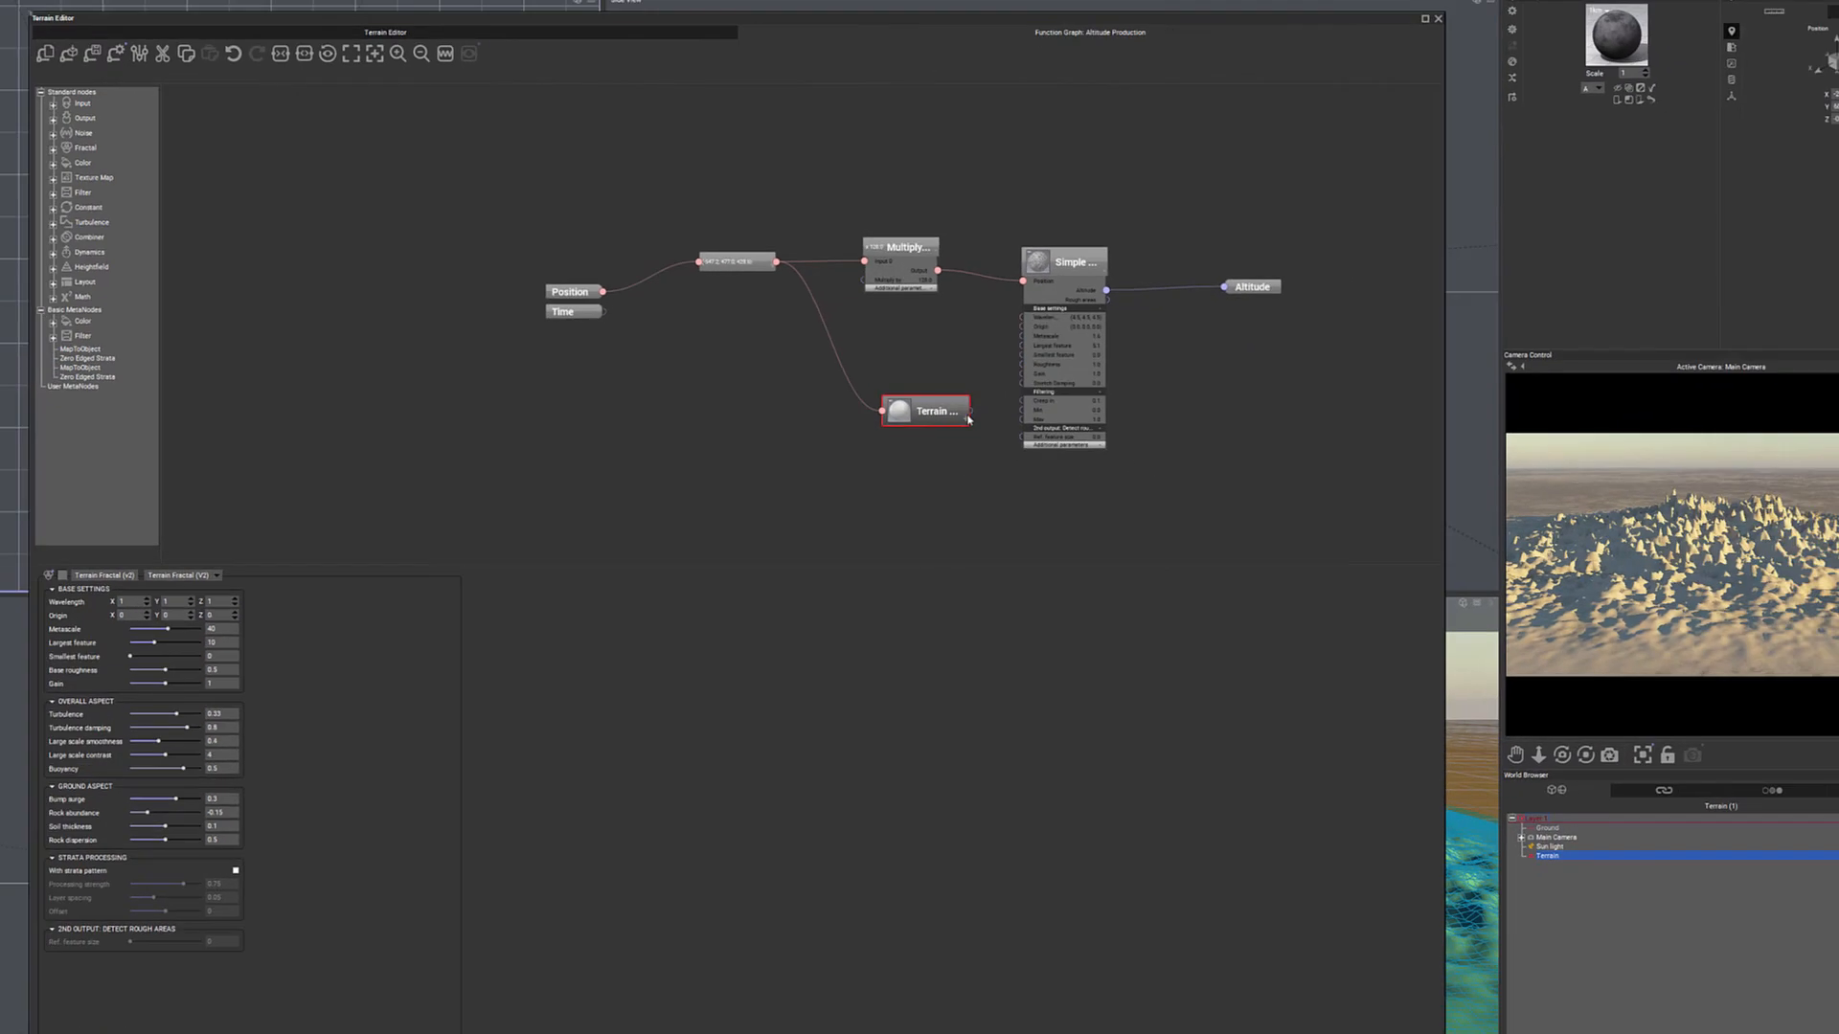
drag(970, 412, 1224, 286)
drag(1078, 260, 1050, 116)
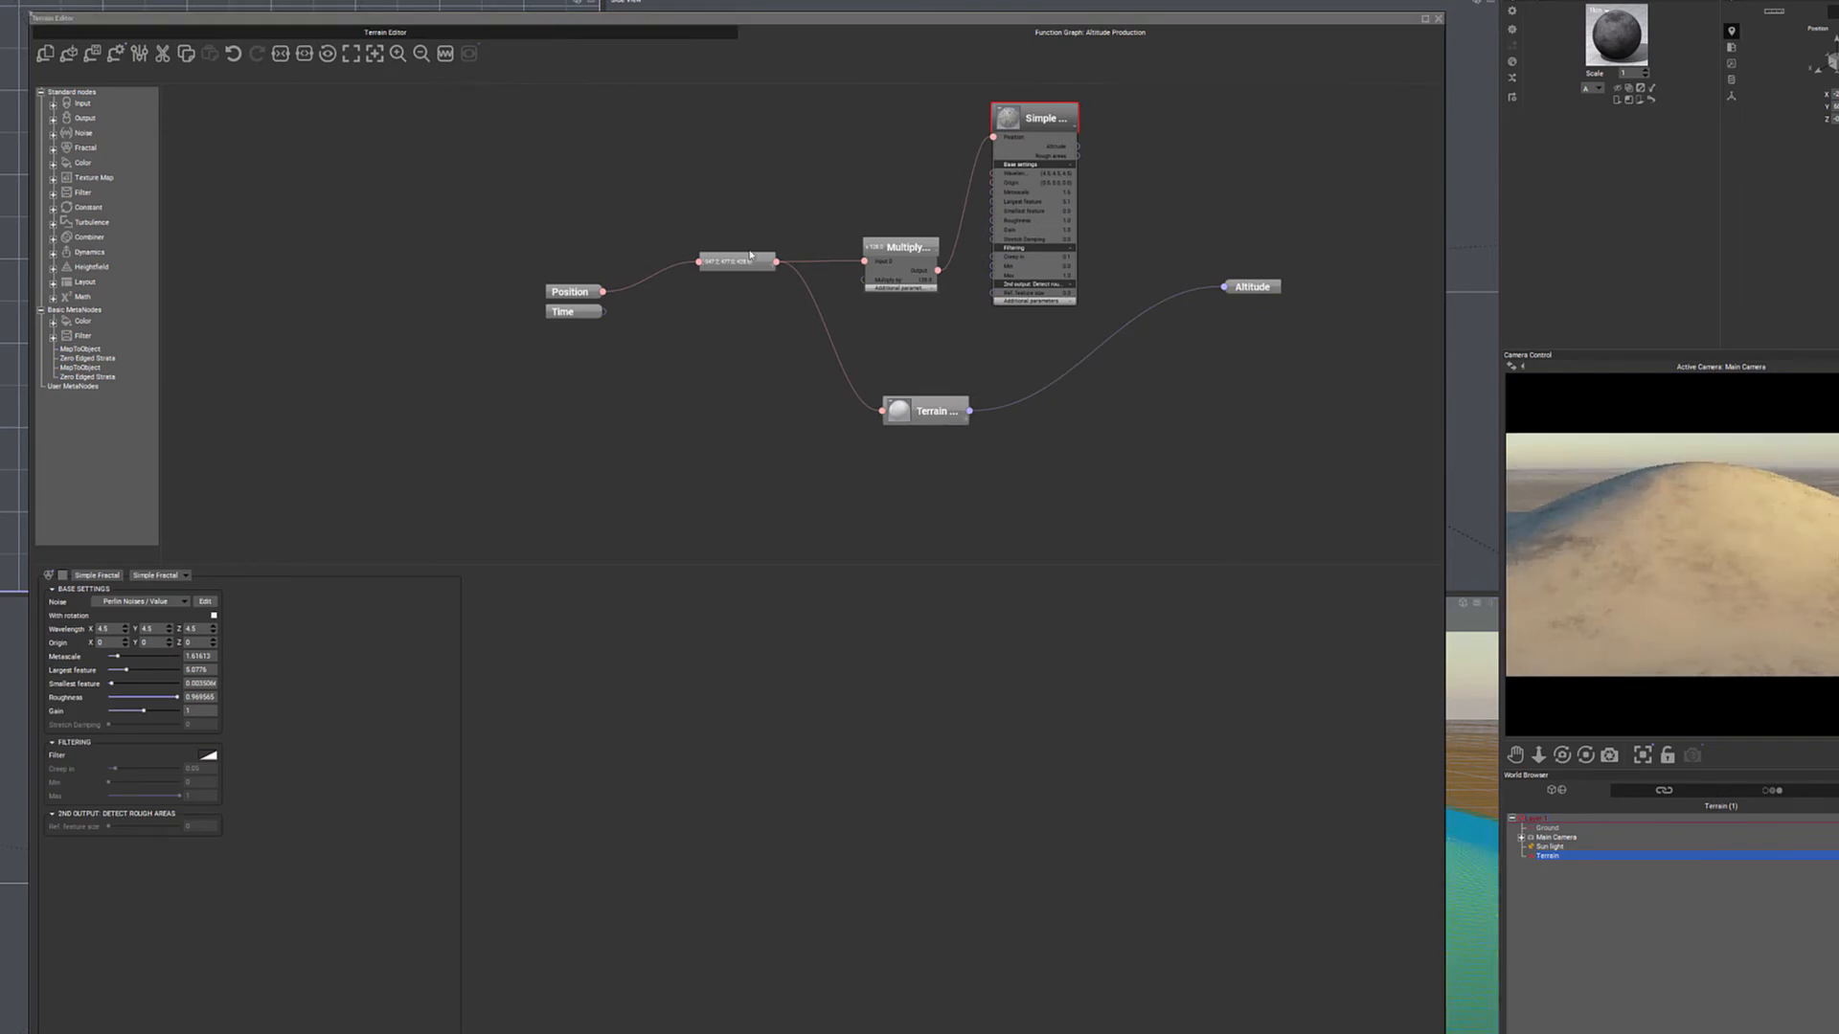
drag(603, 291, 882, 410)
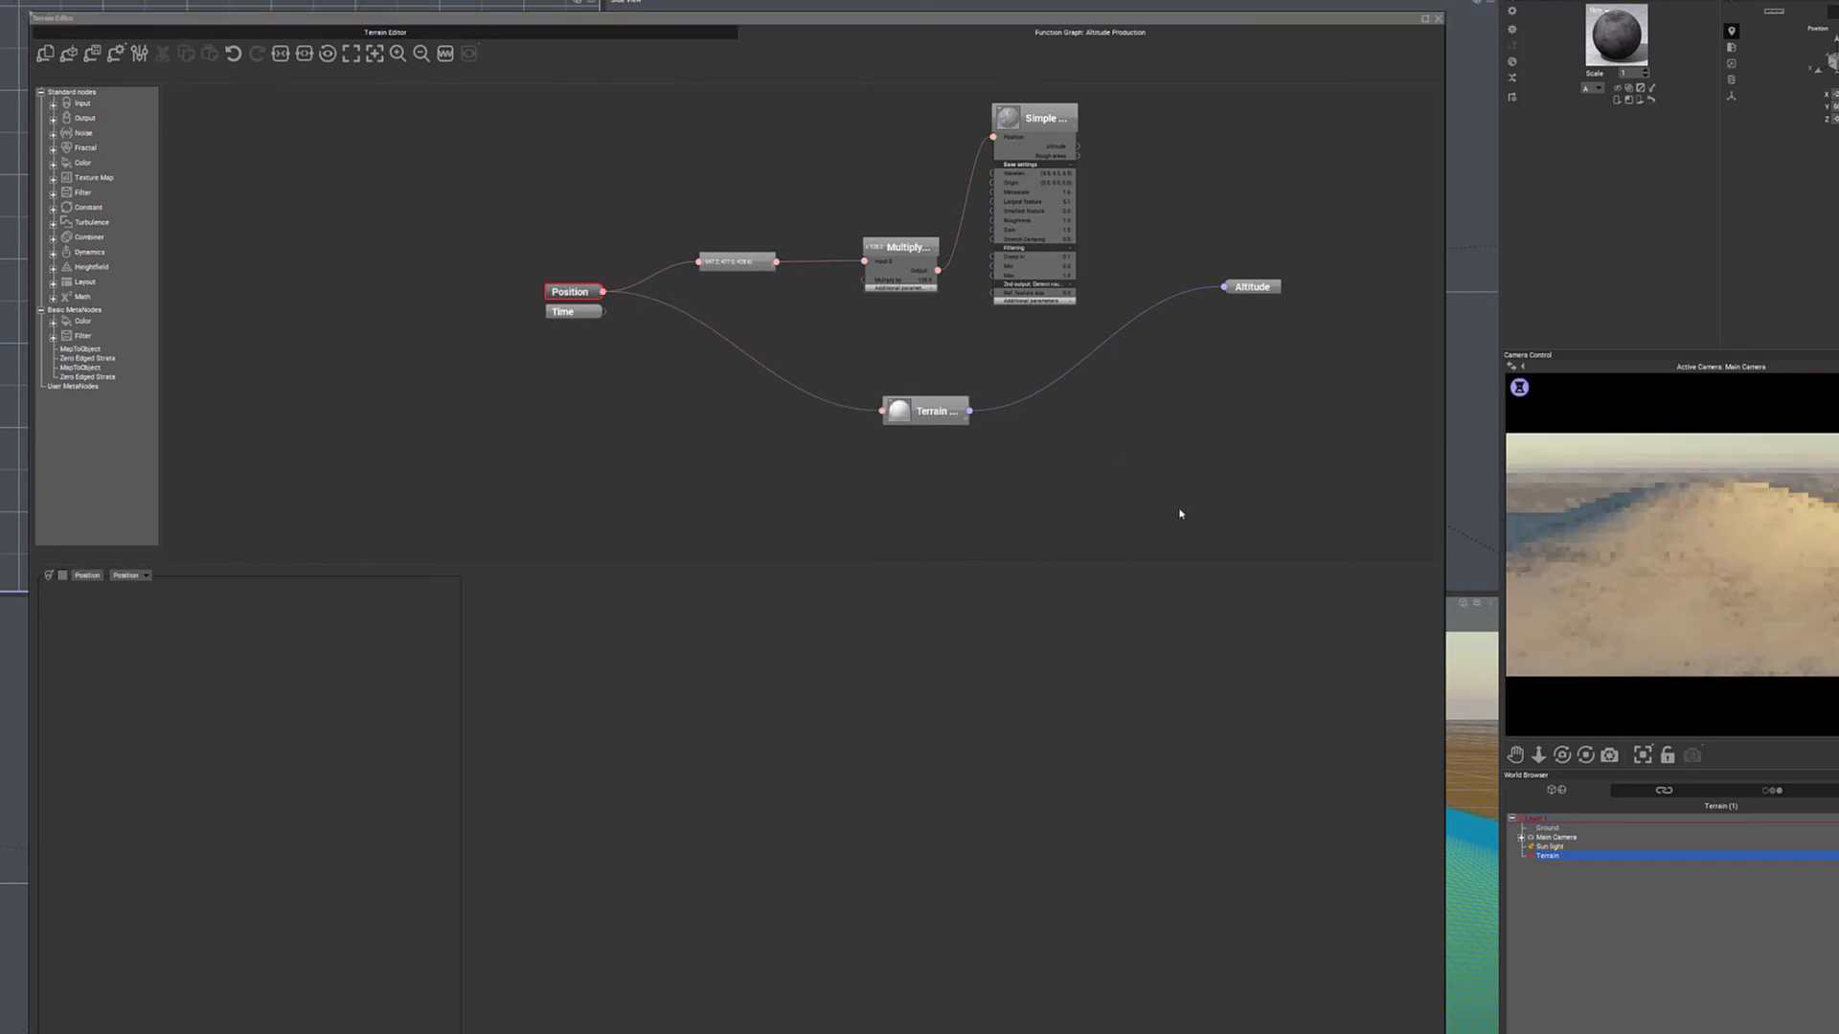
- Lower the Terrain Fractal's metascale, set its largest feature to about 4.7 and raise its base roughness to about 0.64
drag(925, 411, 916, 356)
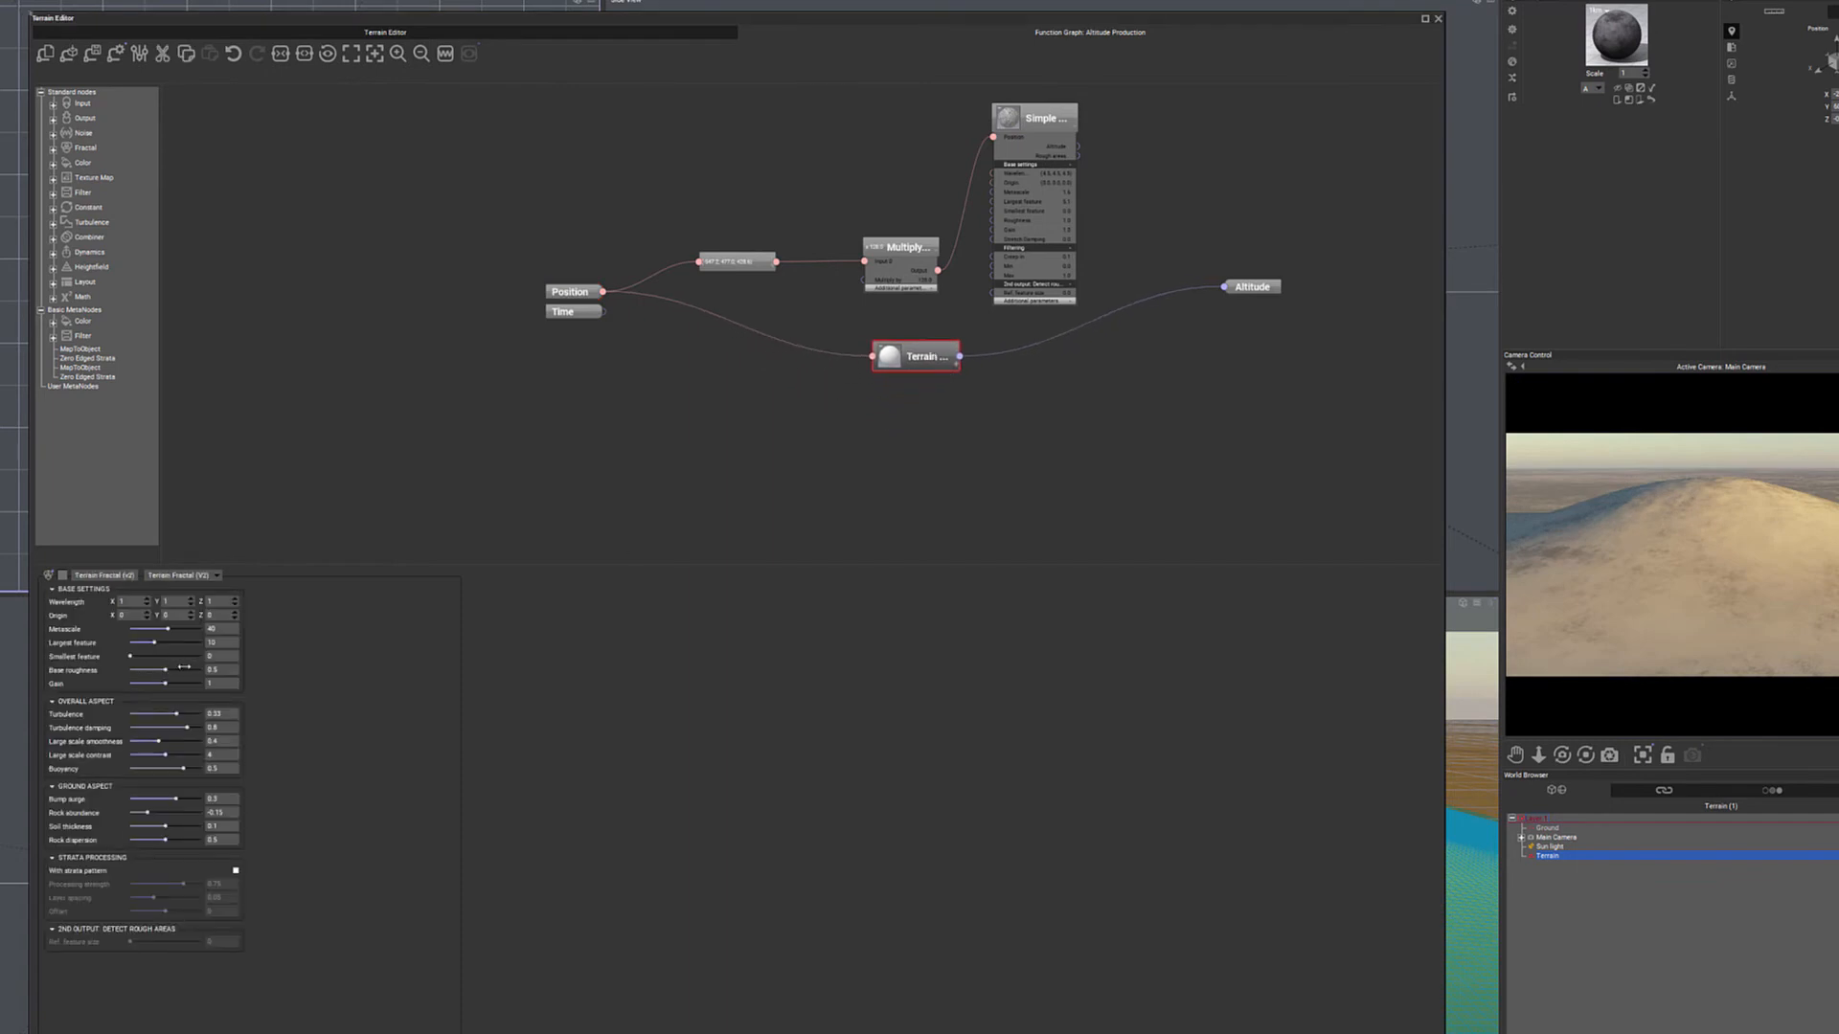
drag(176, 669, 149, 628)
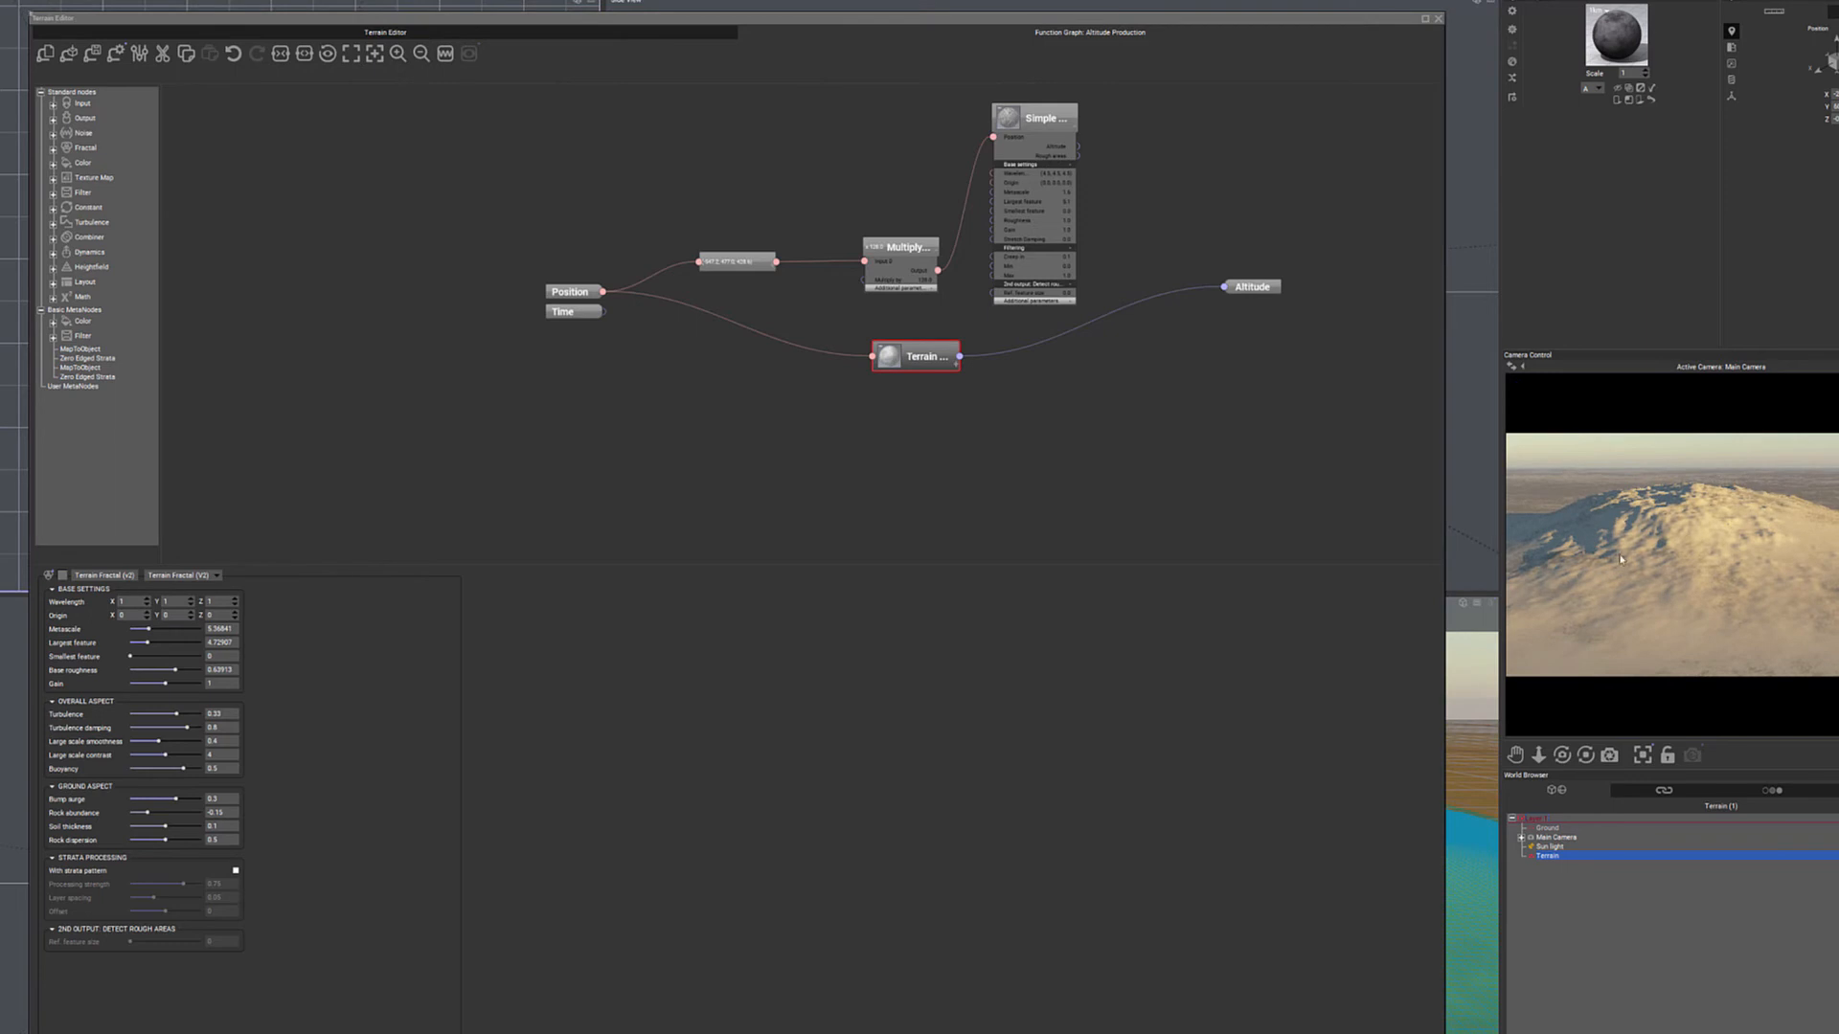
- Turn off the terrain's edge falloff so the fractal fills the whole square, and inspect the relief from several angles
click(385, 31)
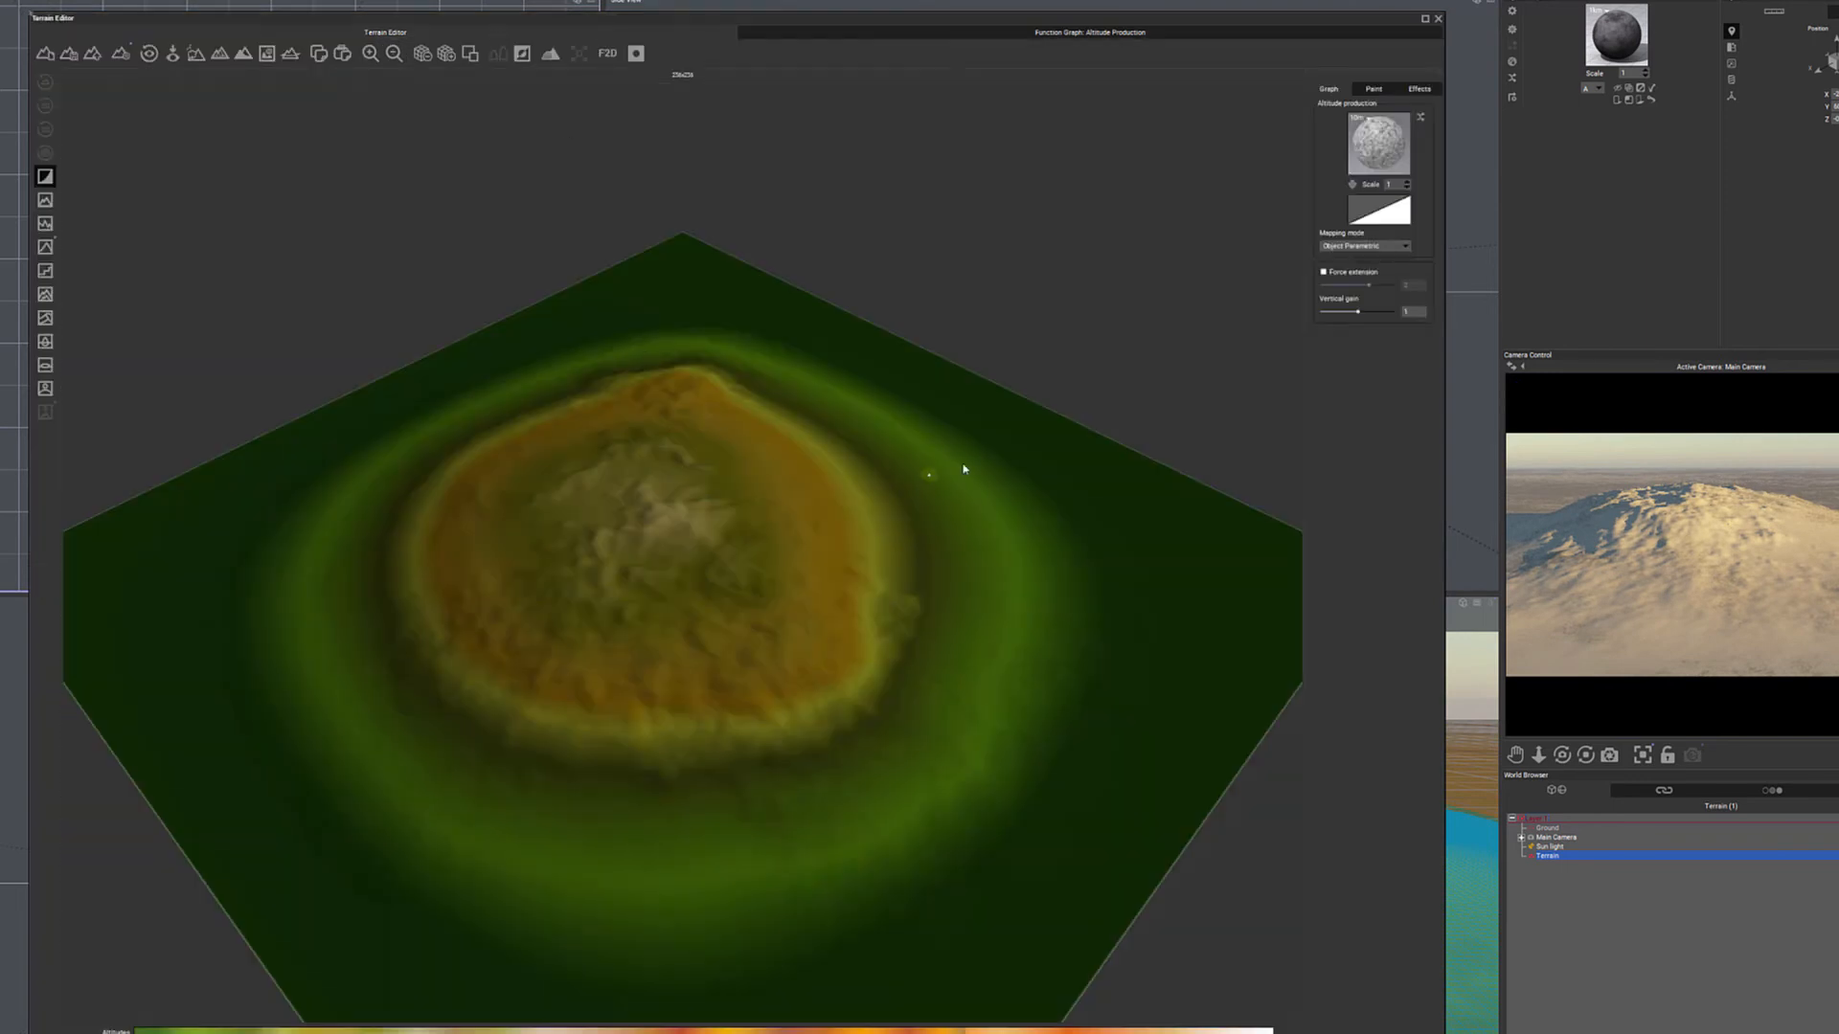
right_drag(977, 525, 772, 485)
click(48, 179)
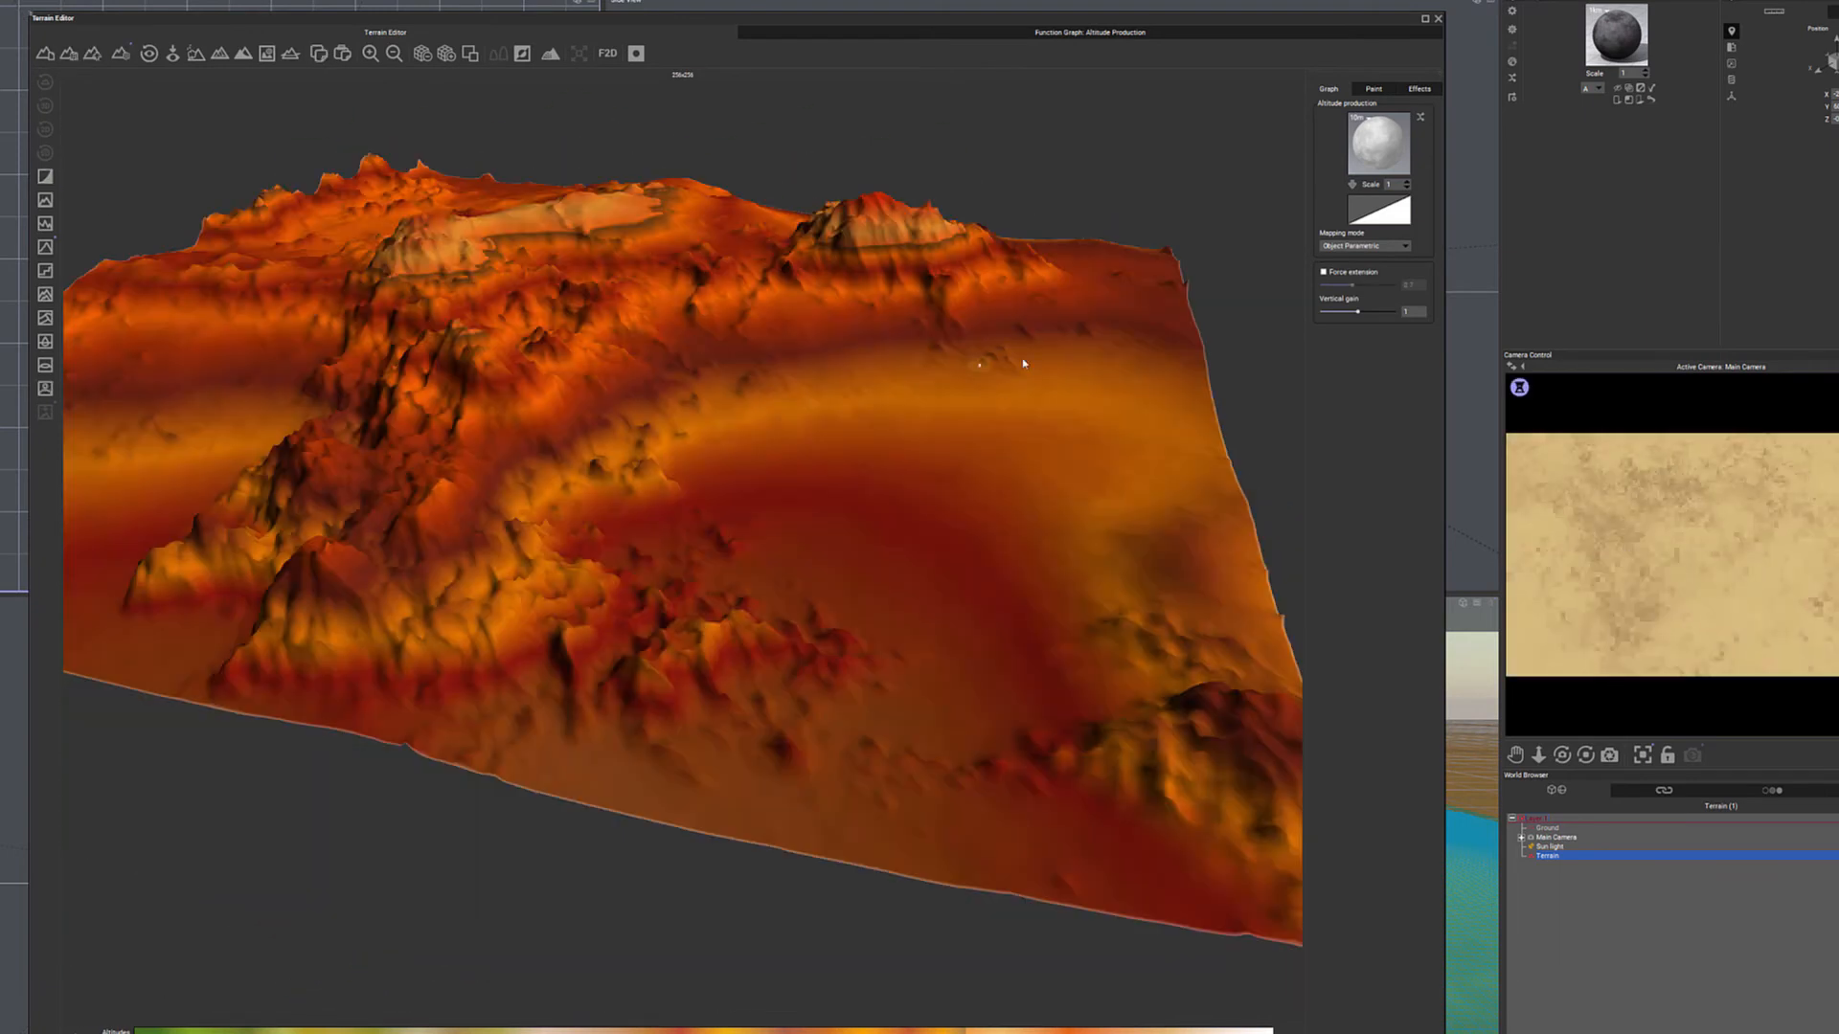
mouse_move(1061, 384)
right_down()
mouse_move(910, 450)
mouse_move(876, 362)
mouse_move(1075, 398)
mouse_move(1068, 351)
right_up()
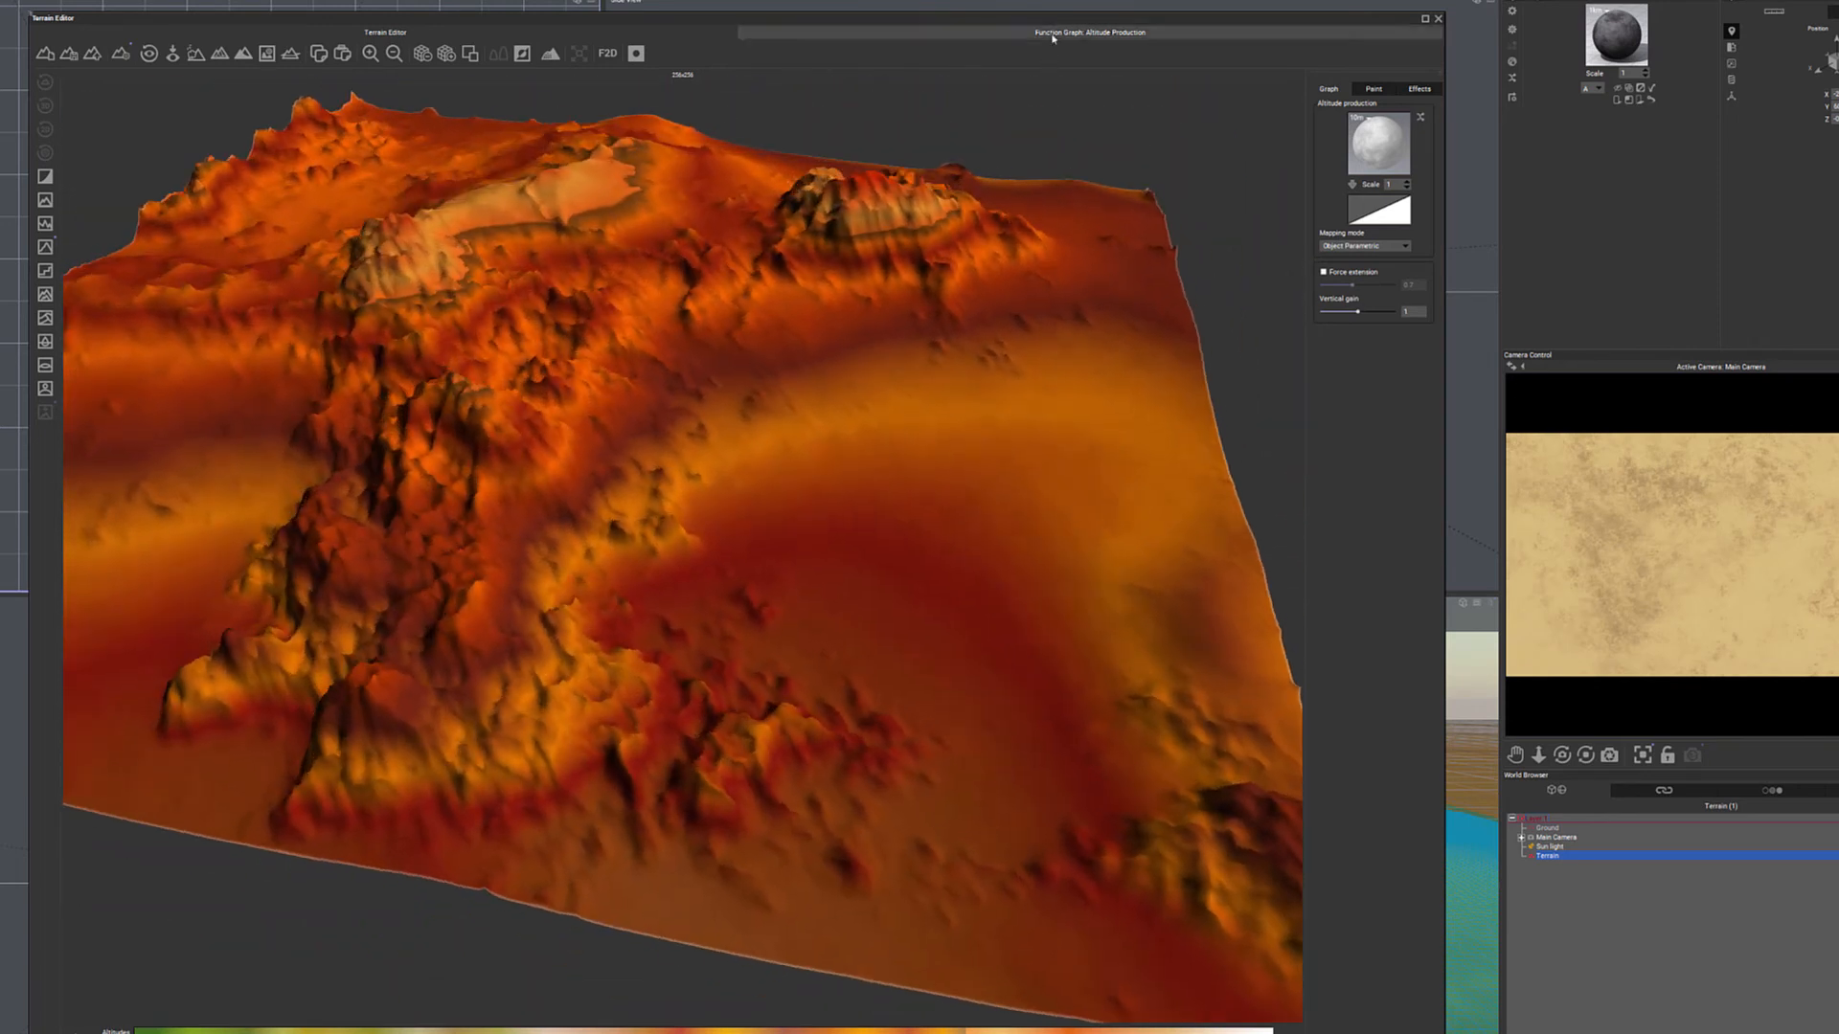
click(1052, 35)
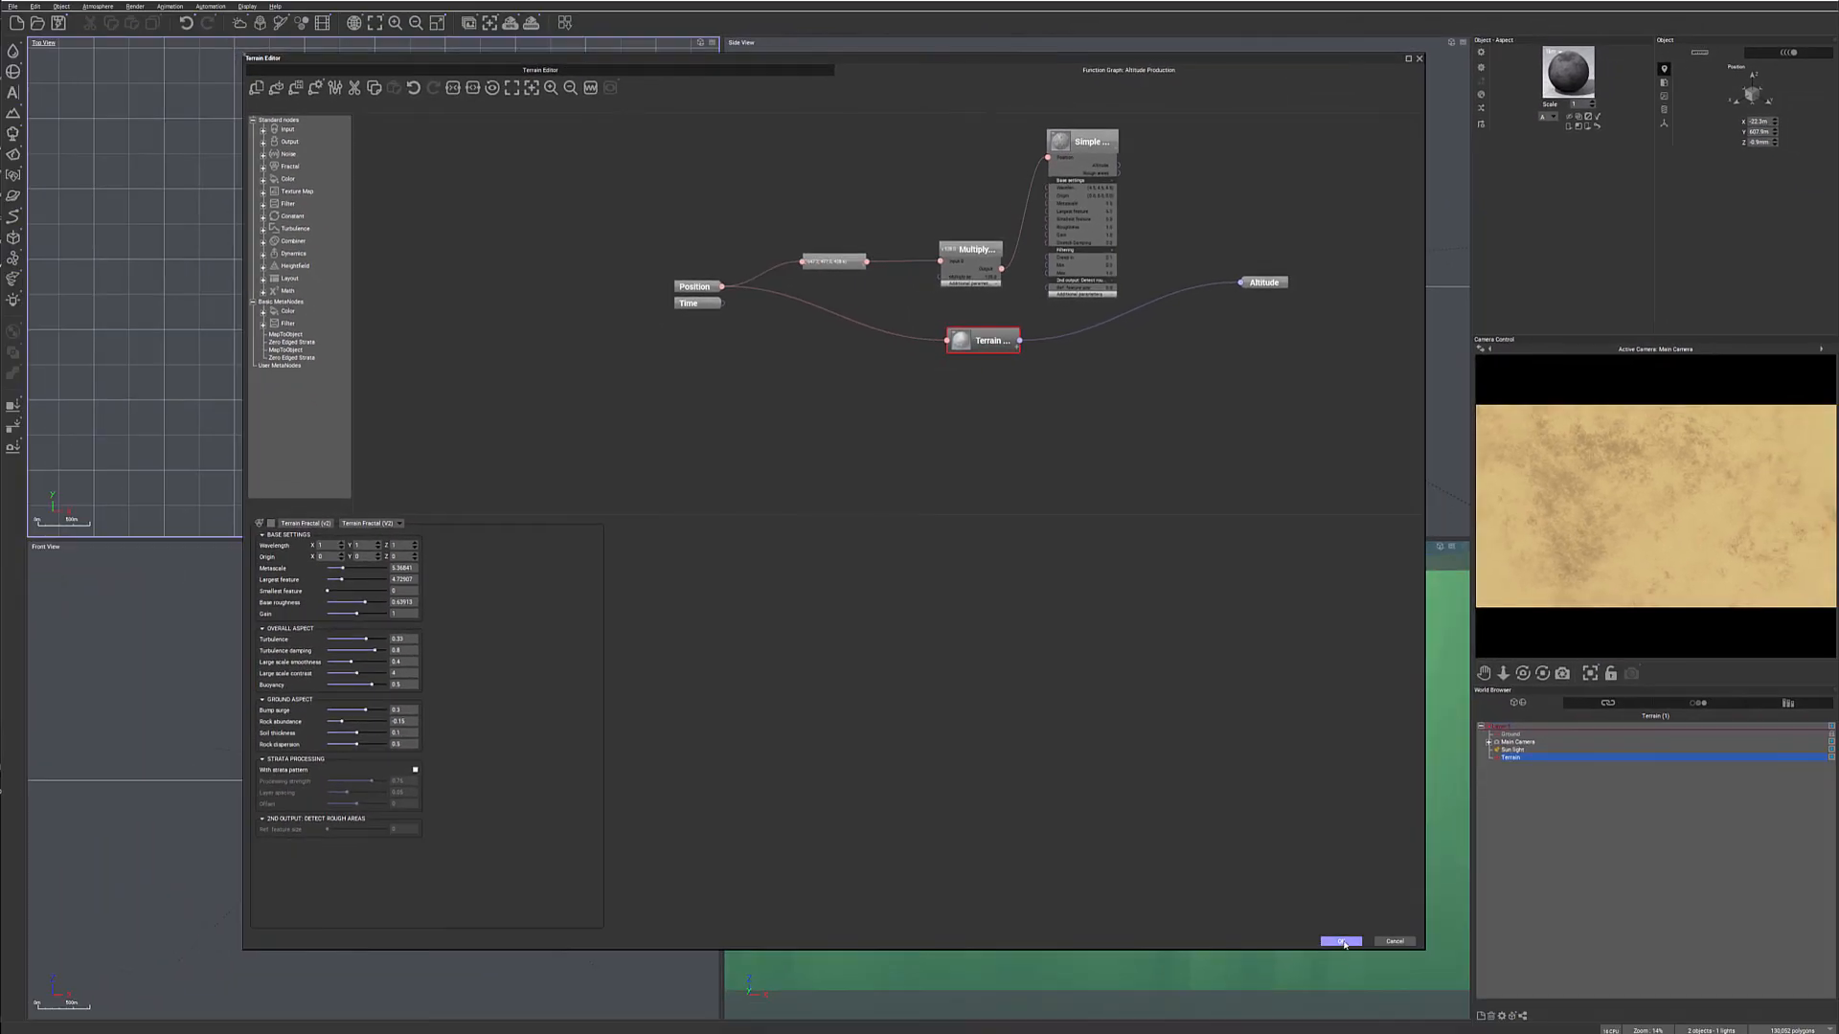
- Accept the terrain edits and reposition the main camera above and in front of the terrain to frame it from a raised viewpoint
click(1342, 943)
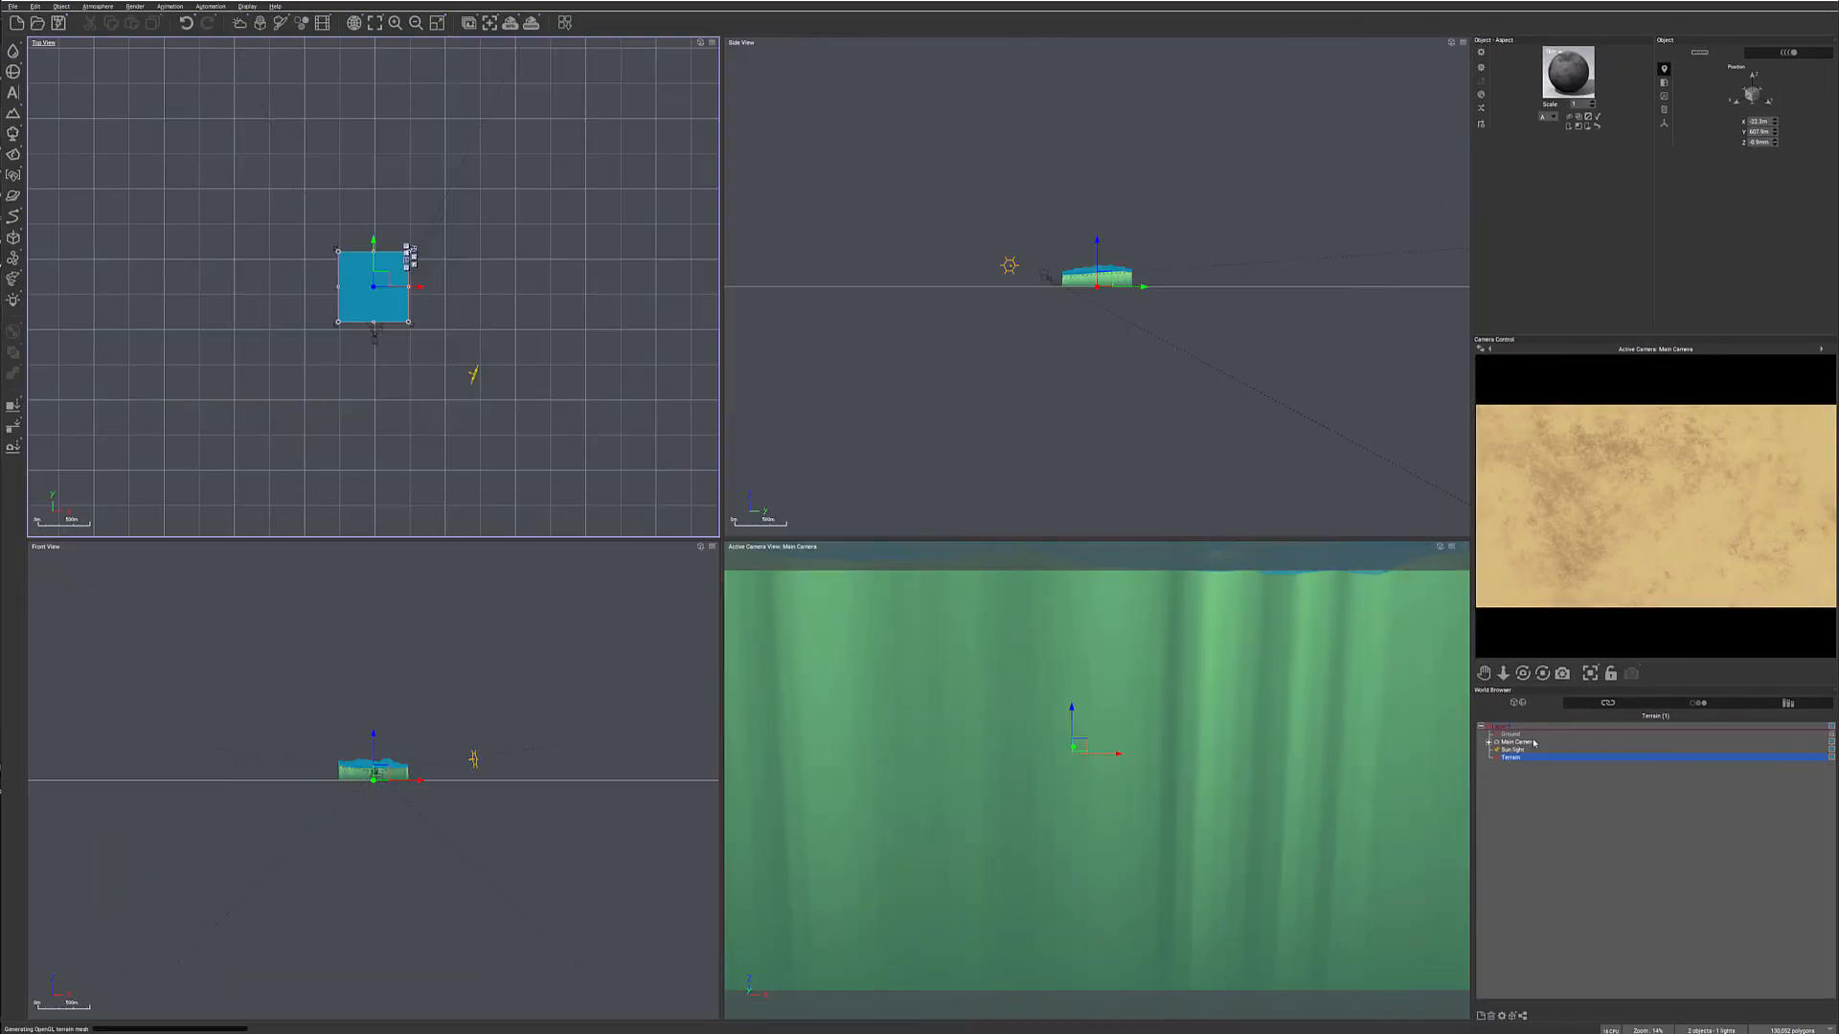
drag(1102, 277, 1055, 245)
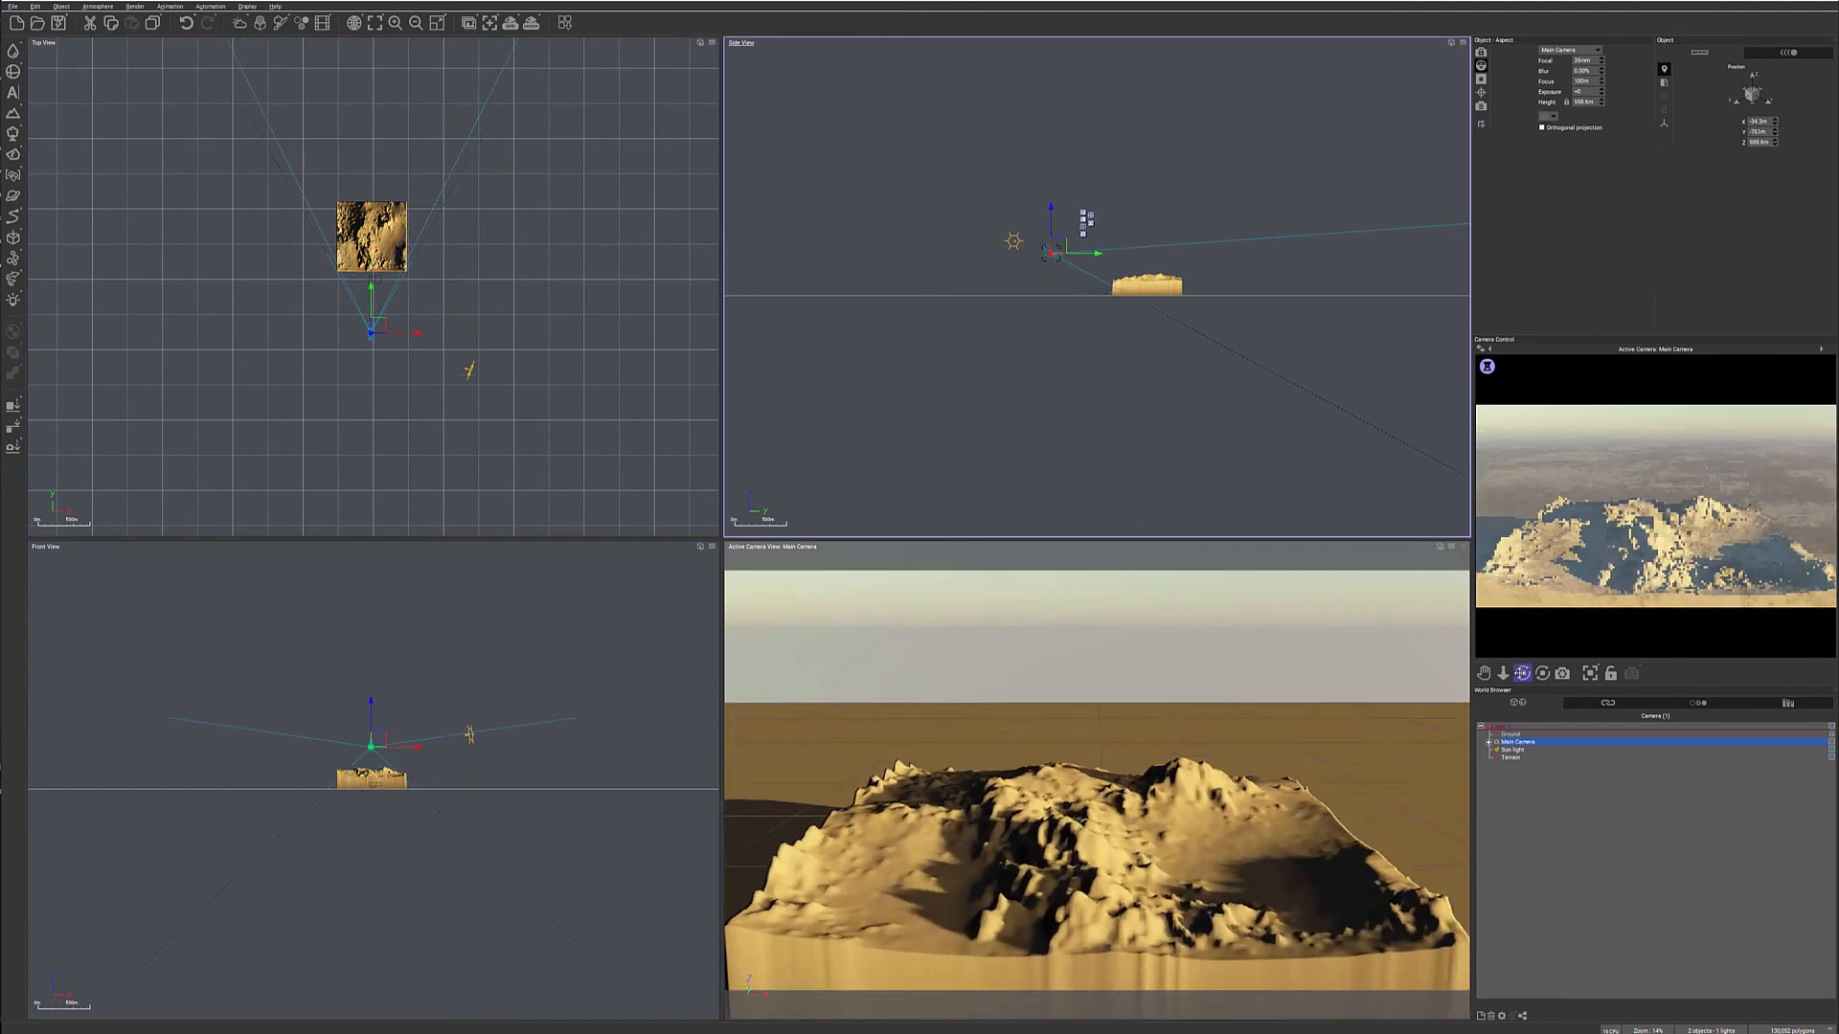
drag(1523, 673, 1521, 684)
drag(1057, 247, 1073, 248)
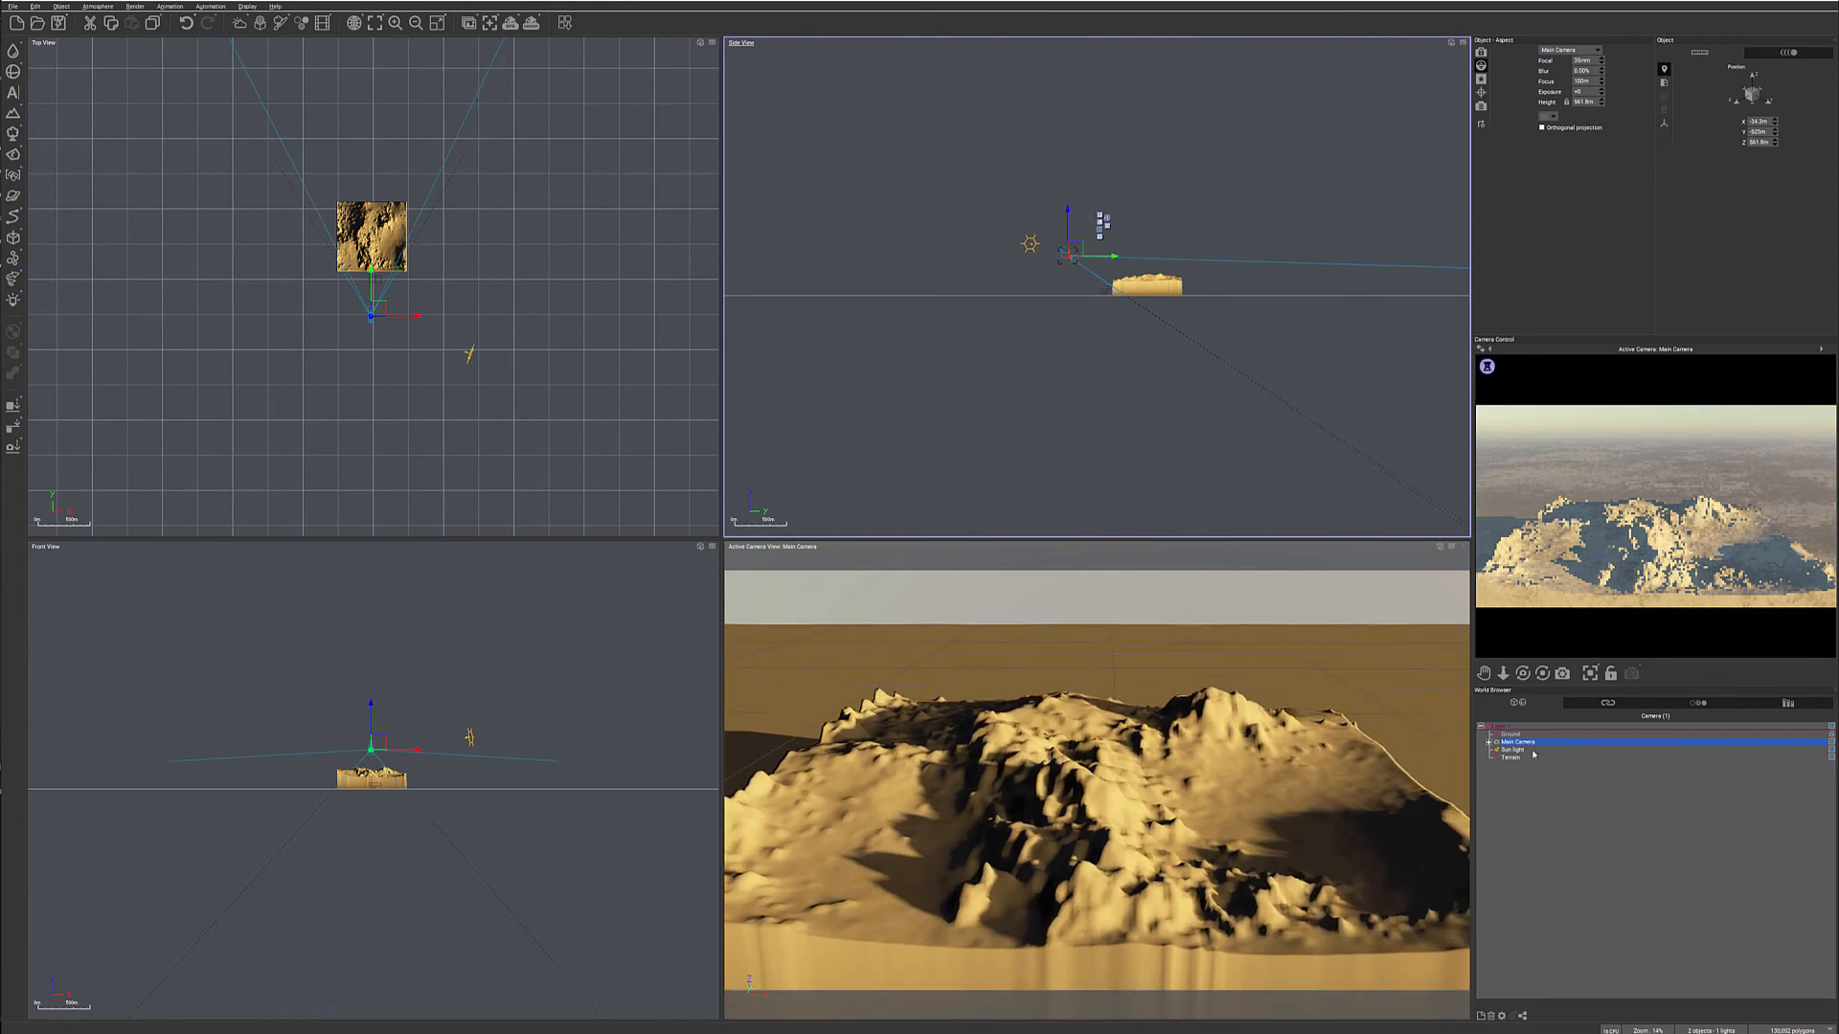
- Reopen the terrain's altitude graph, uncover the camera preview, and lay out the Terrain Fractal and Altitude nodes below the Simple Fractal chain
click(1512, 758)
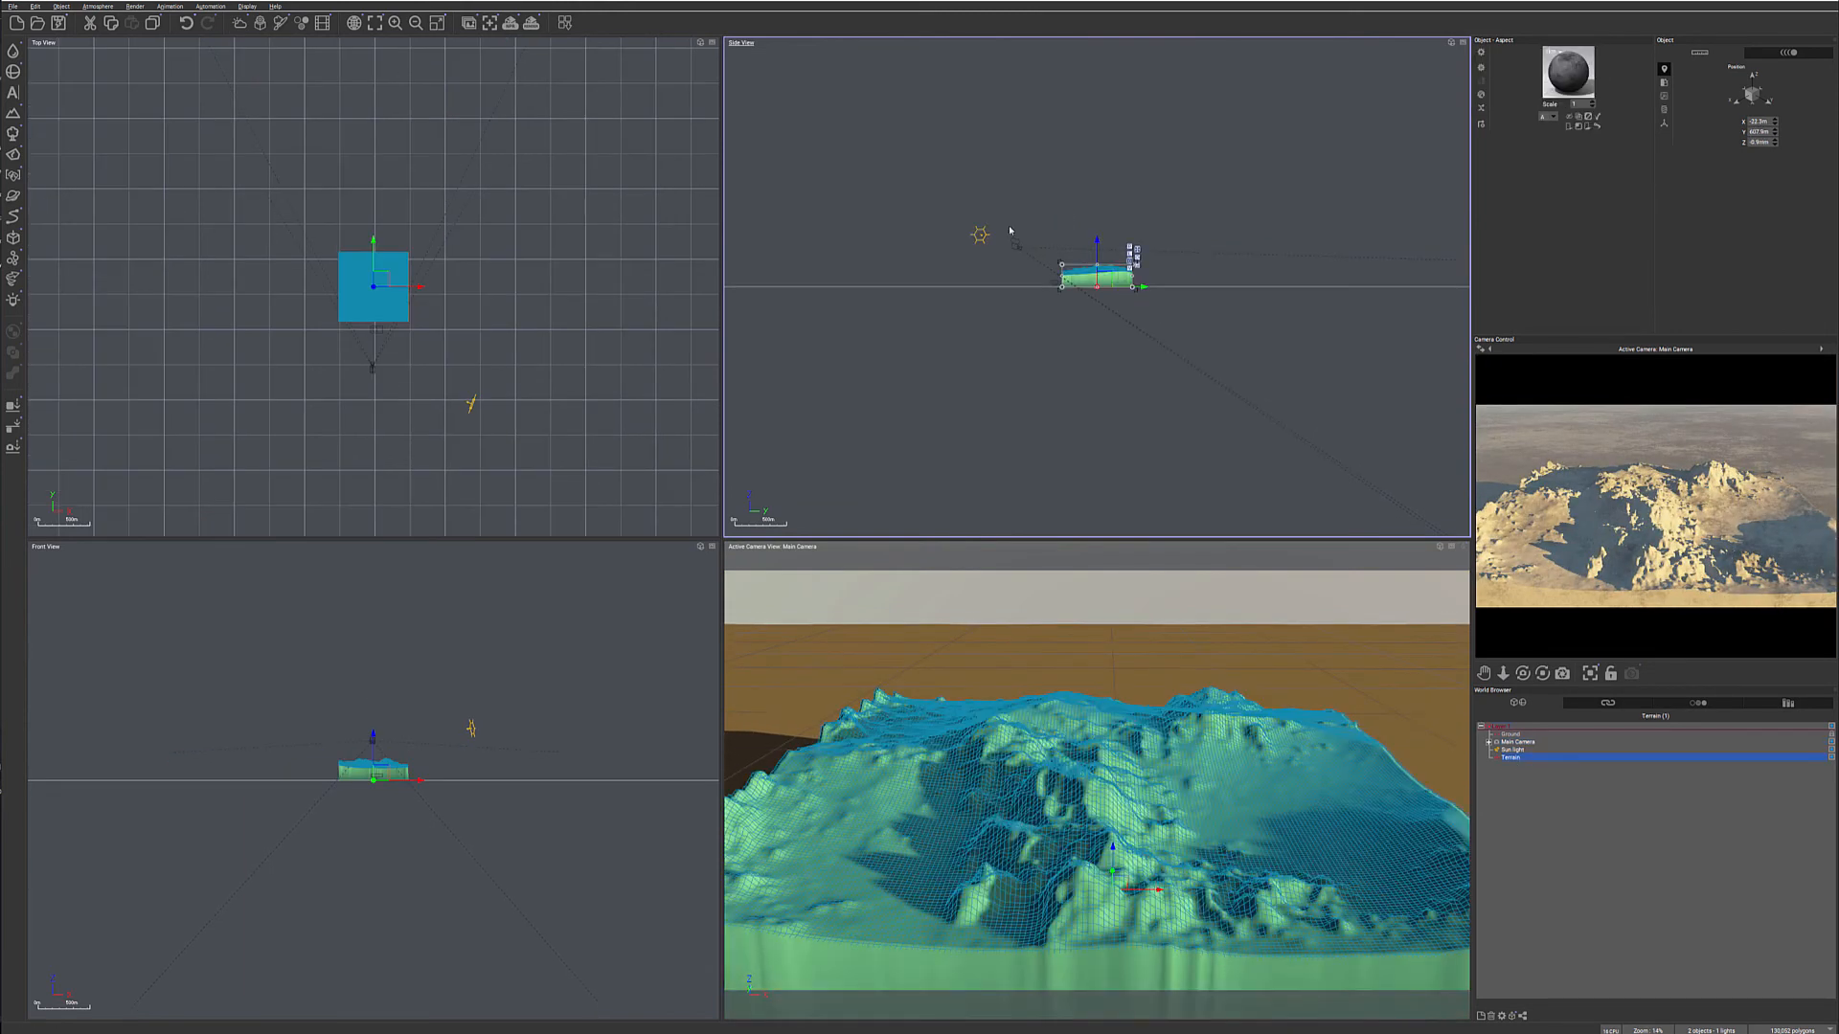
double_click(400, 251)
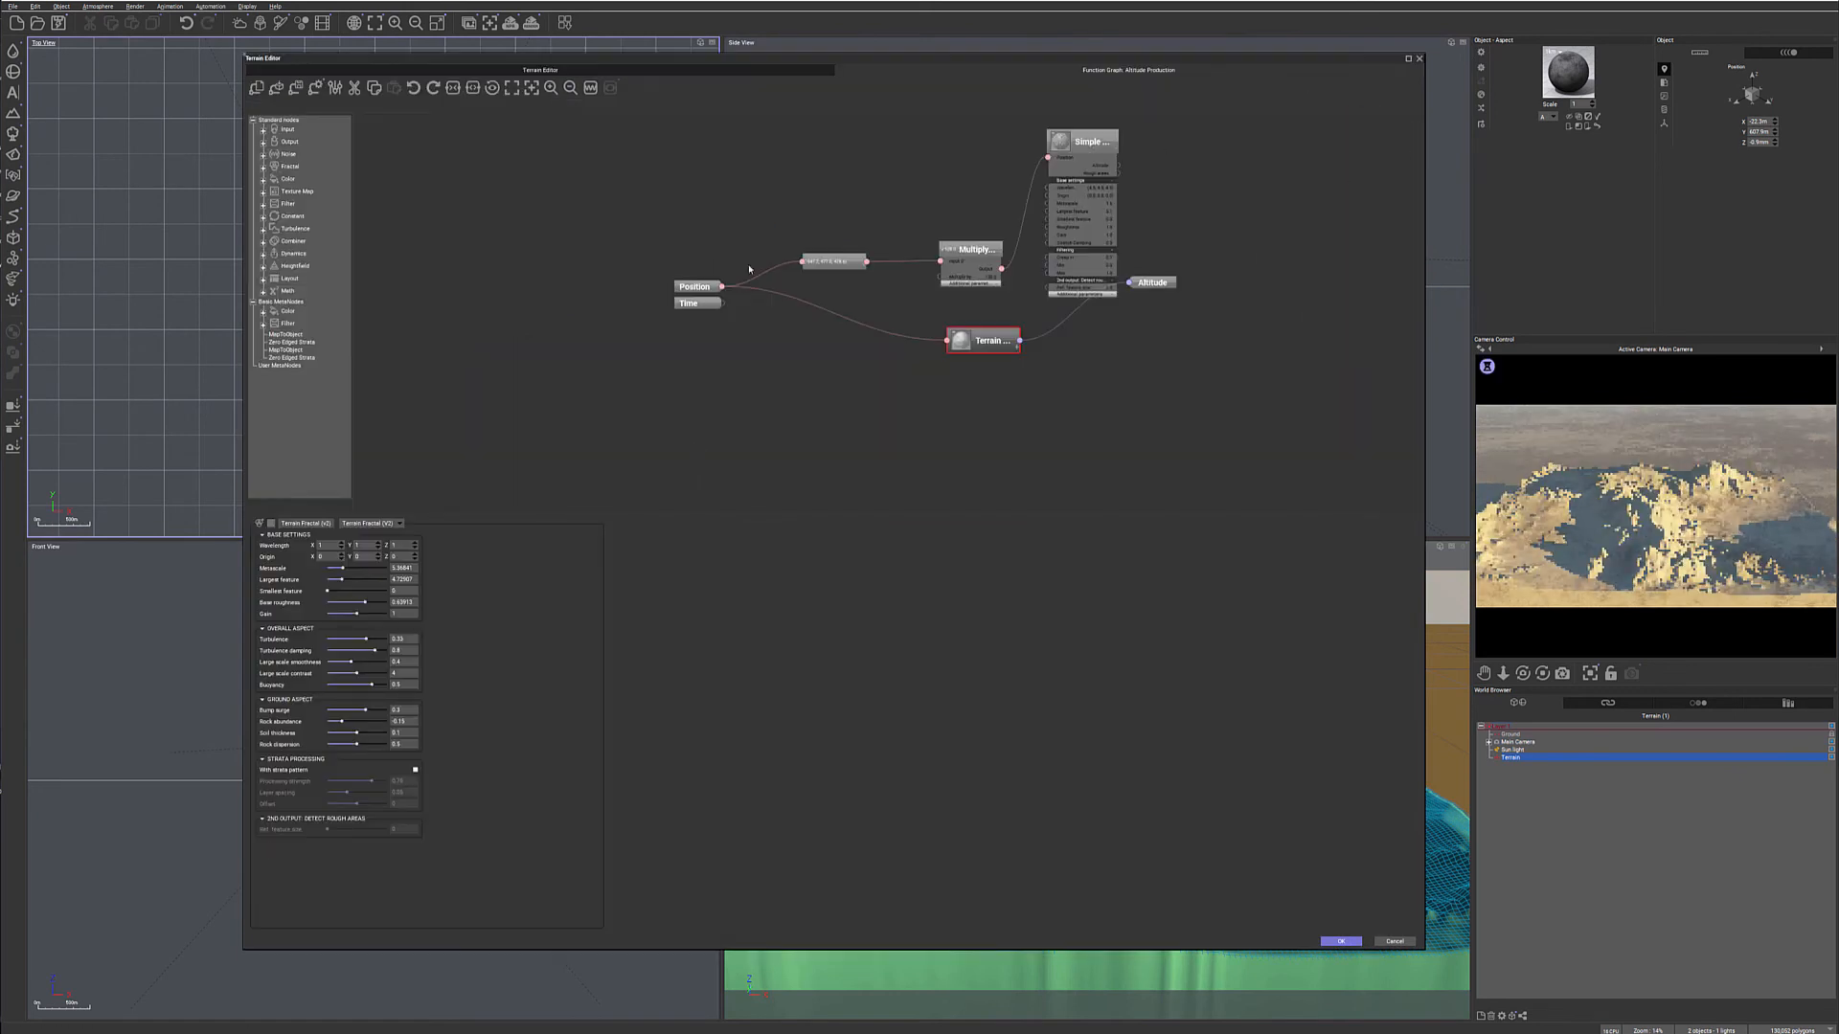
drag(997, 341, 957, 378)
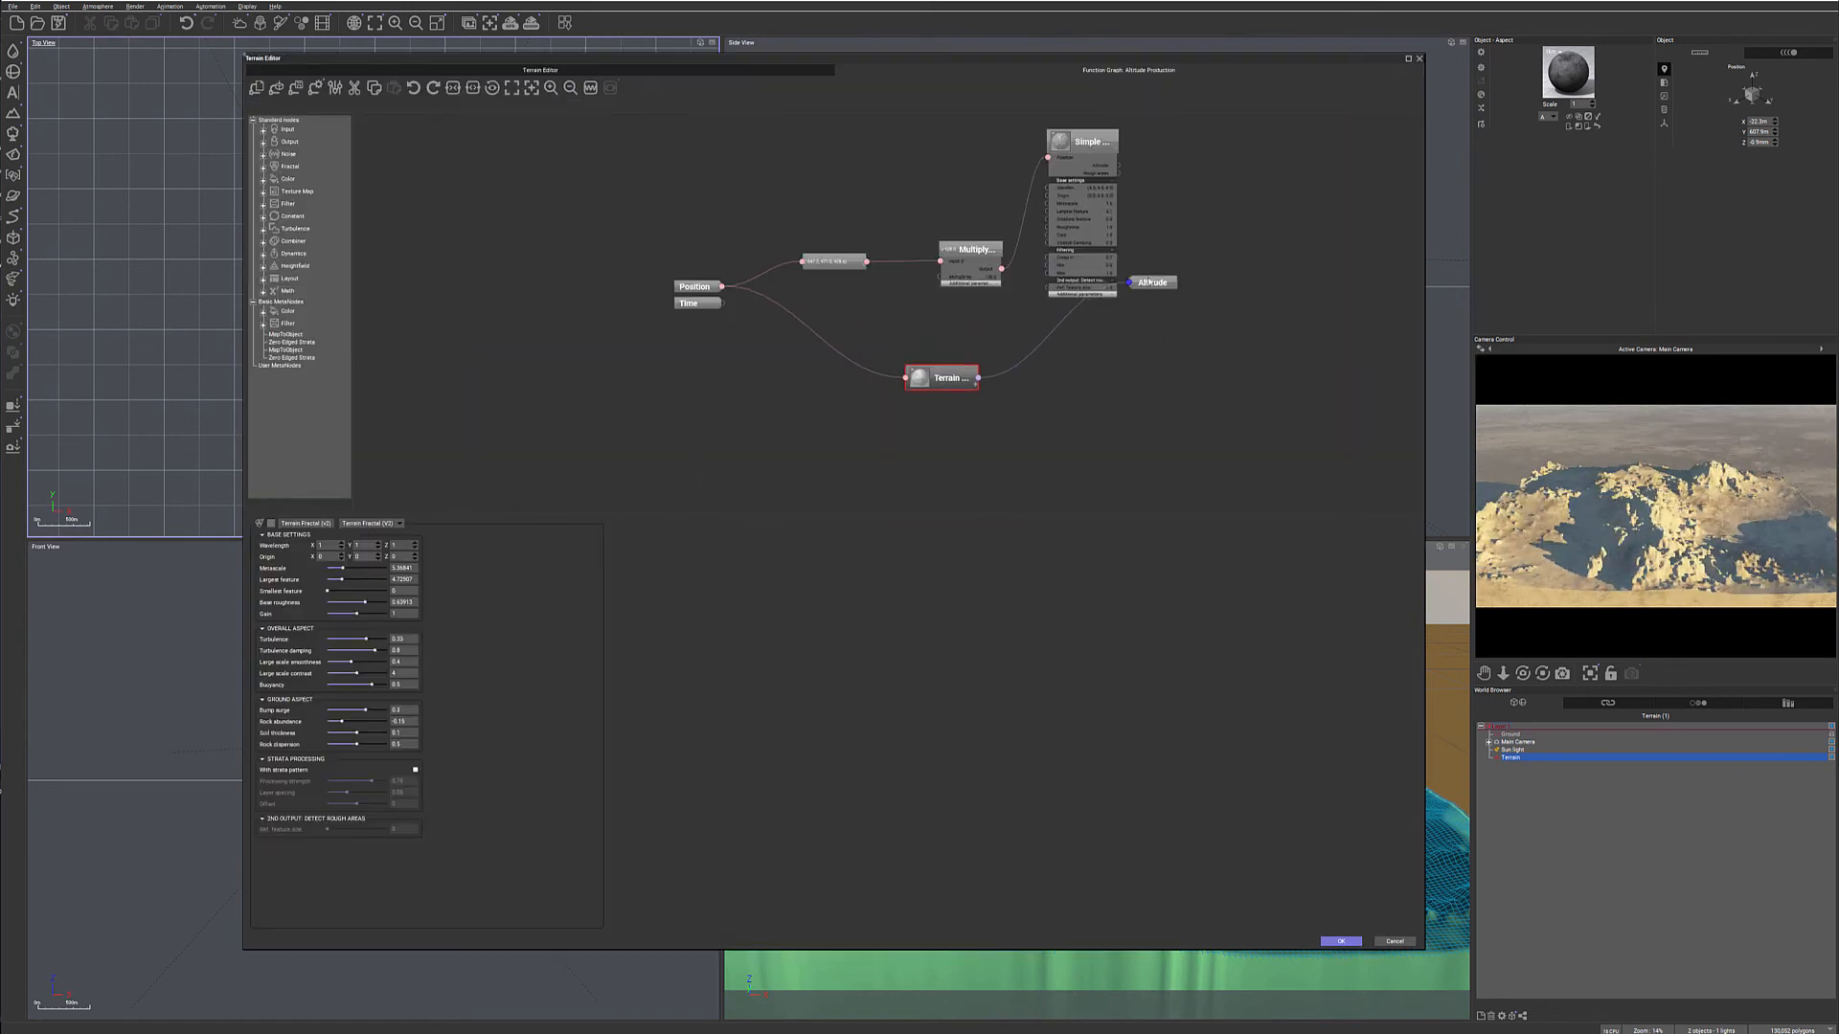
drag(1154, 286, 1244, 357)
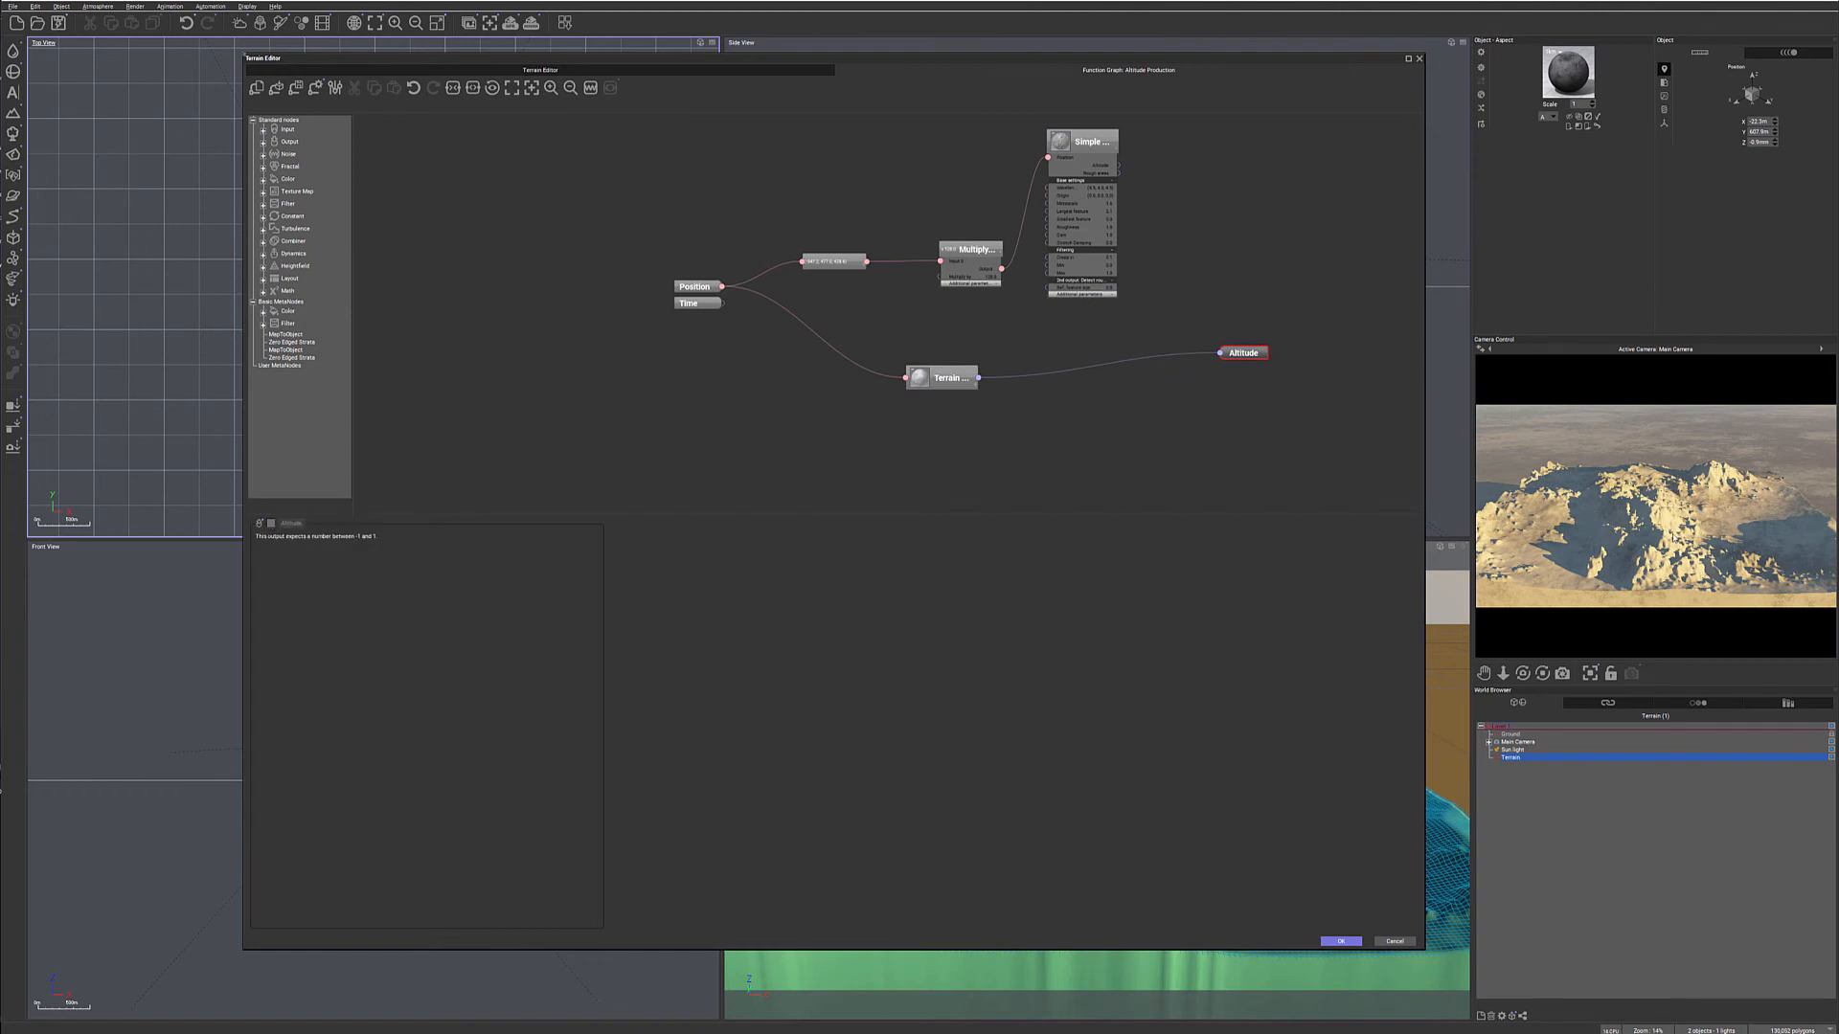
drag(943, 377, 930, 398)
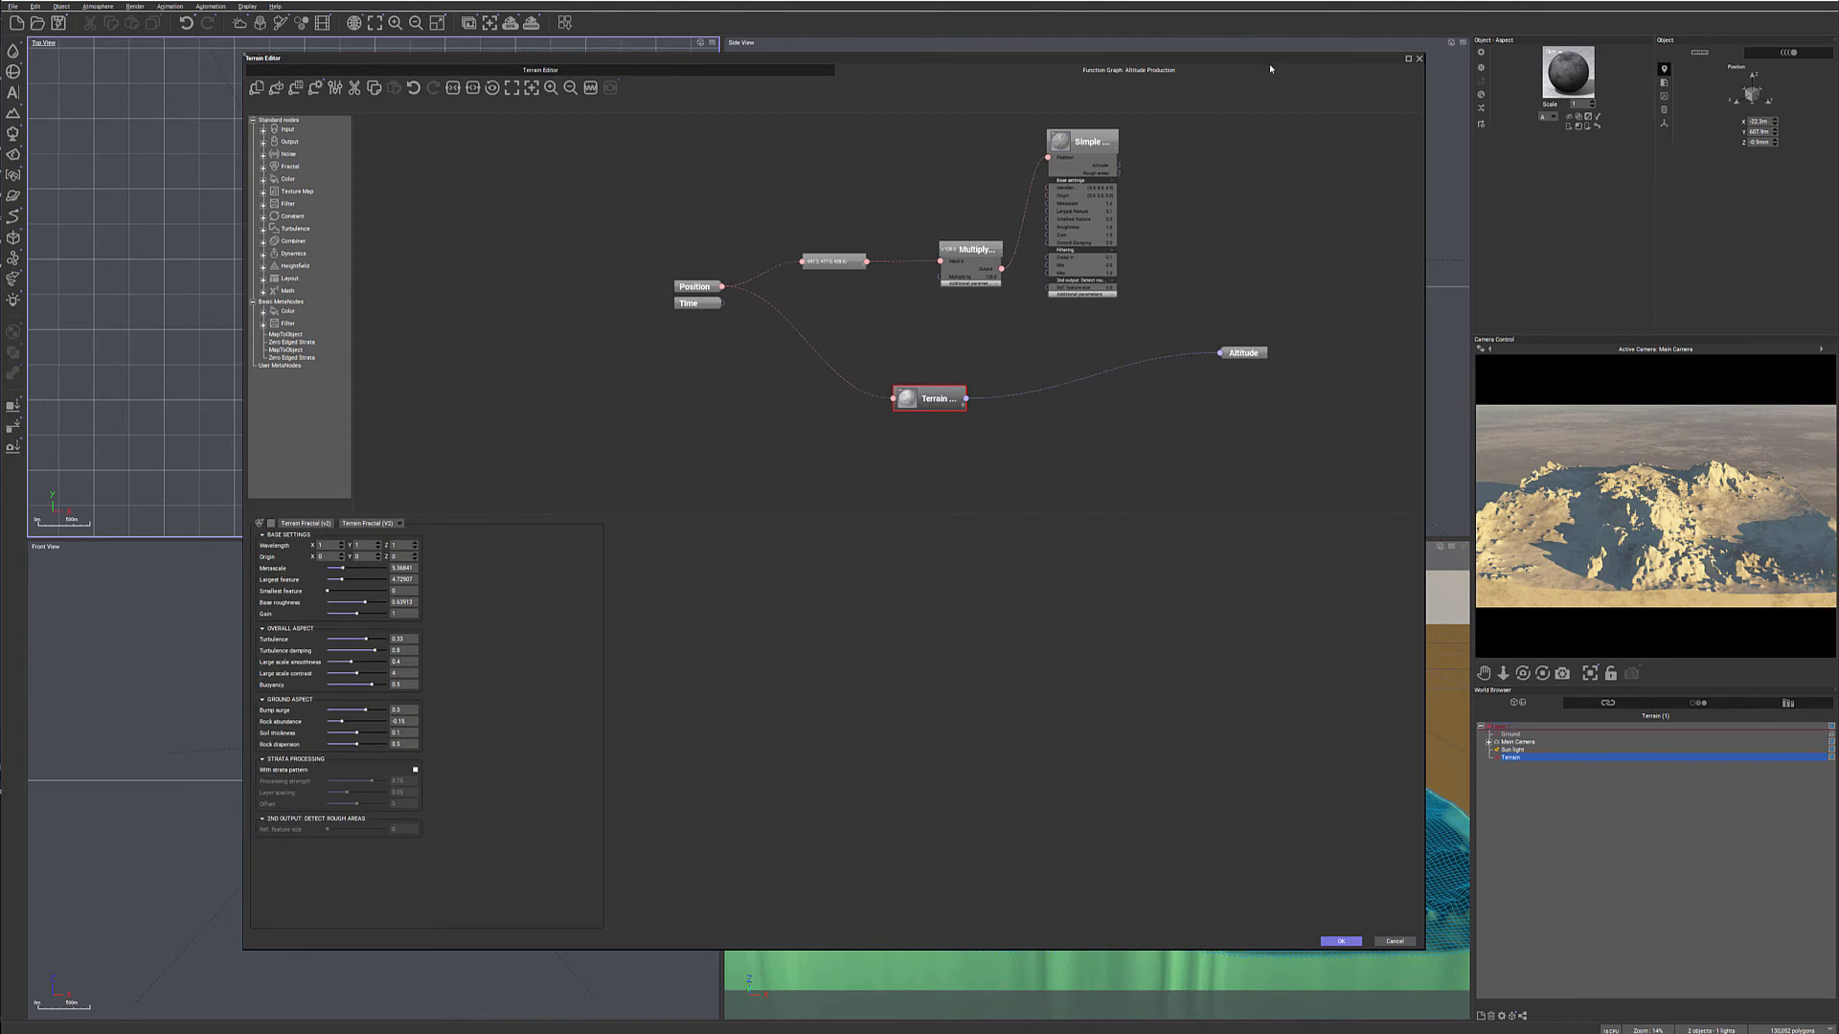
drag(1269, 68, 1146, 39)
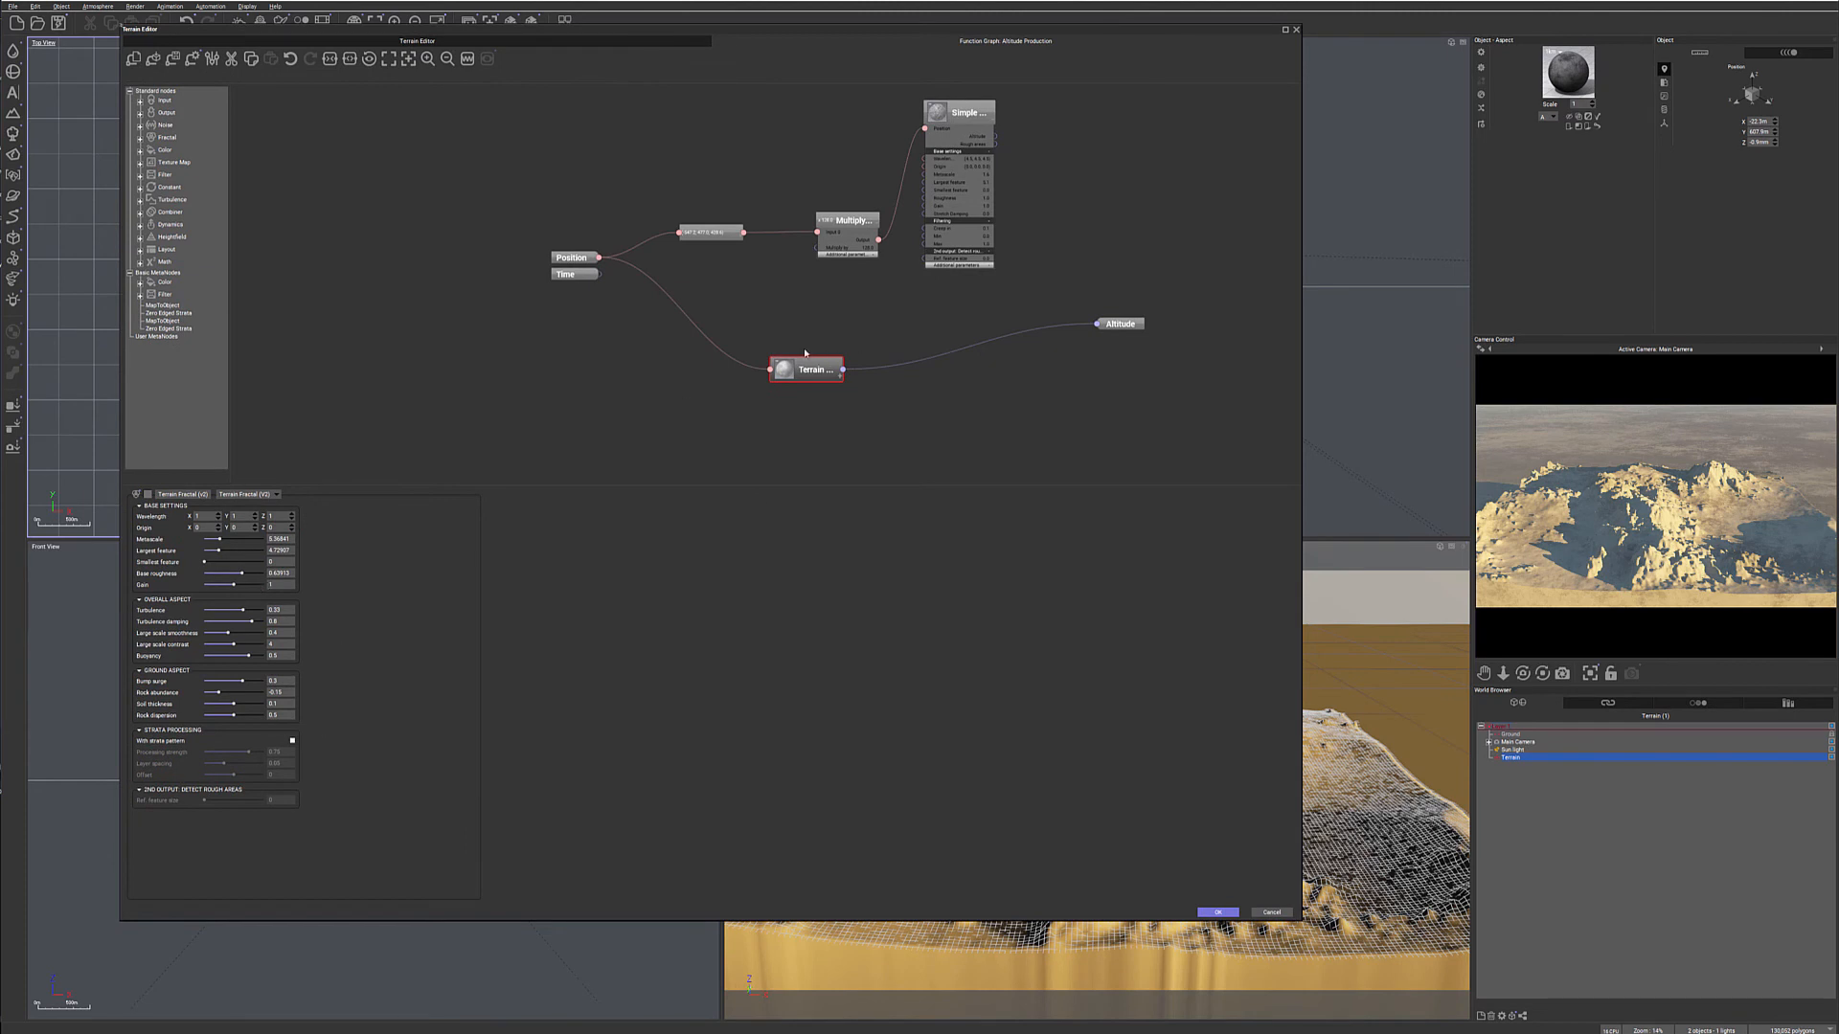
drag(814, 367, 785, 338)
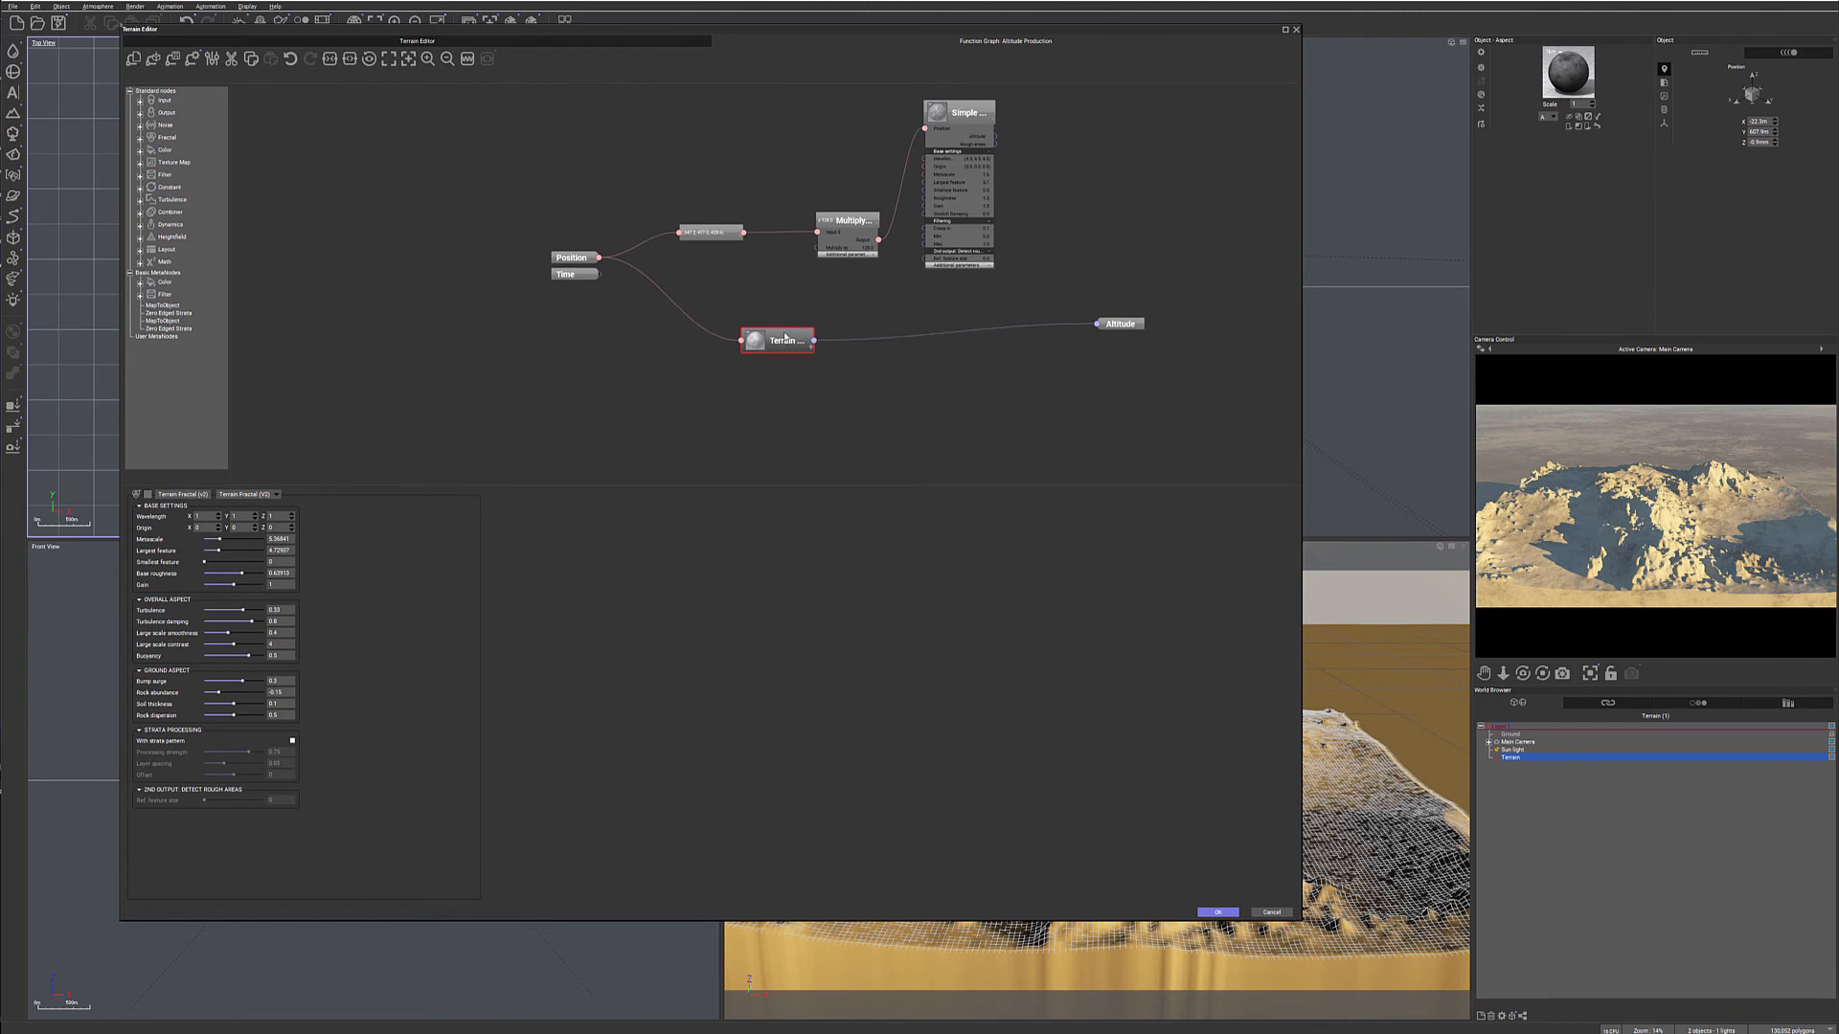
- Add an Offset (X+a) filter node below the Terrain Fractal's link to Altitude and connect the Terrain Fractal's output to its input
right_click(899, 376)
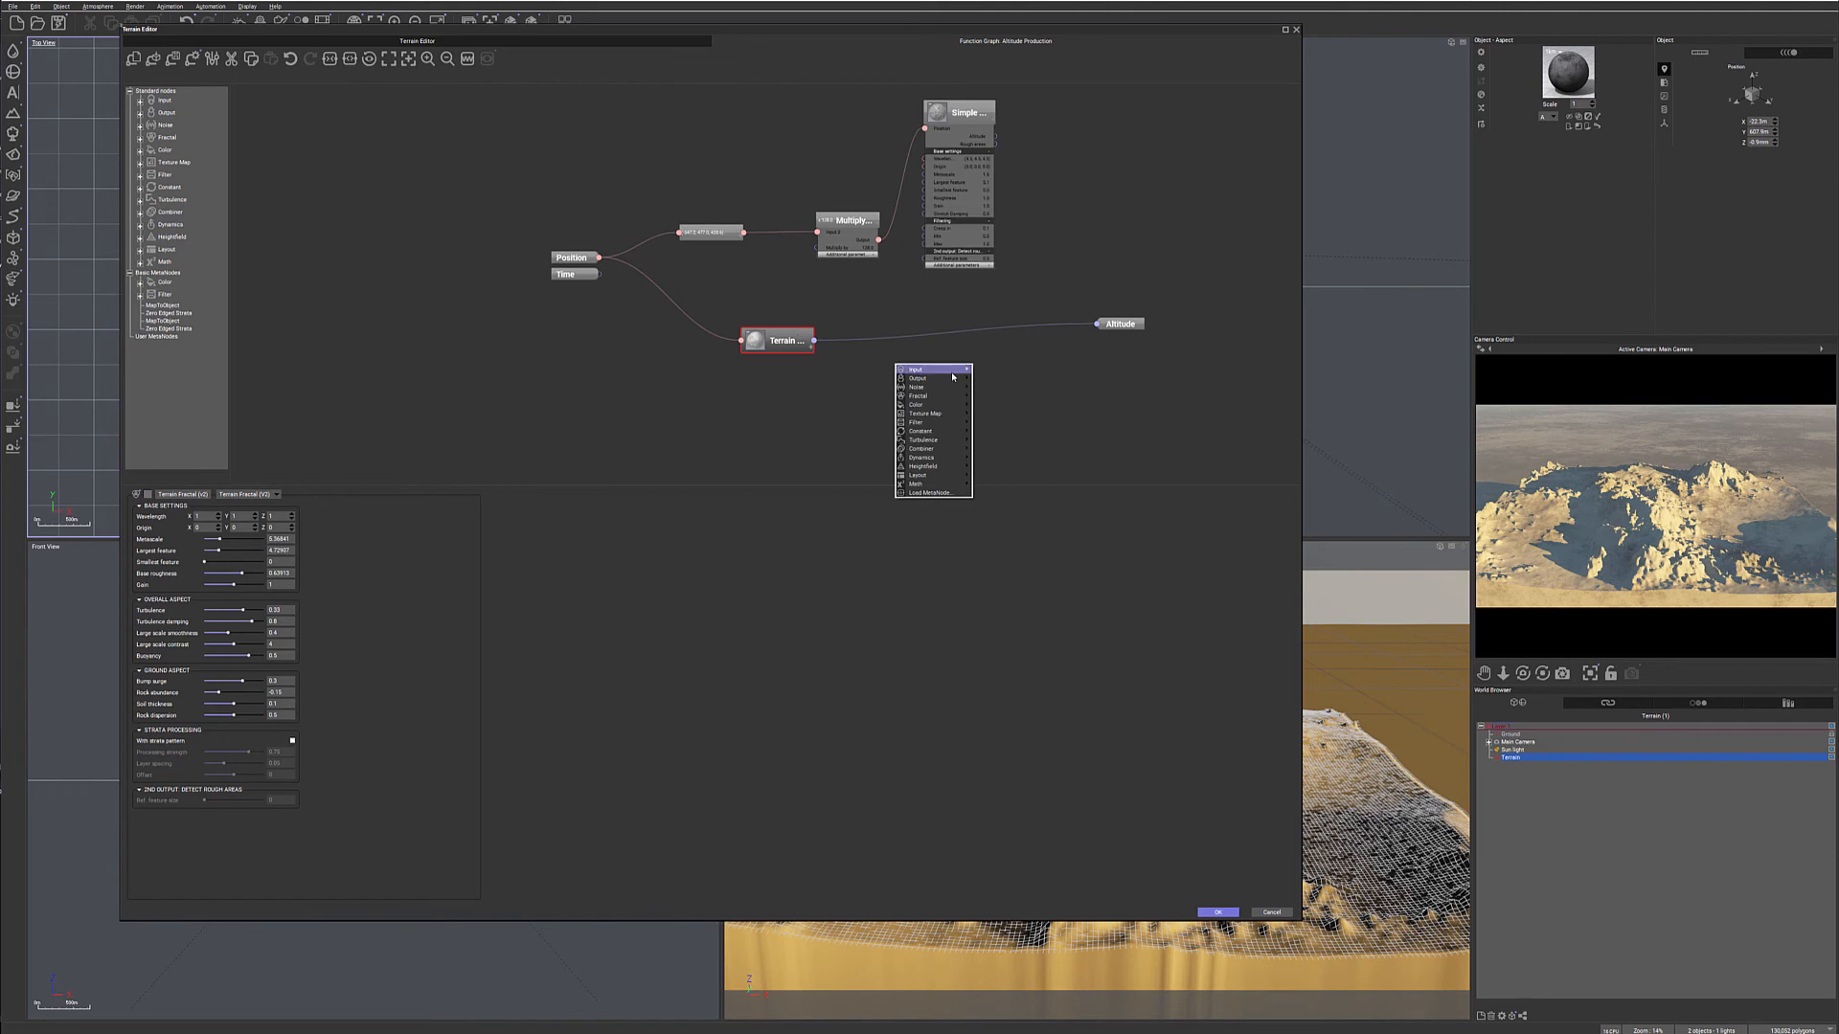
mouse_move(940, 423)
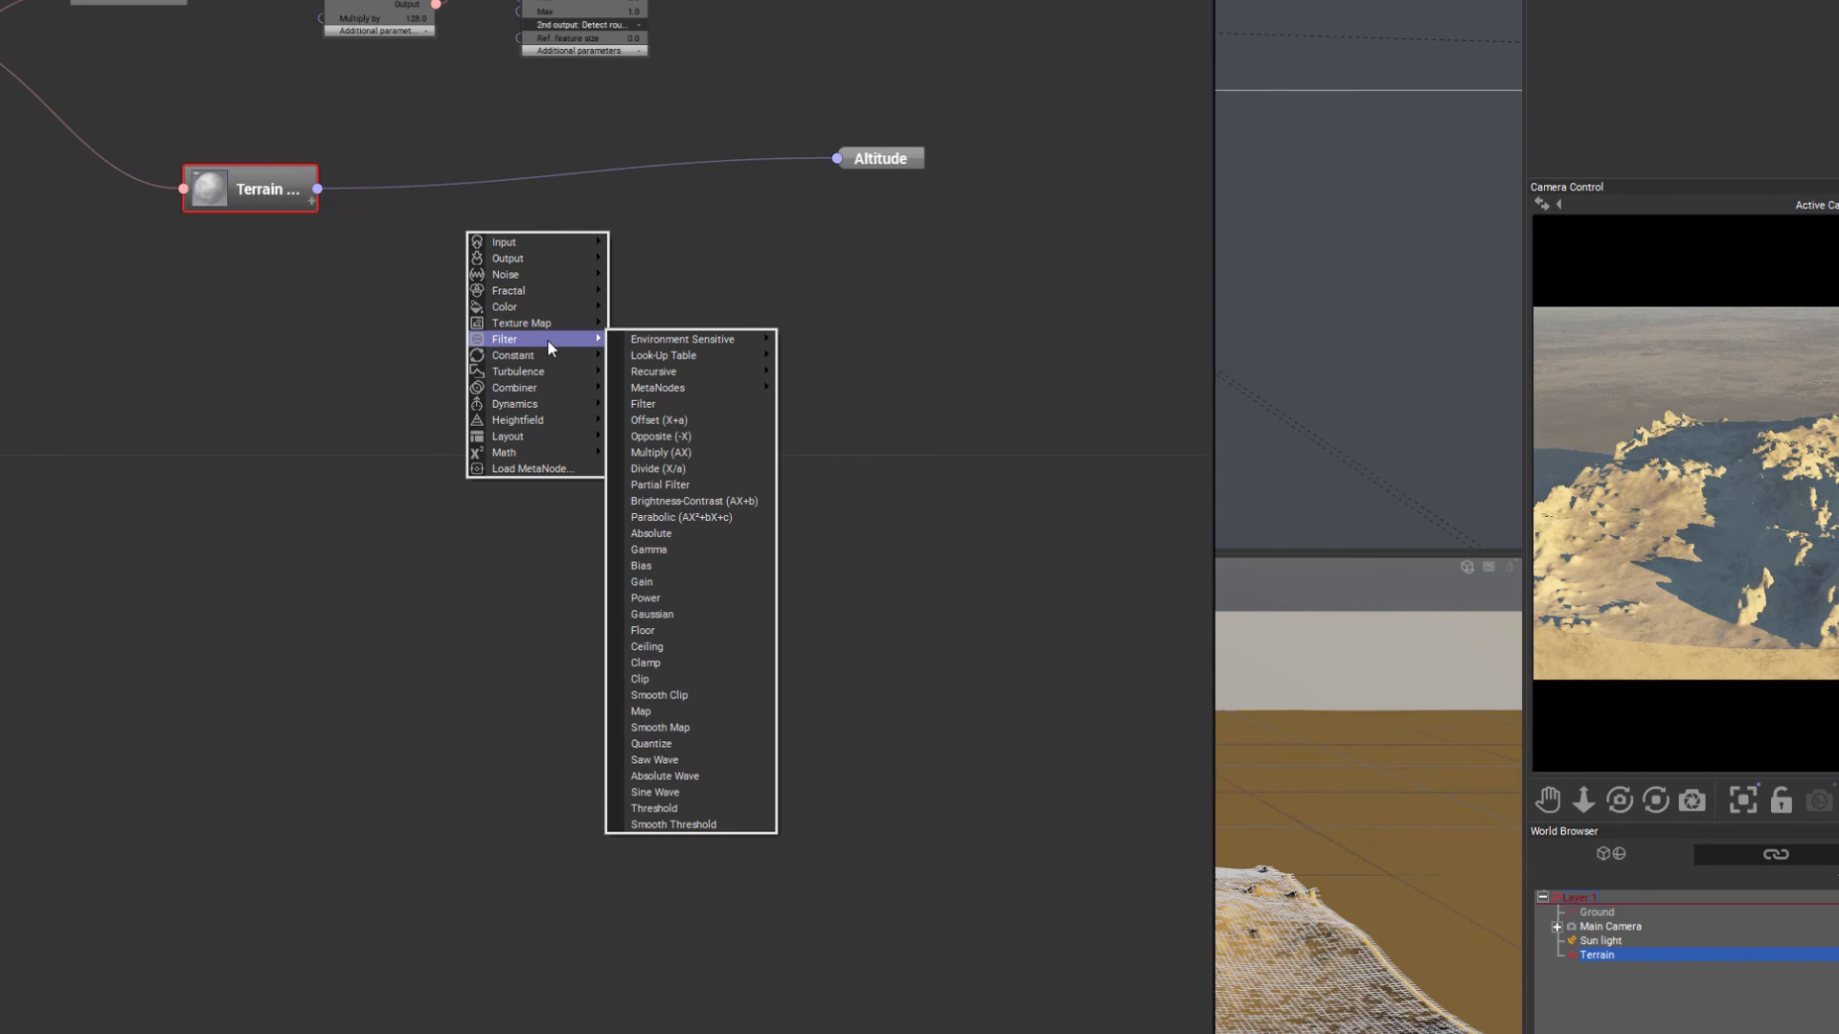
click(750, 418)
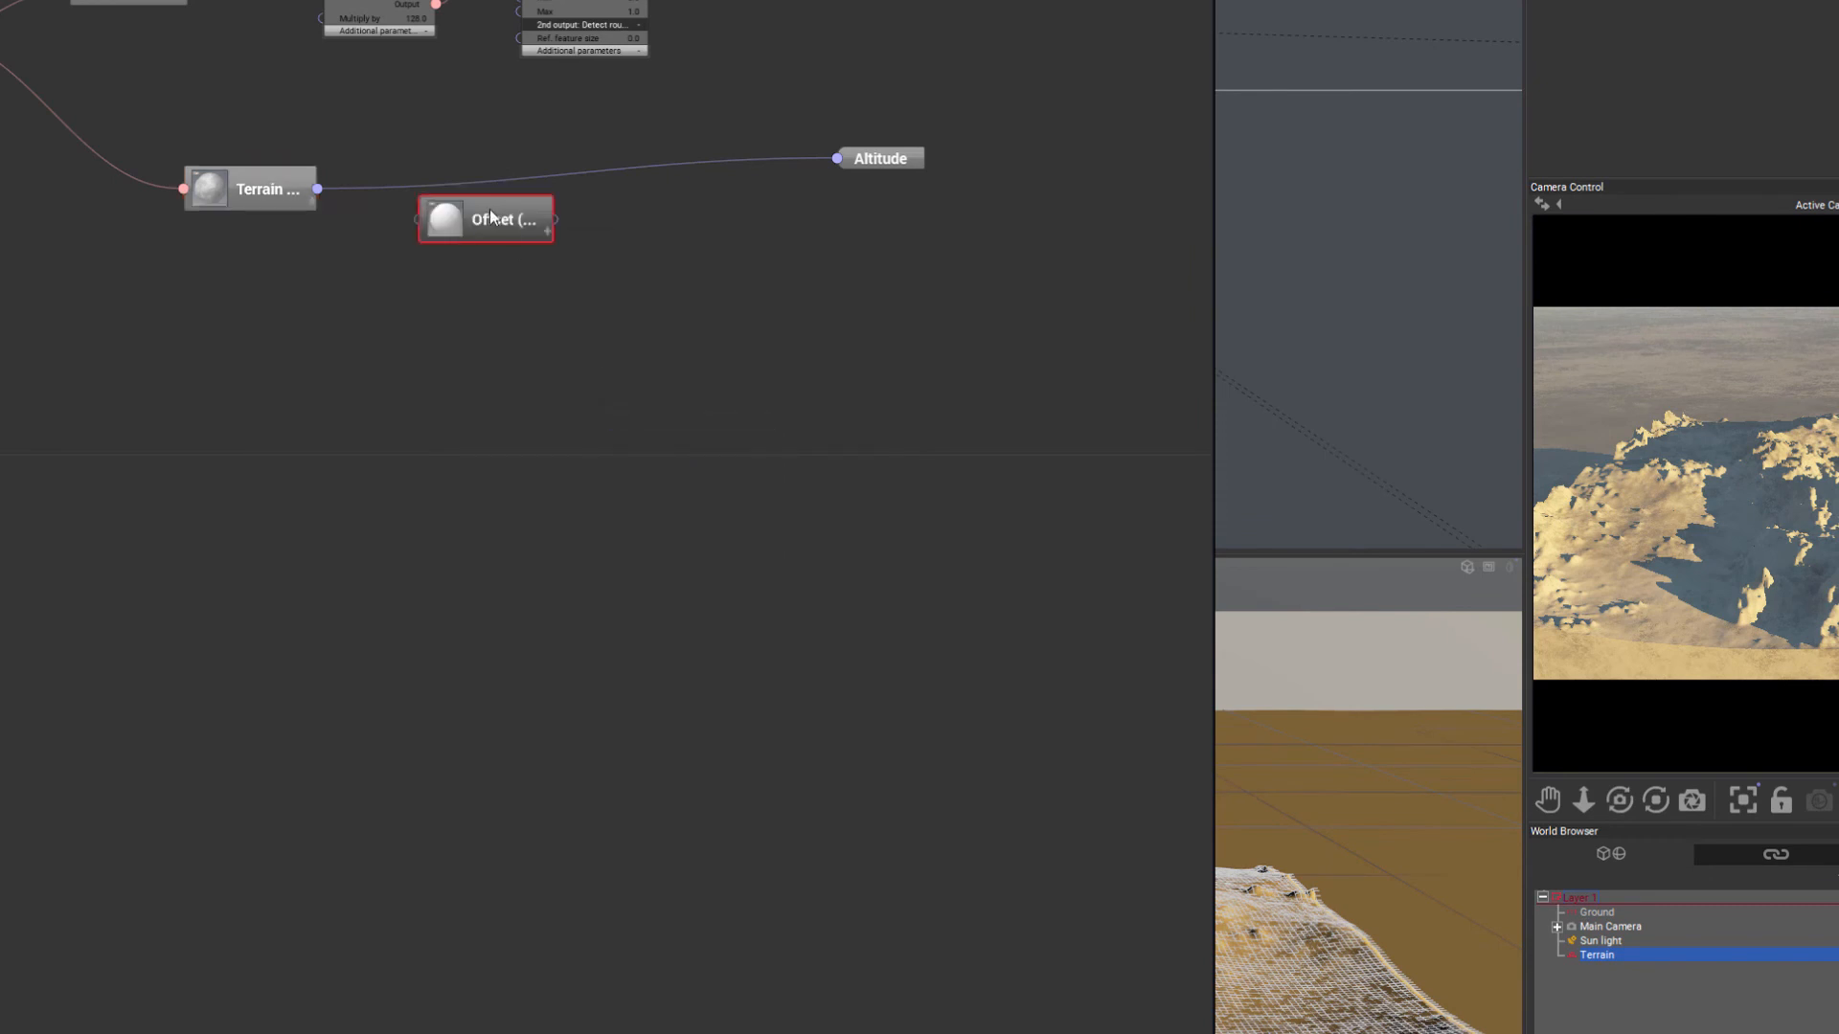
drag(491, 219, 559, 241)
drag(318, 189, 489, 247)
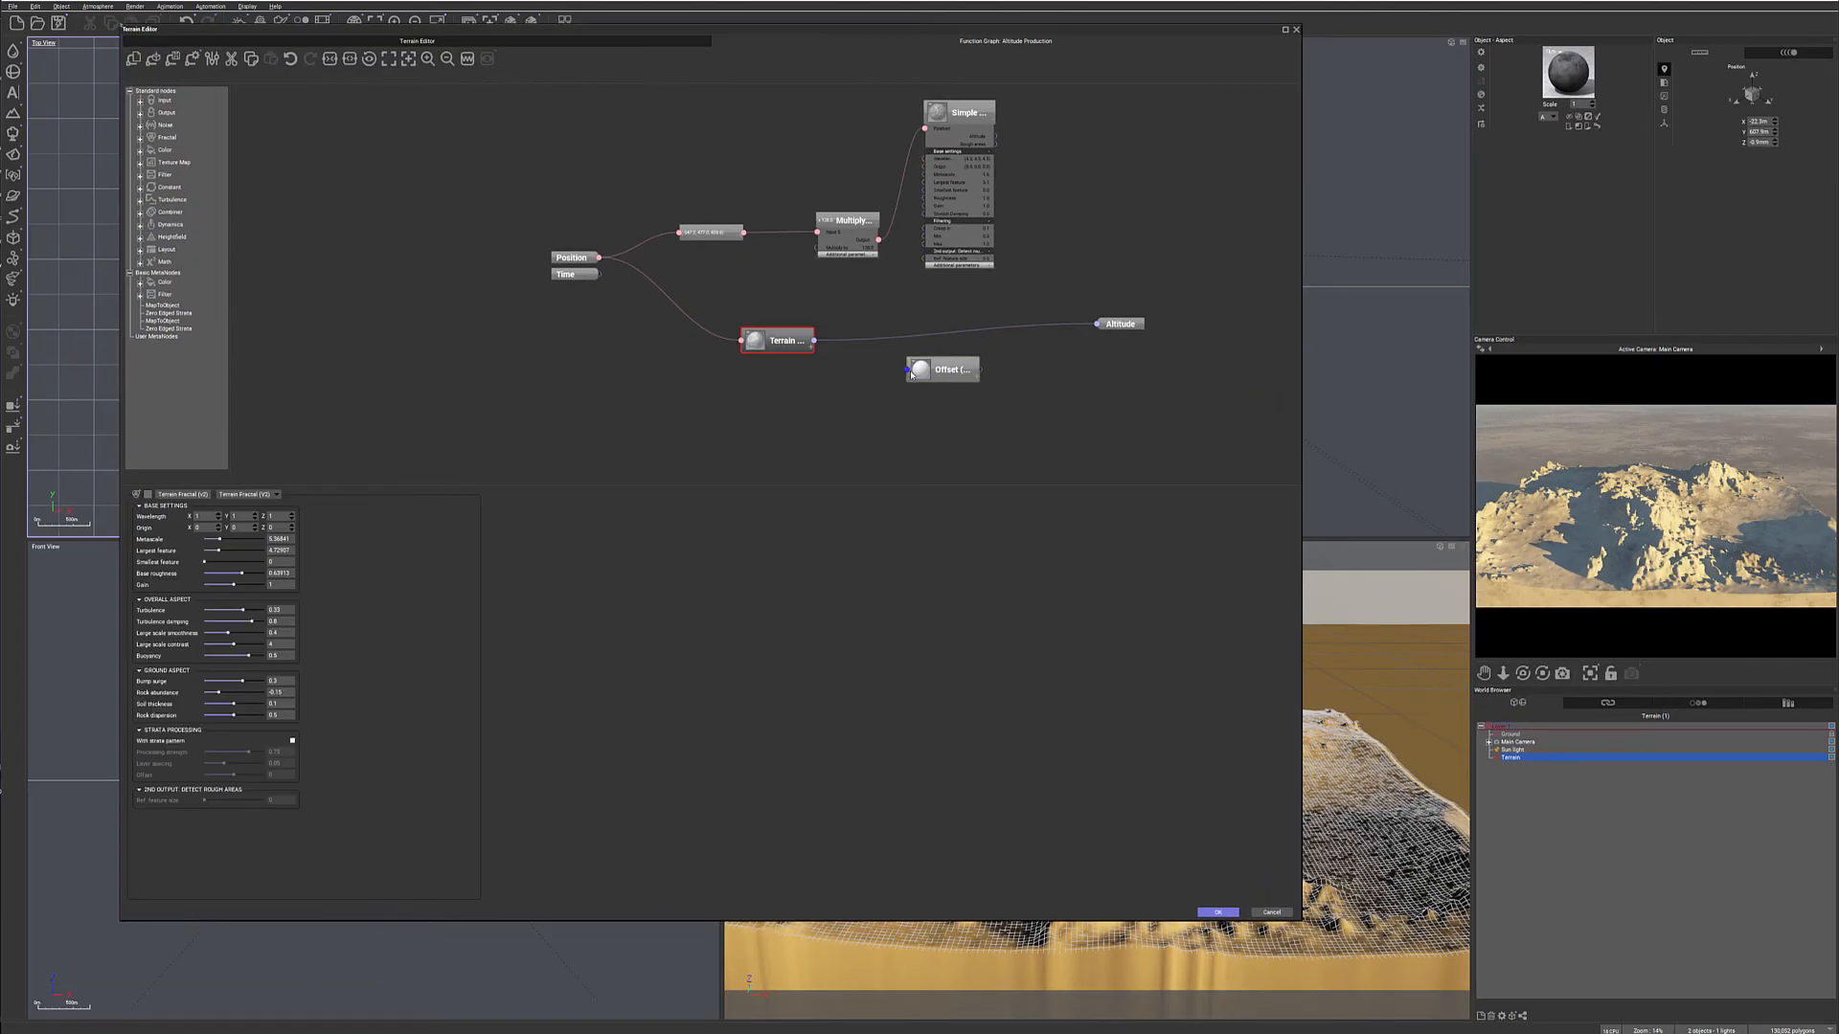
drag(813, 340, 906, 371)
click(943, 370)
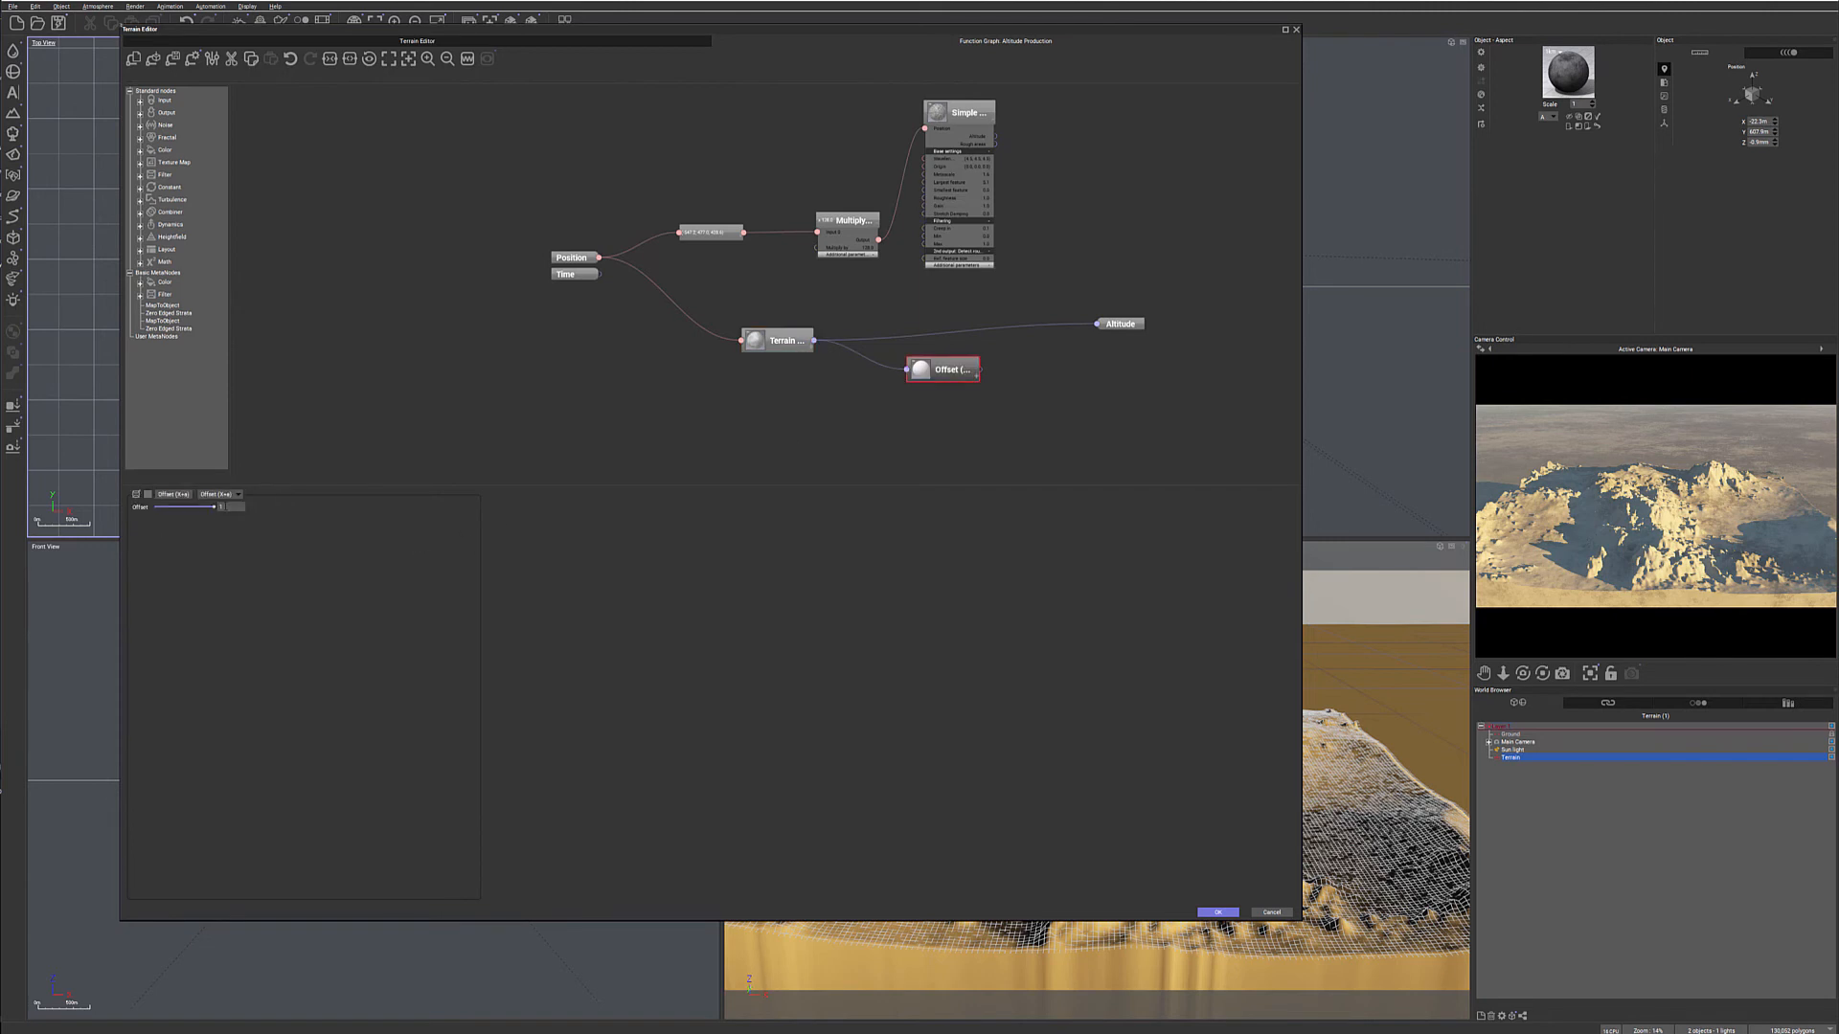
- Set the Offset filter's value to -1, feed its output into Altitude, refresh the camera preview, and accept the terrain edits
text(-1)
drag(1023, 360, 1098, 324)
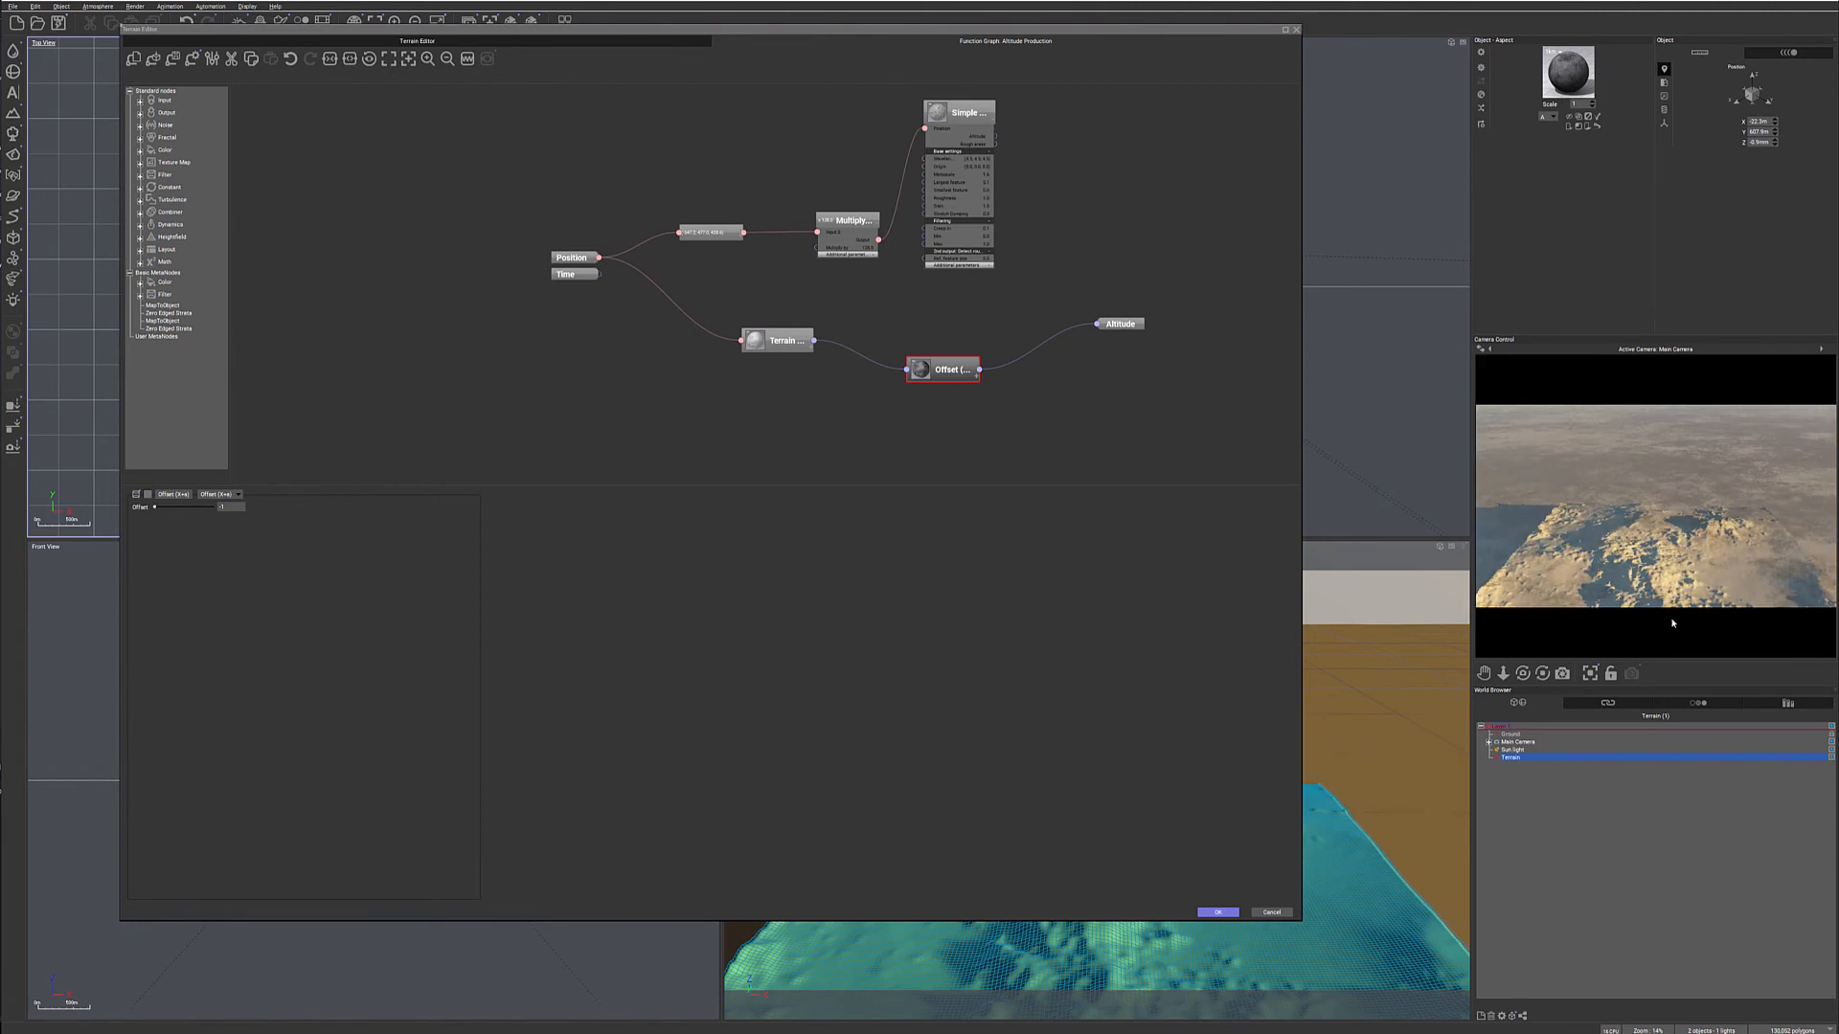
right_click(1673, 623)
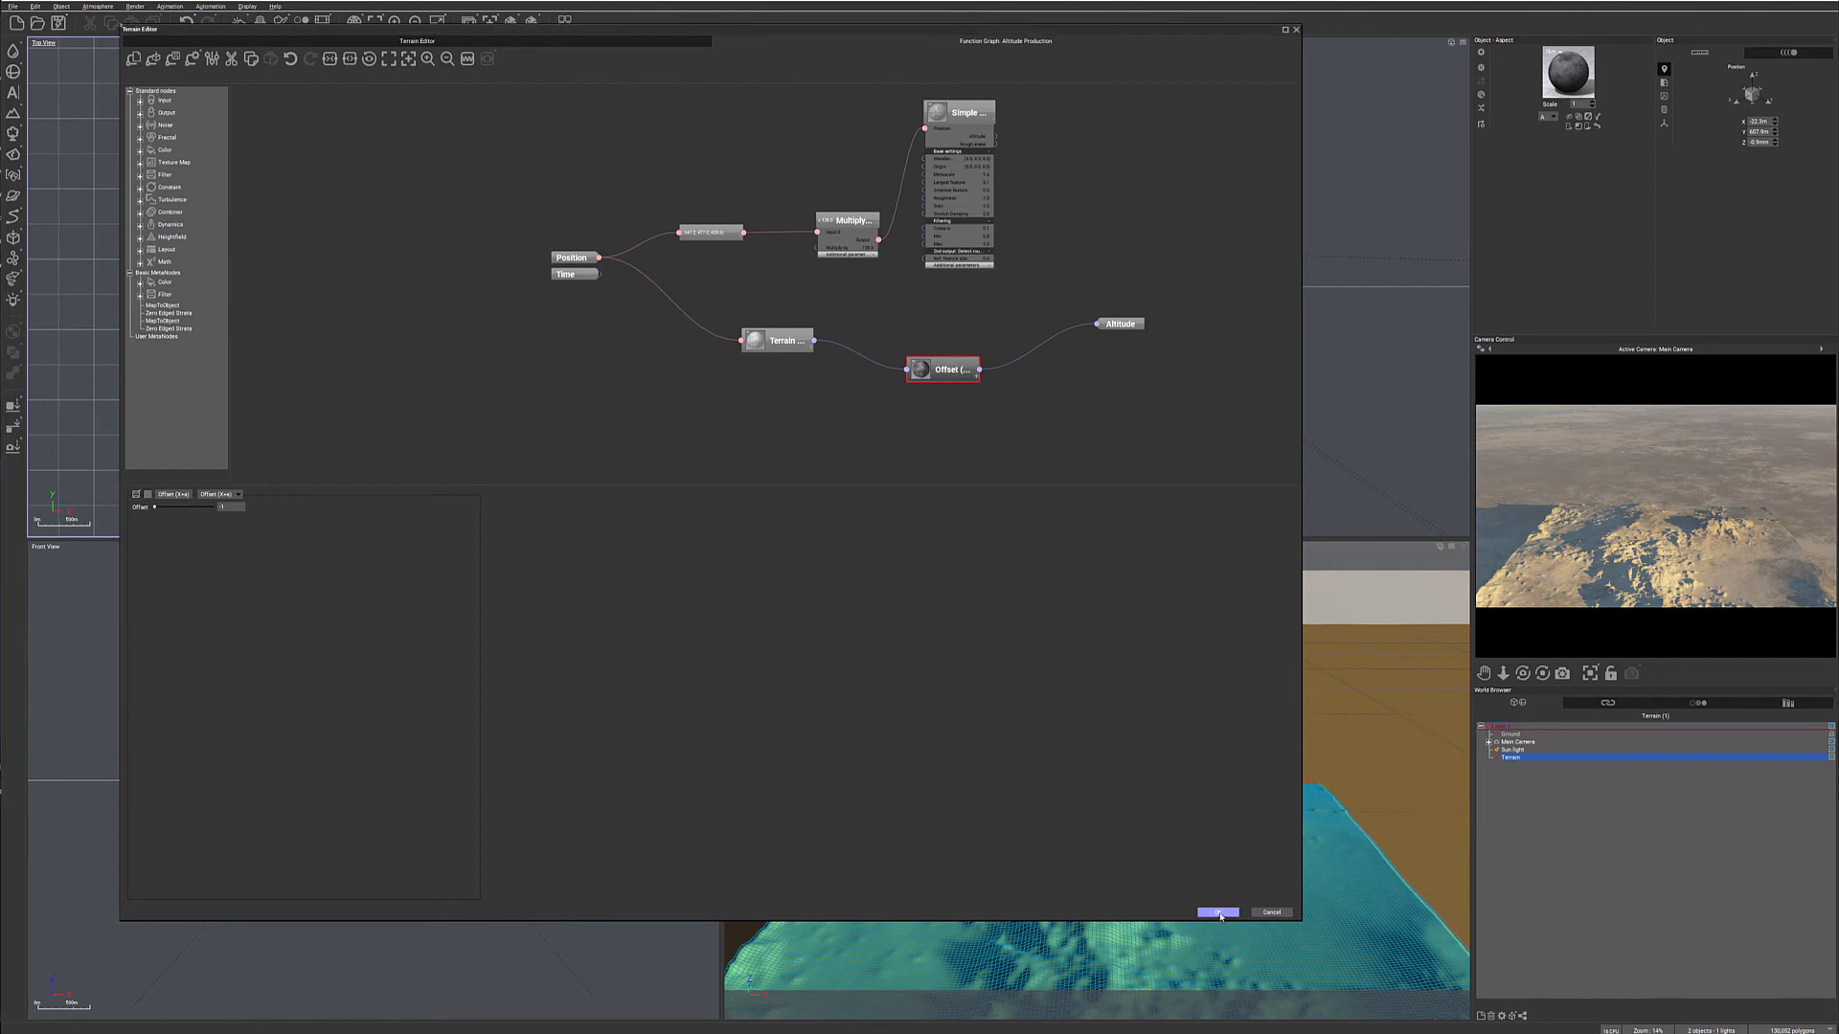
click(1218, 912)
- Duplicate the terrain and place the copy beside the original along the X axis with a small gap between them
scroll(1083, 273, up, 10)
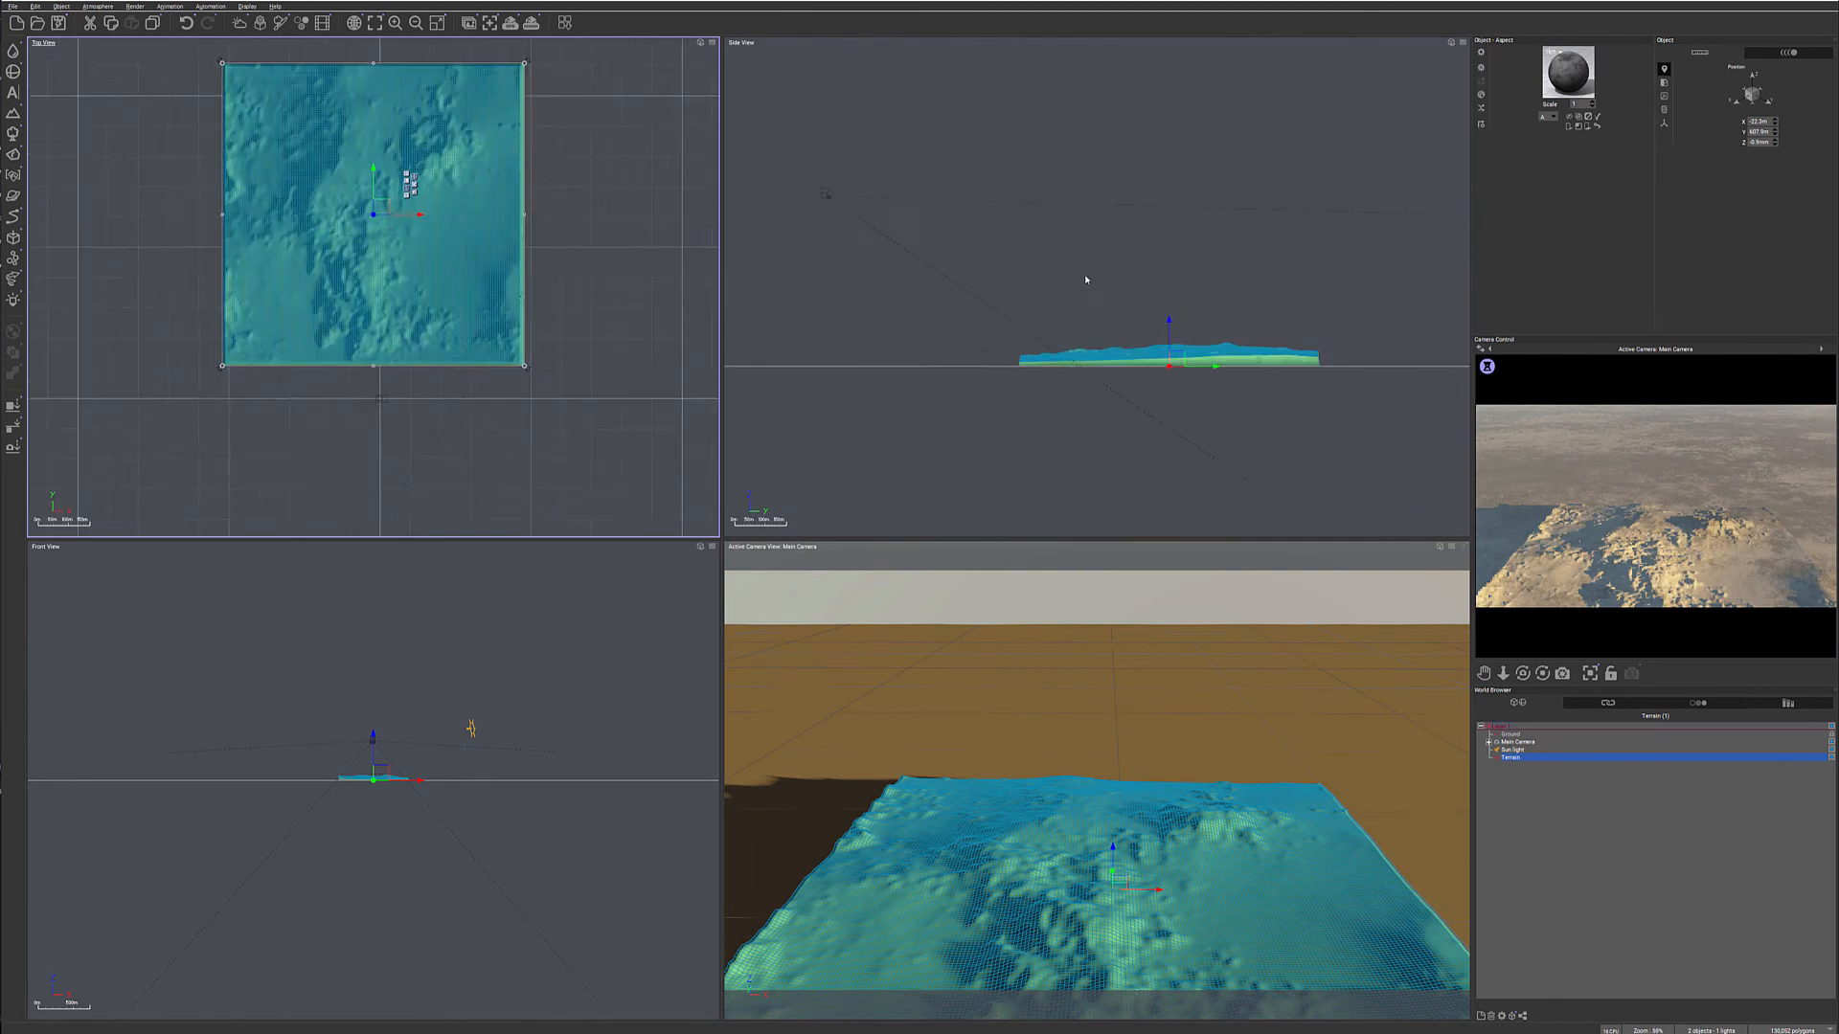
right_drag(1104, 293, 1095, 147)
scroll(1105, 309, down, 6)
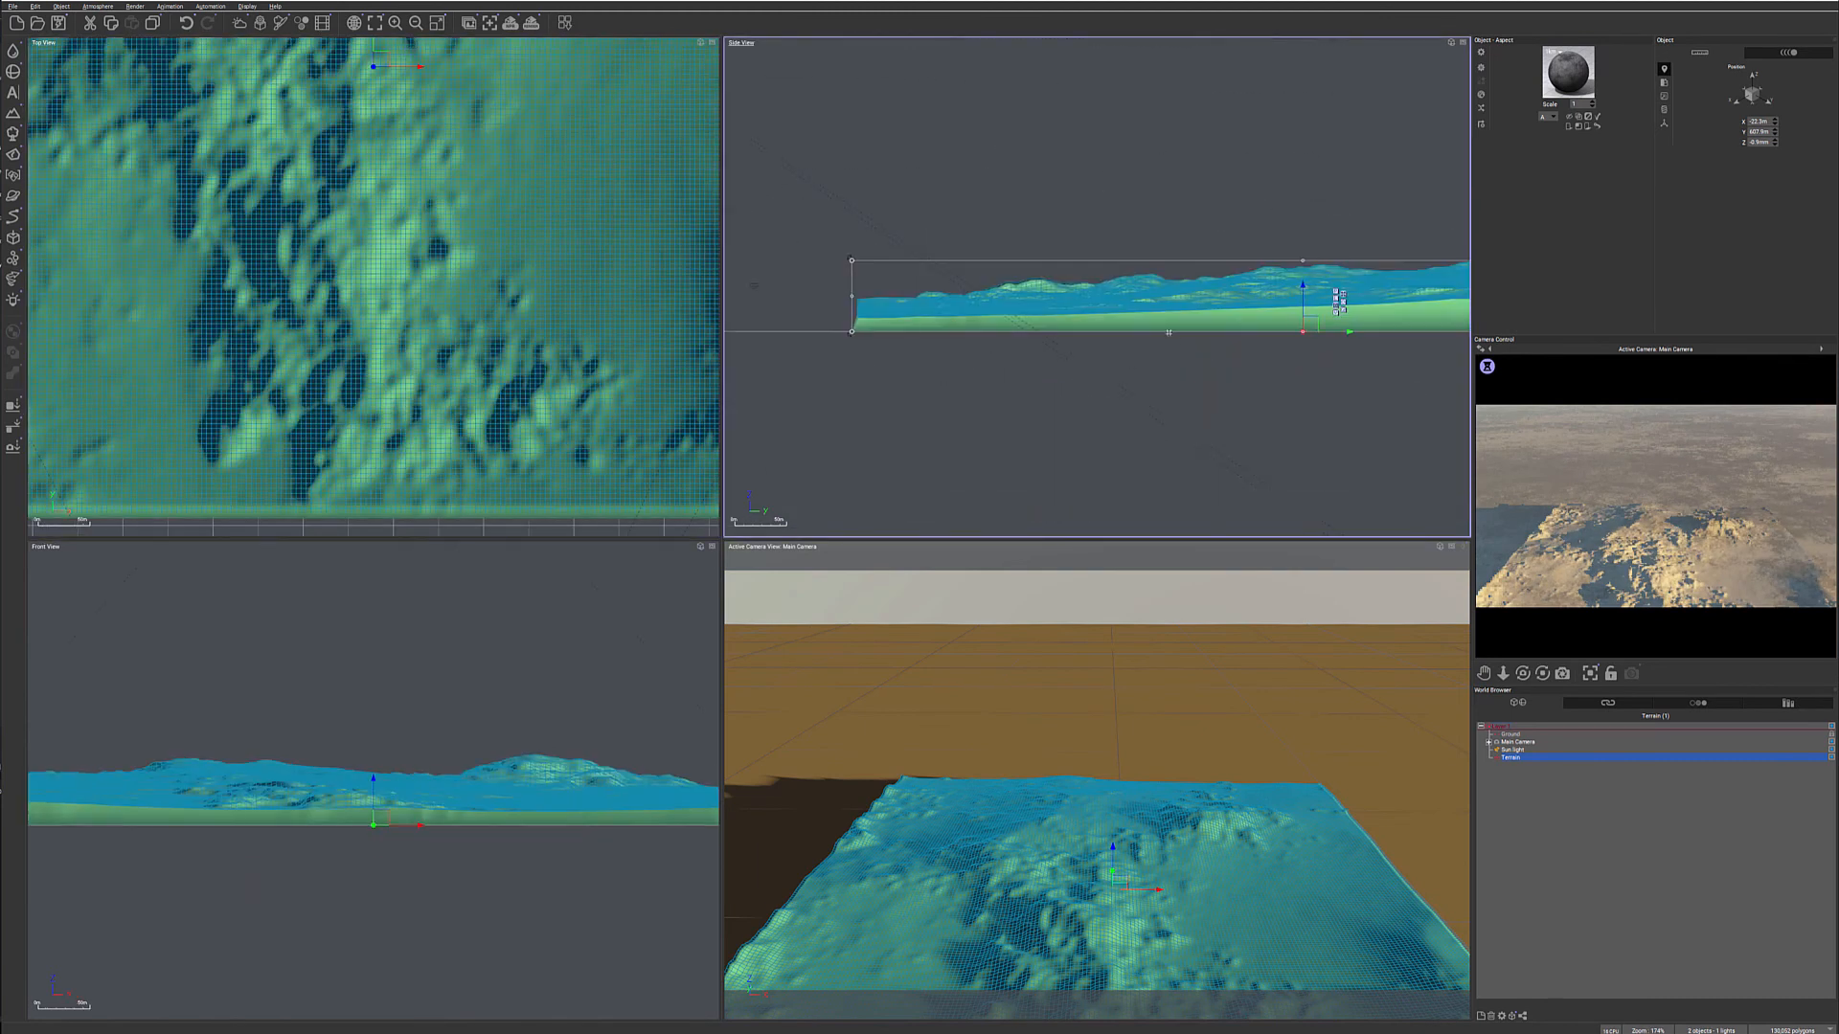
right_drag(383, 179, 539, 340)
key(ctrl+d)
drag(539, 340, 311, 335)
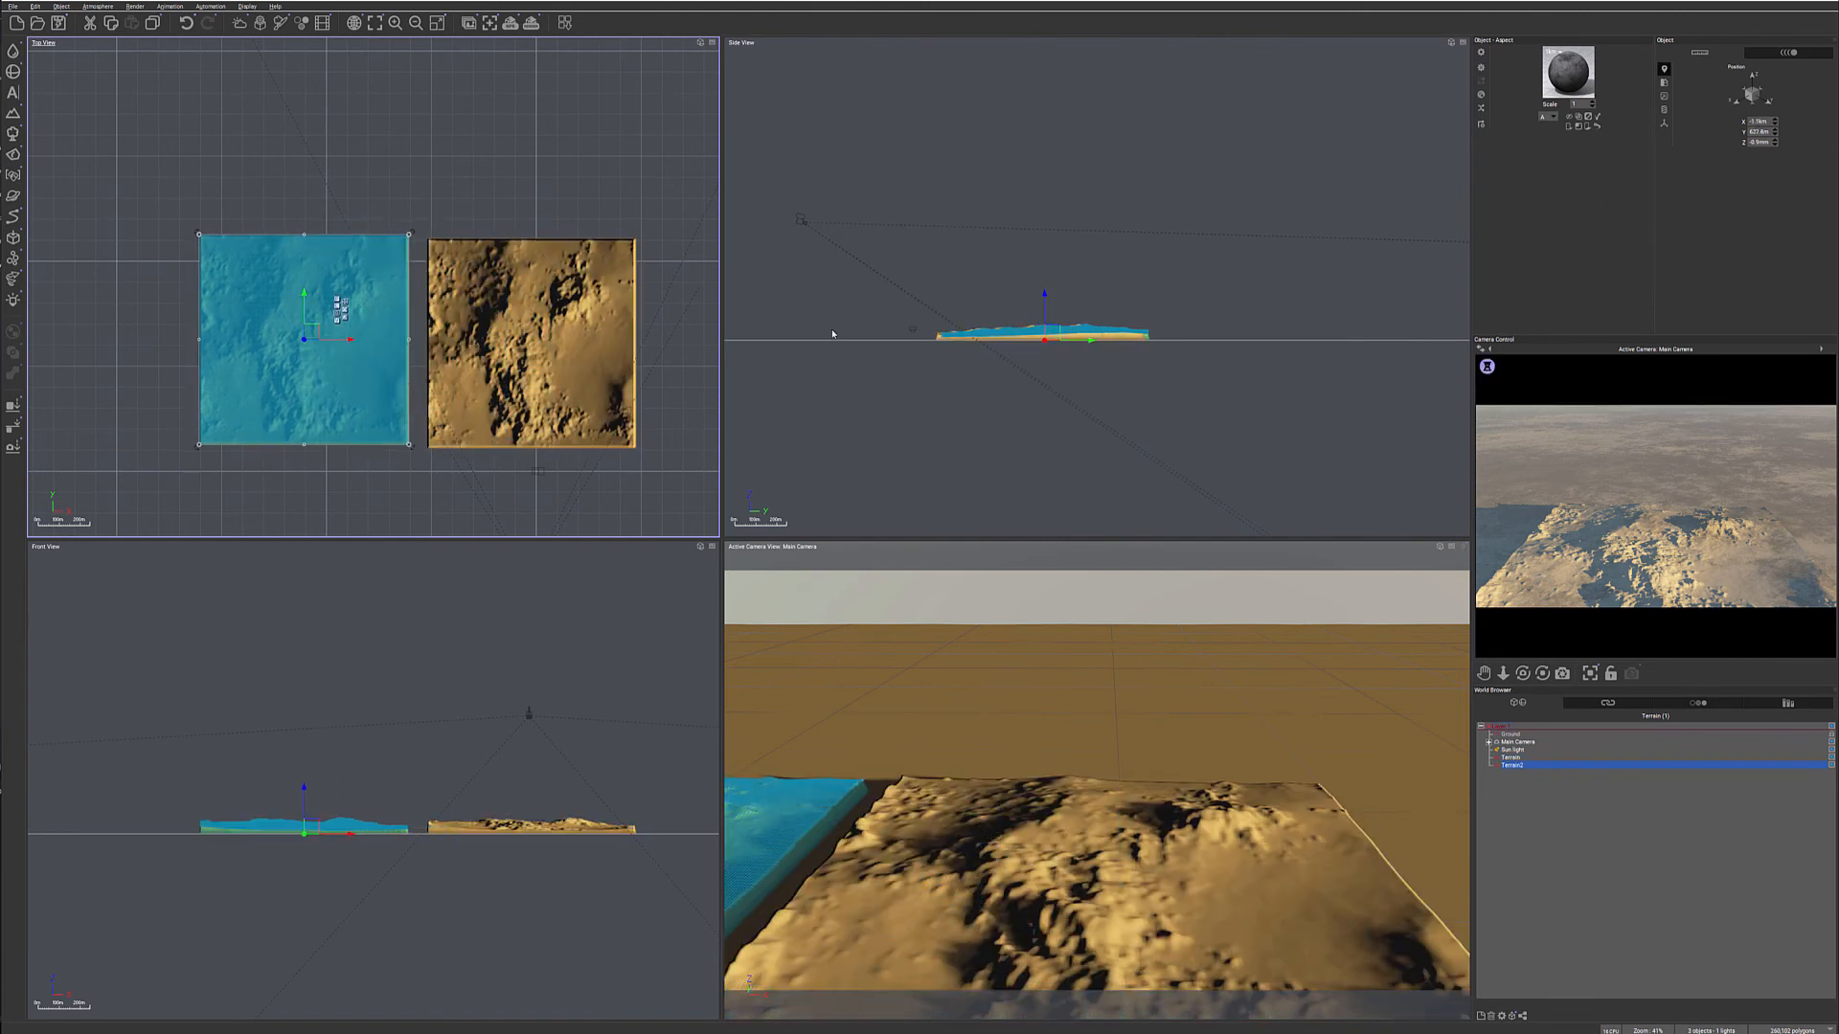
- Delete the Offset node from the duplicated terrain's altitude graph, accept the edit, and stretch the copy slightly taller in the front view
double_click(366, 264)
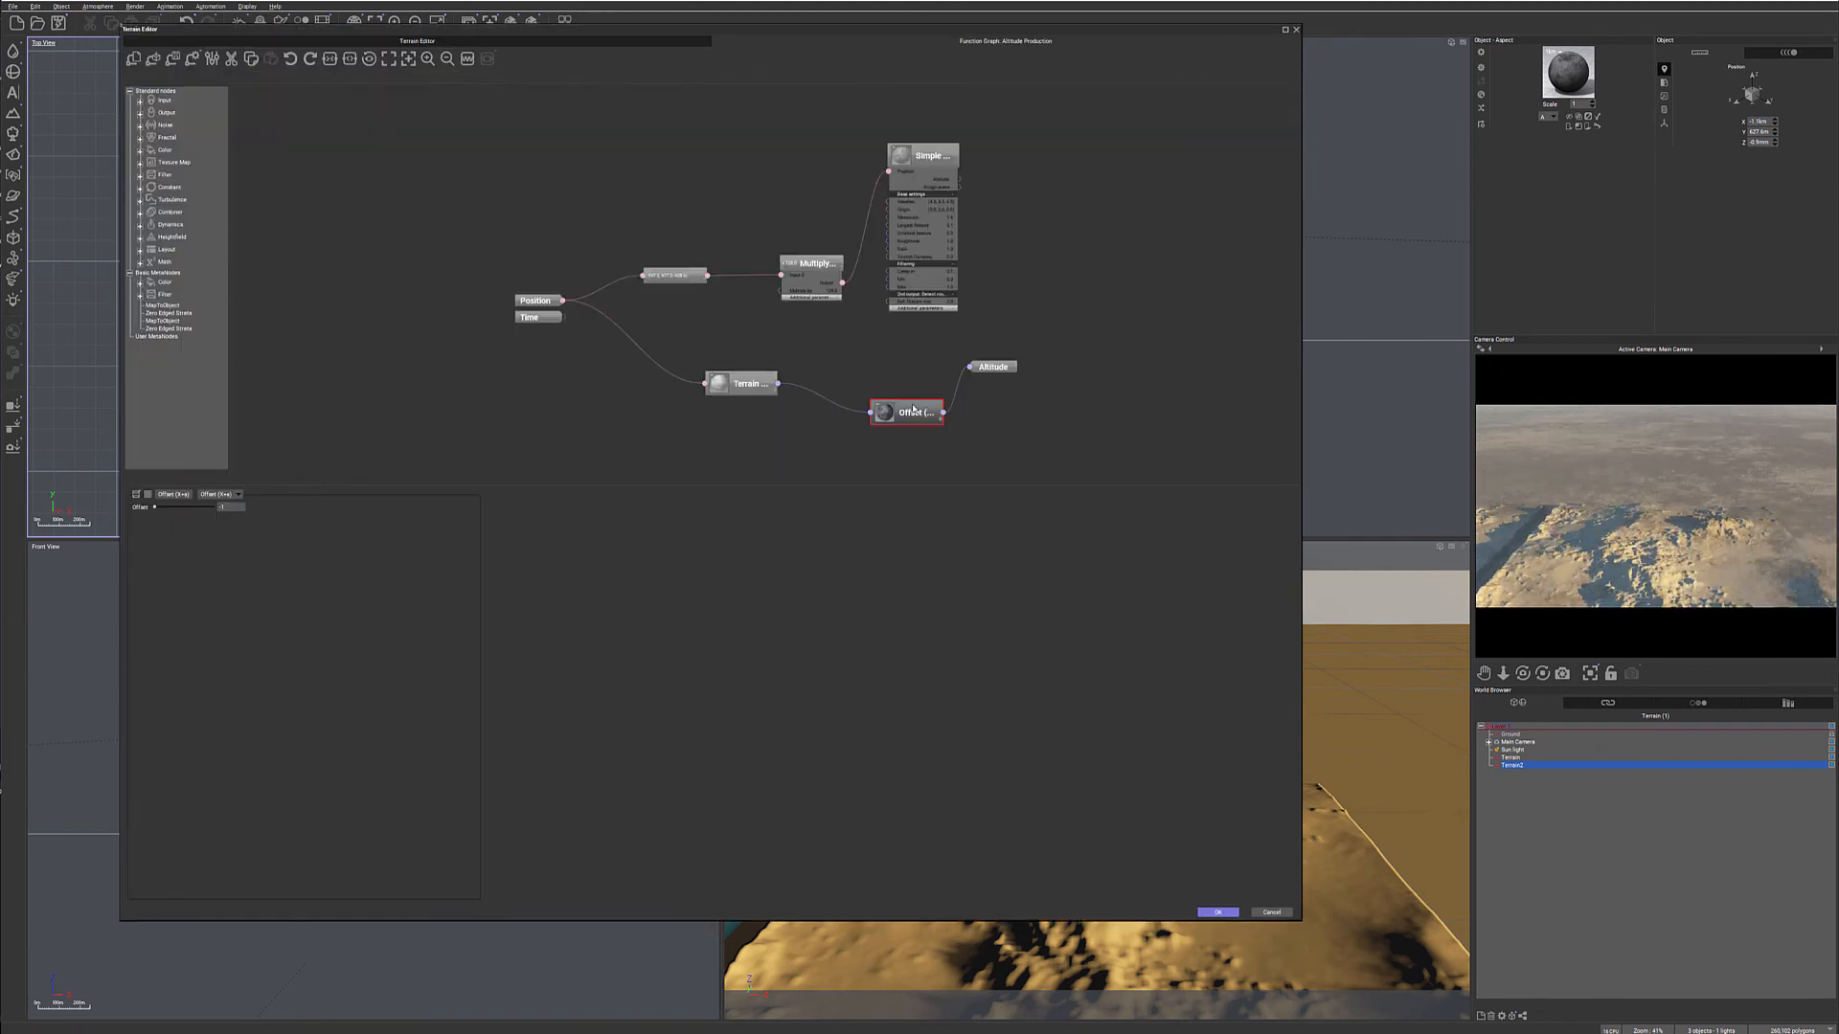
key(Delete)
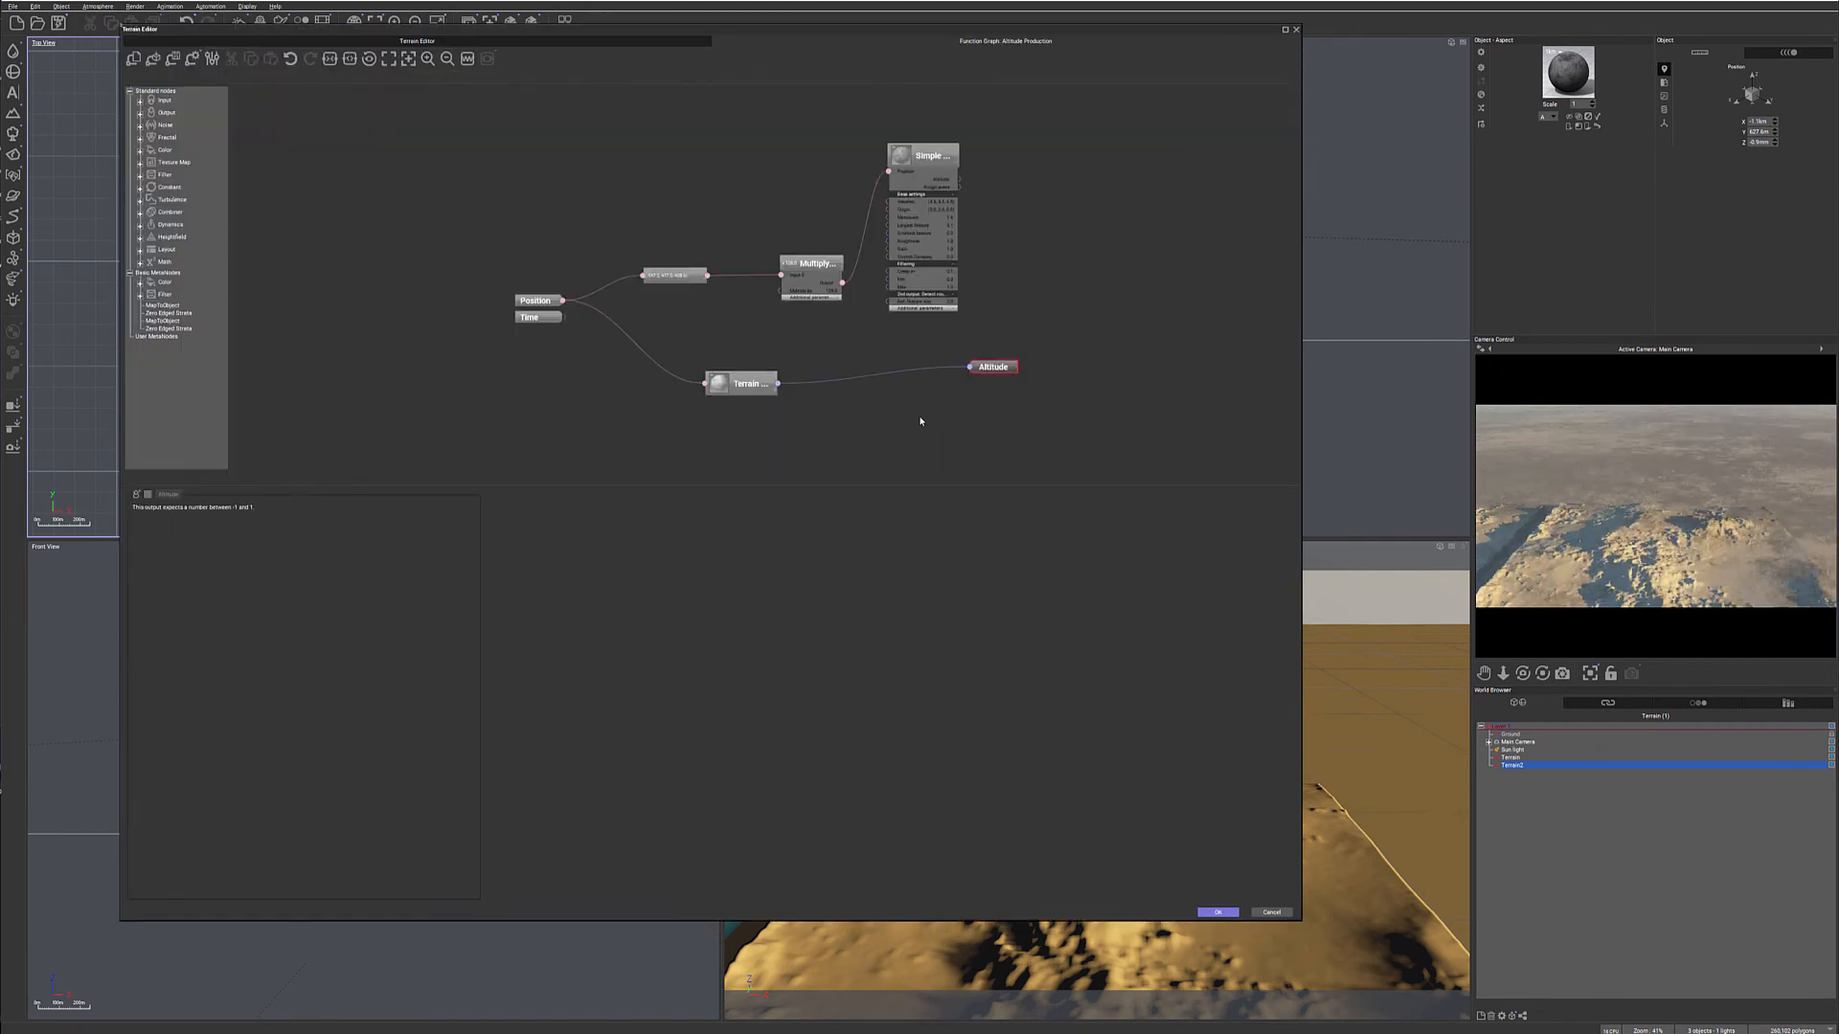
click(1218, 912)
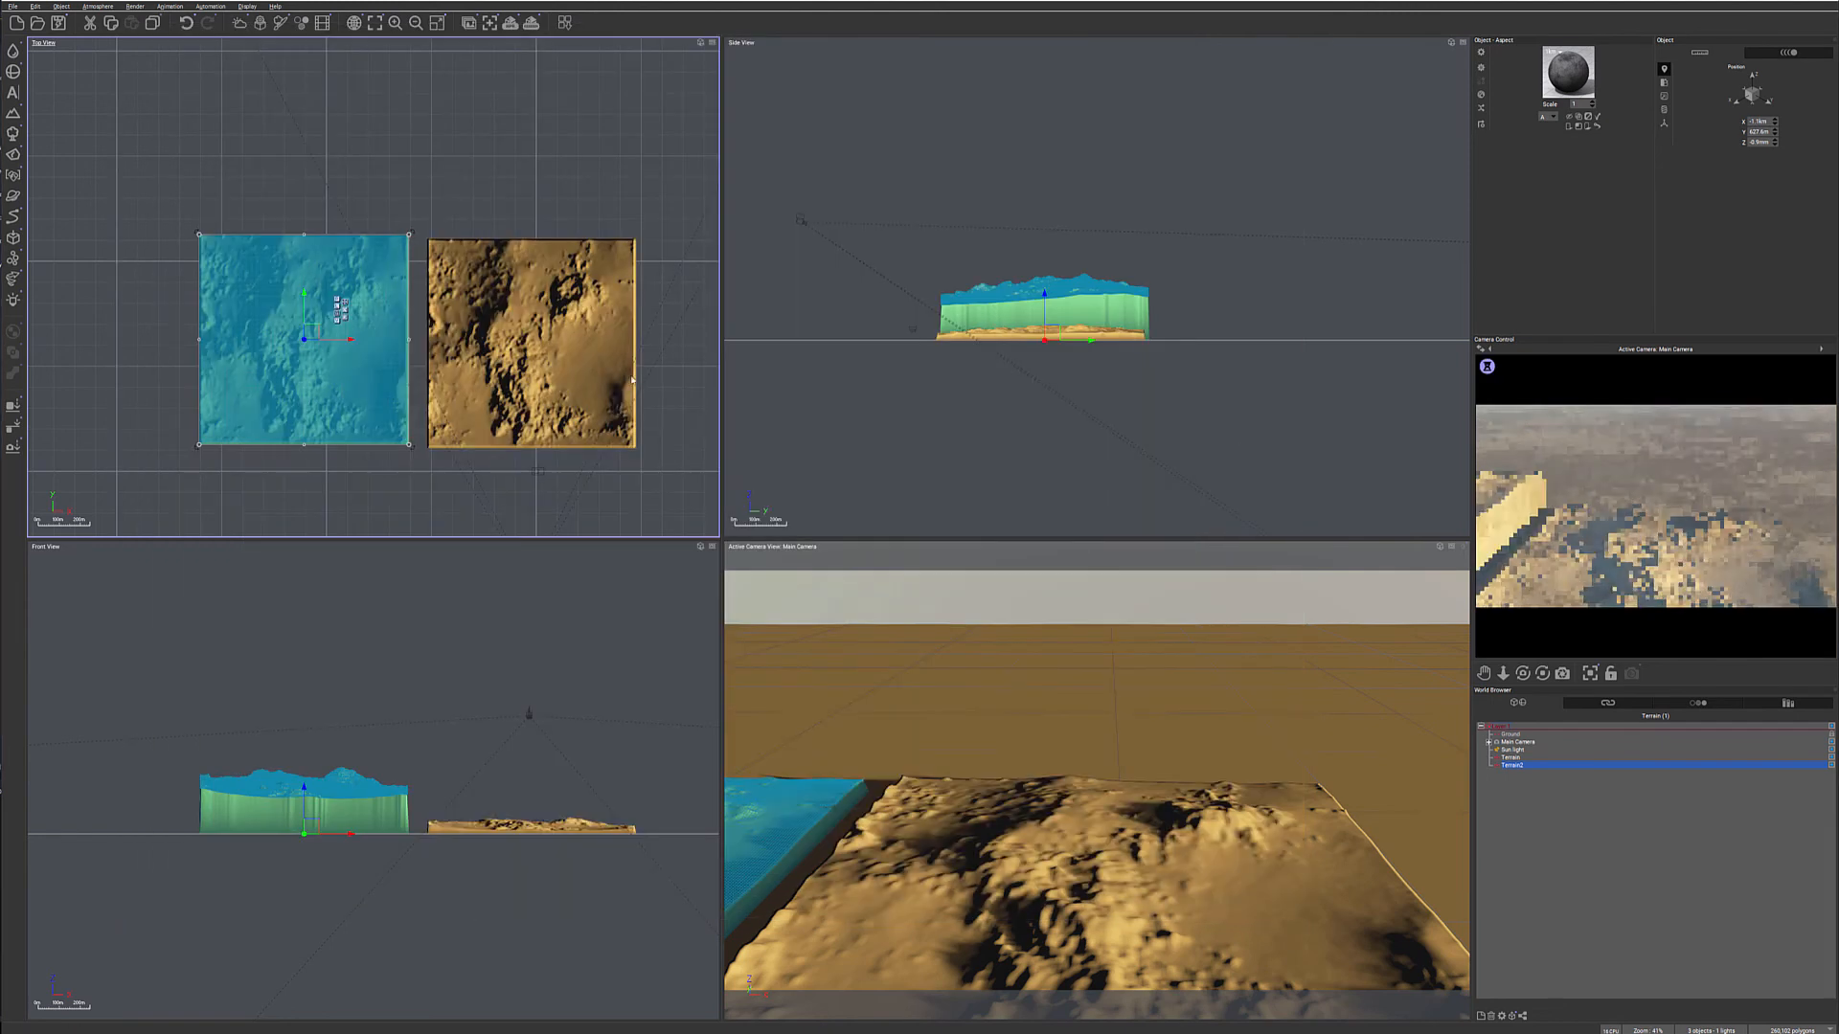
right_drag(499, 698, 514, 592)
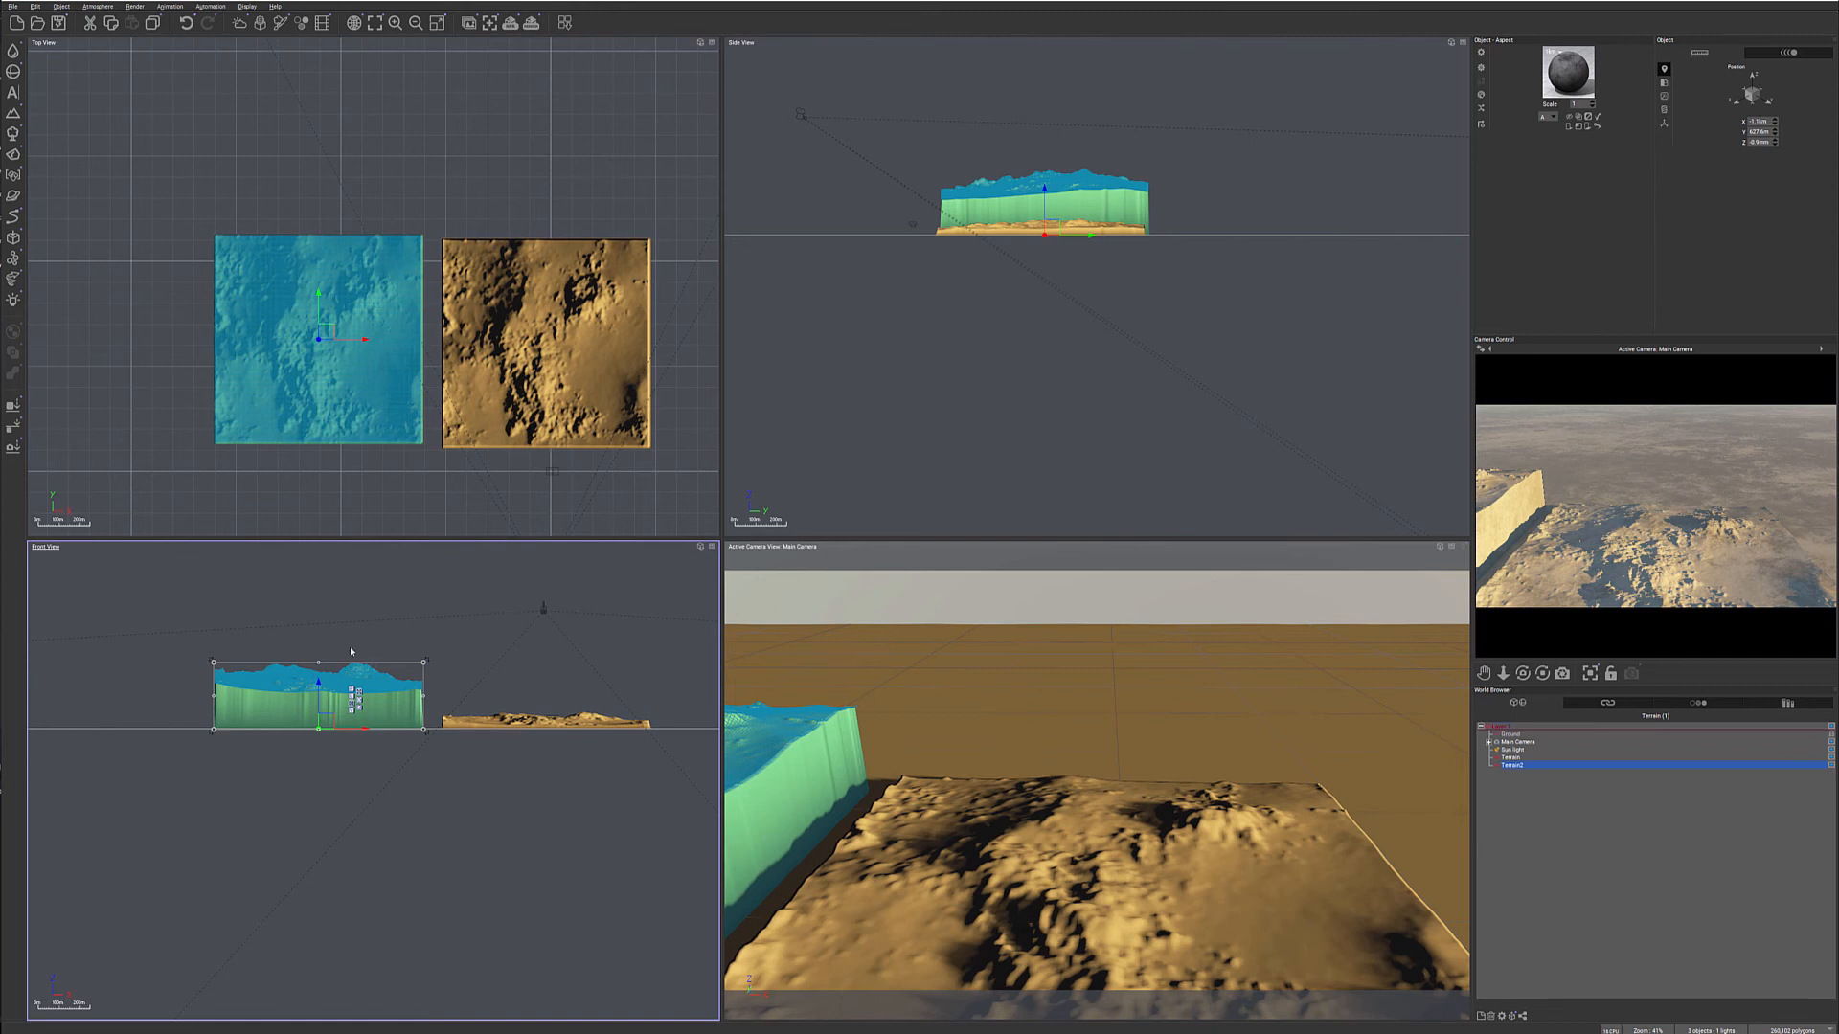
mouse_move(319, 661)
mouse_down()
mouse_move(309, 715)
mouse_move(311, 654)
mouse_up()
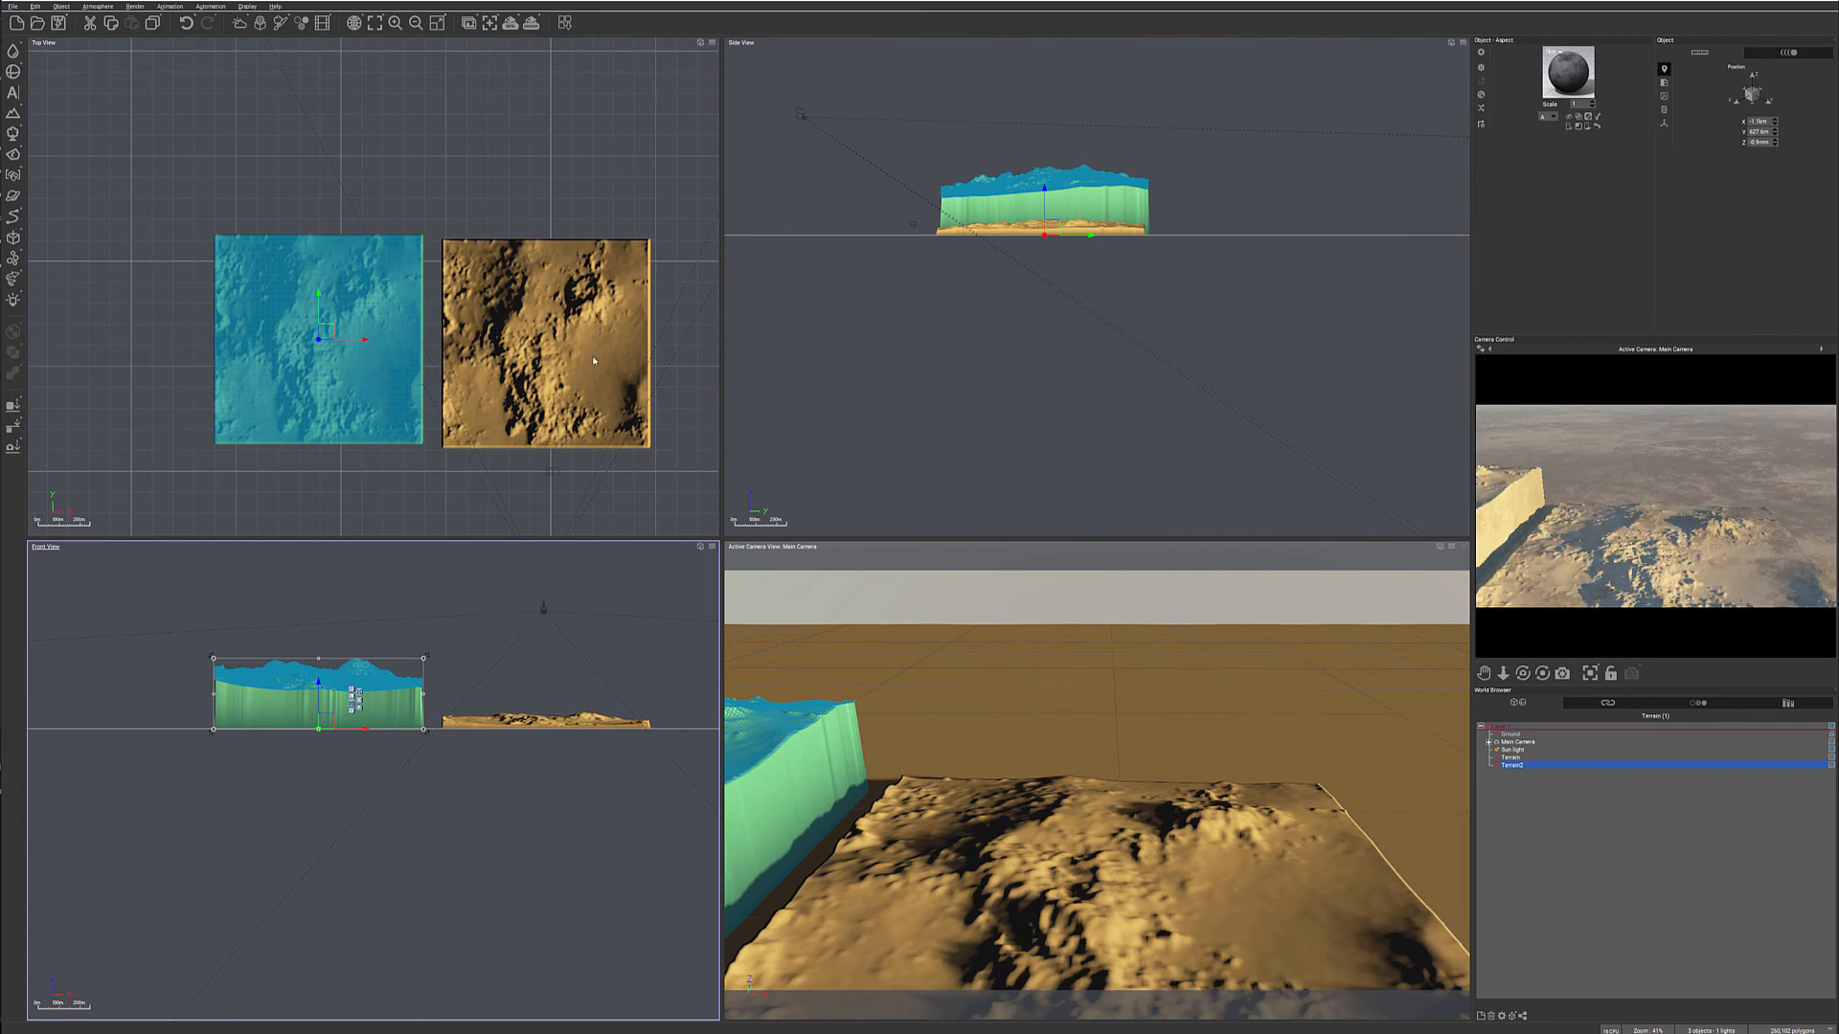
- Reopen the original terrain's altitude graph and make room between the Offset and Altitude nodes, bringing Offset nearly level with Terrain Fractal
click(555, 302)
double_click(577, 268)
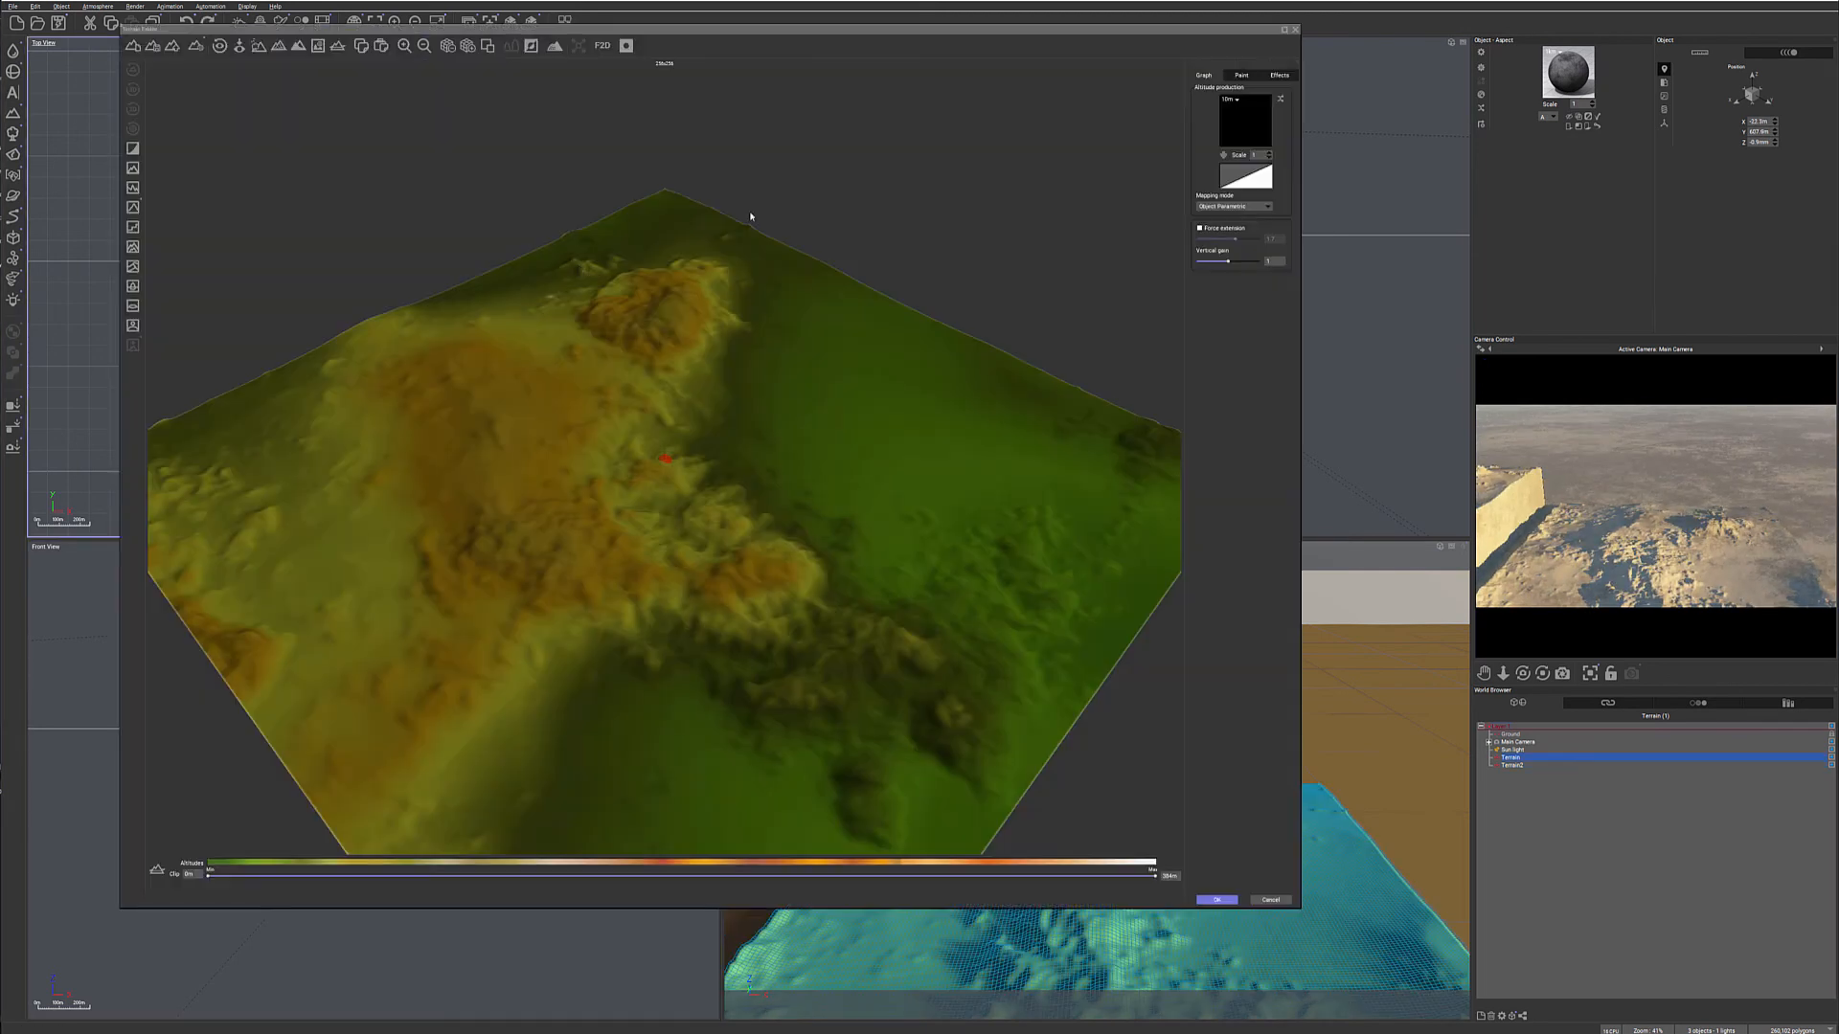
click(908, 44)
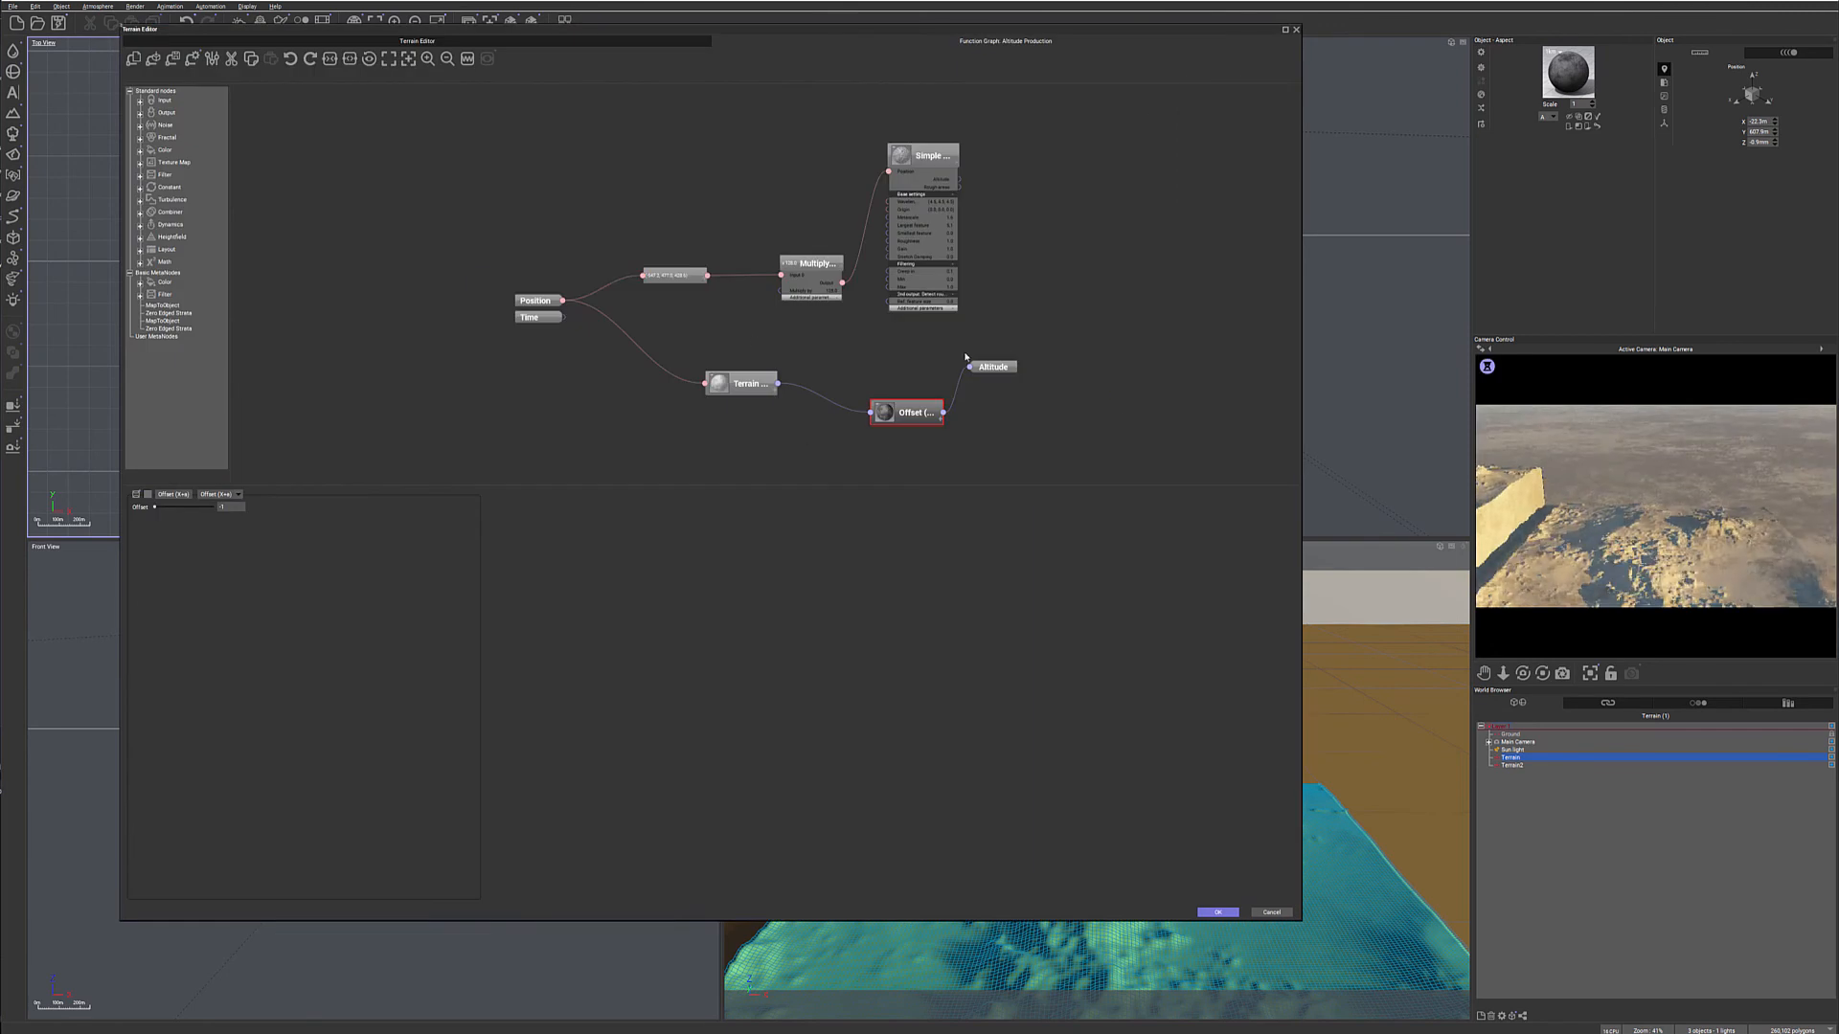
drag(986, 367, 1094, 367)
click(728, 383)
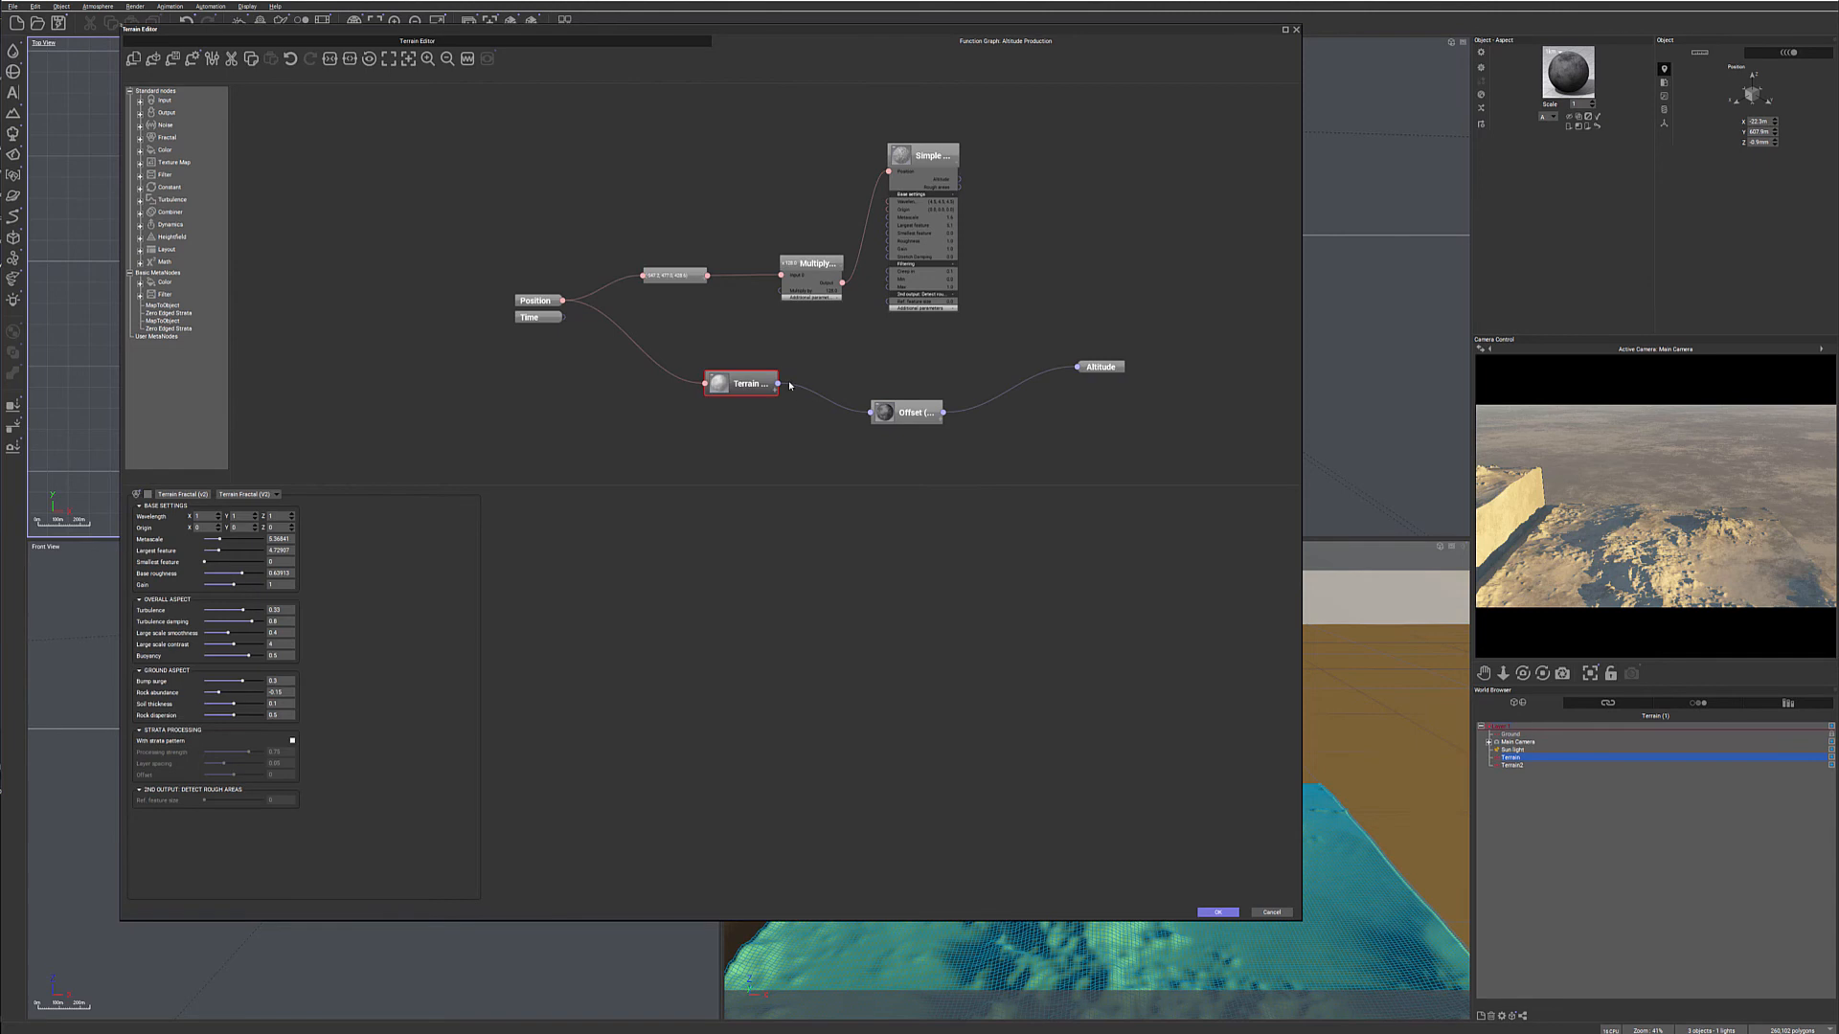
drag(951, 405, 900, 376)
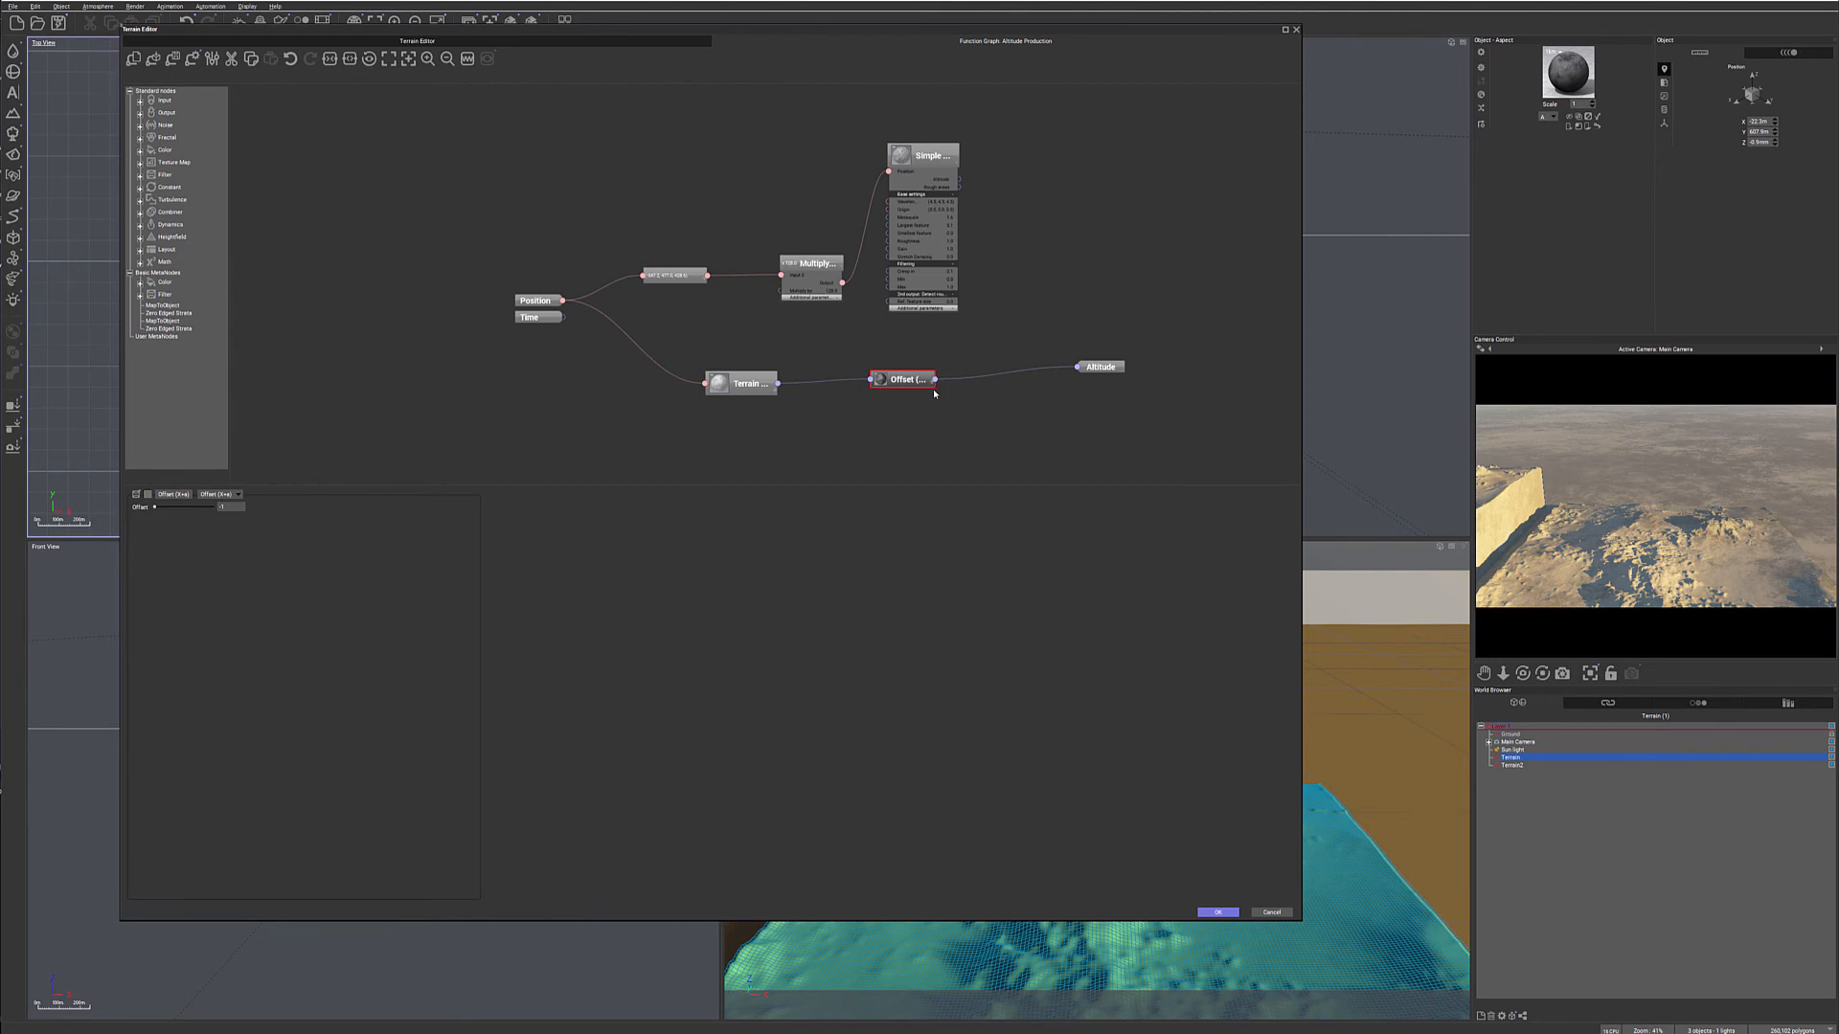
mouse_move(937, 370)
mouse_down()
mouse_move(956, 356)
mouse_move(906, 388)
mouse_up()
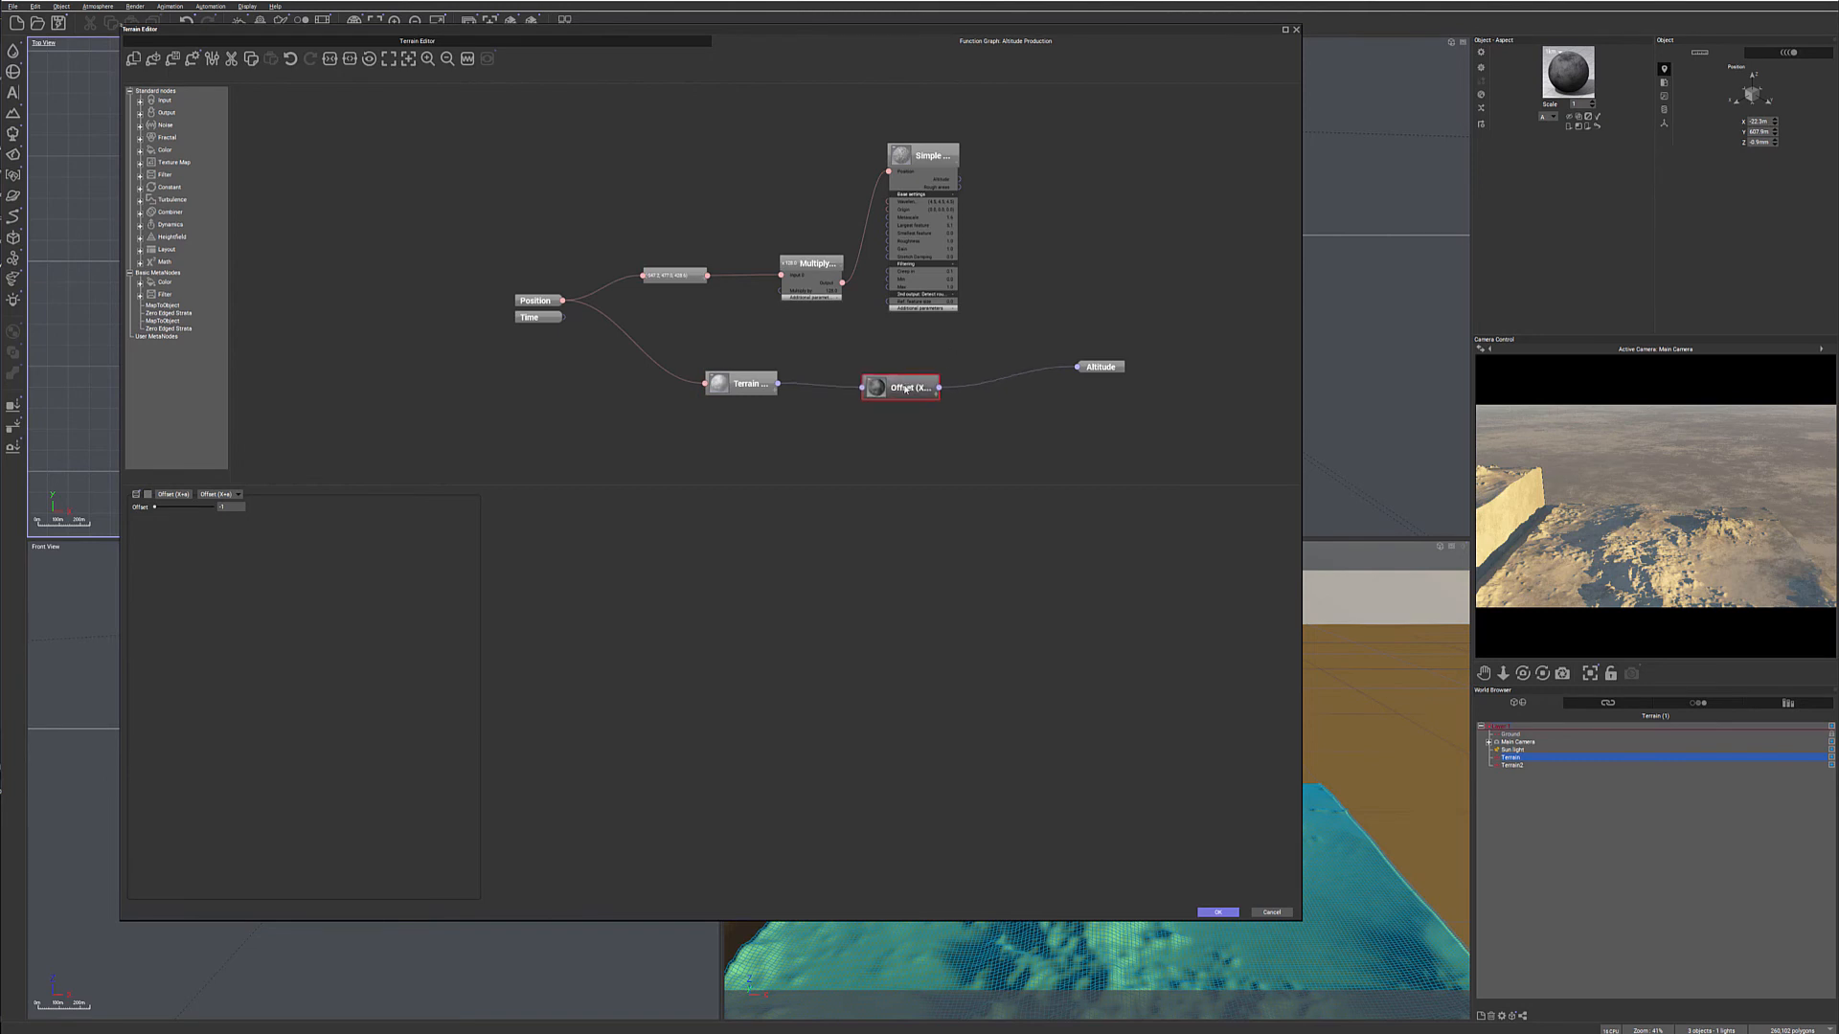
click(1079, 369)
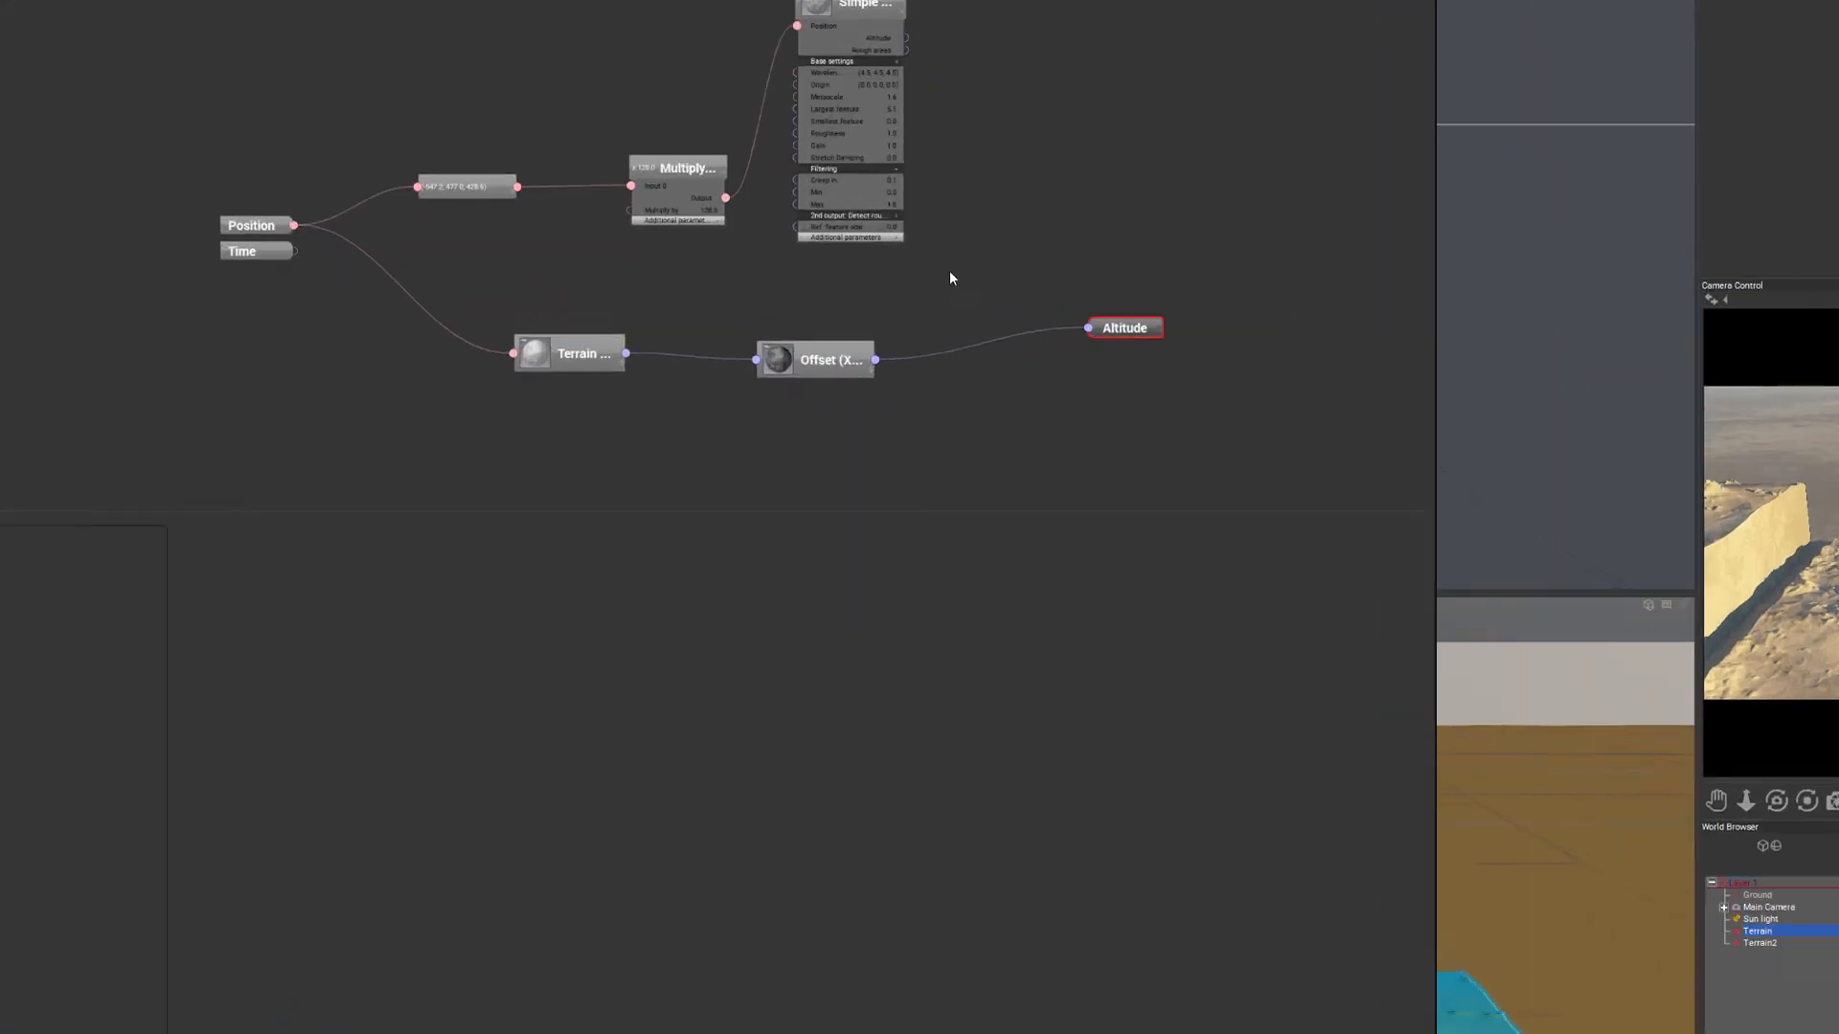
- Add an Opposite (-X) filter node below Offset and connect it between the Terrain Fractal's output and Altitude, bypassing Offset
right_click(951, 273)
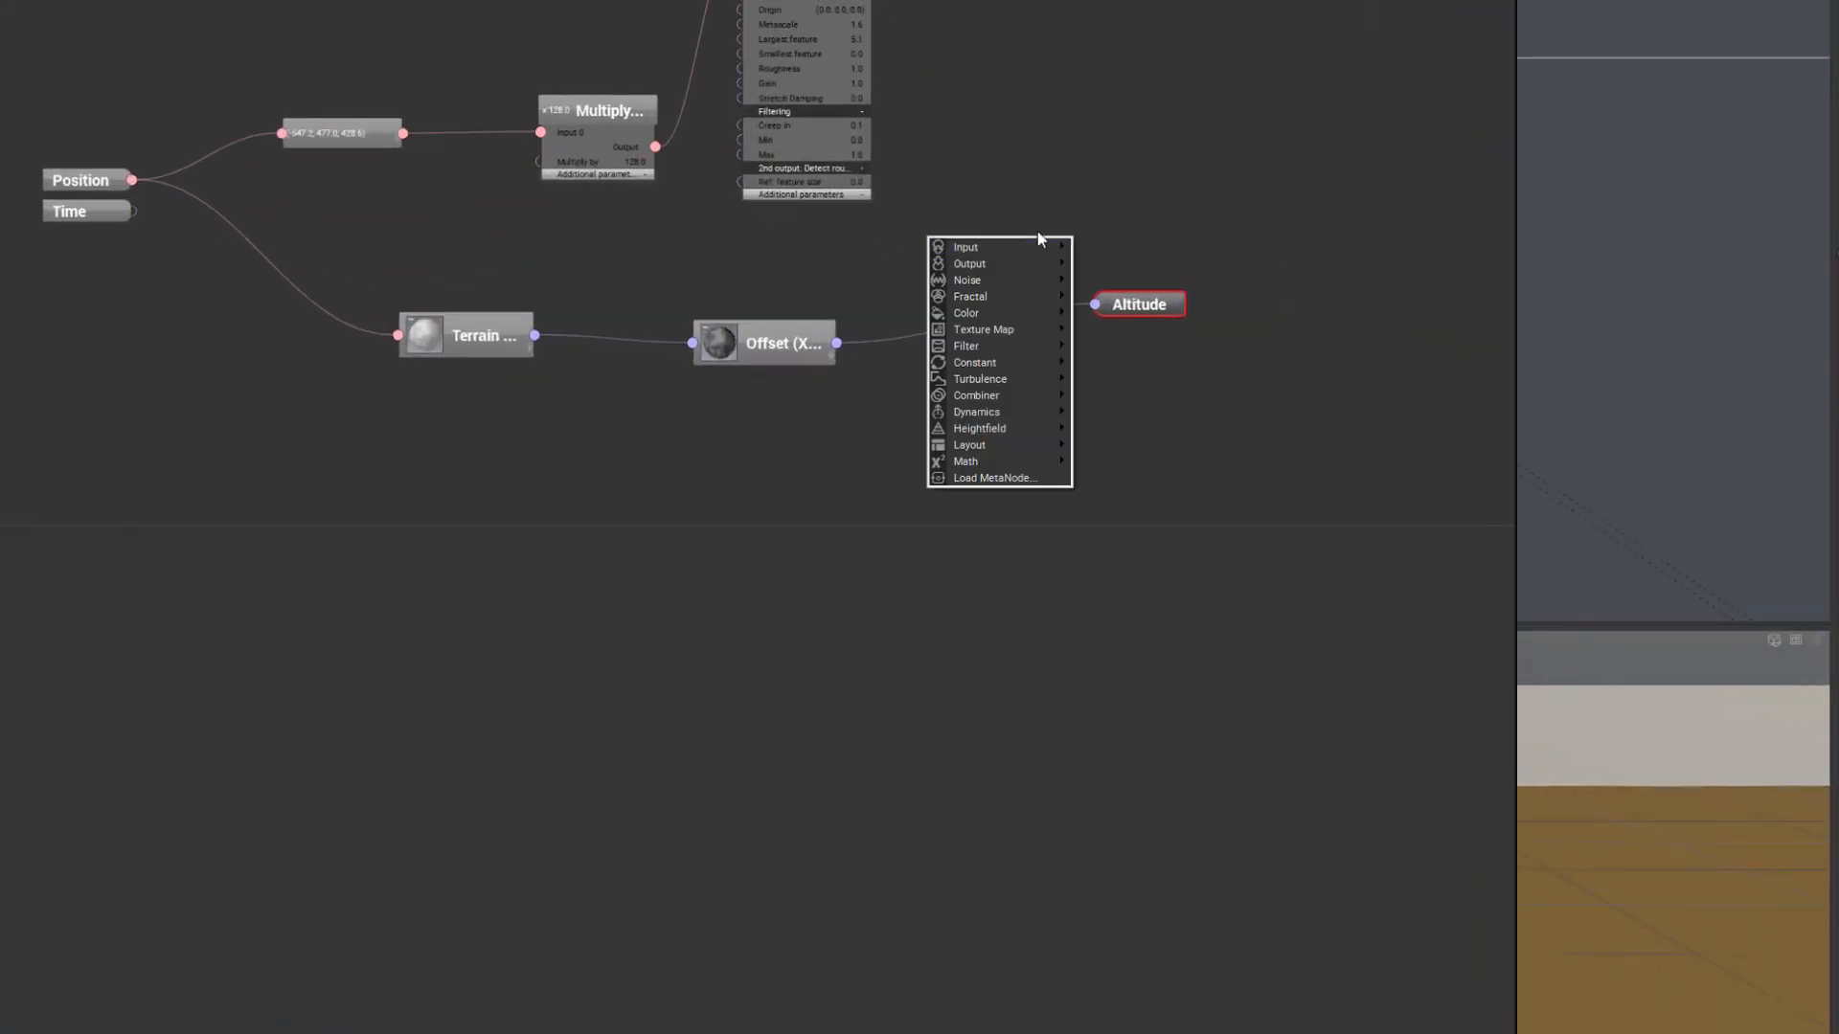
mouse_move(1020, 279)
mouse_move(996, 331)
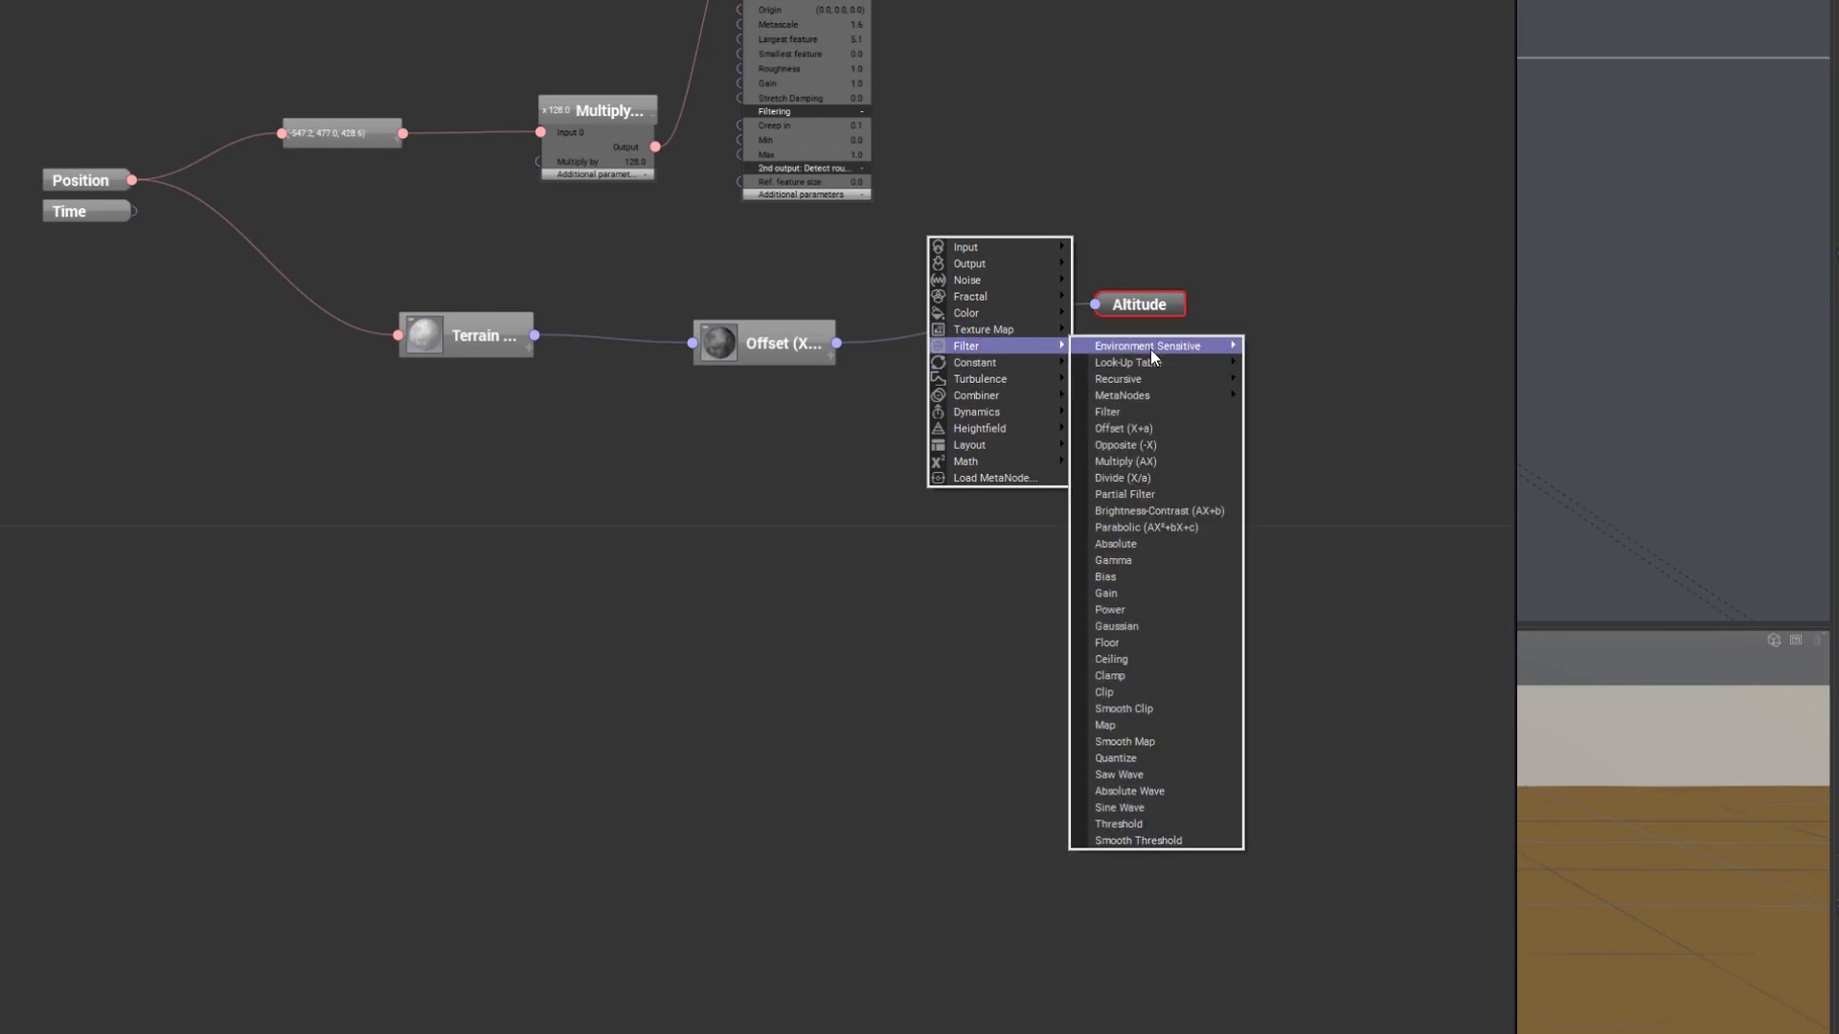
mouse_move(1151, 349)
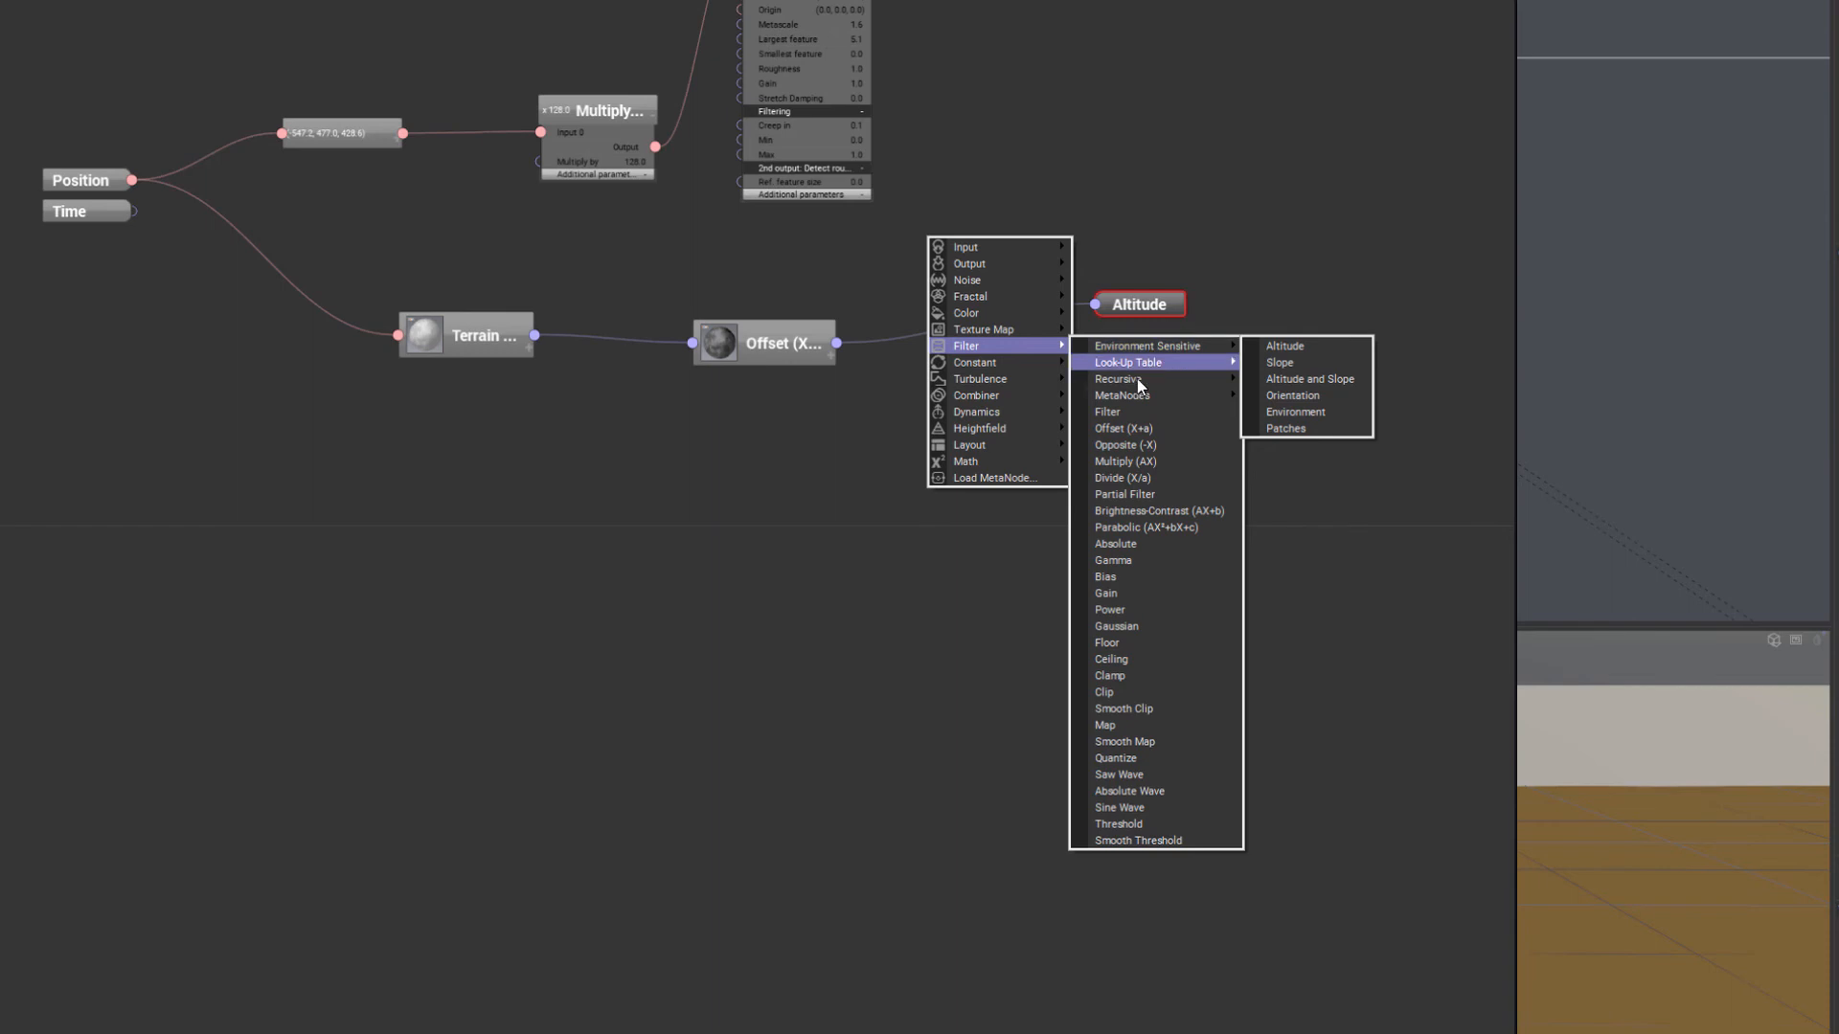
click(1176, 442)
drag(957, 242, 962, 393)
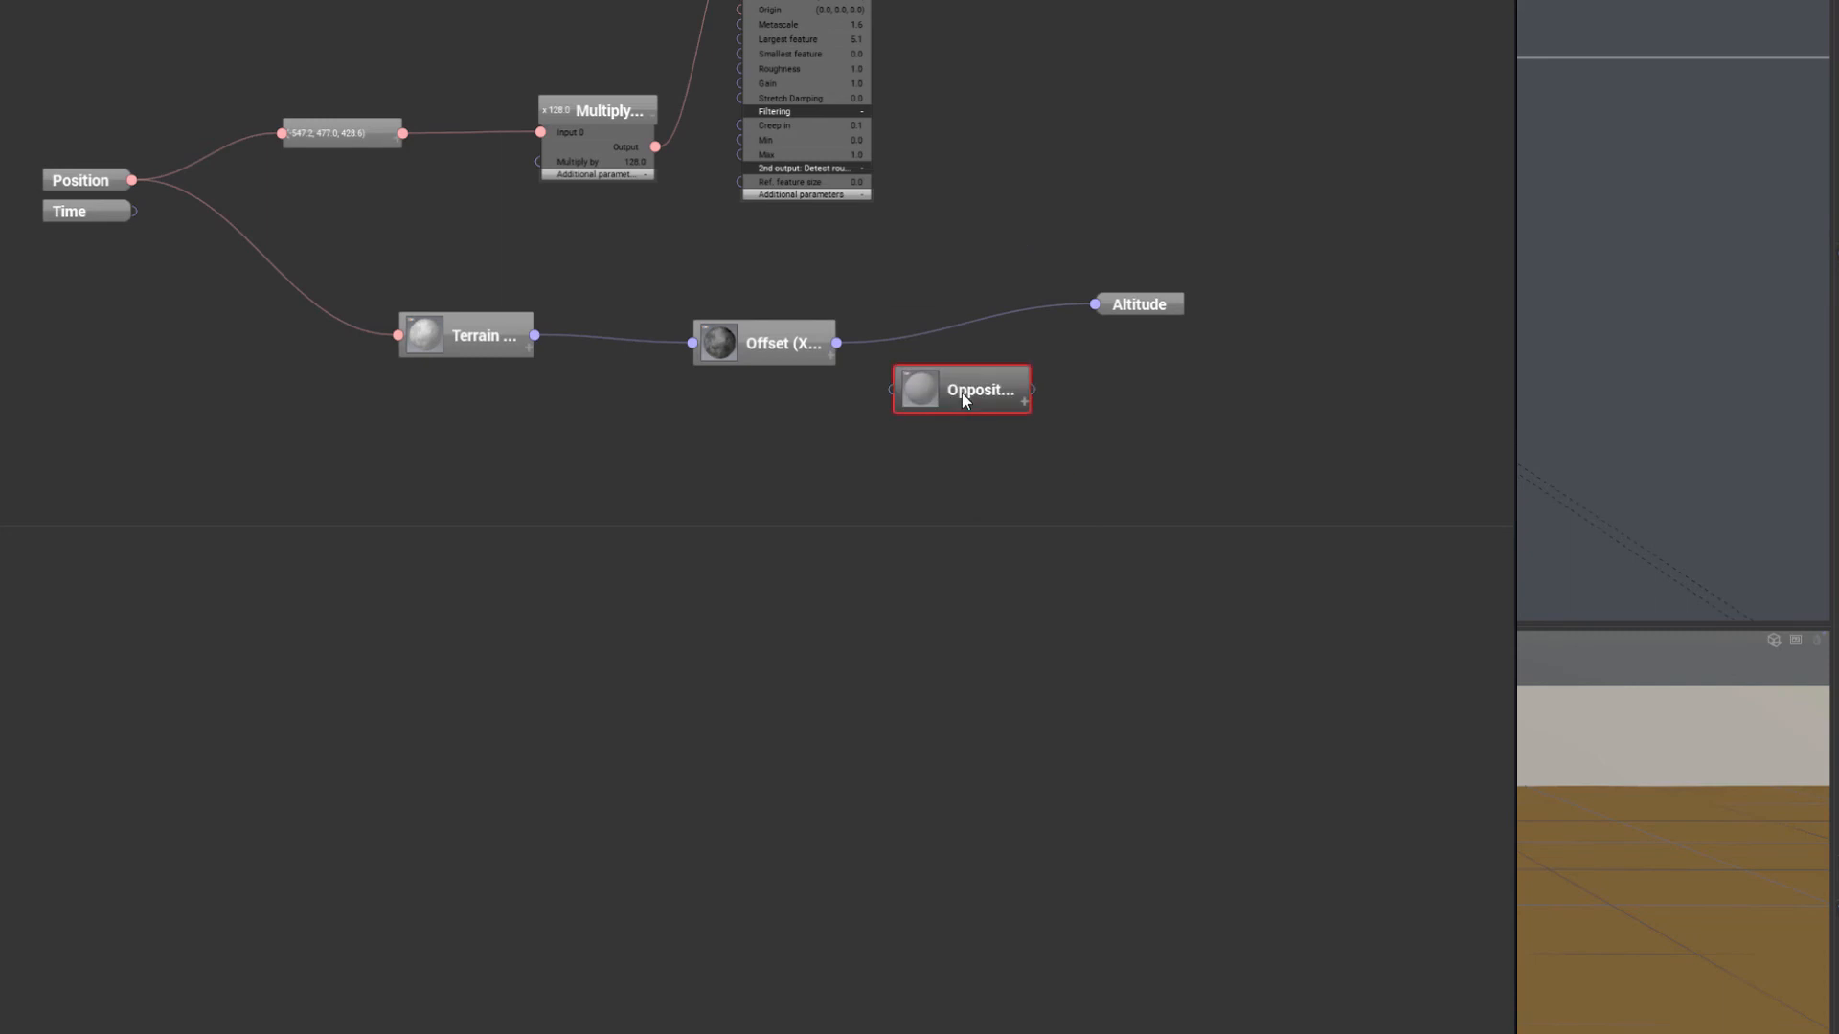
drag(535, 336, 1079, 367)
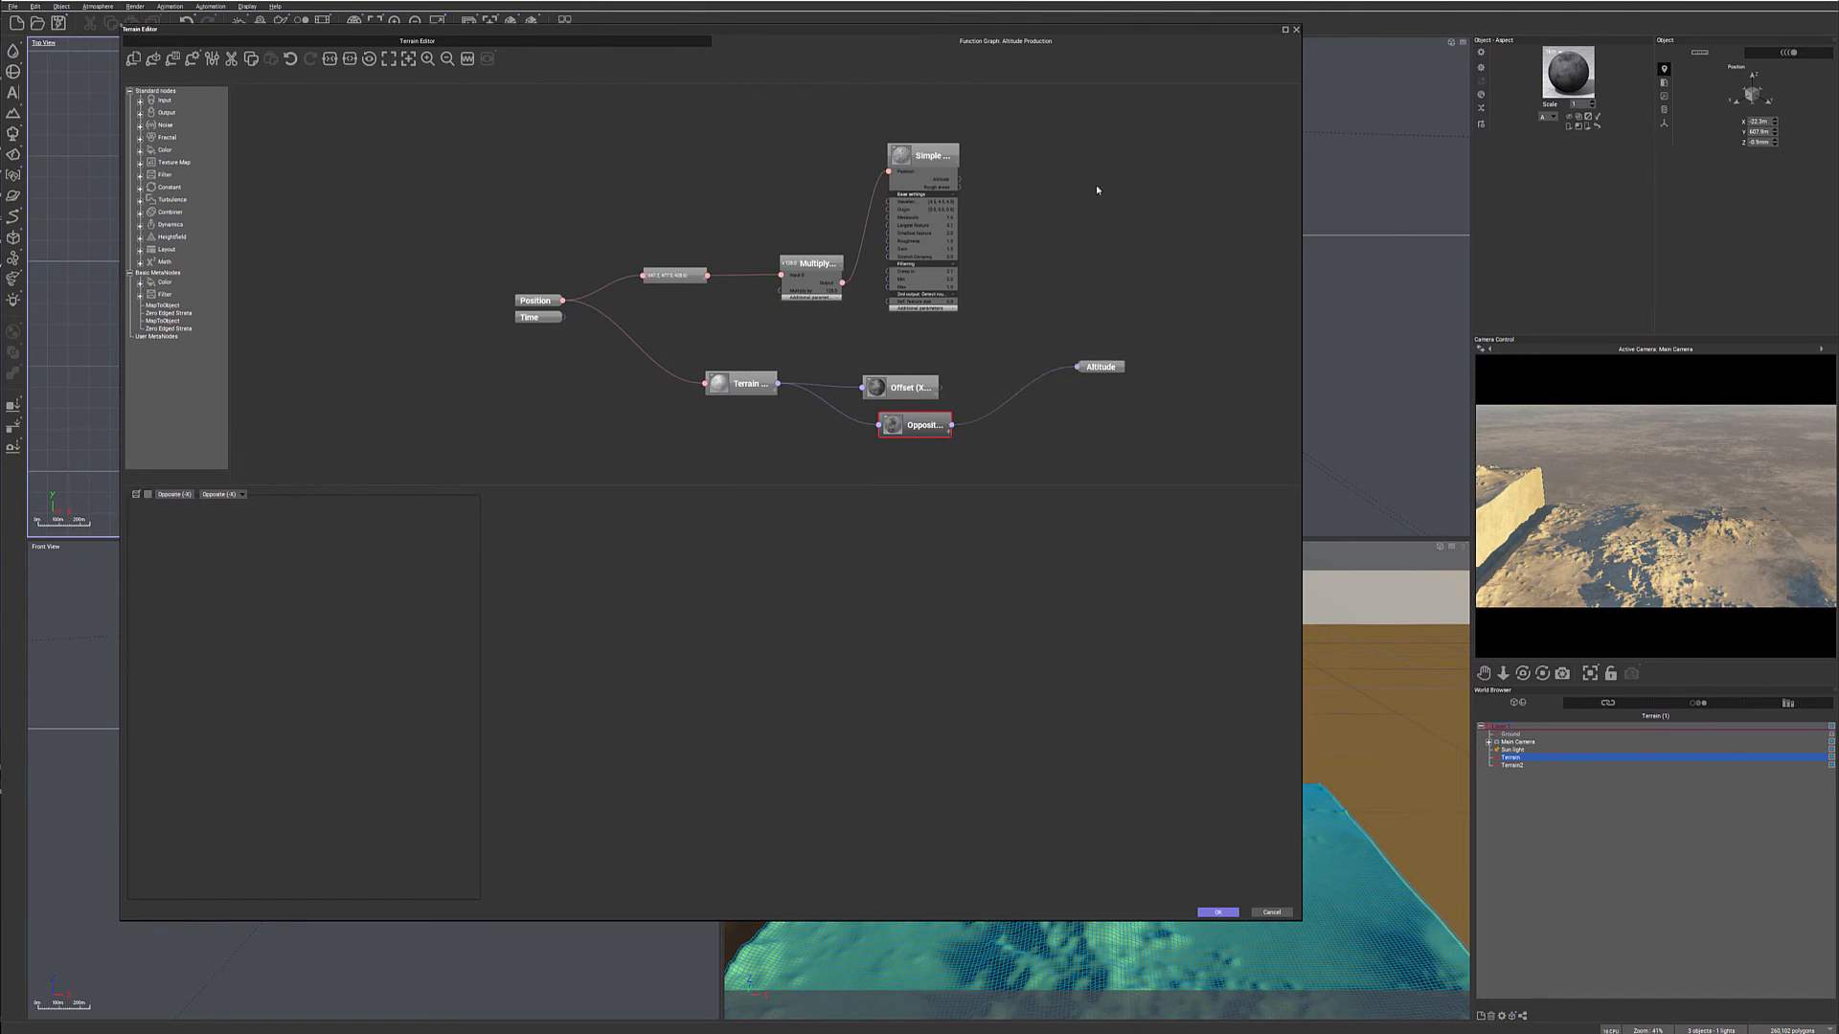
- Refresh the camera preview and inspect the relief produced by the Opposite filter from another angle in the Terrain Editor
click(1725, 556)
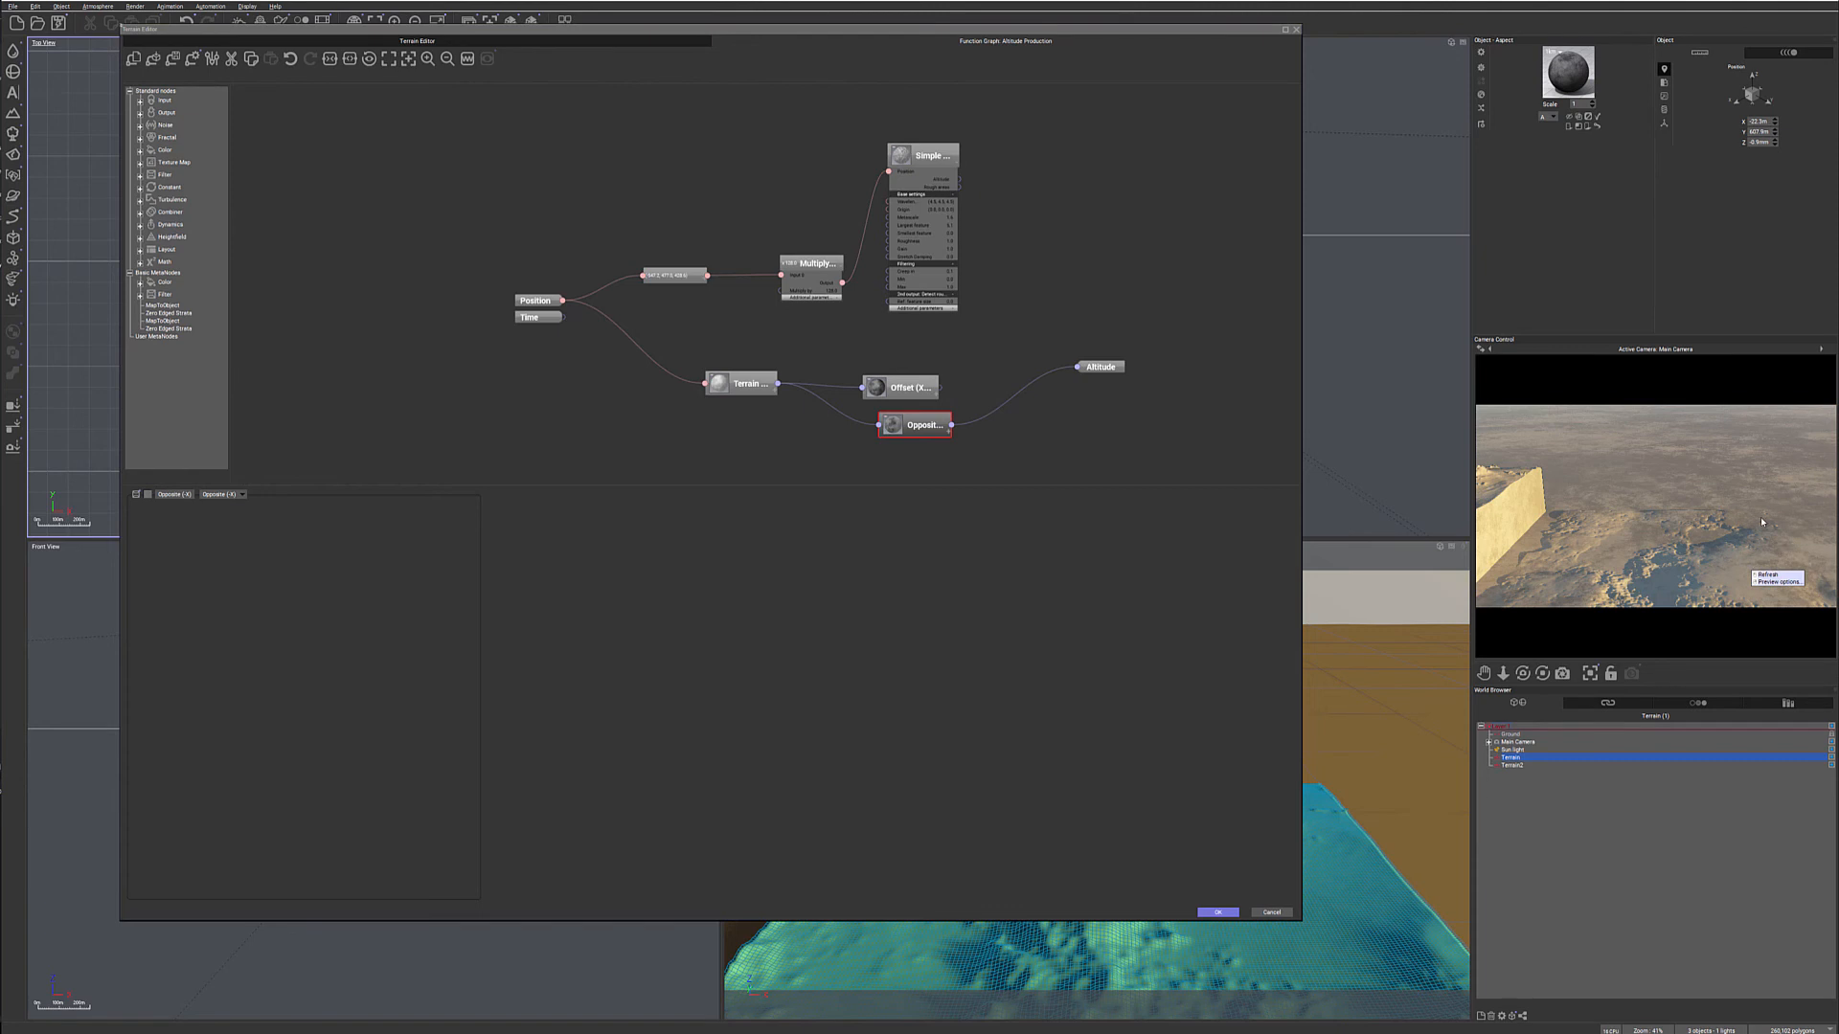
click(415, 40)
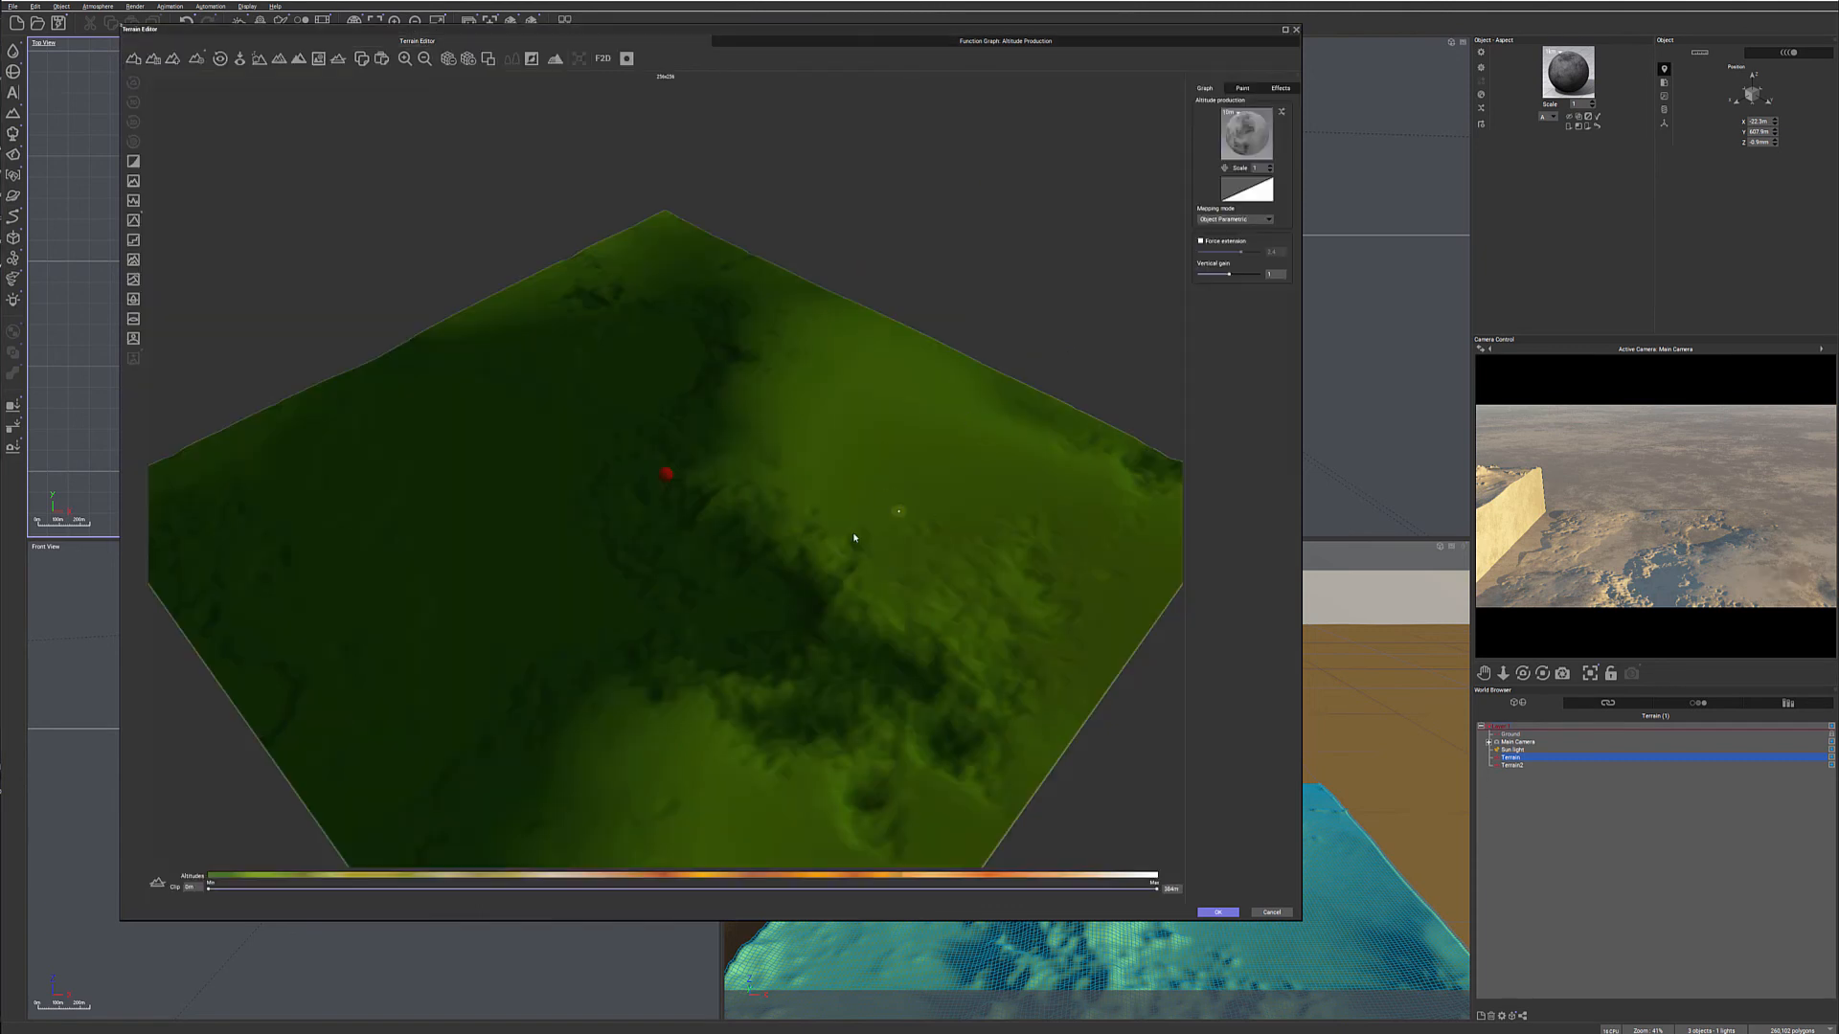
mouse_move(771, 534)
mouse_down()
mouse_move(743, 537)
mouse_move(808, 484)
mouse_move(780, 552)
mouse_move(687, 561)
mouse_move(671, 506)
mouse_move(783, 559)
mouse_up()
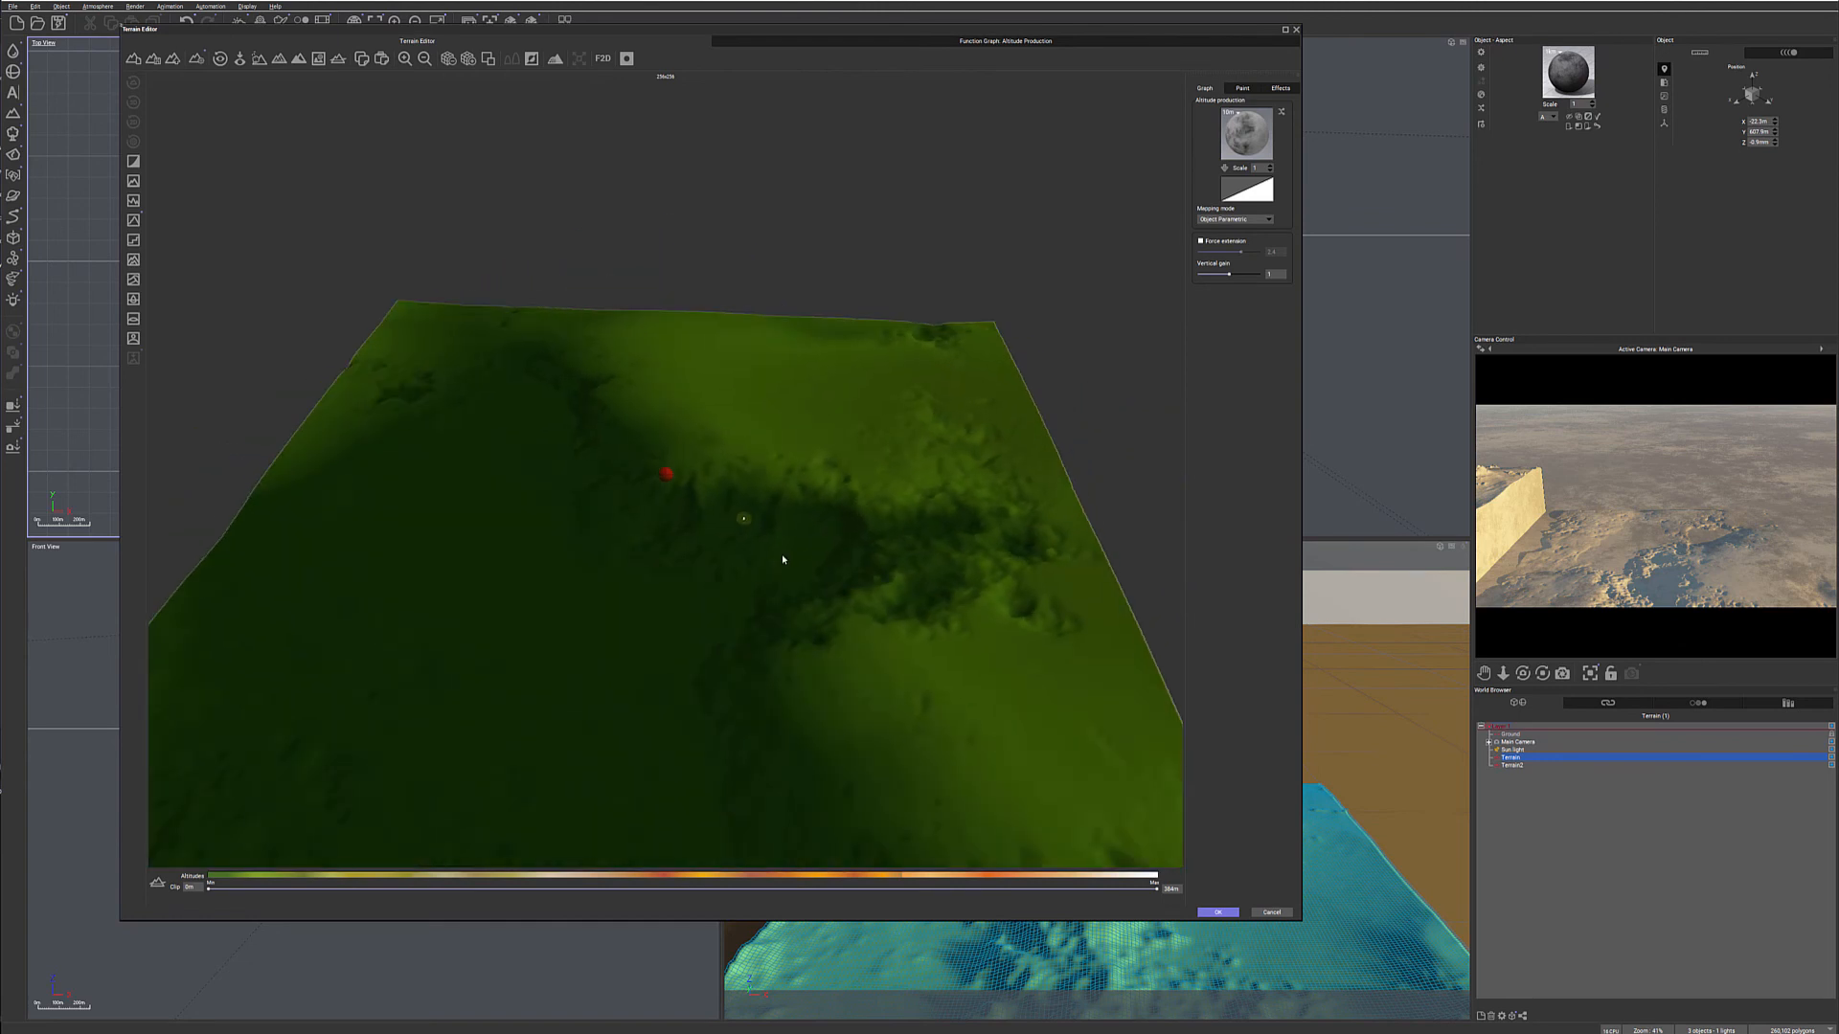
- Return to the altitude graph, move Offset up, and delete the unused Simple Fractal chain with its Multiply and constant vector nodes
click(910, 41)
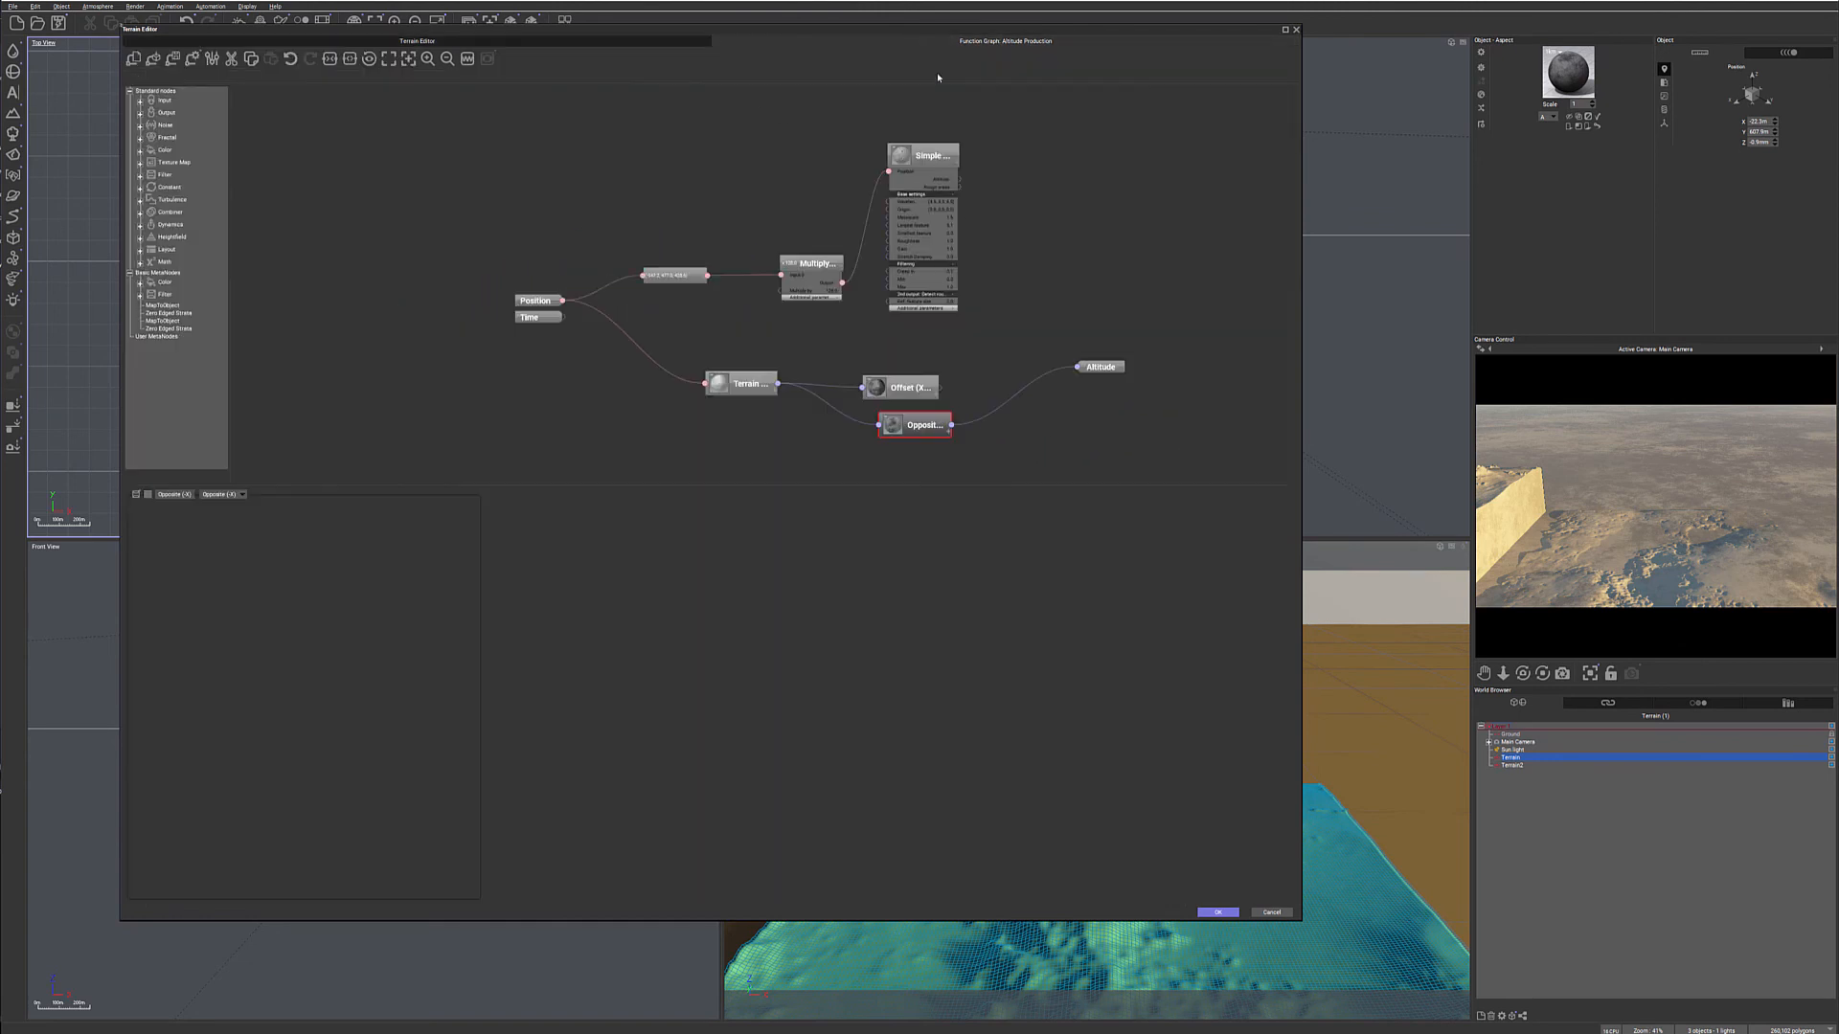
mouse_move(905, 387)
mouse_down()
mouse_move(906, 356)
mouse_move(917, 367)
mouse_up()
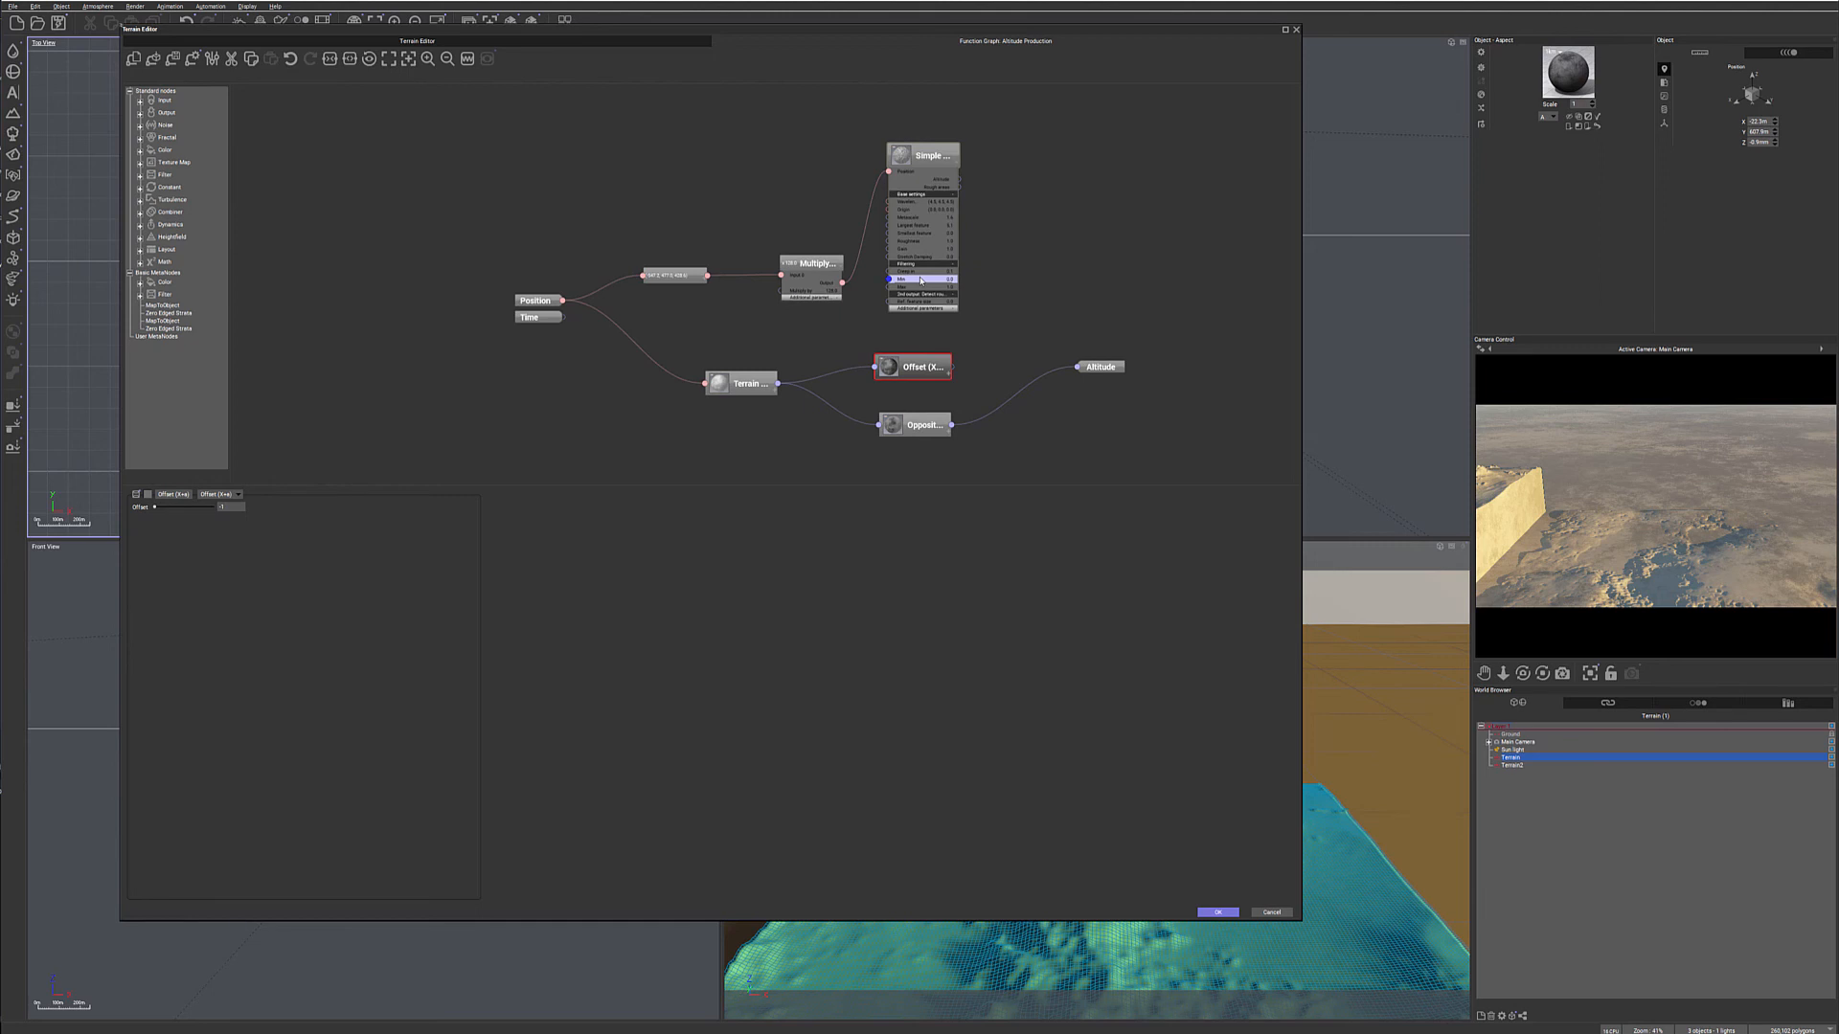
drag(1034, 115, 655, 330)
key(Delete)
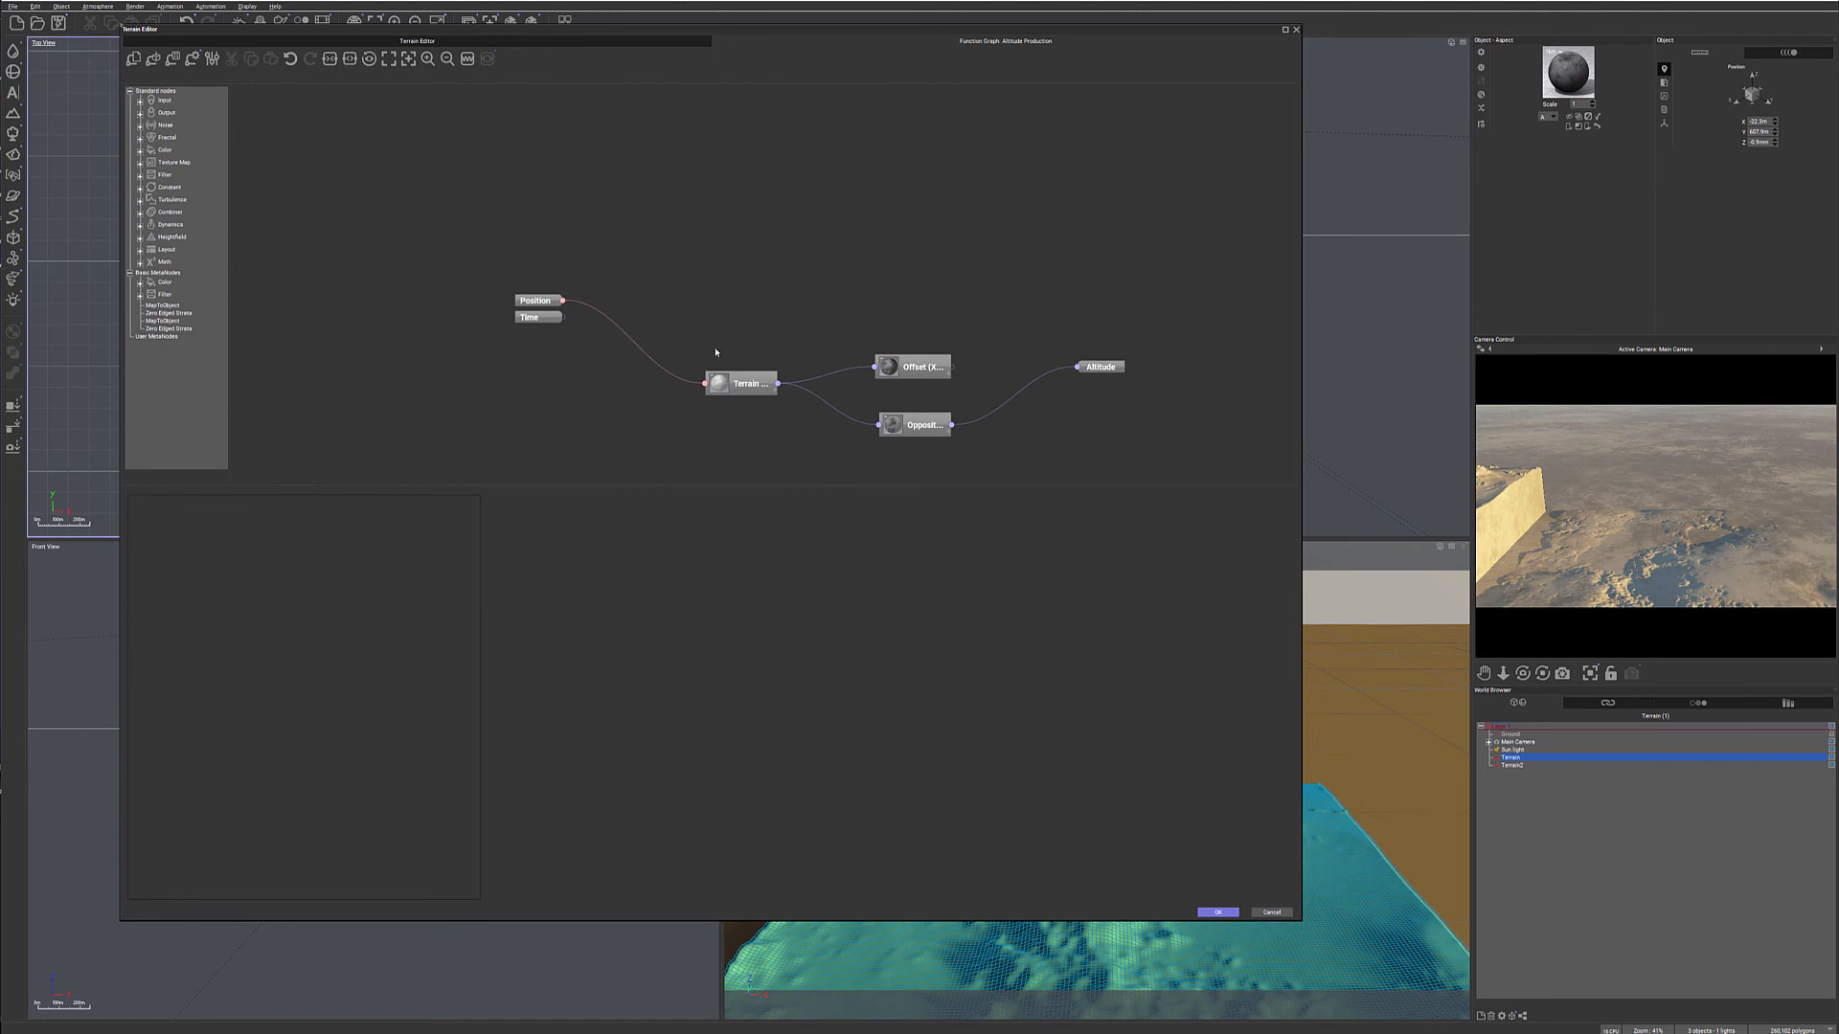
- Rearrange the remaining nodes, route Offset's output into the Opposite filter's input, and accept the terrain edits
drag(753, 376, 682, 285)
drag(914, 367, 878, 280)
drag(920, 426, 882, 344)
drag(1107, 365, 1124, 336)
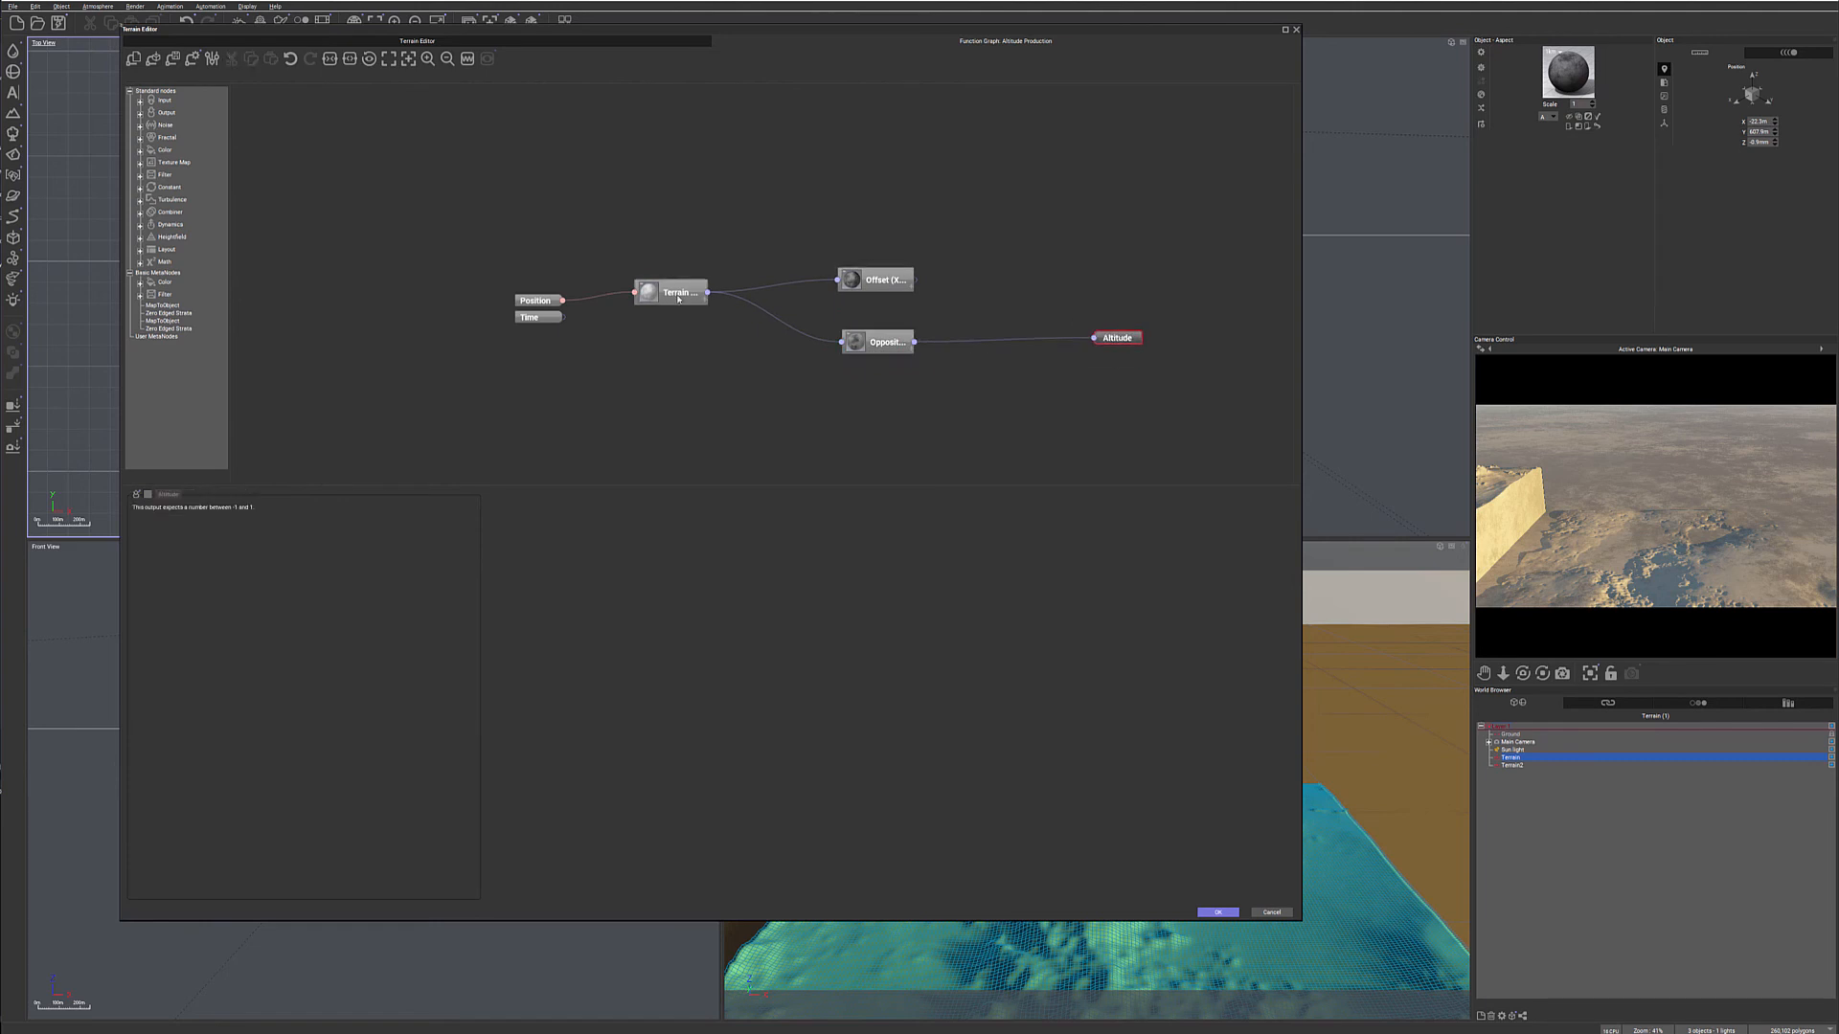
drag(674, 298, 646, 311)
drag(914, 280, 995, 324)
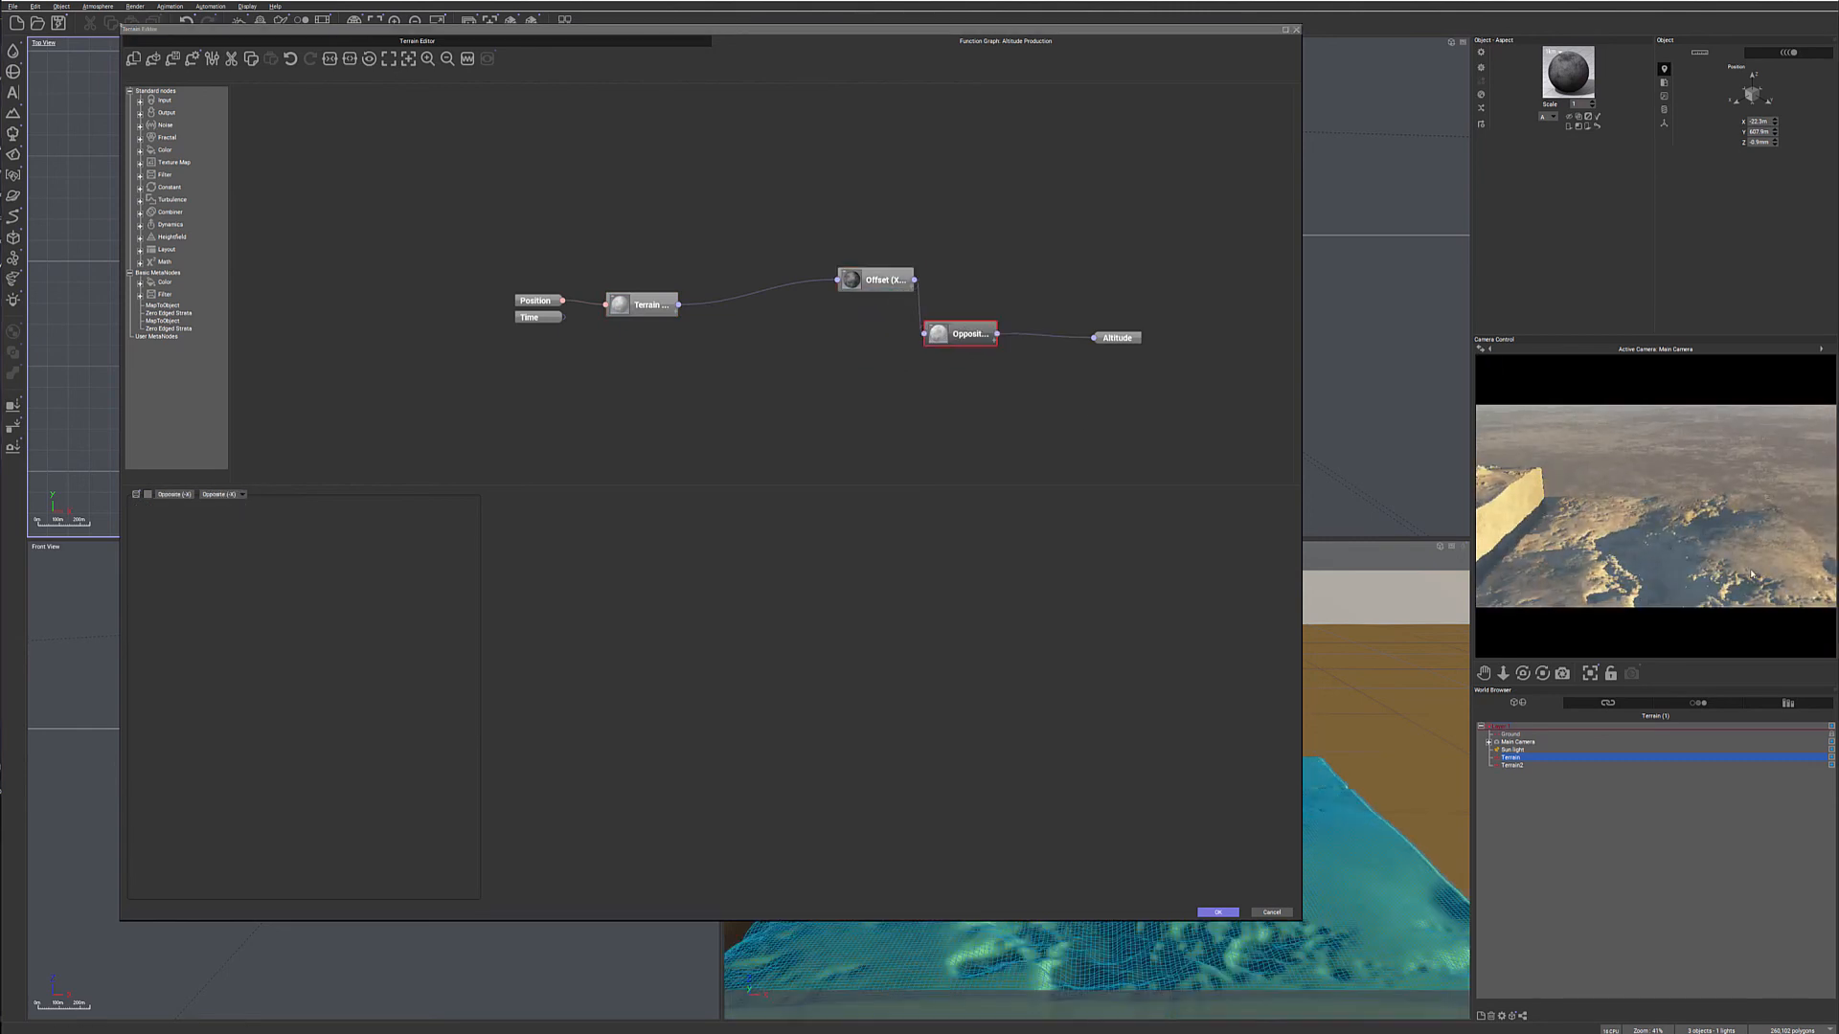
click(1216, 913)
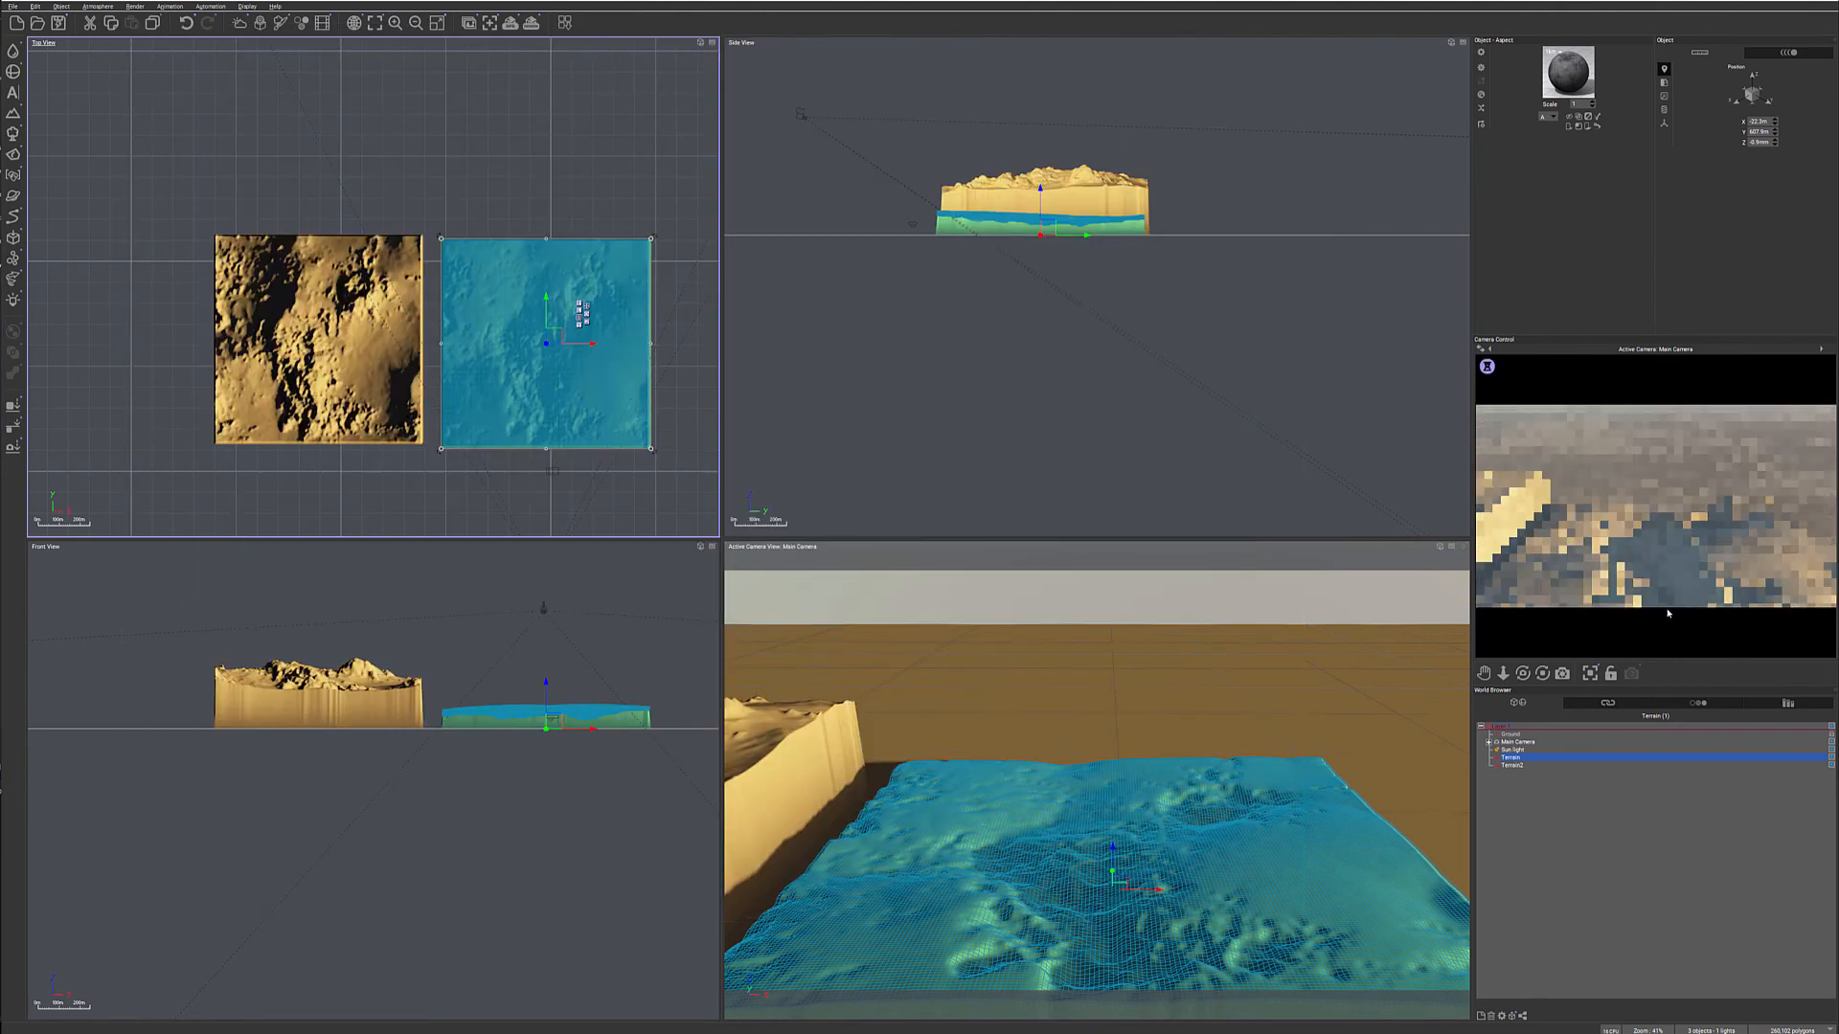
- Move the main camera farther back and between the two terrains so it frames both, and refresh the camera preview
click(1518, 741)
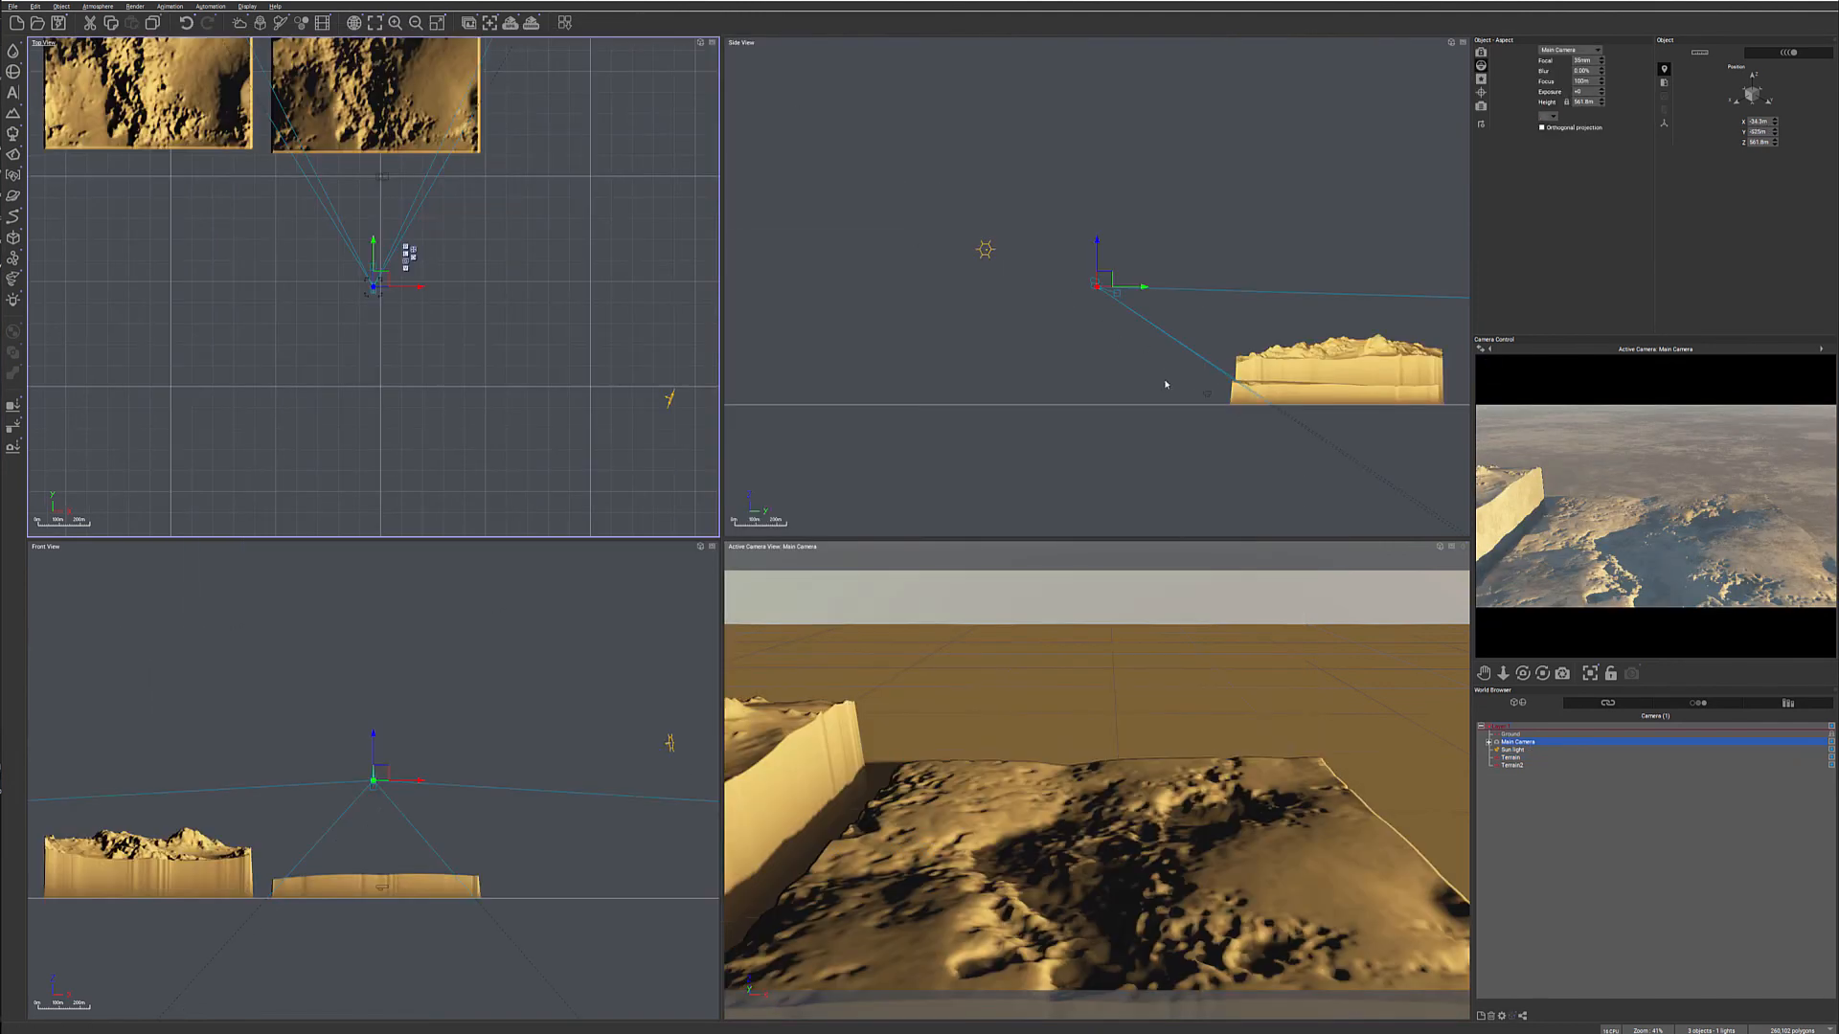
right_drag(1163, 383, 1100, 308)
mouse_move(1053, 219)
mouse_down()
mouse_move(1014, 221)
mouse_move(1026, 210)
mouse_up()
right_drag(475, 295, 686, 314)
drag(592, 379, 474, 464)
right_drag(929, 210, 907, 290)
drag(907, 290, 903, 226)
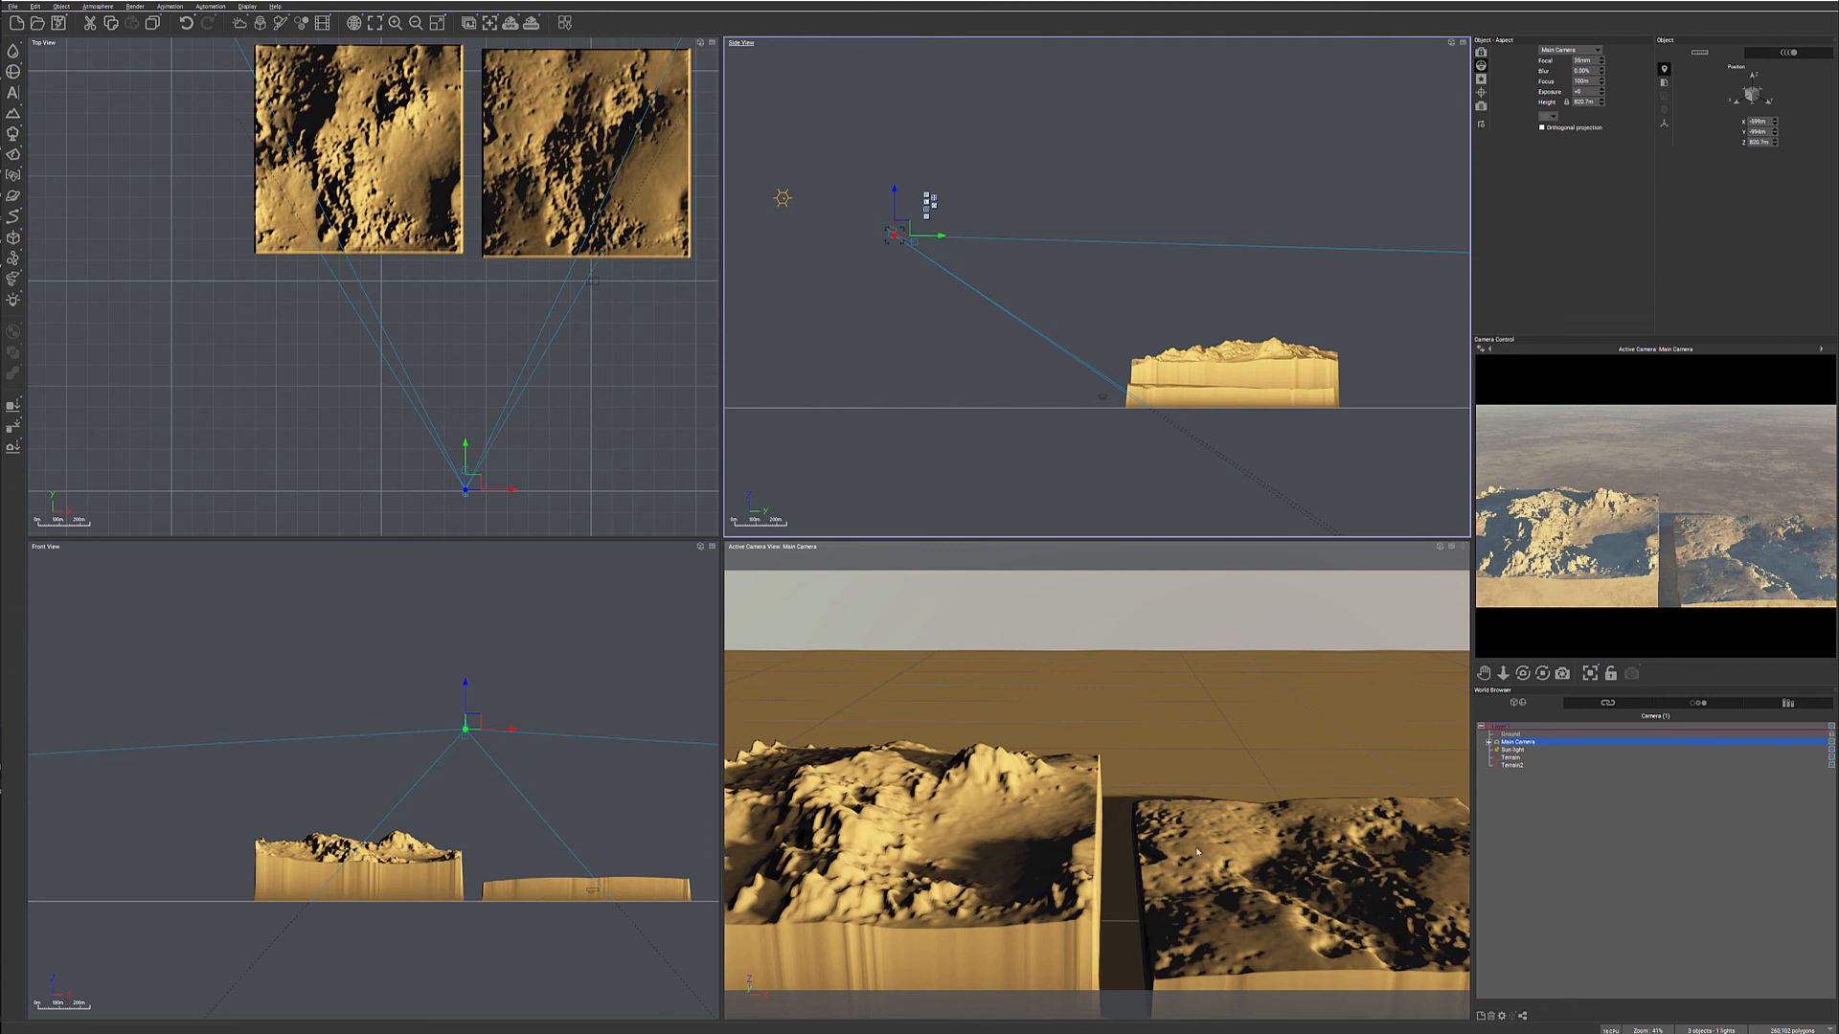
right_click(1753, 570)
- Reopen the original terrain's altitude graph and align the Offset and Opposite nodes in a row after Terrain Fractal
click(526, 160)
double_click(525, 160)
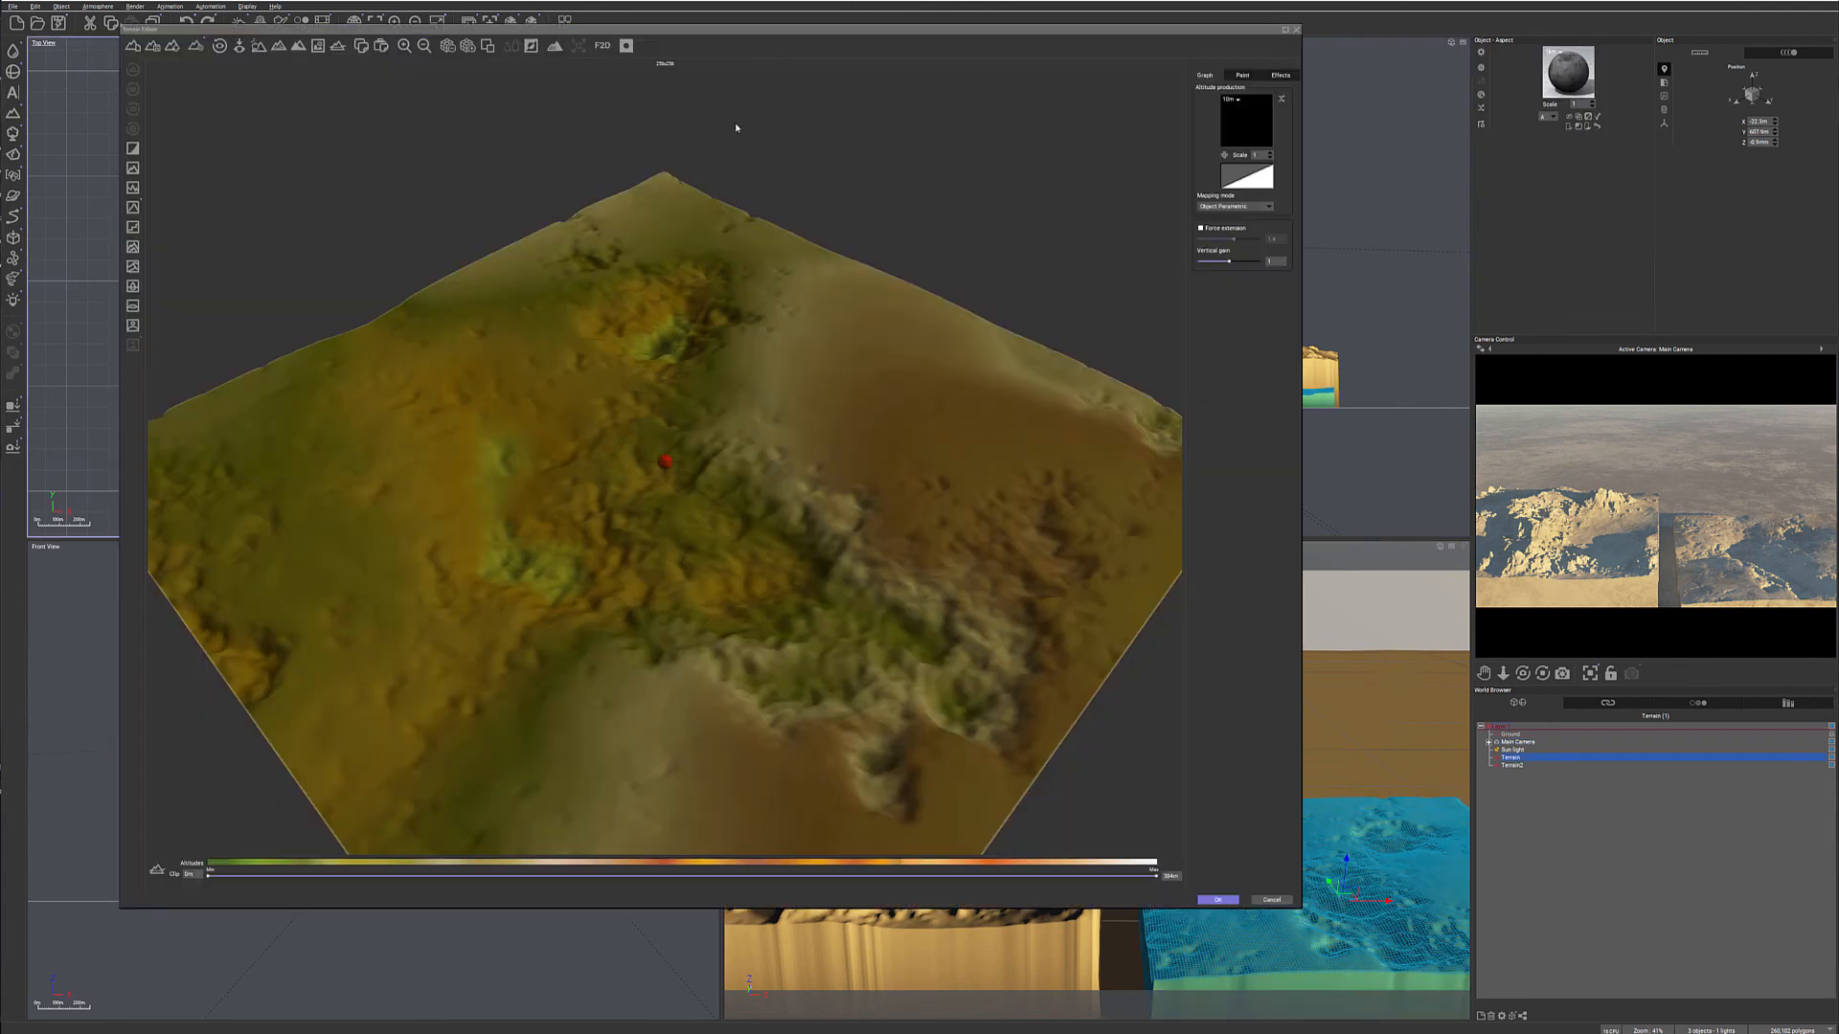
double_click(1246, 123)
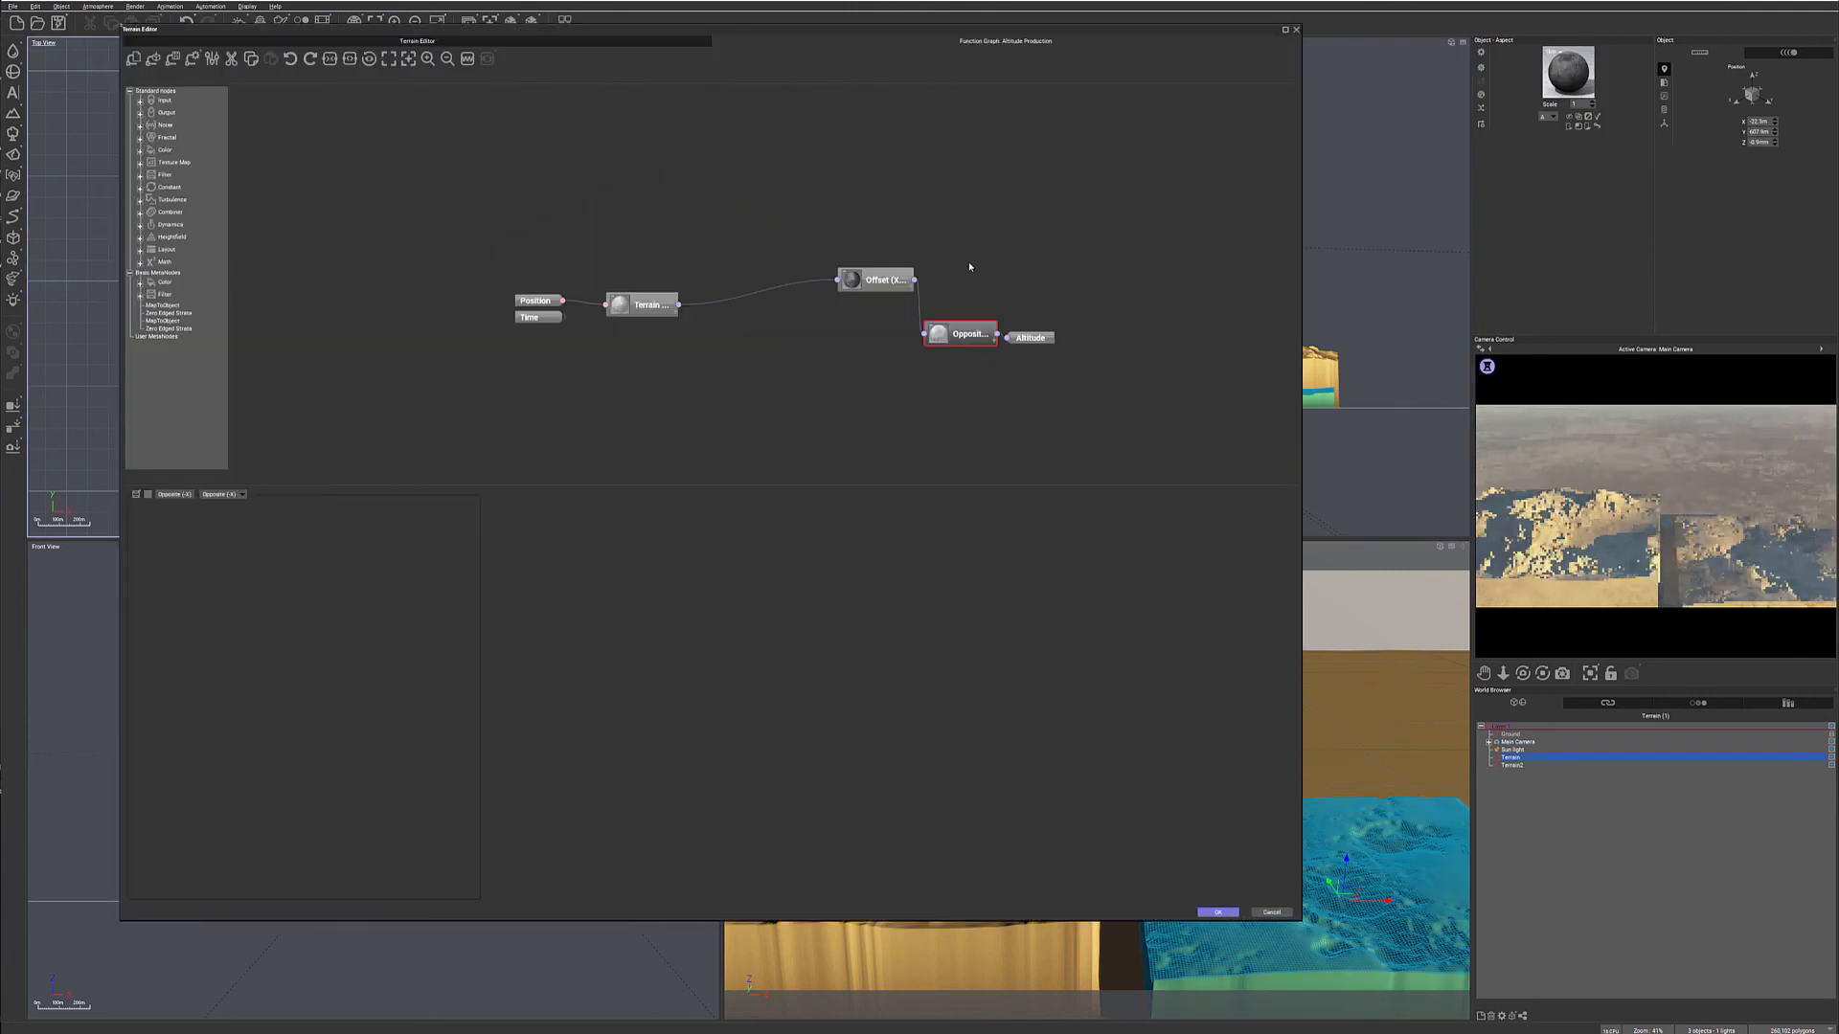
drag(788, 239, 910, 295)
drag(876, 280, 761, 299)
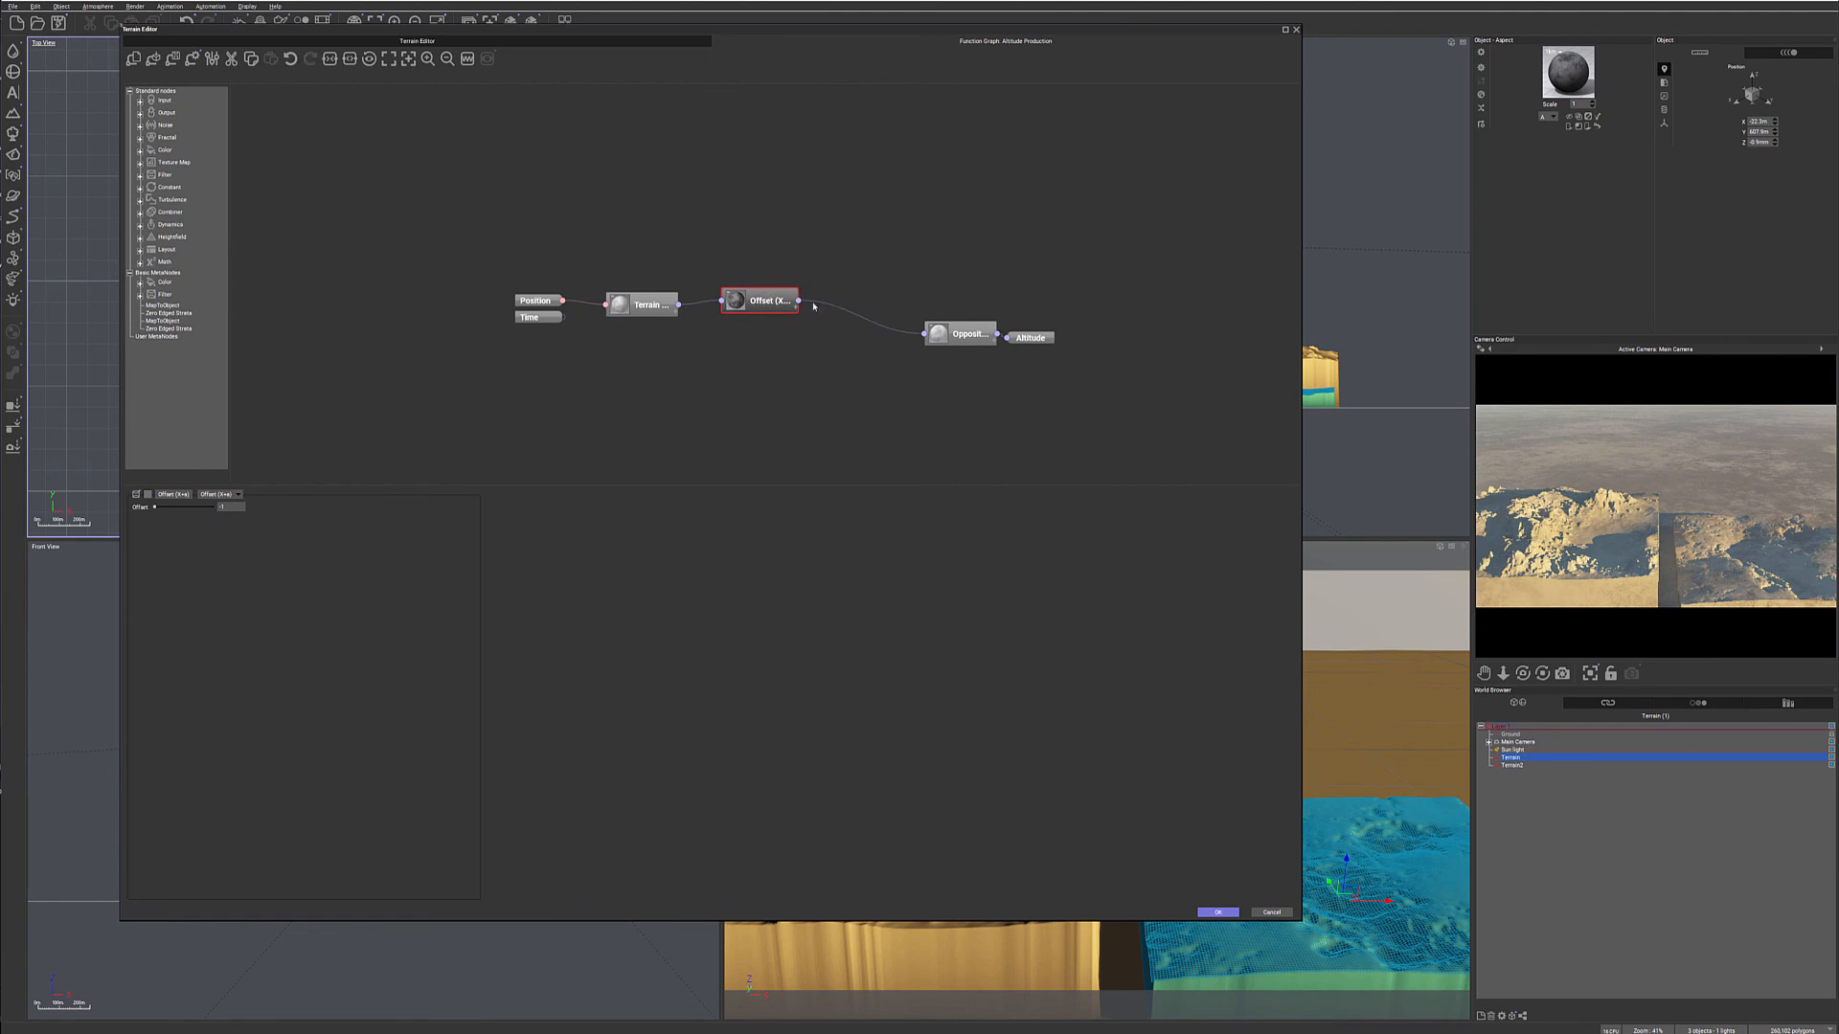
drag(967, 335, 883, 306)
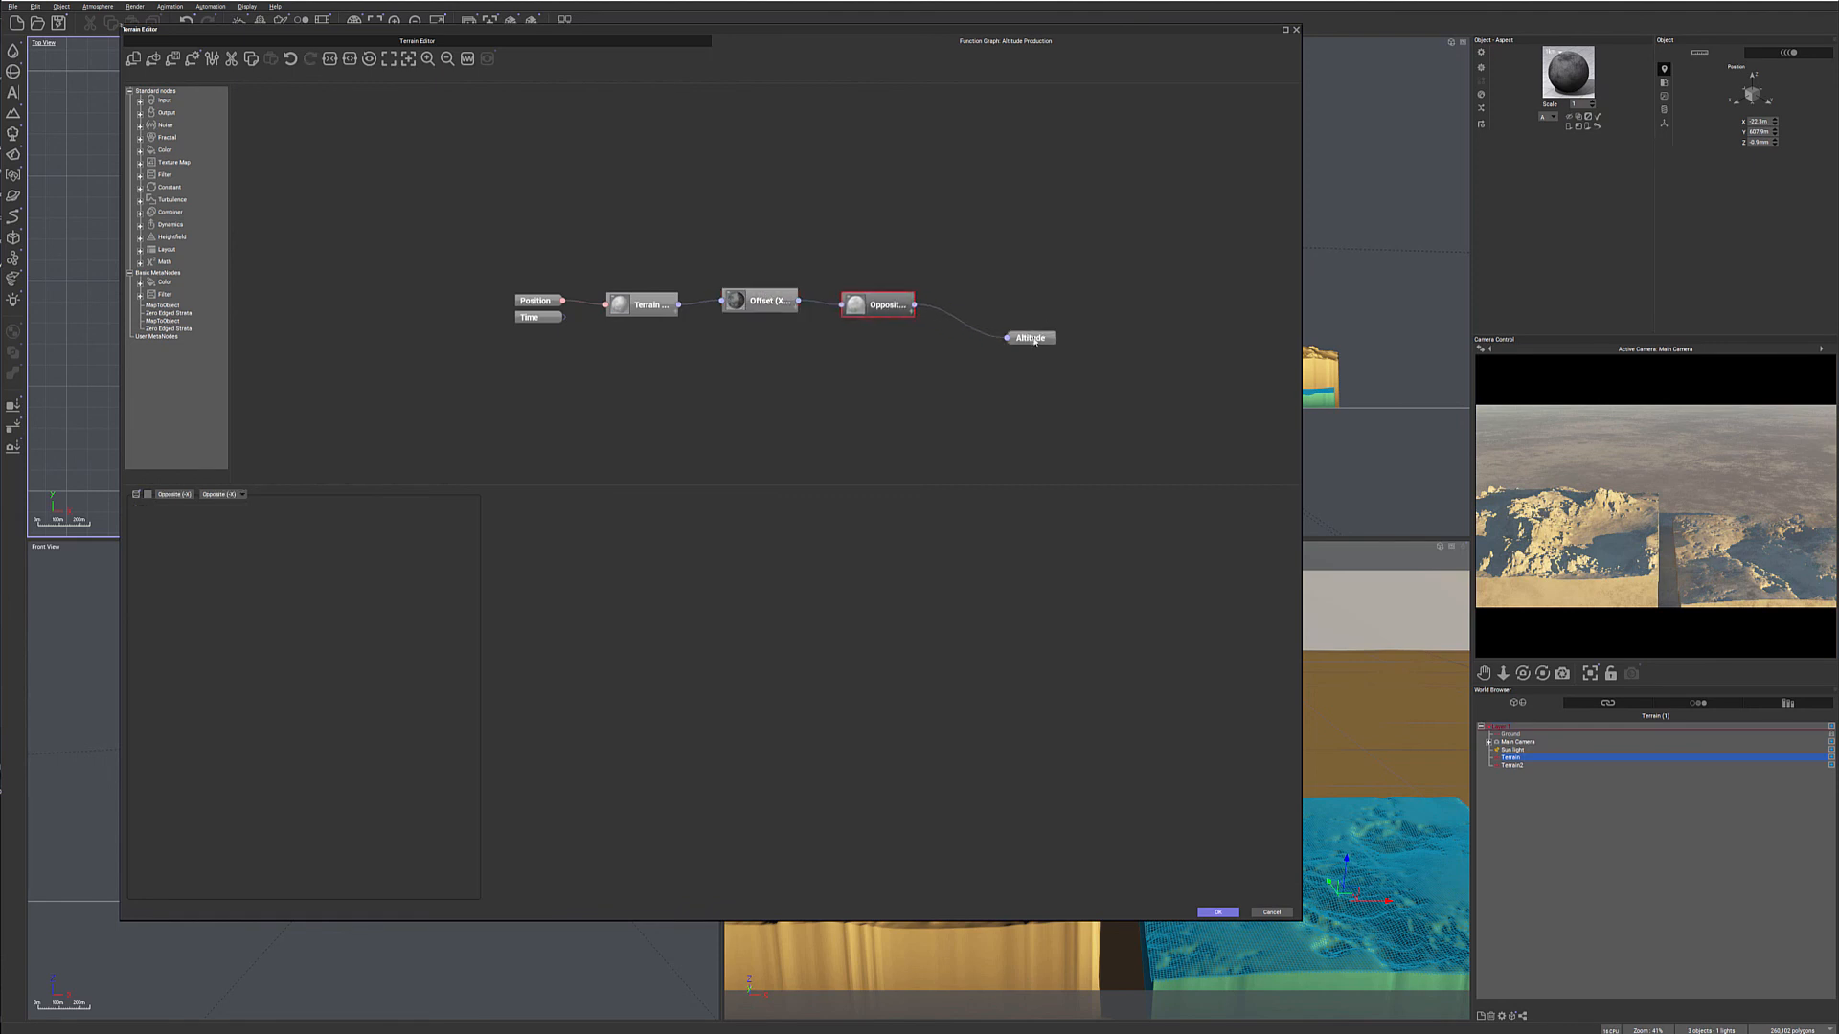
- Line the Altitude output up with the node chain and shift the Terrain Fractal, Offset and Opposite nodes upward with wider spacing
drag(1030, 337, 1070, 306)
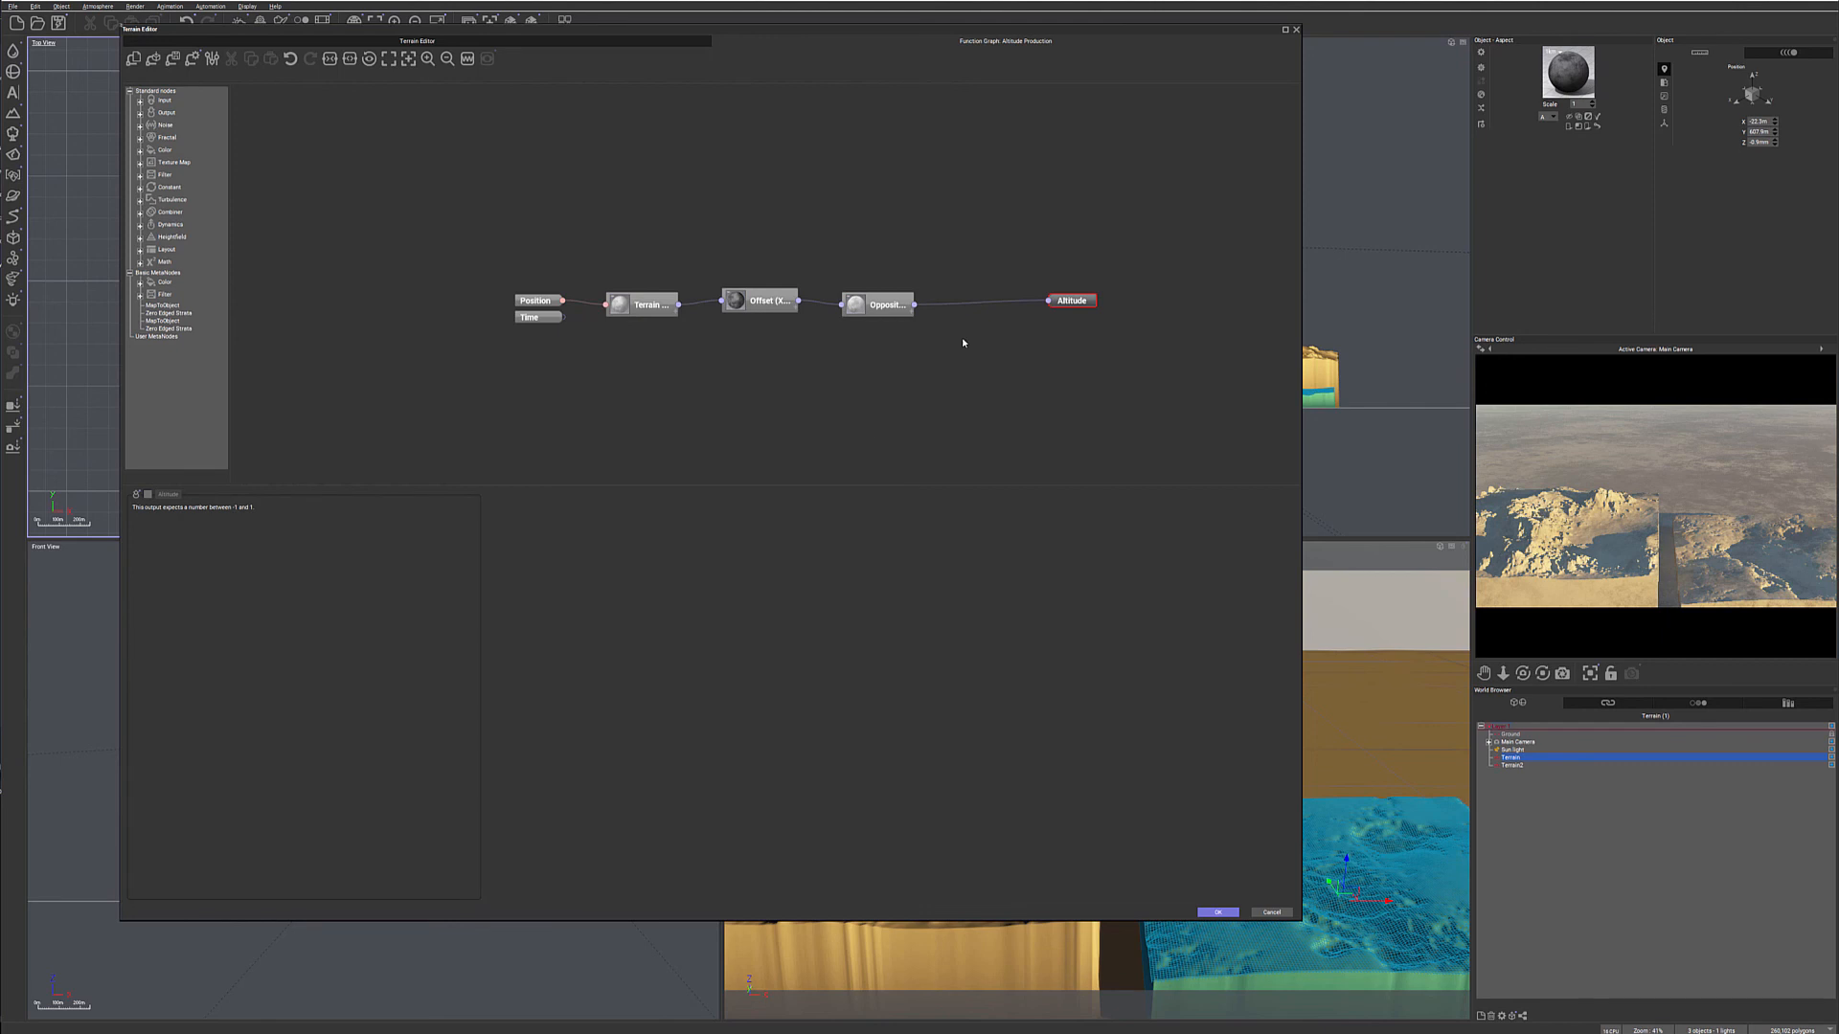
drag(648, 302, 661, 289)
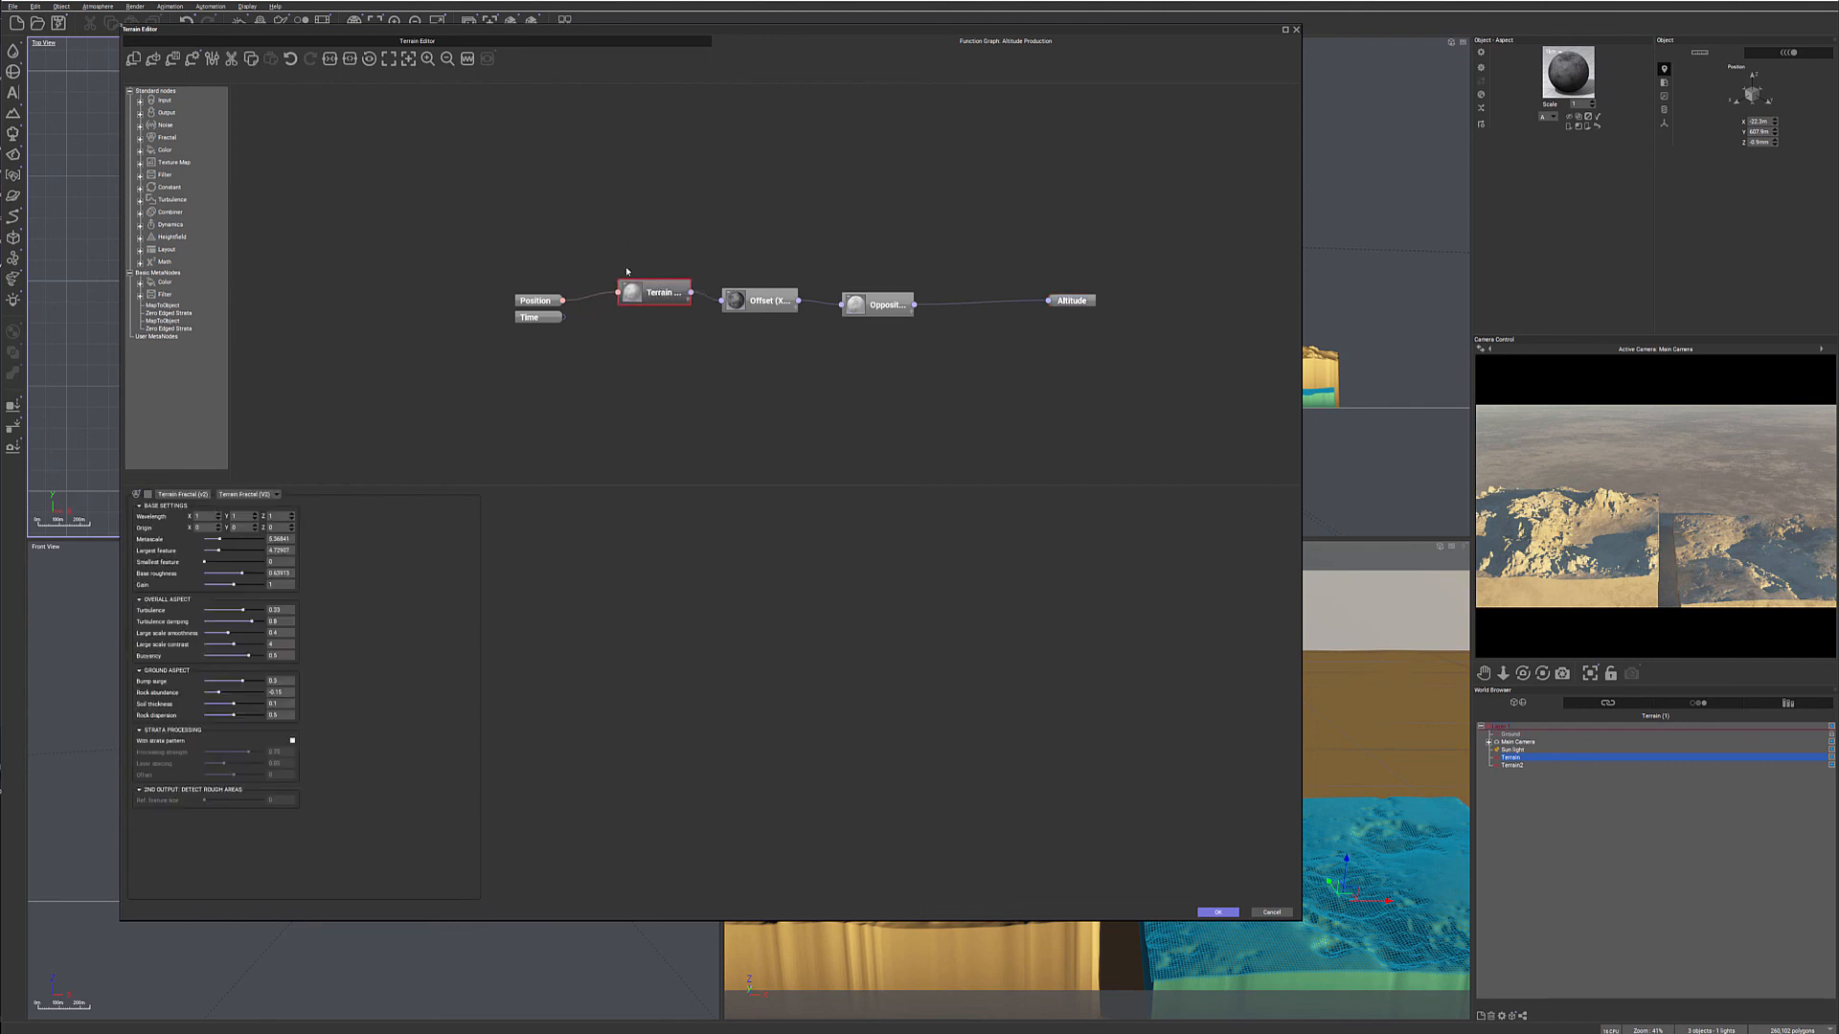
click(759, 300)
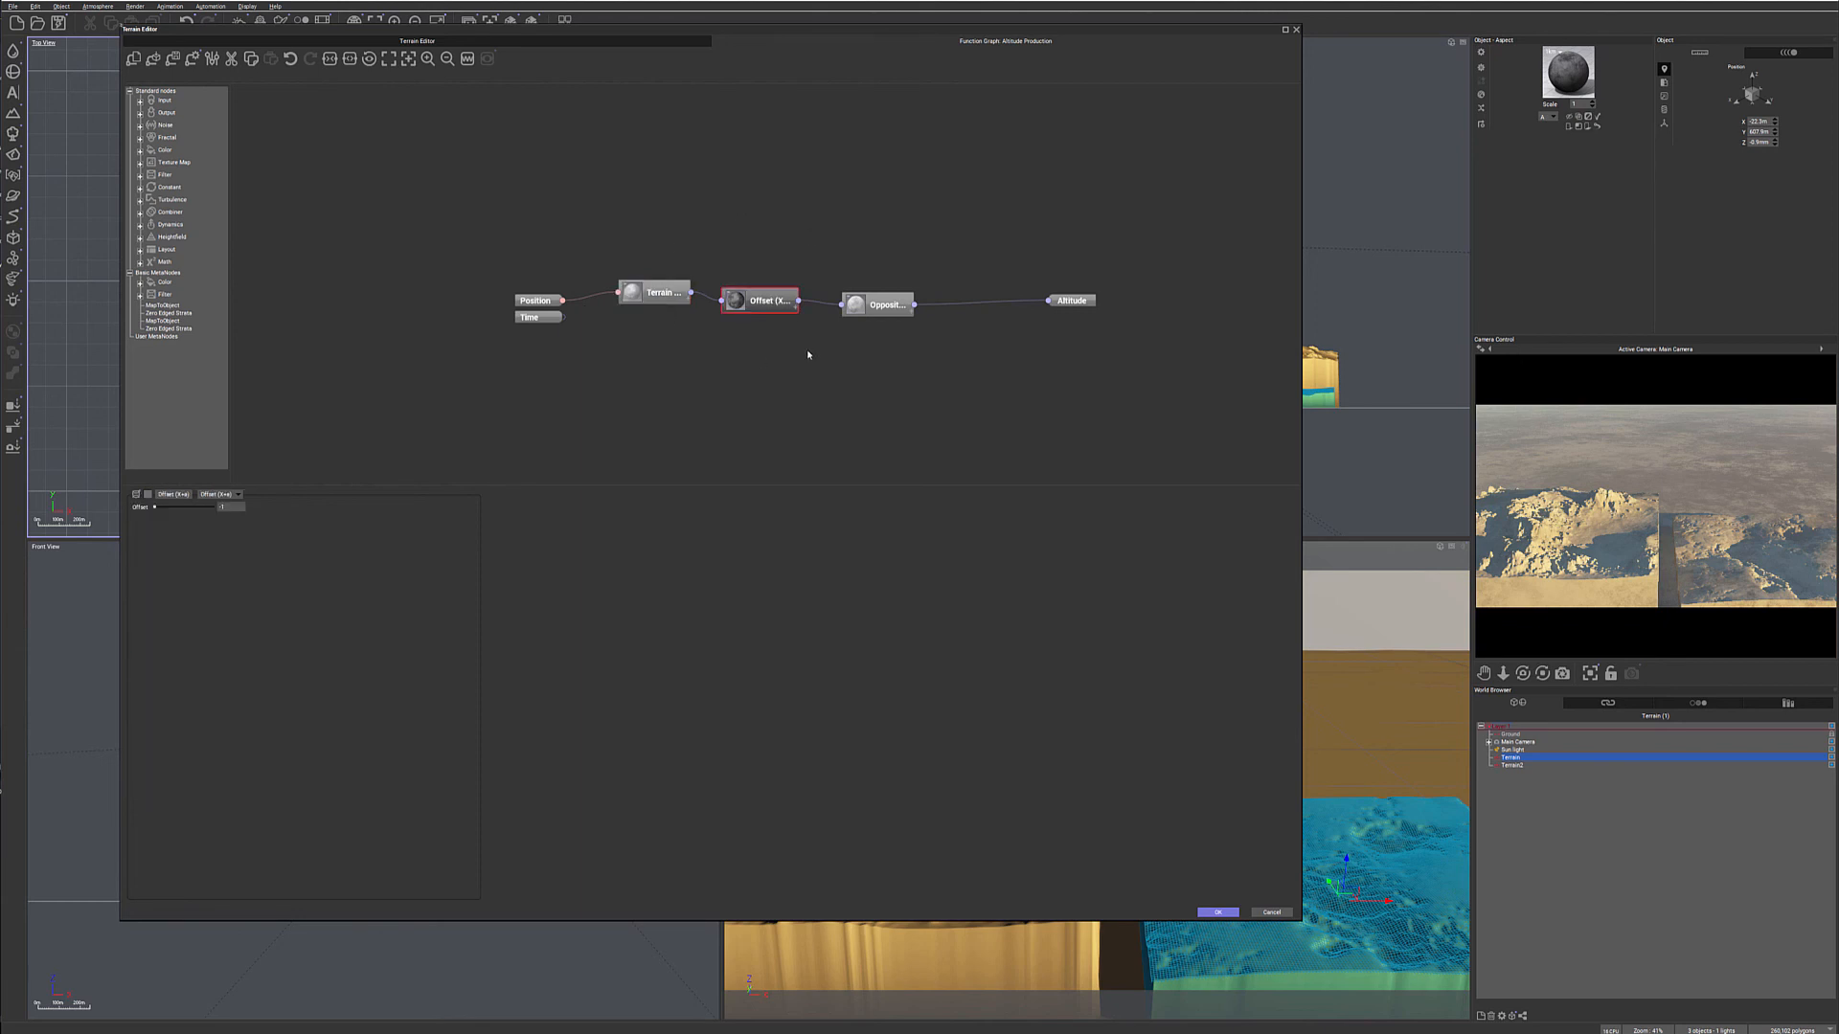
click(879, 304)
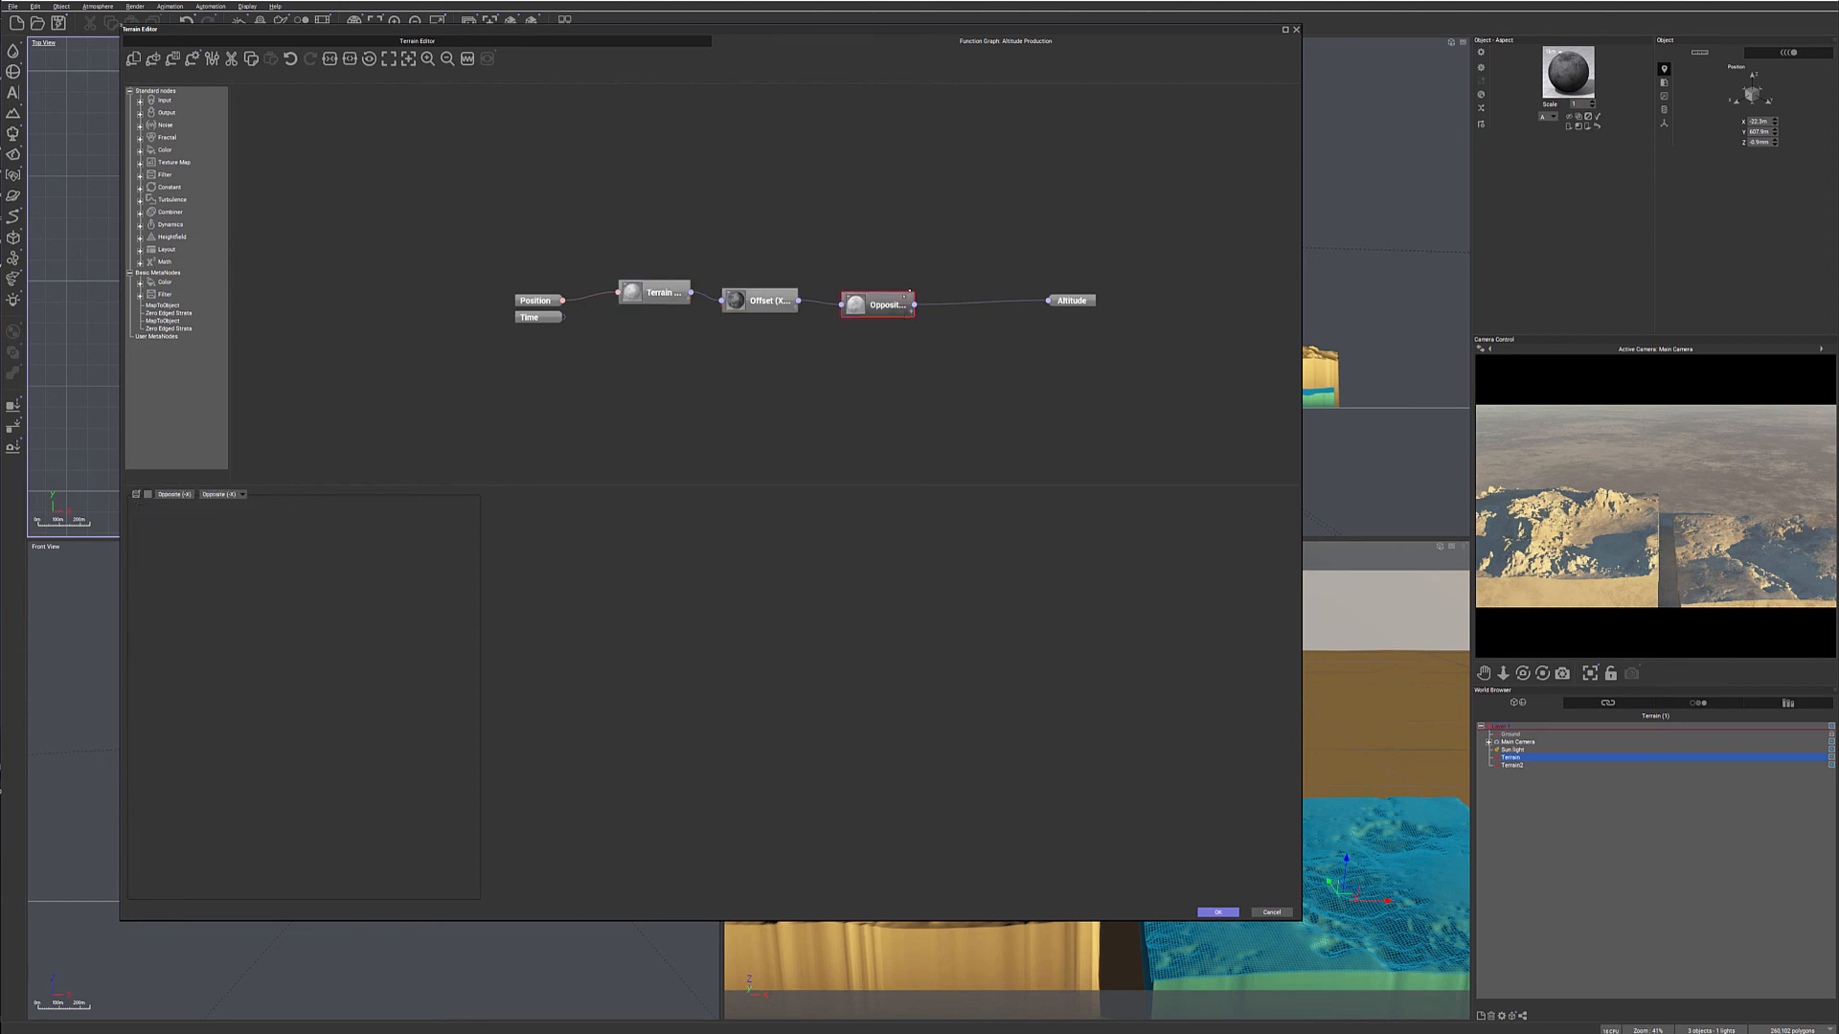
drag(886, 294, 923, 272)
drag(777, 298, 797, 286)
drag(676, 289, 693, 281)
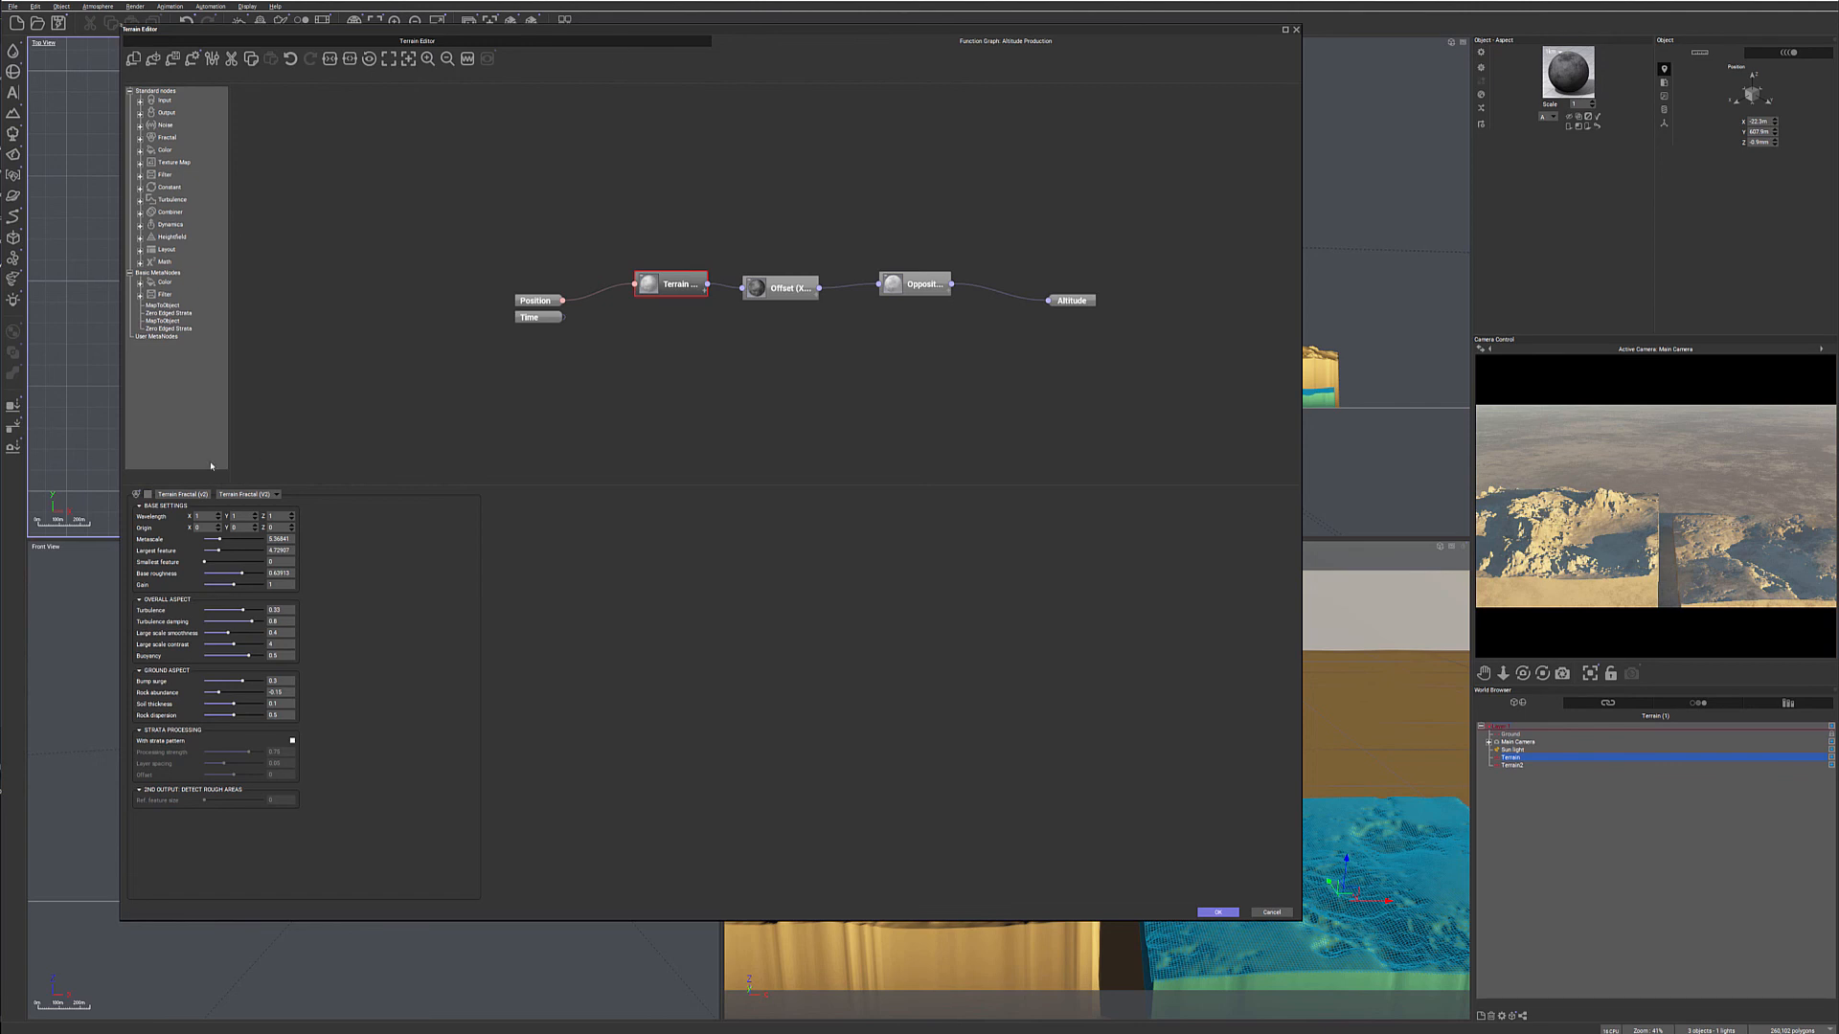
- Review the fractal types available for the Terrain Fractal (V2) node, change it to Rocky Mountains and refresh the camera preview
double_click(180, 494)
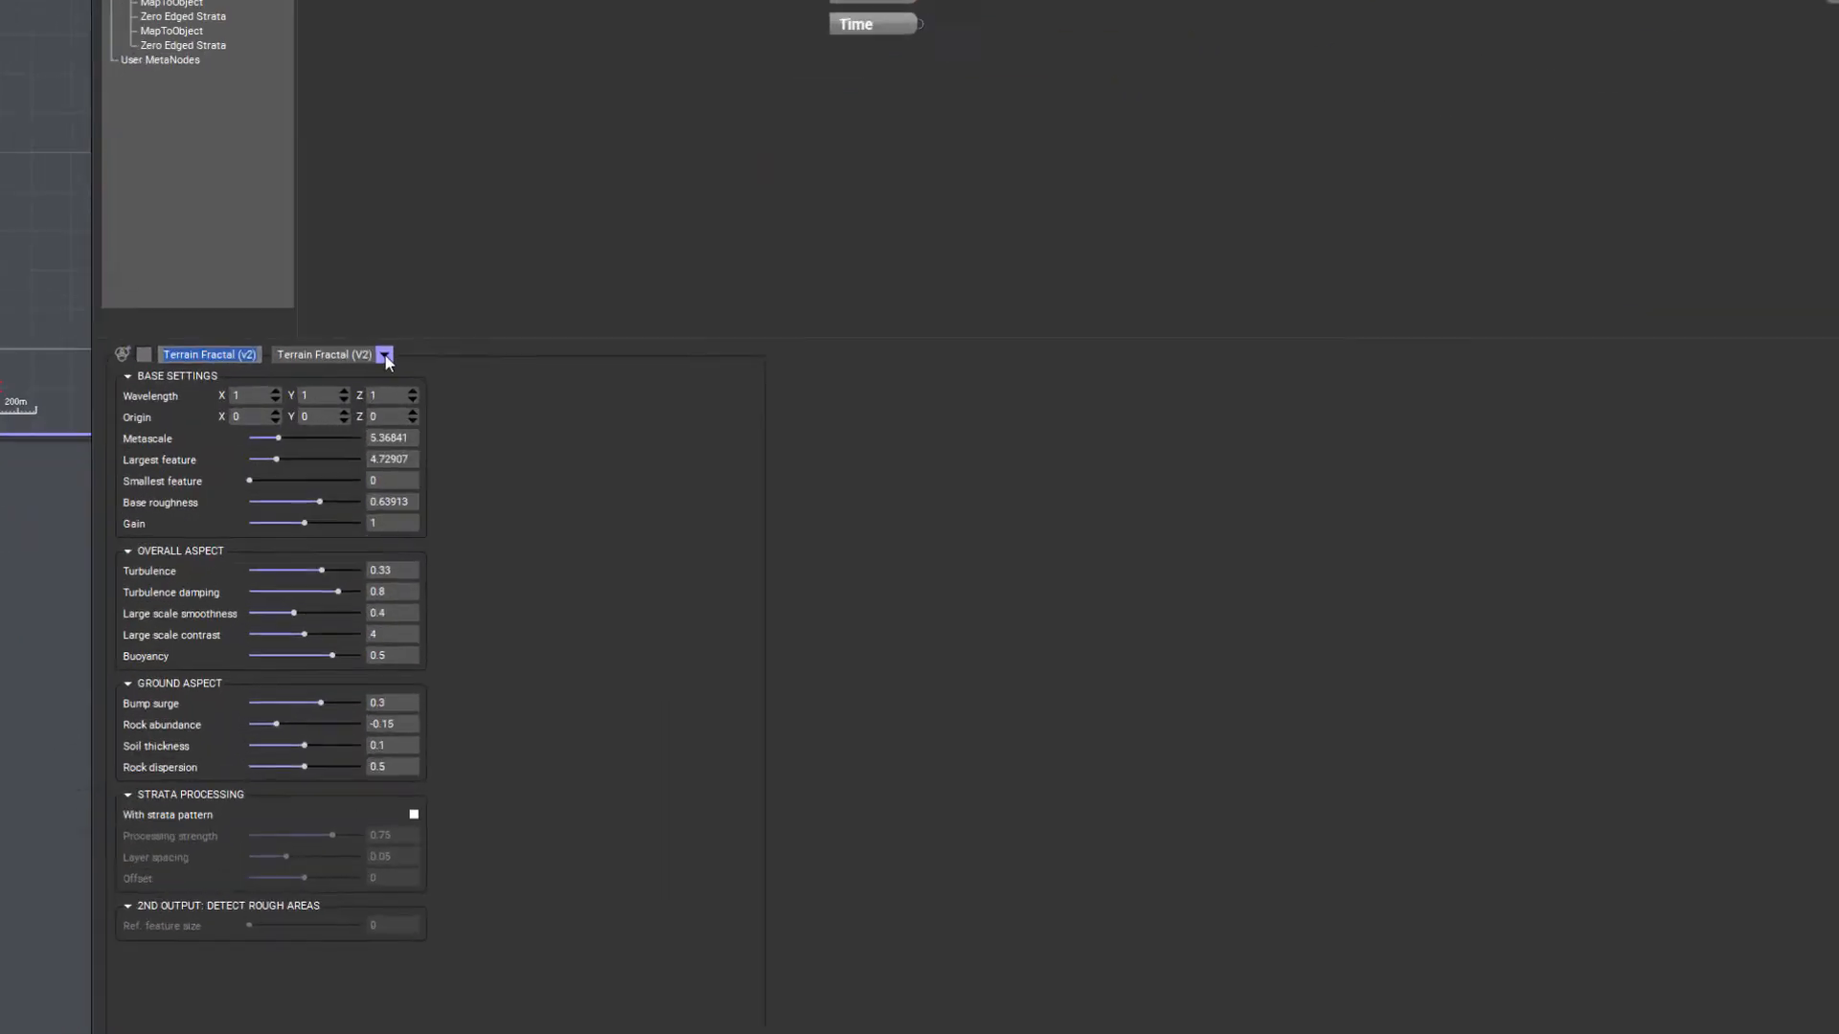
click(276, 495)
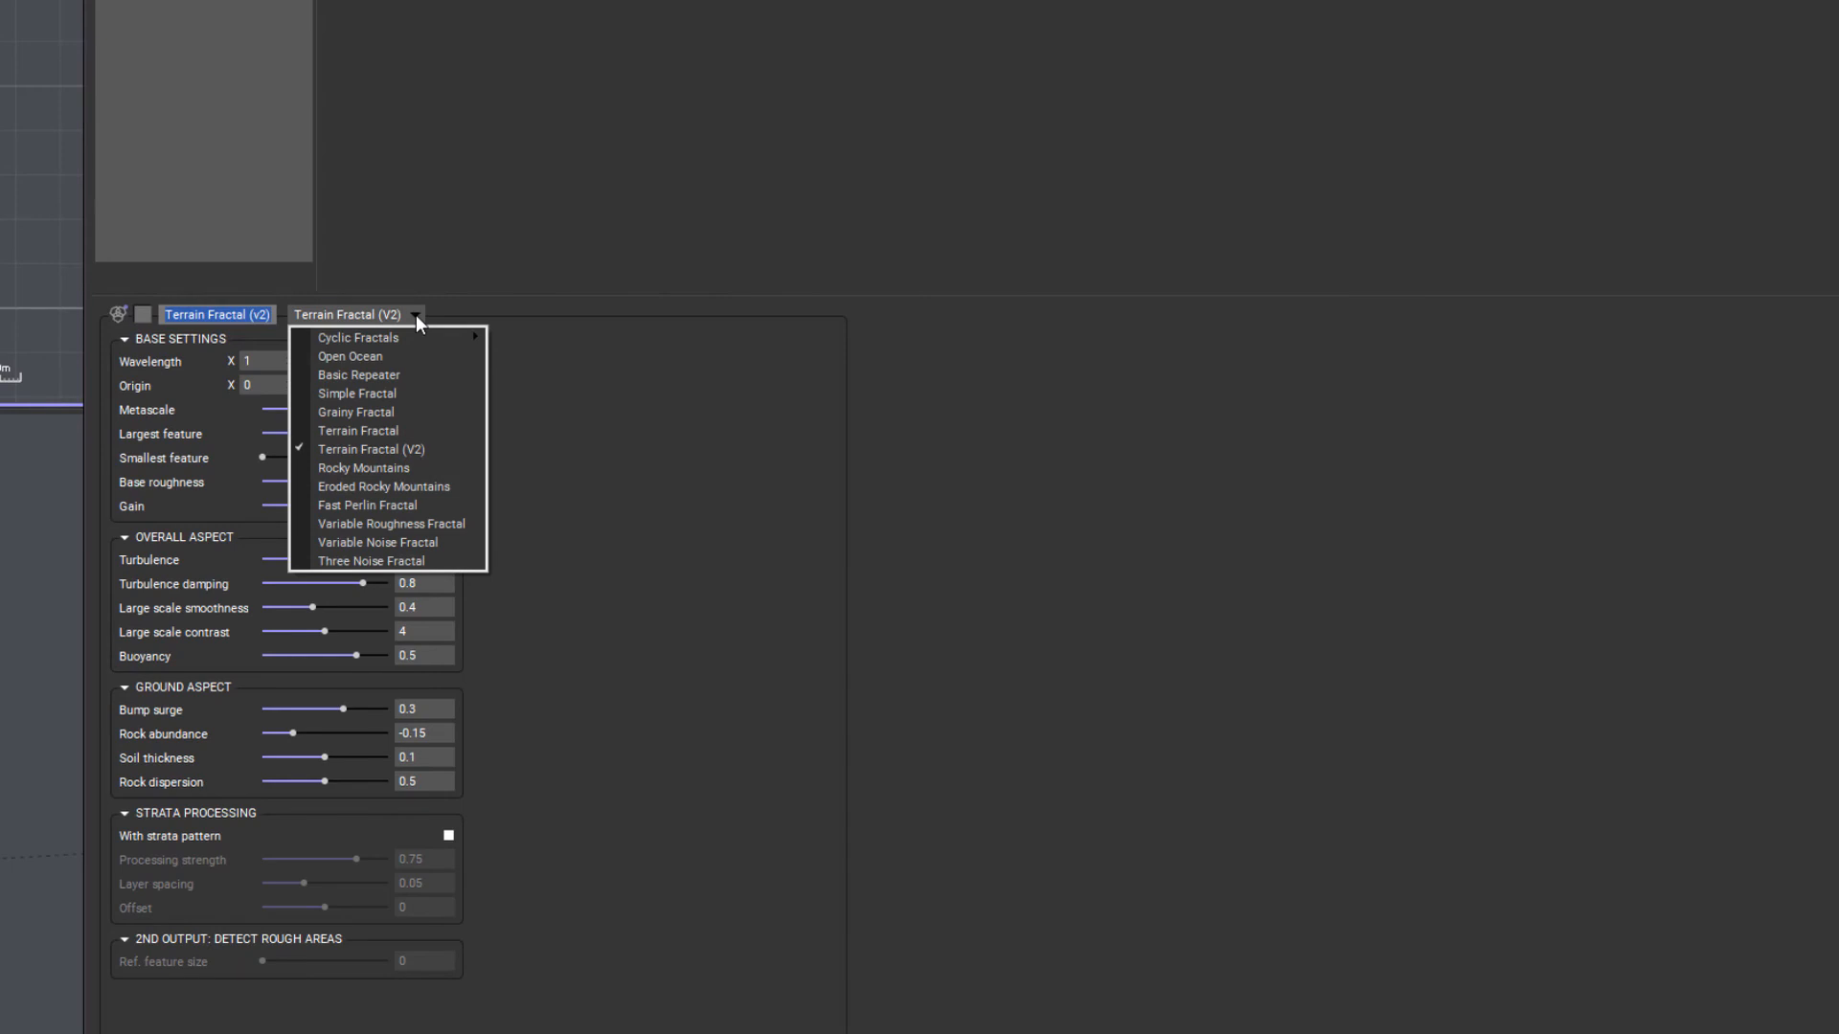
click(514, 203)
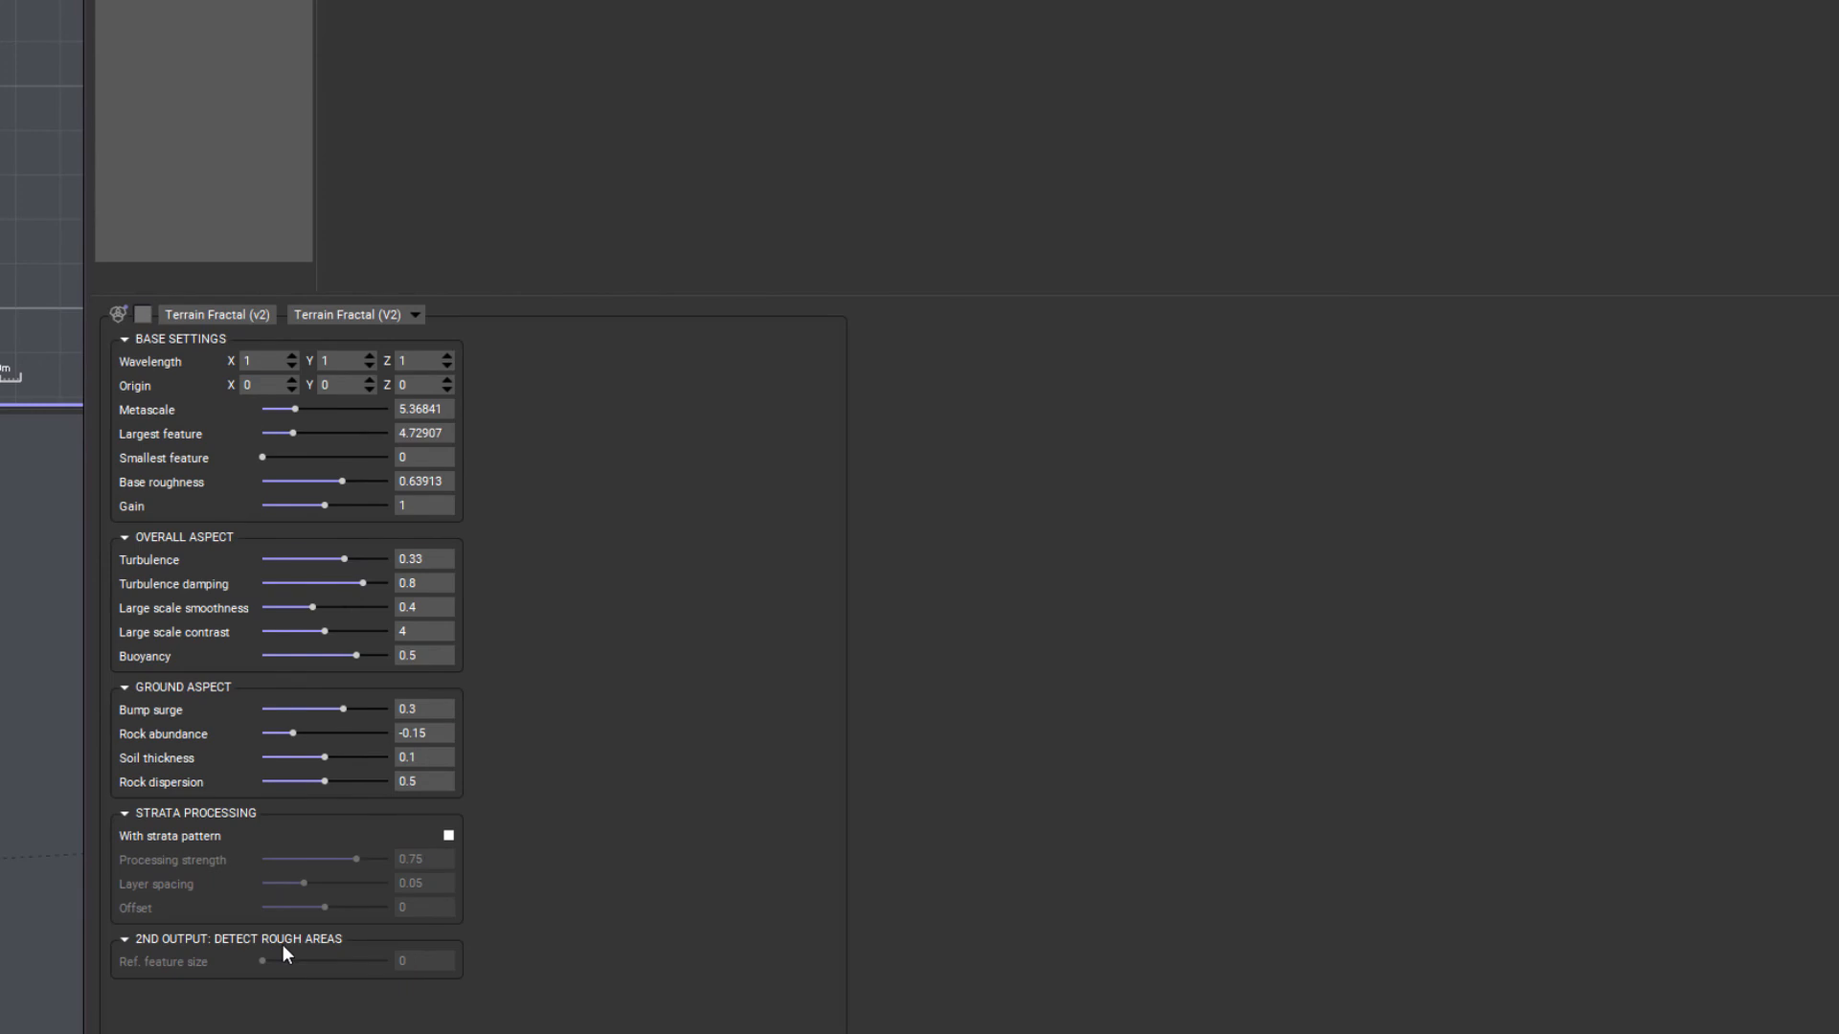
click(413, 315)
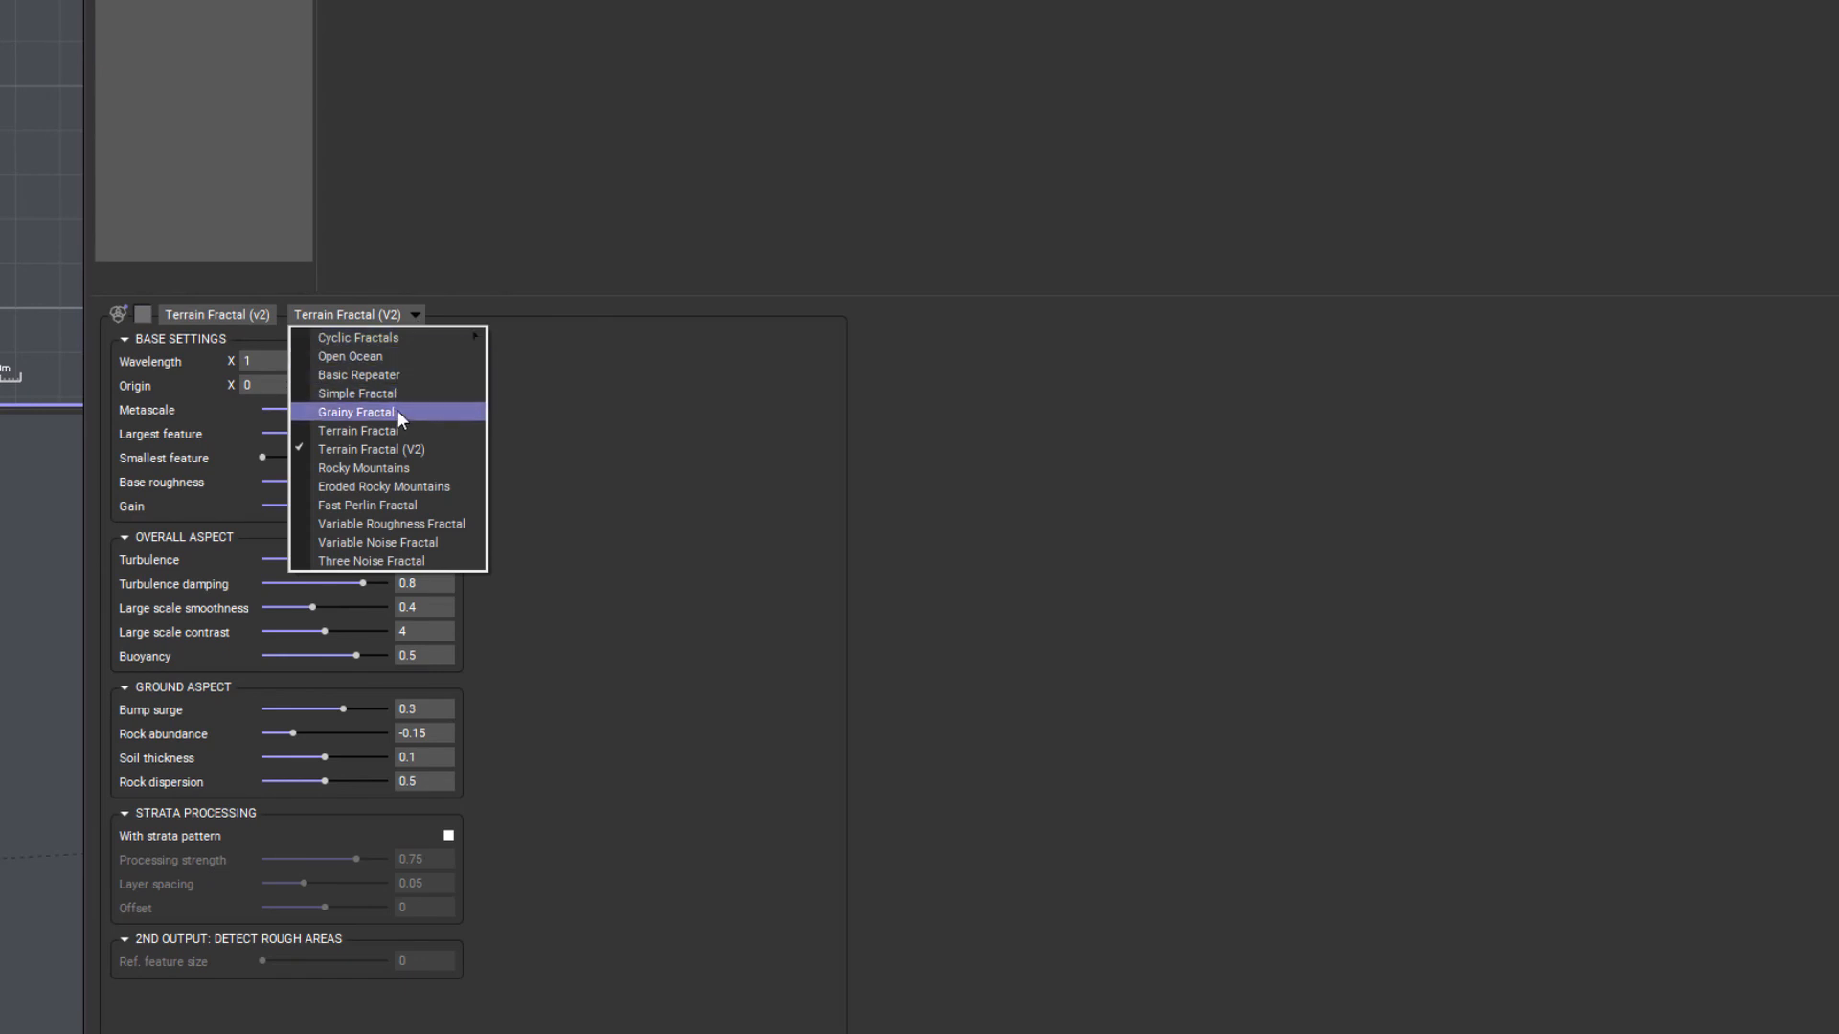
click(408, 471)
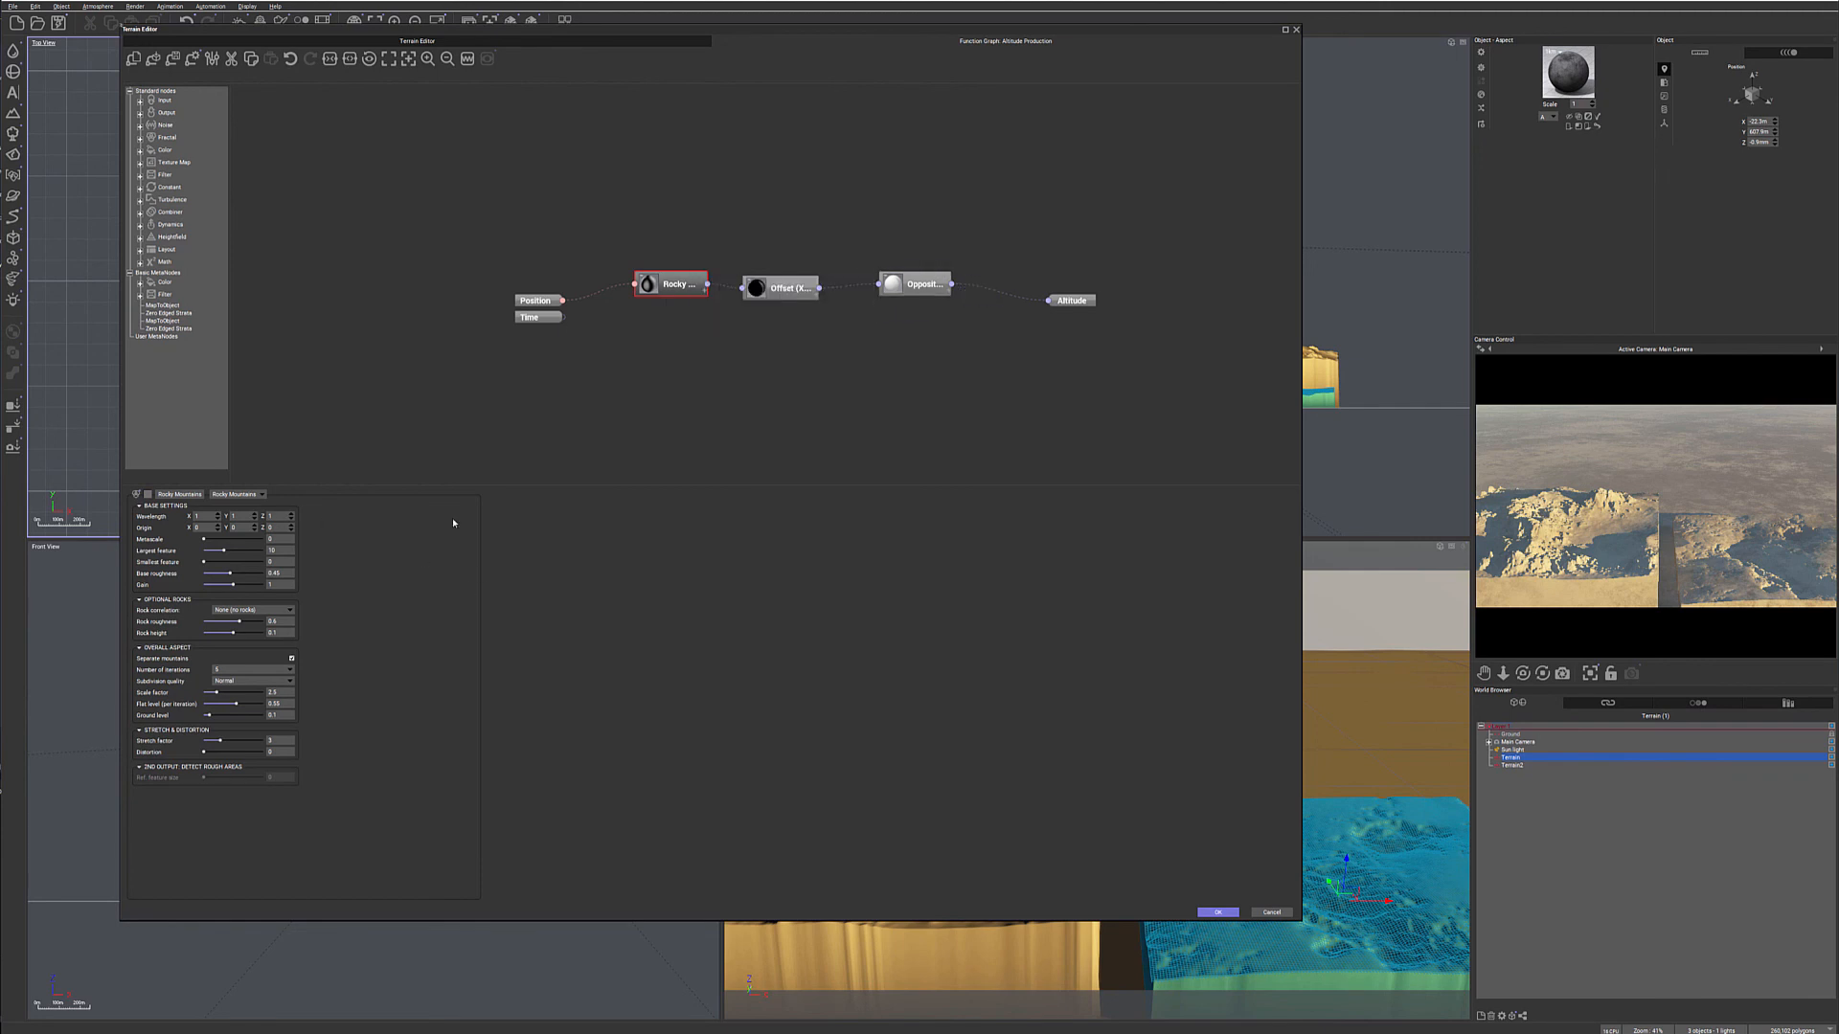
click(1795, 495)
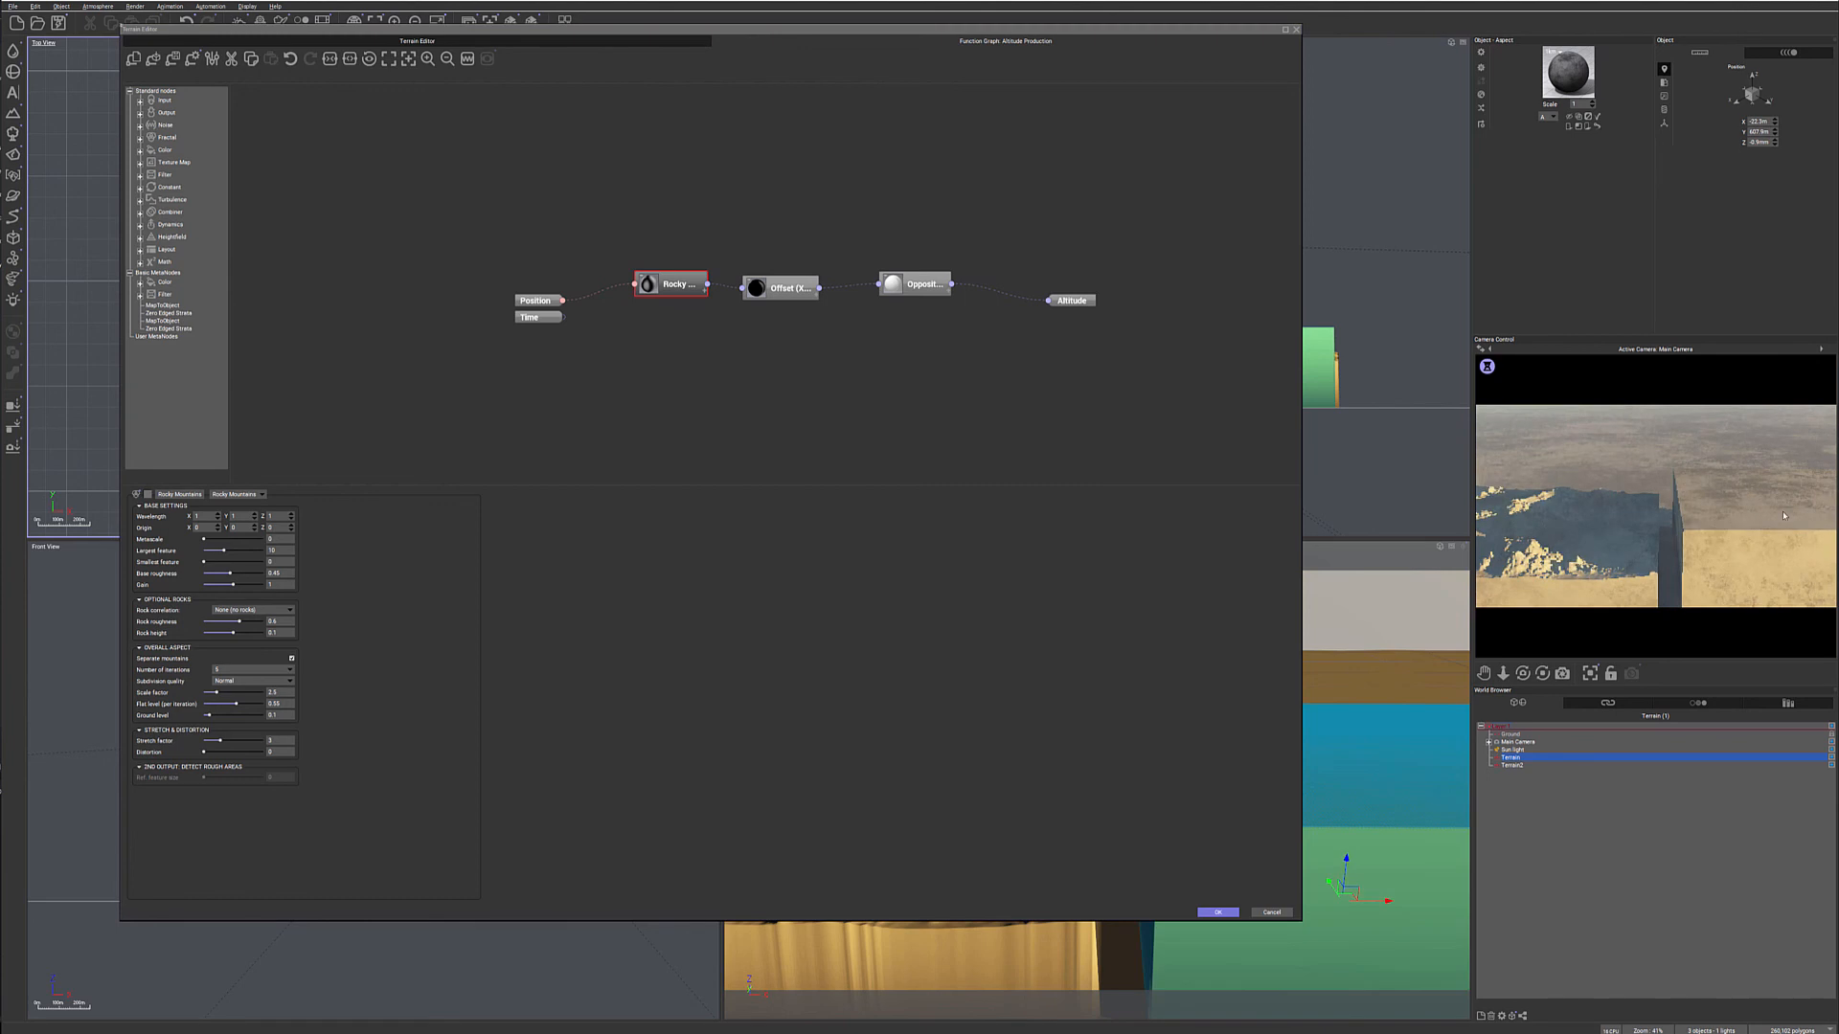
- Change the Rocky Mountains node back to Terrain Fractal (V2) and reduce its Metascale
click(261, 496)
click(251, 556)
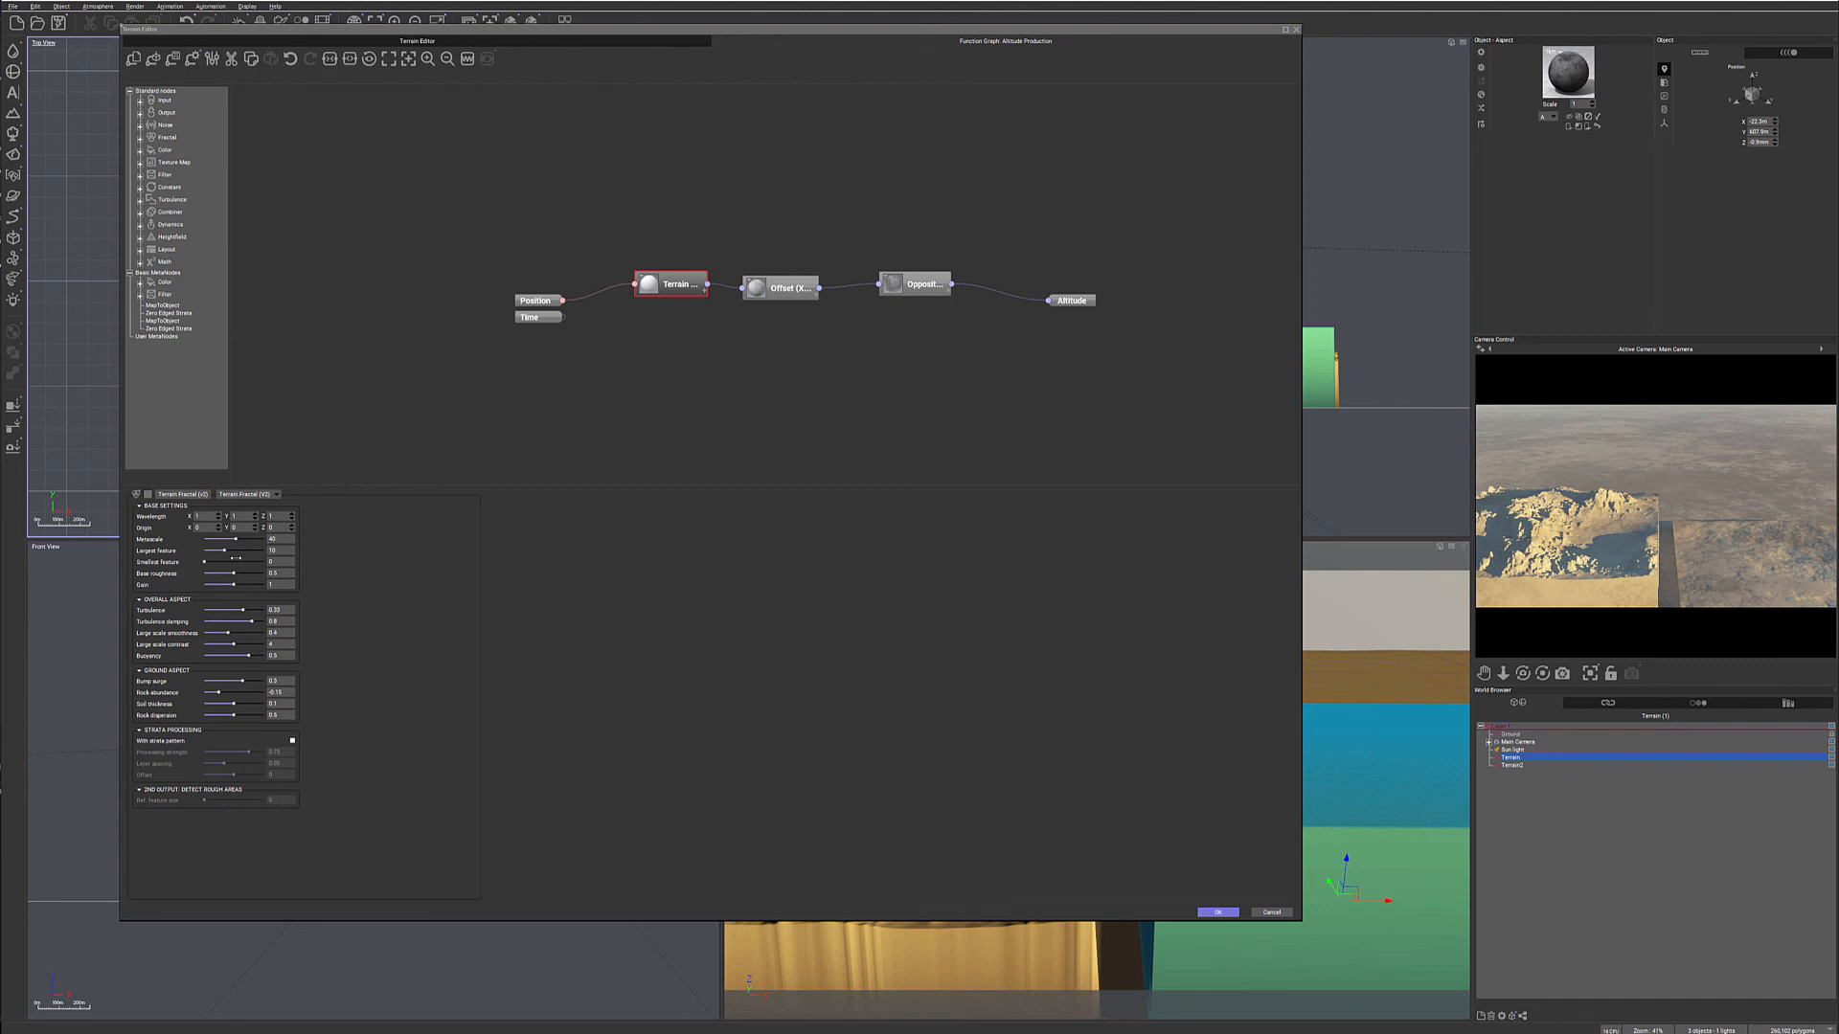
drag(241, 539, 221, 539)
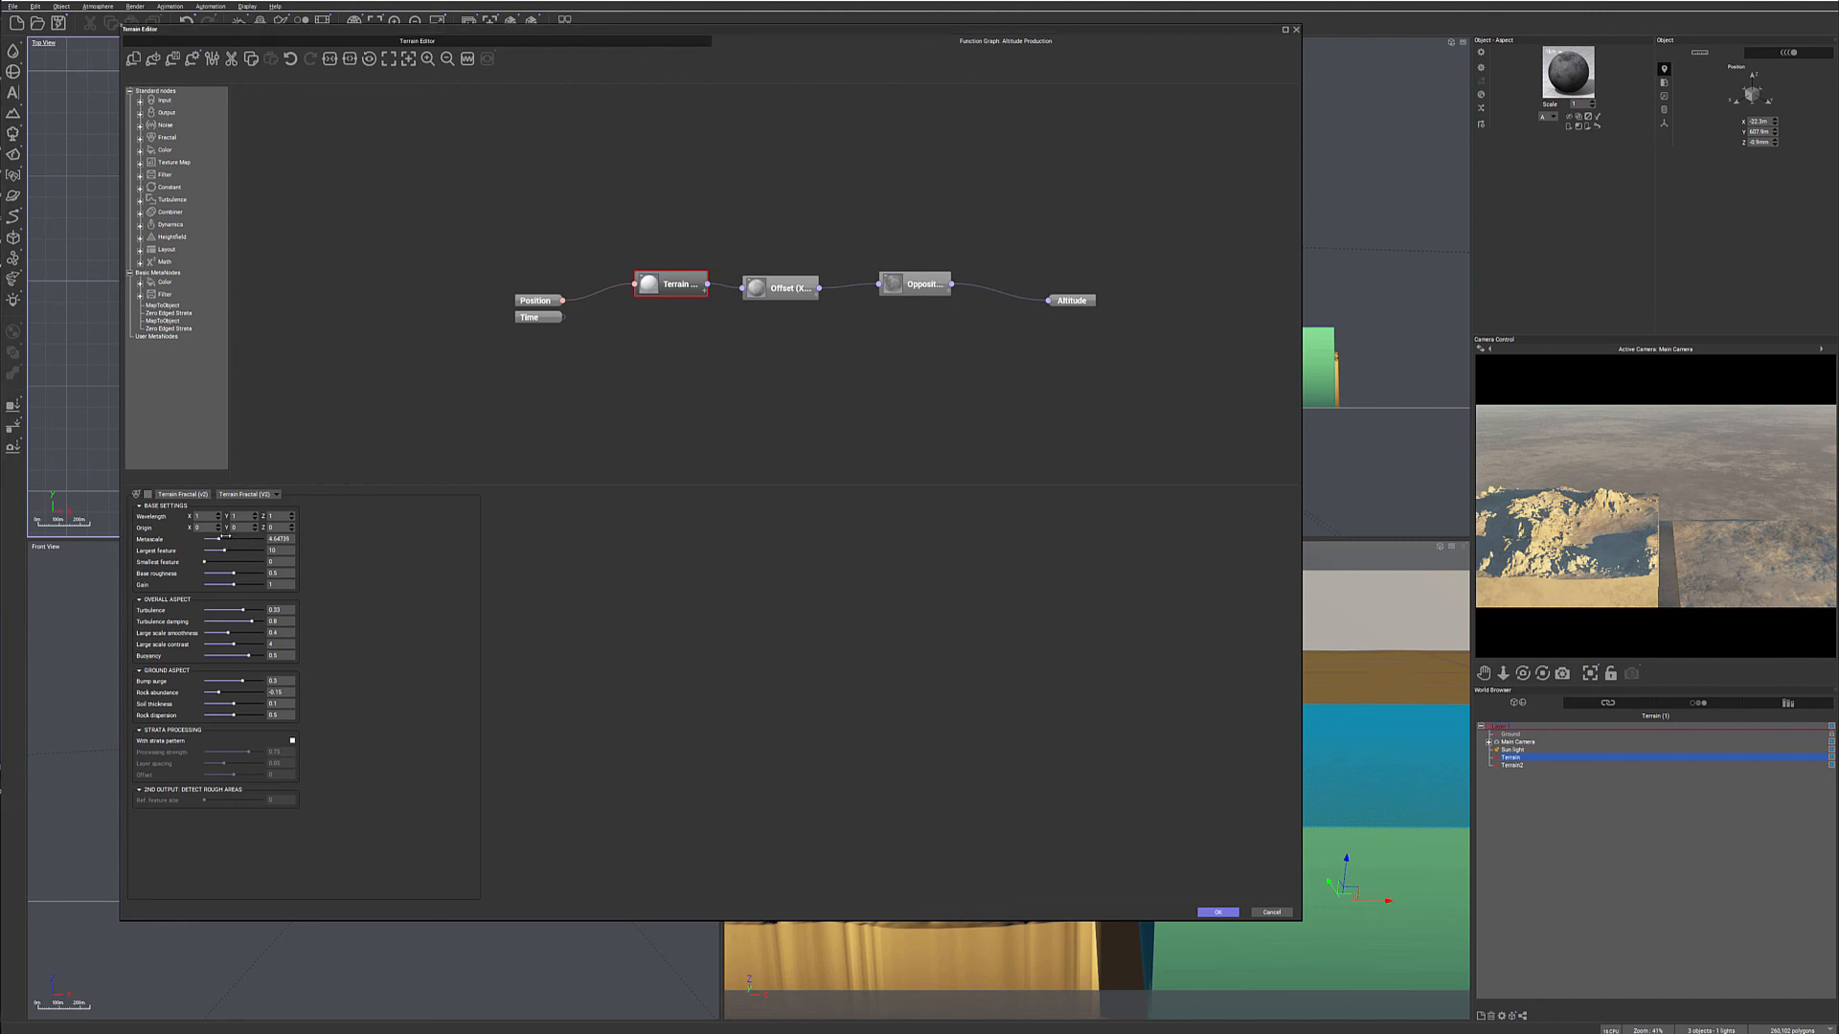
- Switch the fractal node to Rocky Mountains and back to Terrain Fractal (V2) to reset its parameters
click(277, 495)
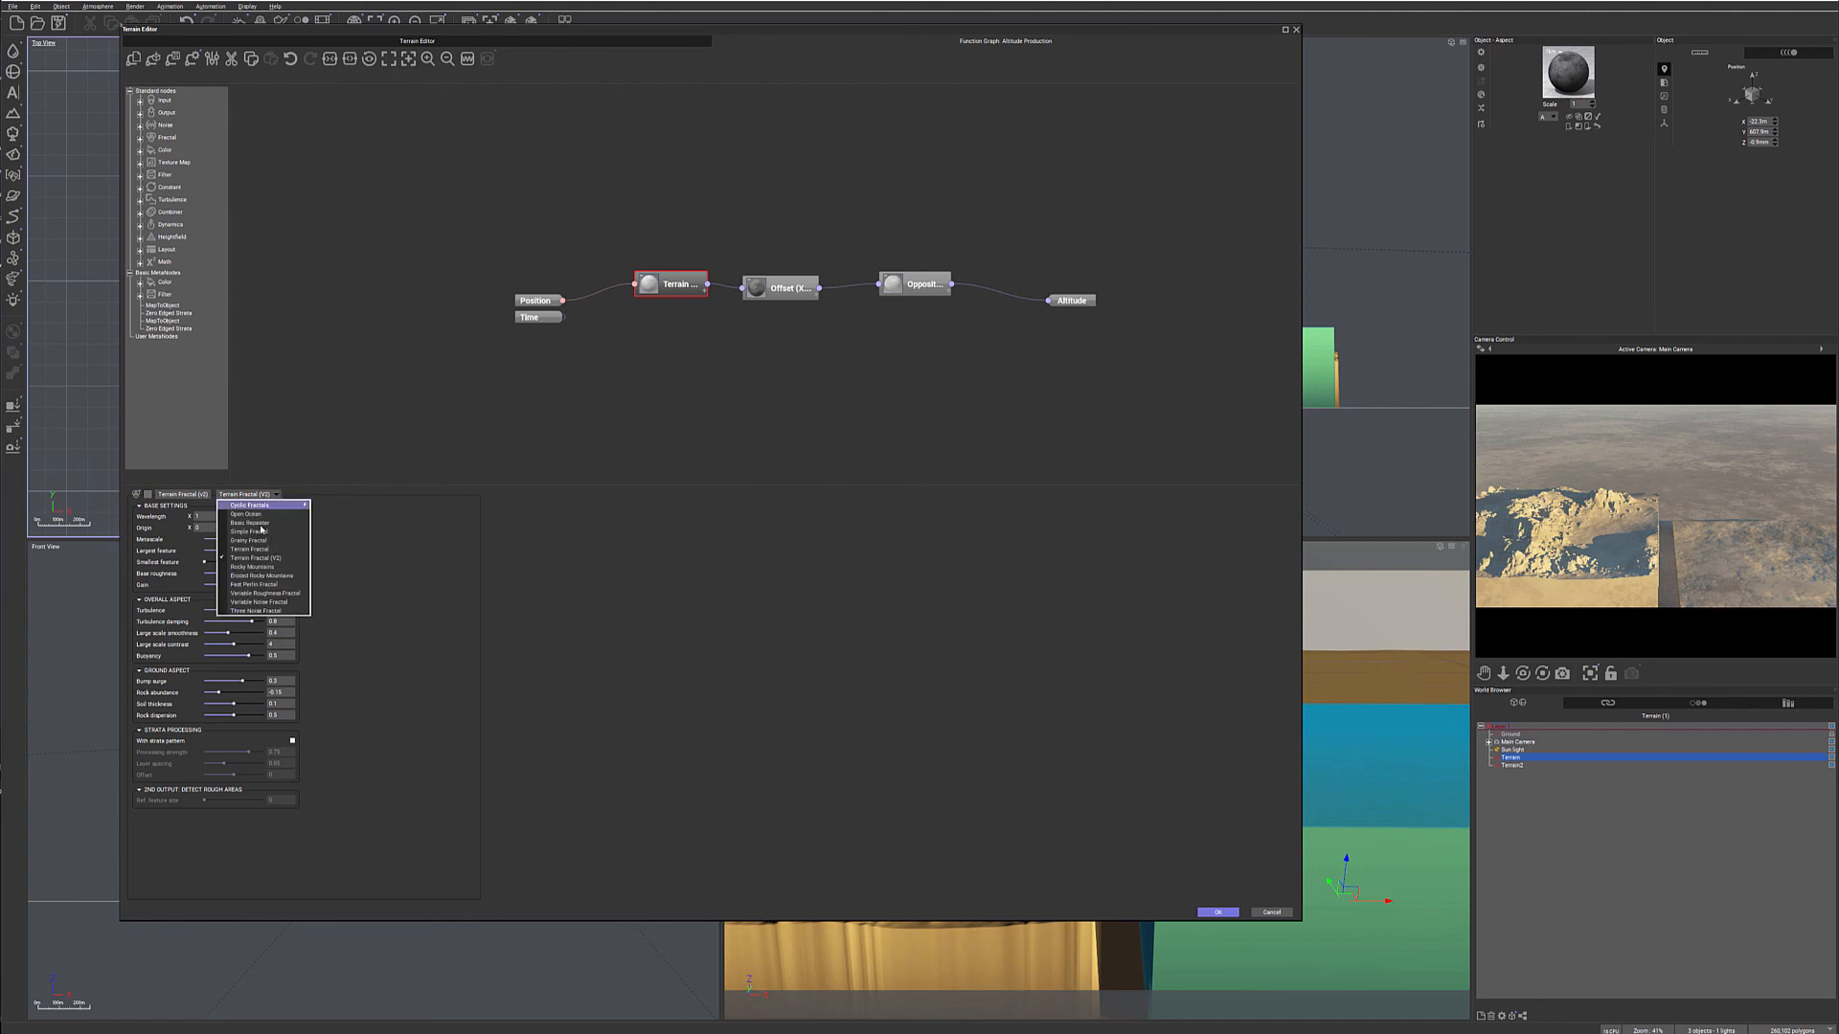
click(265, 567)
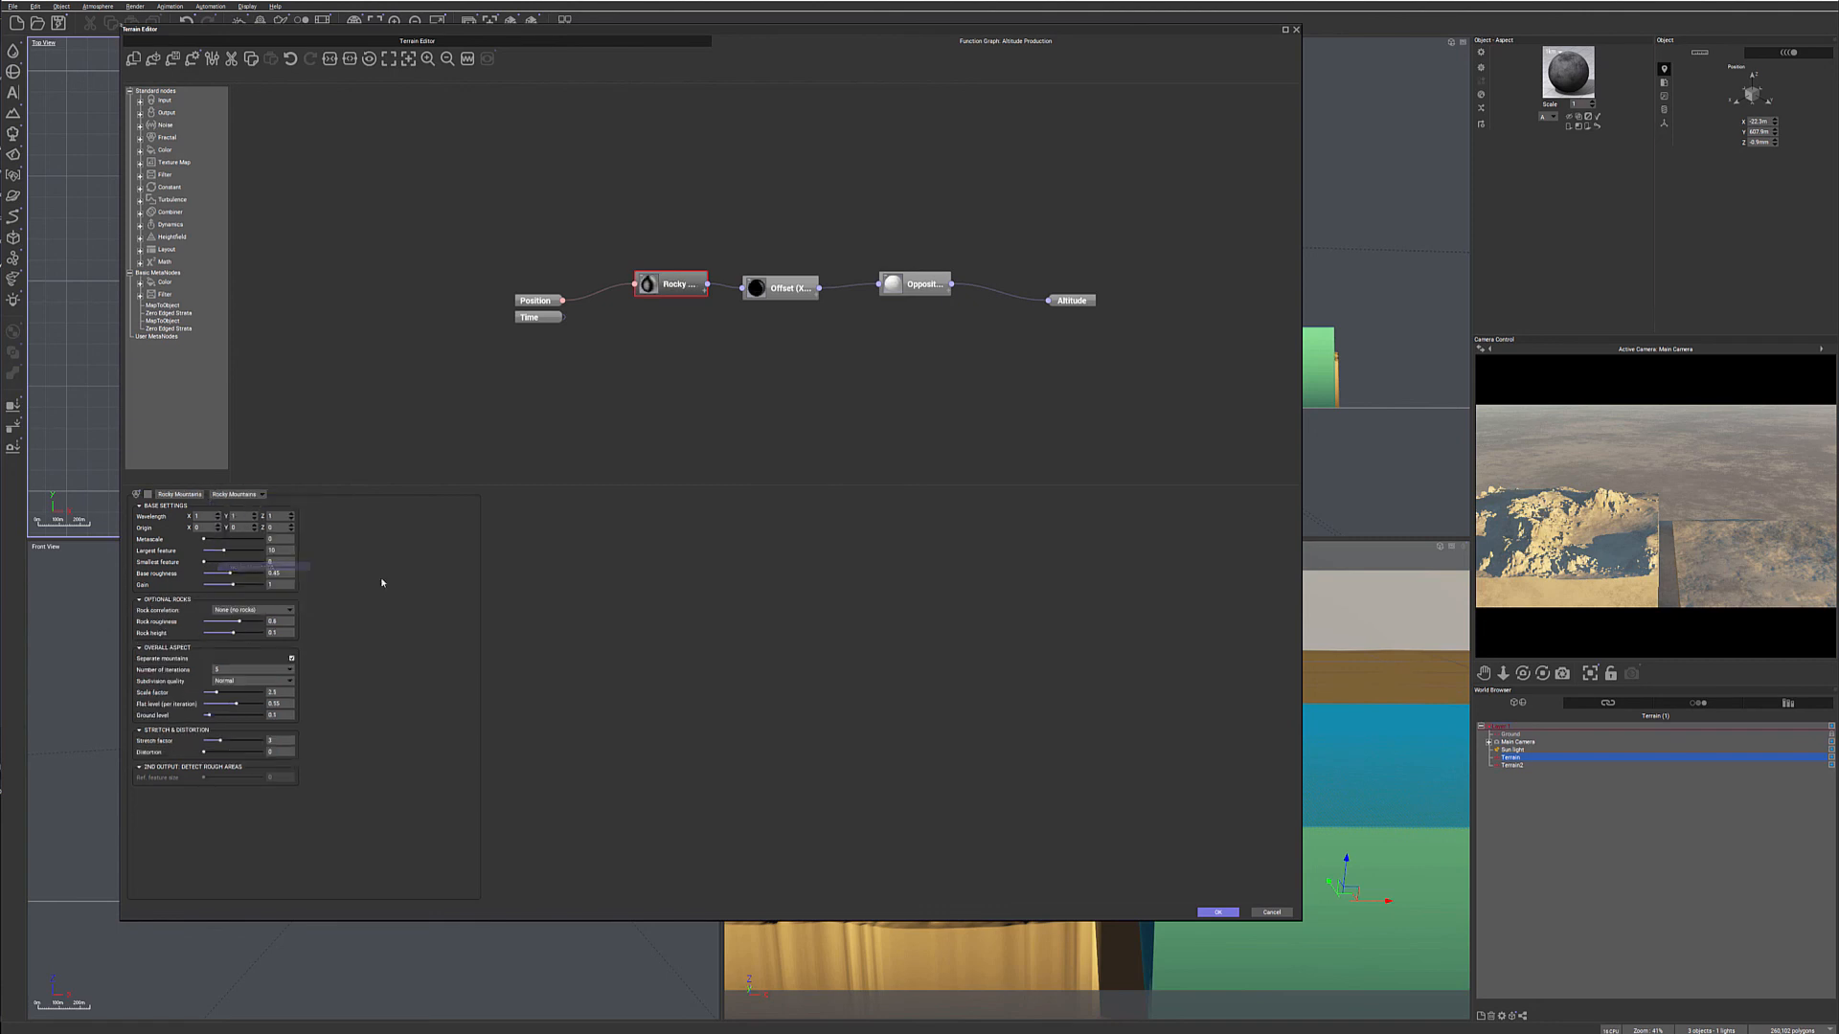
click(260, 495)
click(251, 558)
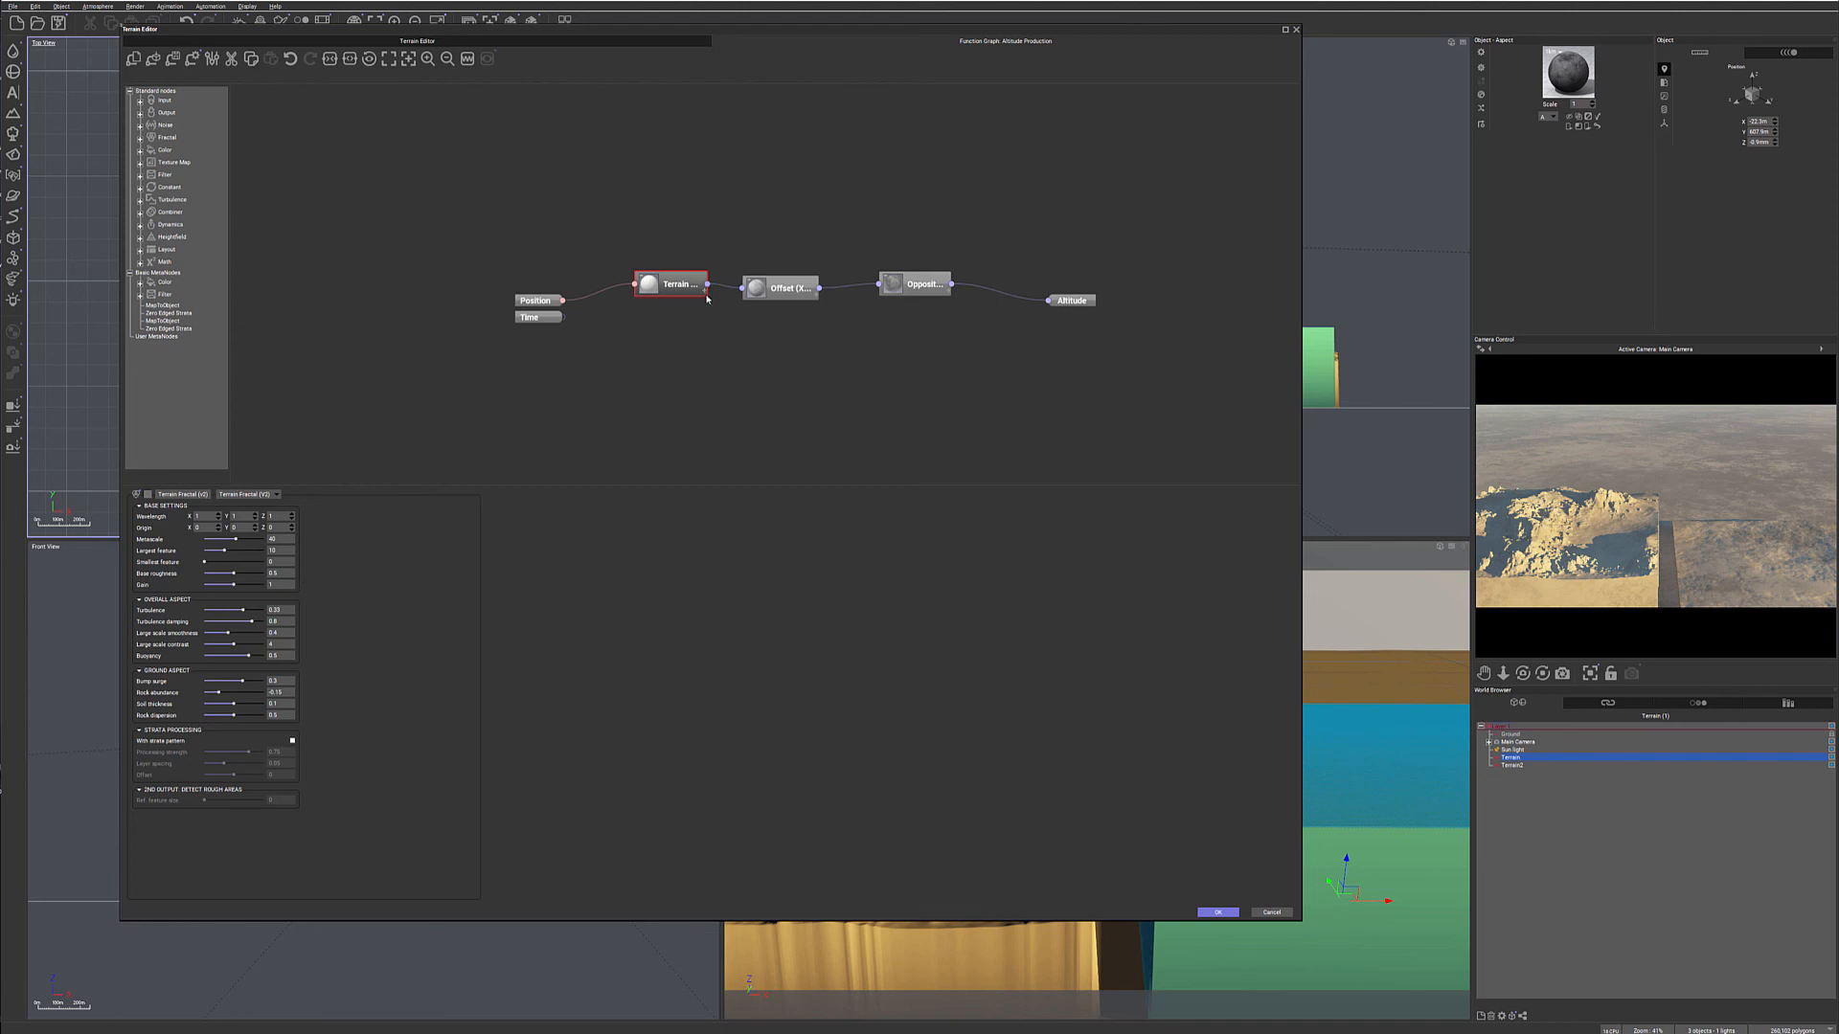
- Check the Terrain Fractal node's expanded ports, duplicate the node and place the copy directly below the original
mouse_move(707, 299)
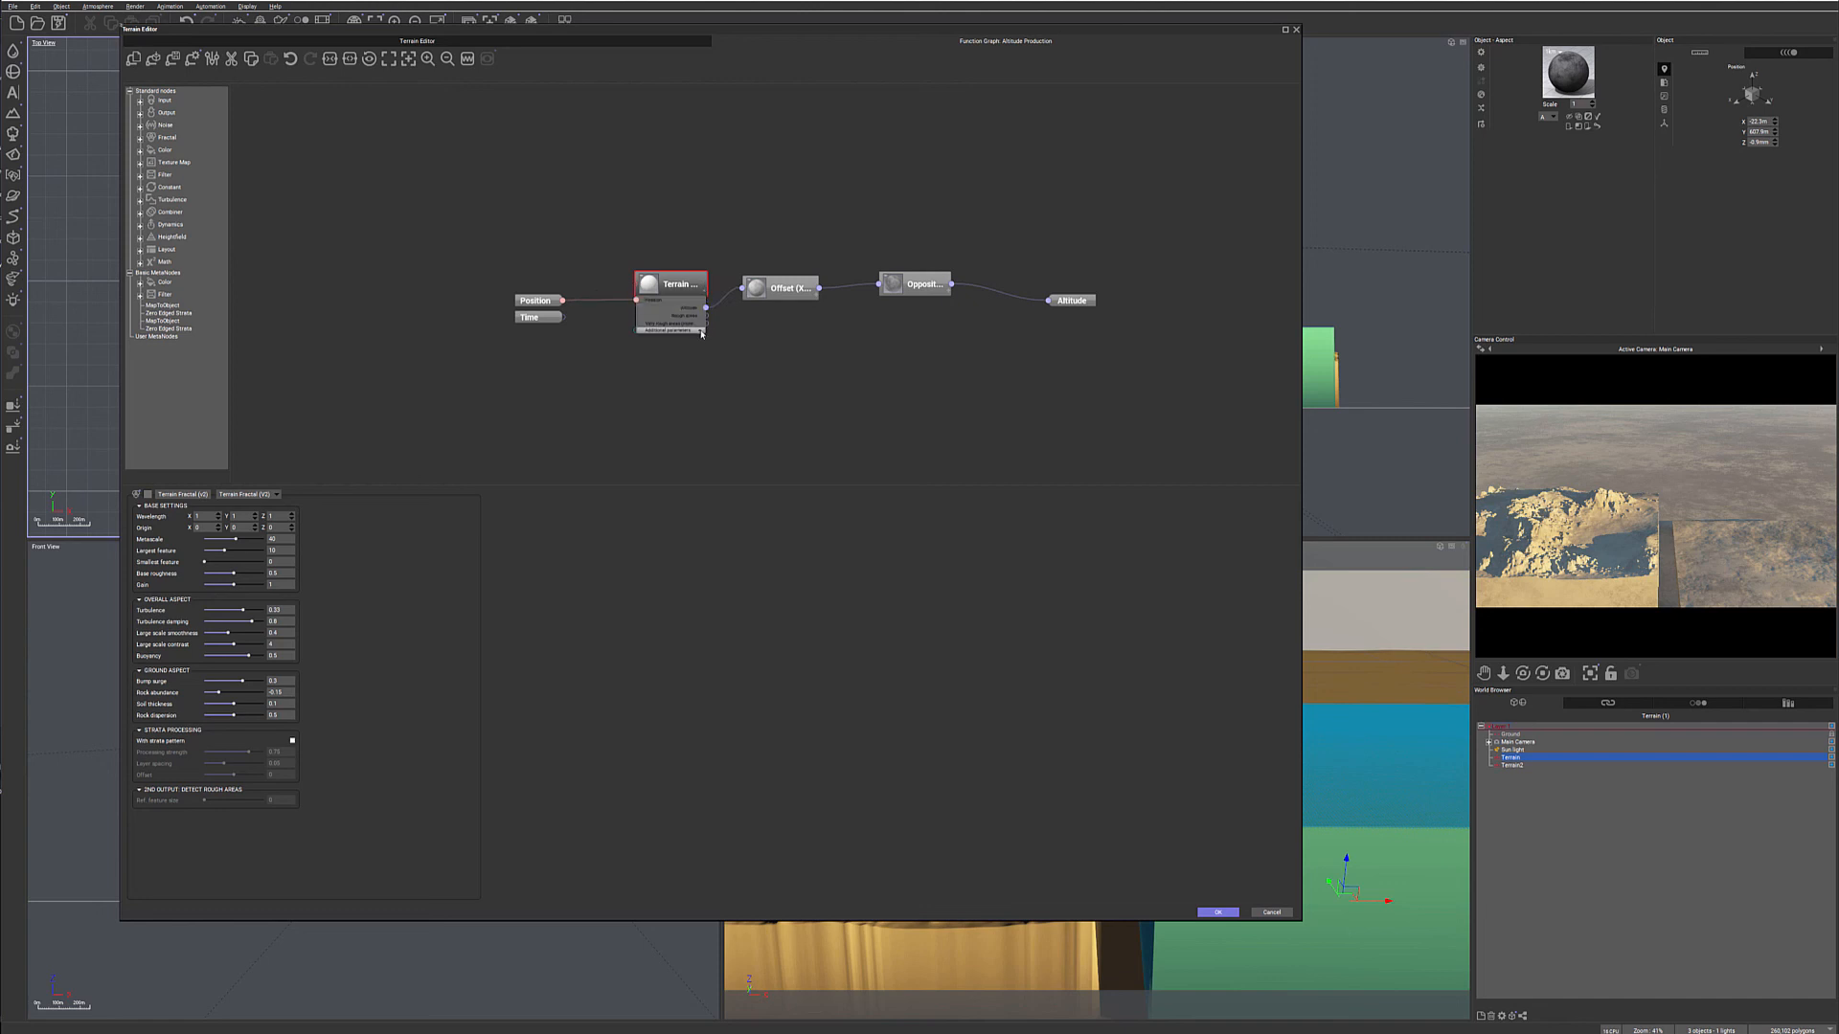
mouse_move(702, 332)
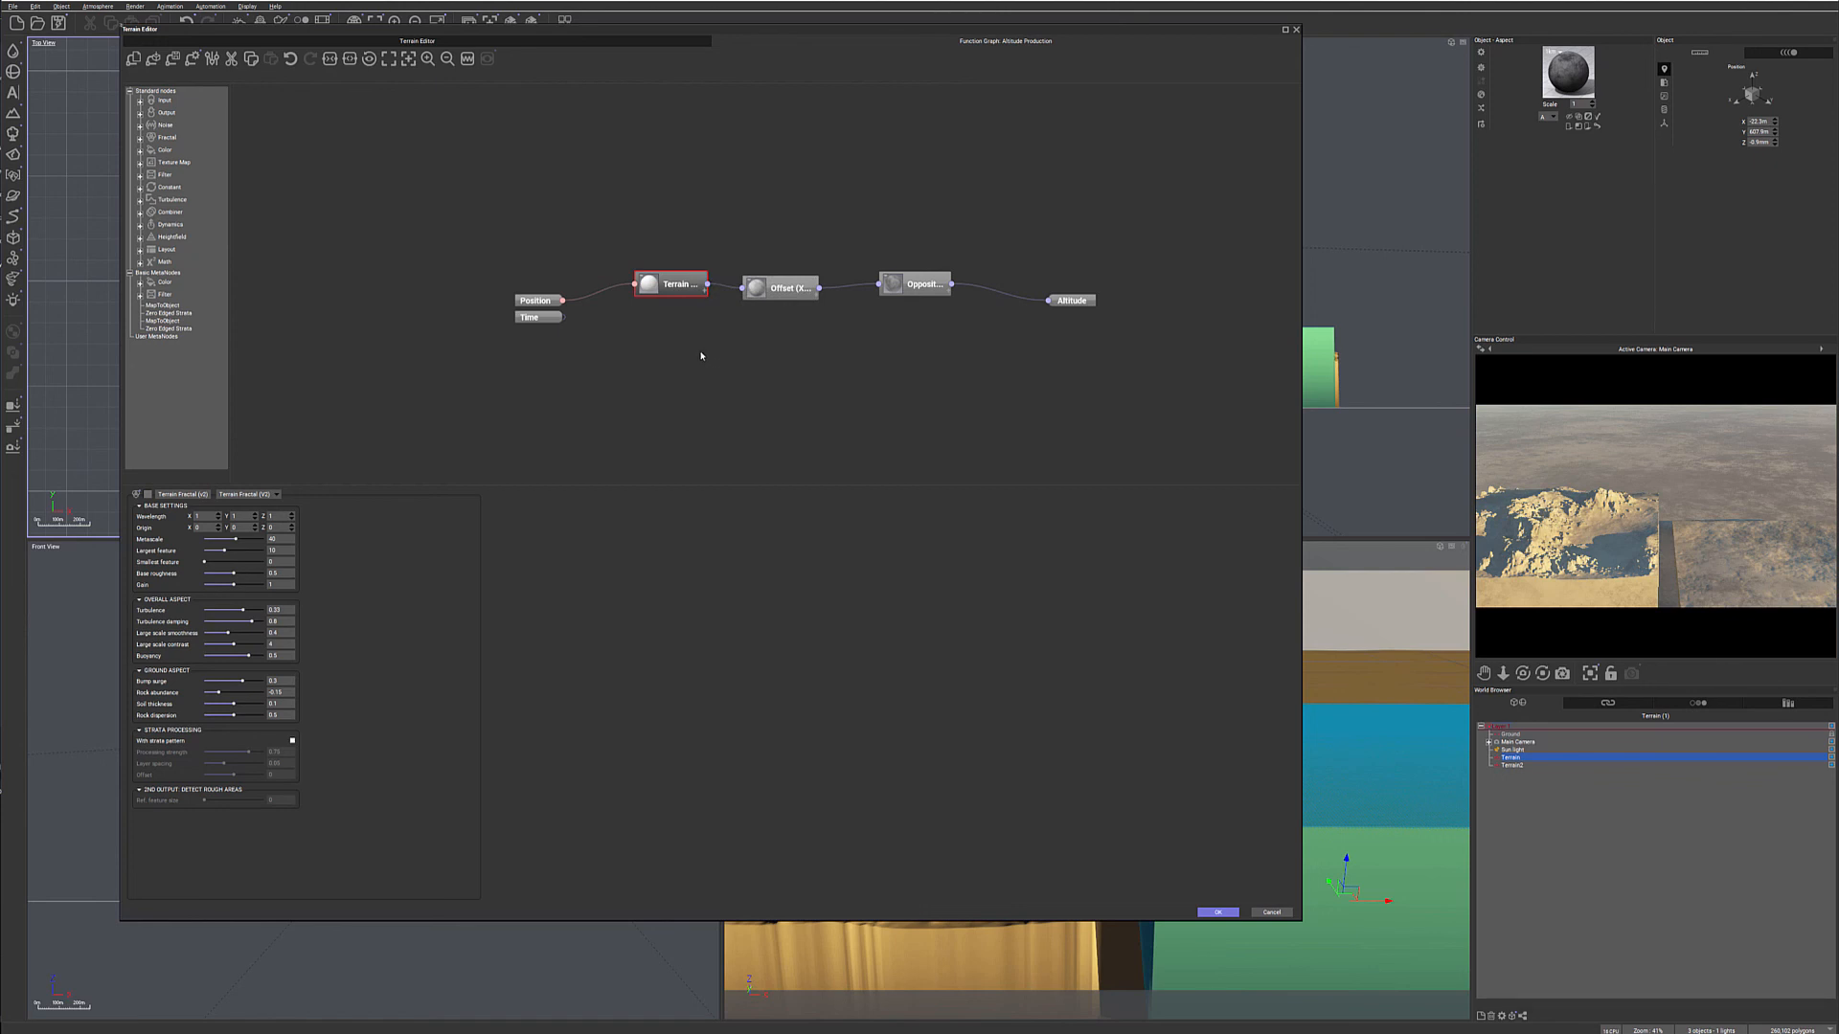
key(ctrl+c)
key(ctrl+v)
drag(681, 312, 681, 341)
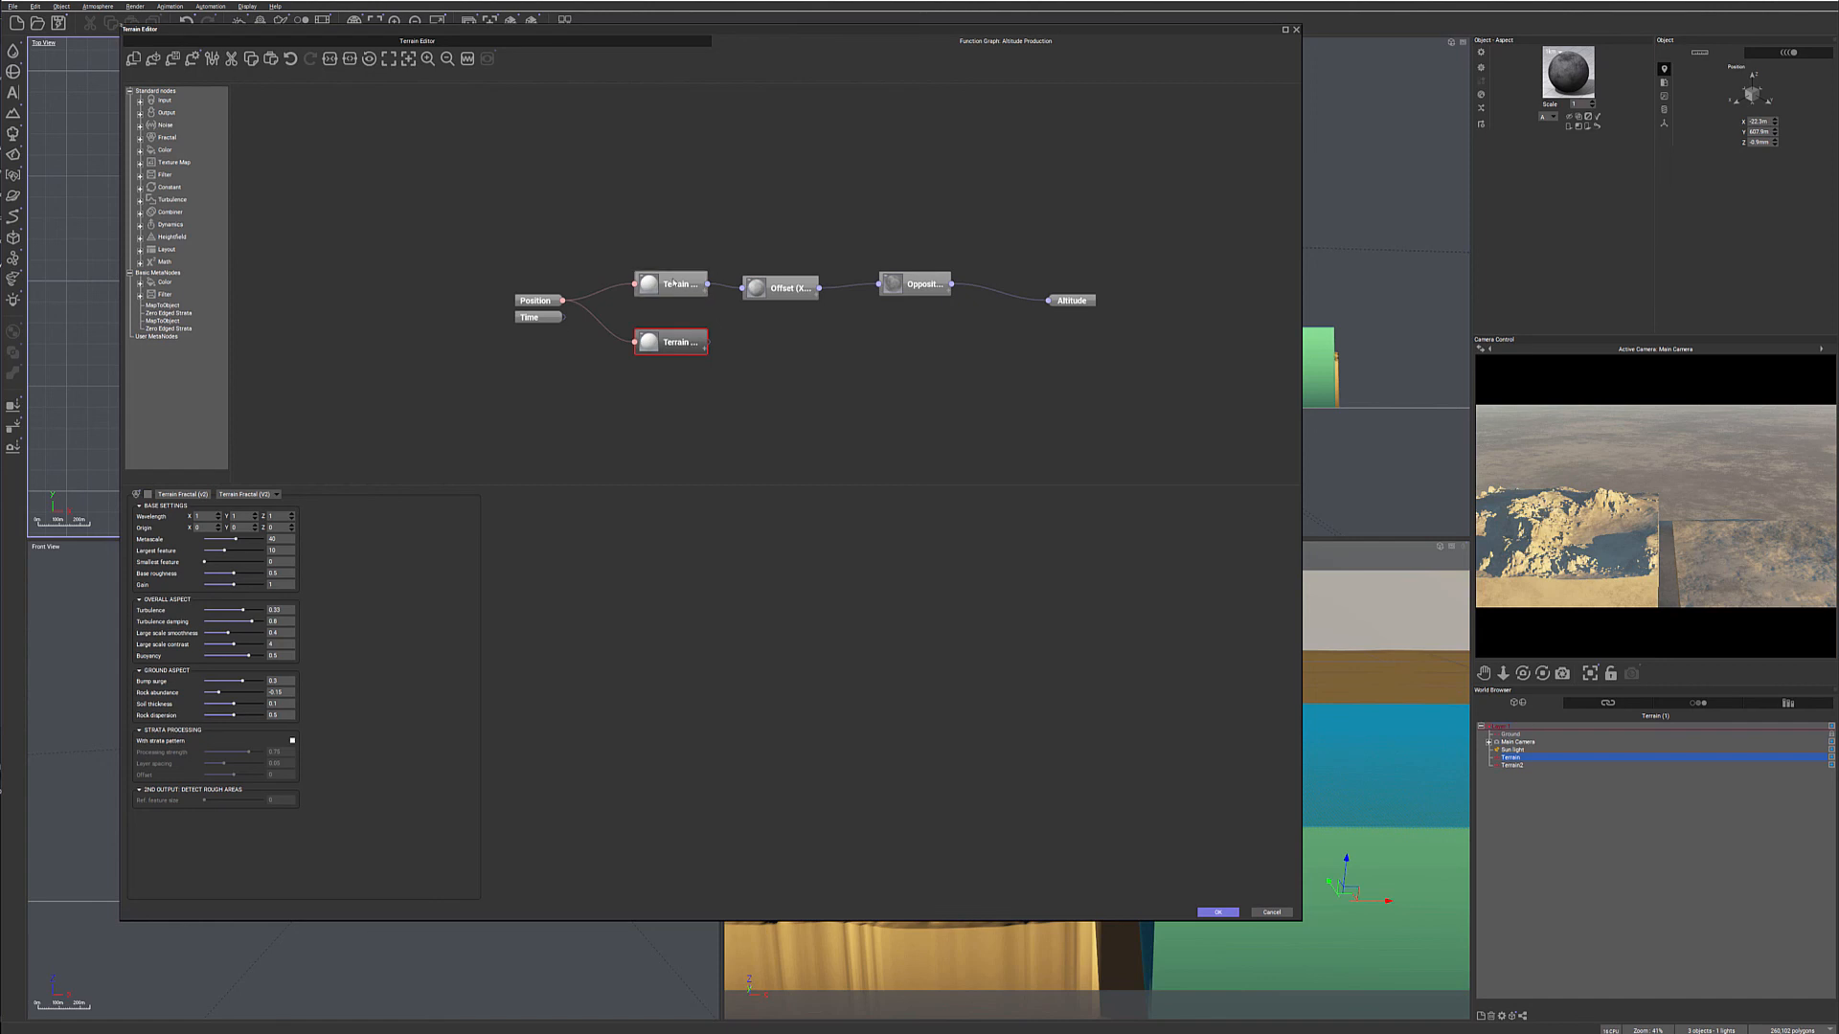
- Reduce the Metascale of the copied Terrain Fractal and move the original fractal node slightly higher
drag(235, 538, 218, 539)
drag(681, 269, 686, 257)
drag(708, 343, 743, 289)
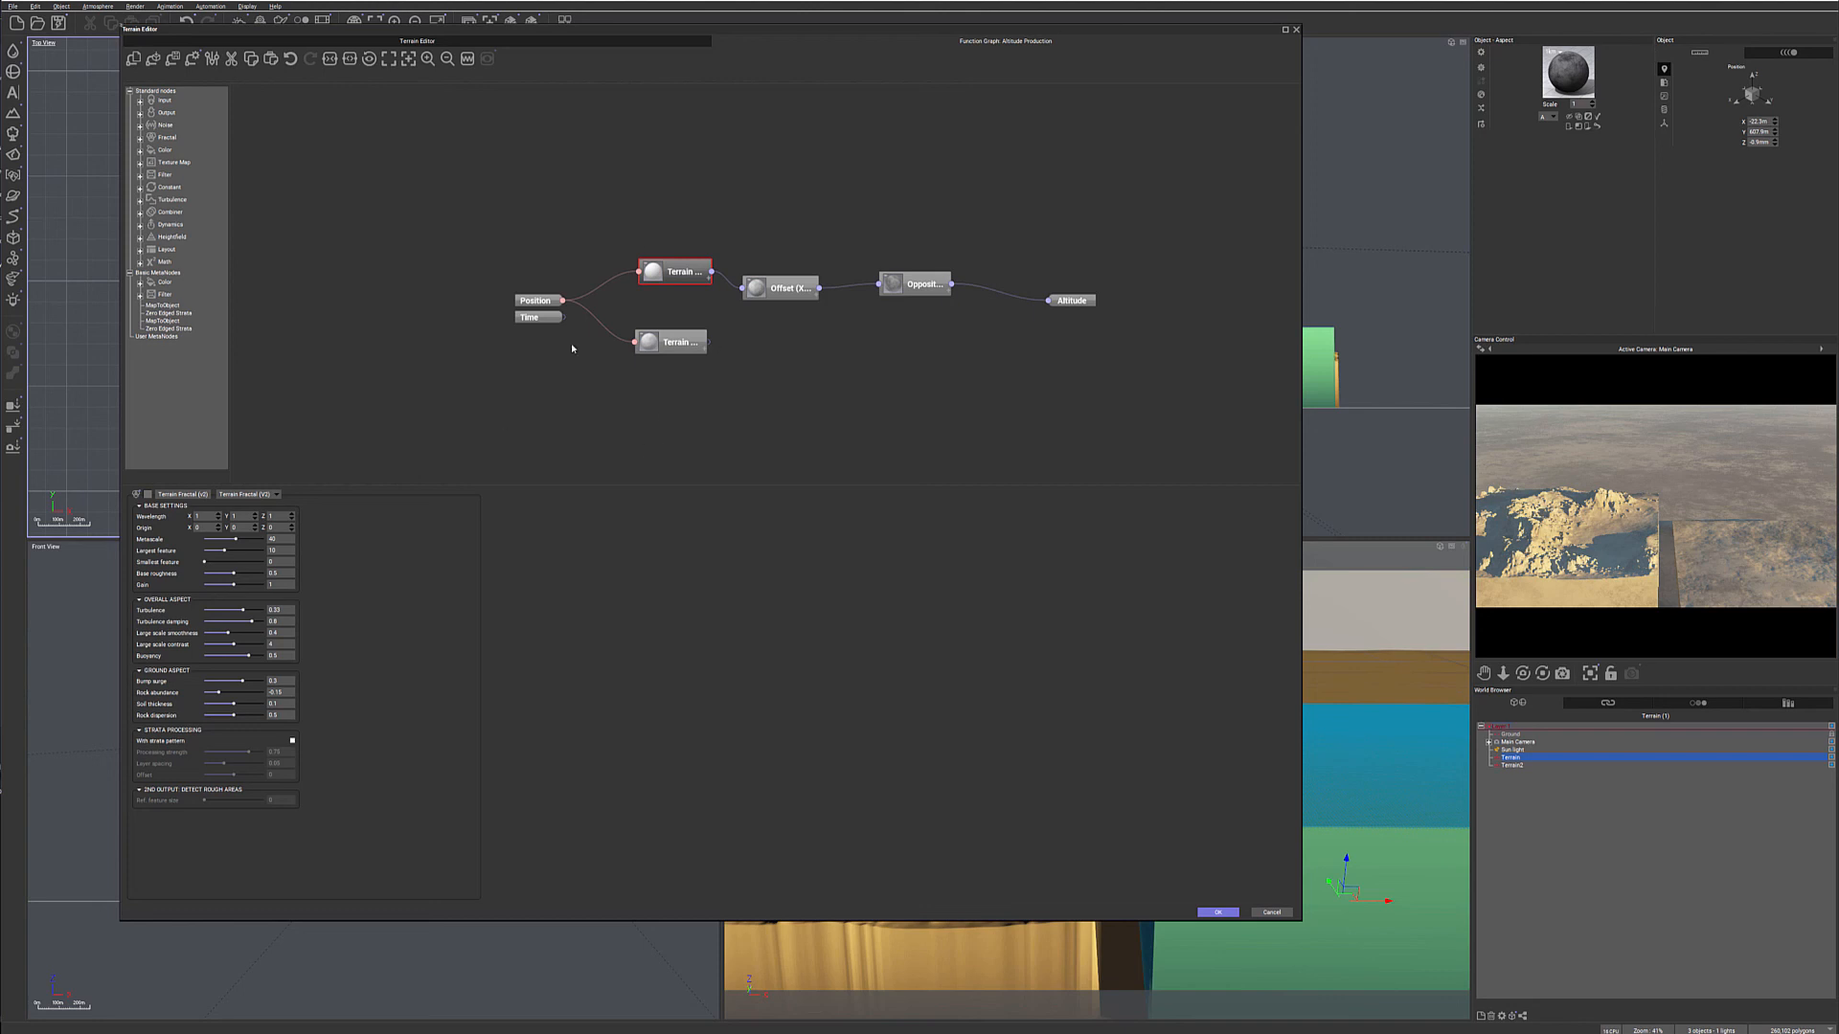
- Change the upper fractal node to Eroded Rocky Mountains and the Offset filter to Multiply
click(276, 494)
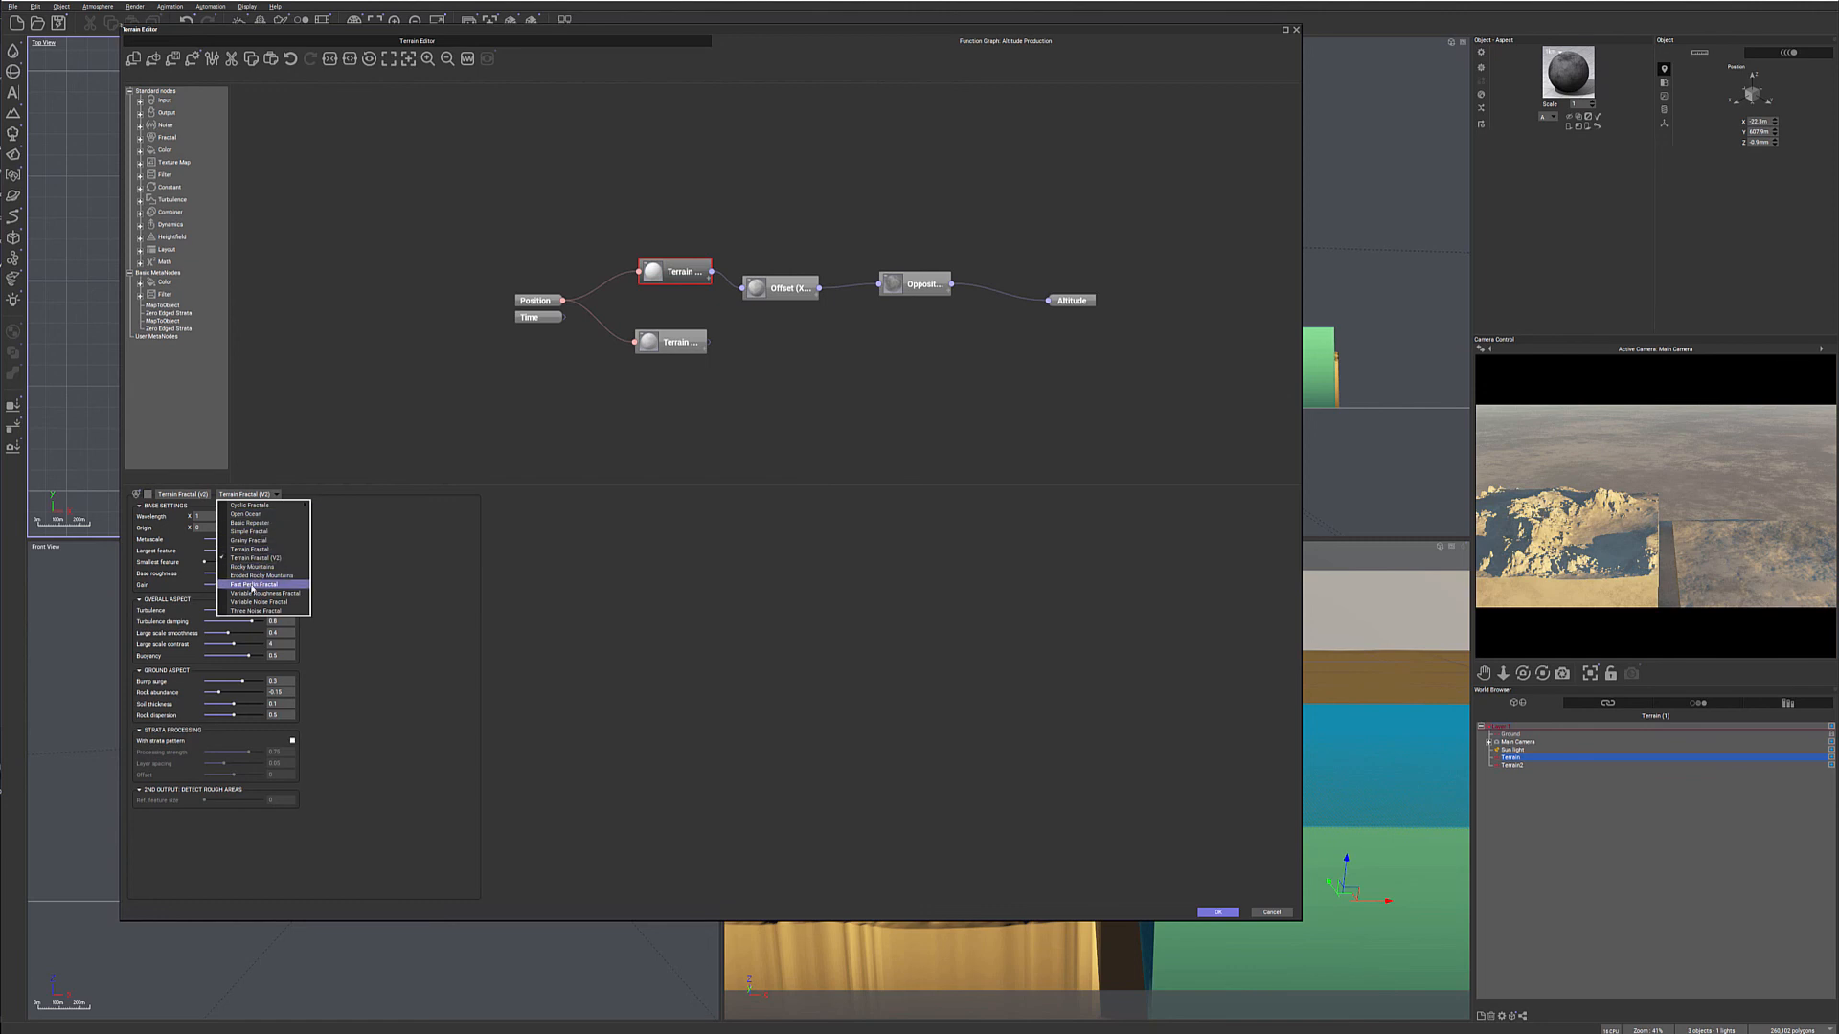
click(254, 576)
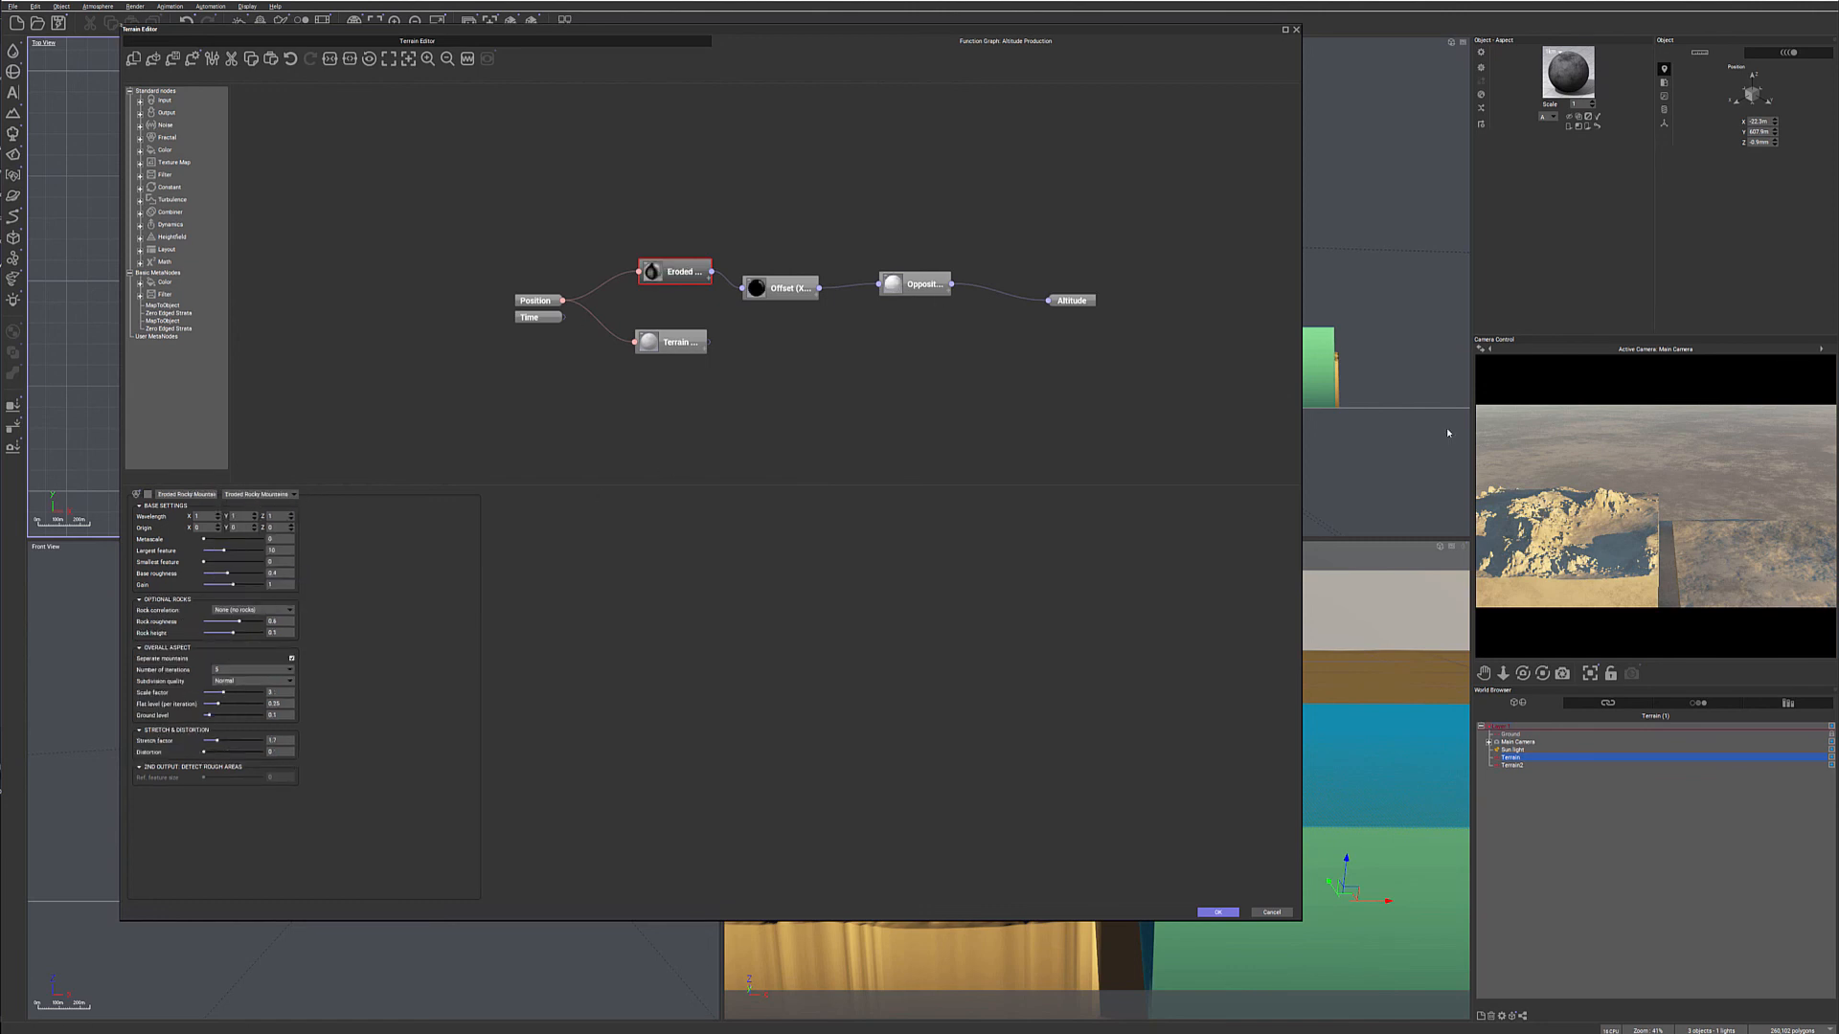
click(787, 283)
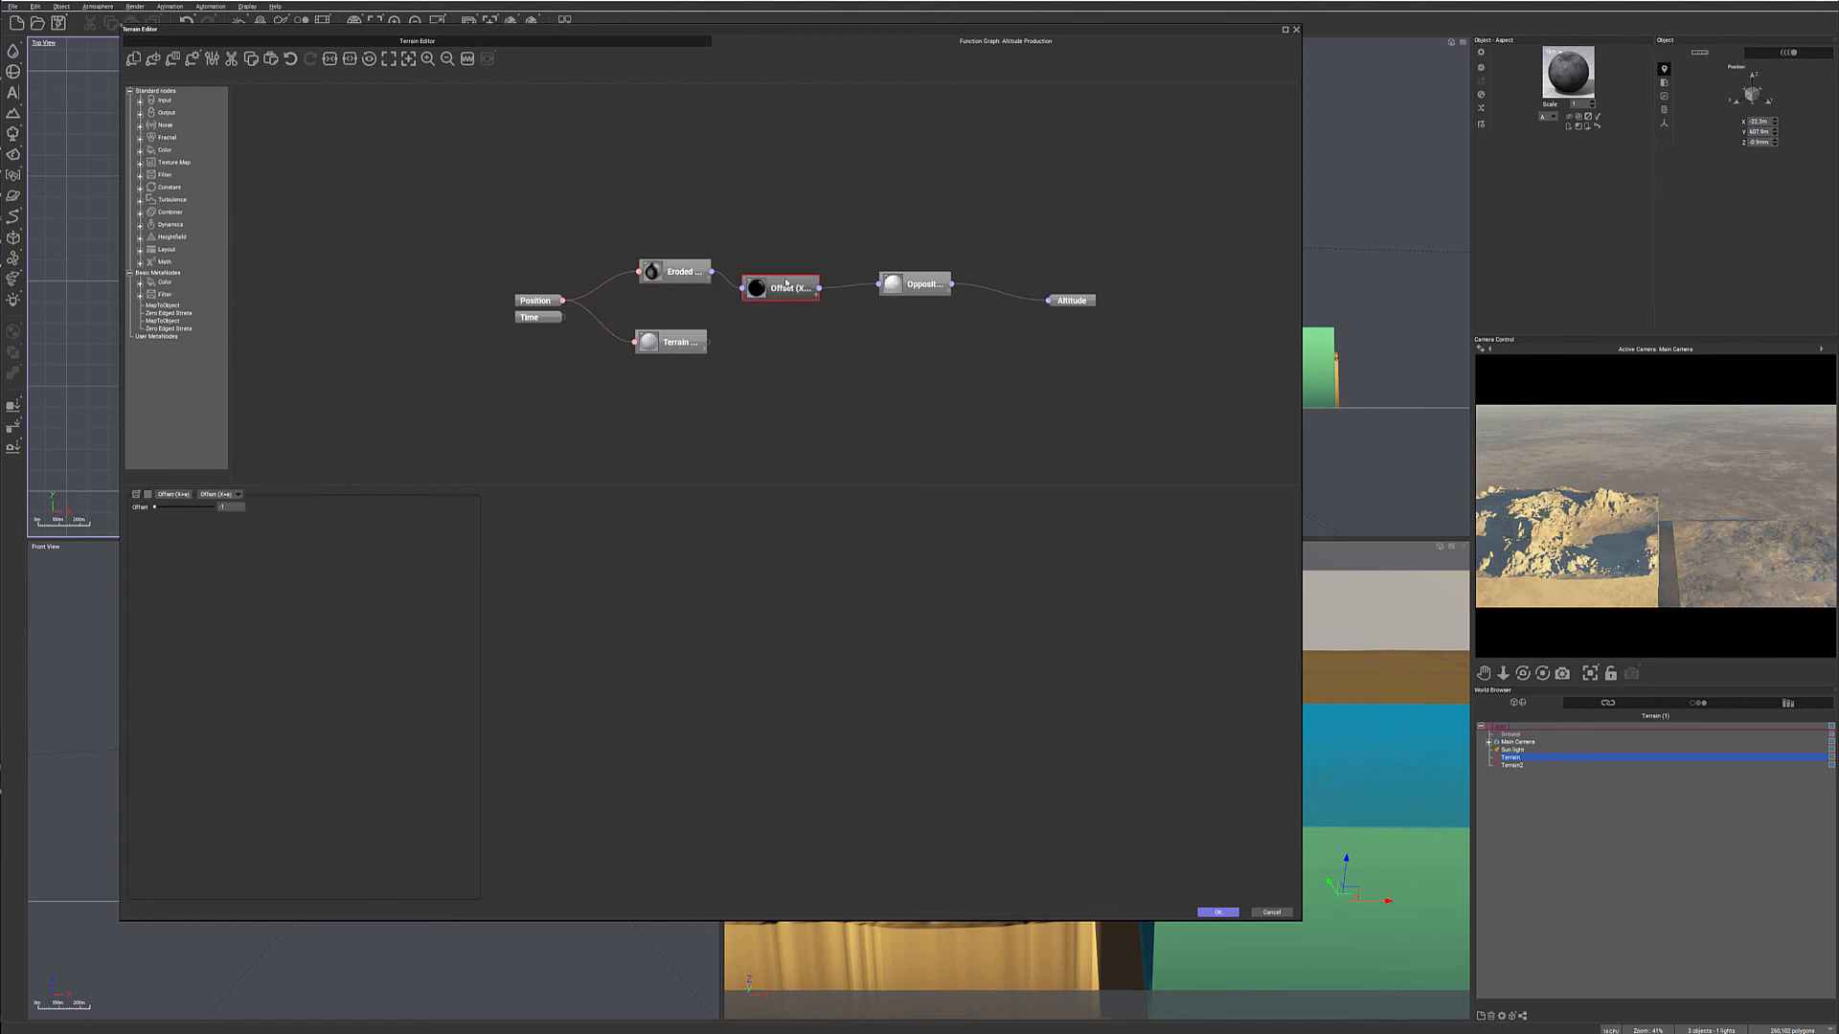
click(226, 495)
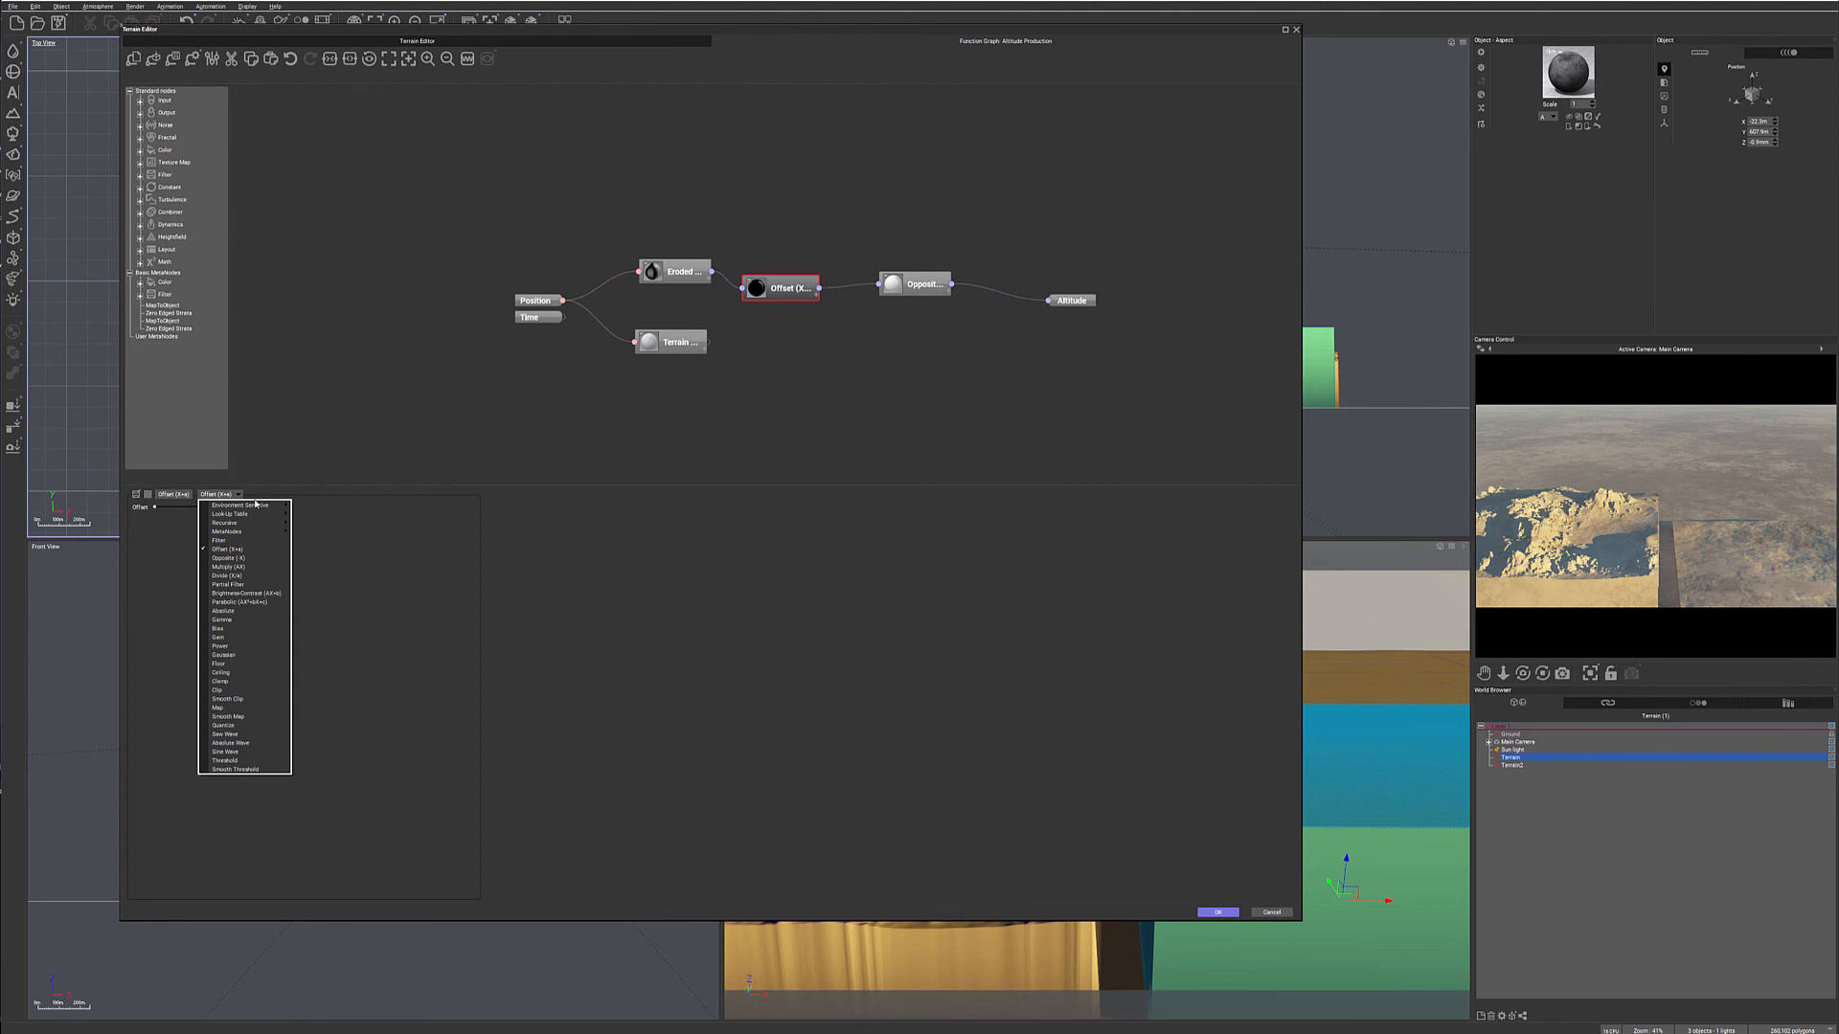
click(237, 568)
- Examine the filter types offered for the Opposite node, the node categories that can be added, and the upper node's fractal types
click(914, 284)
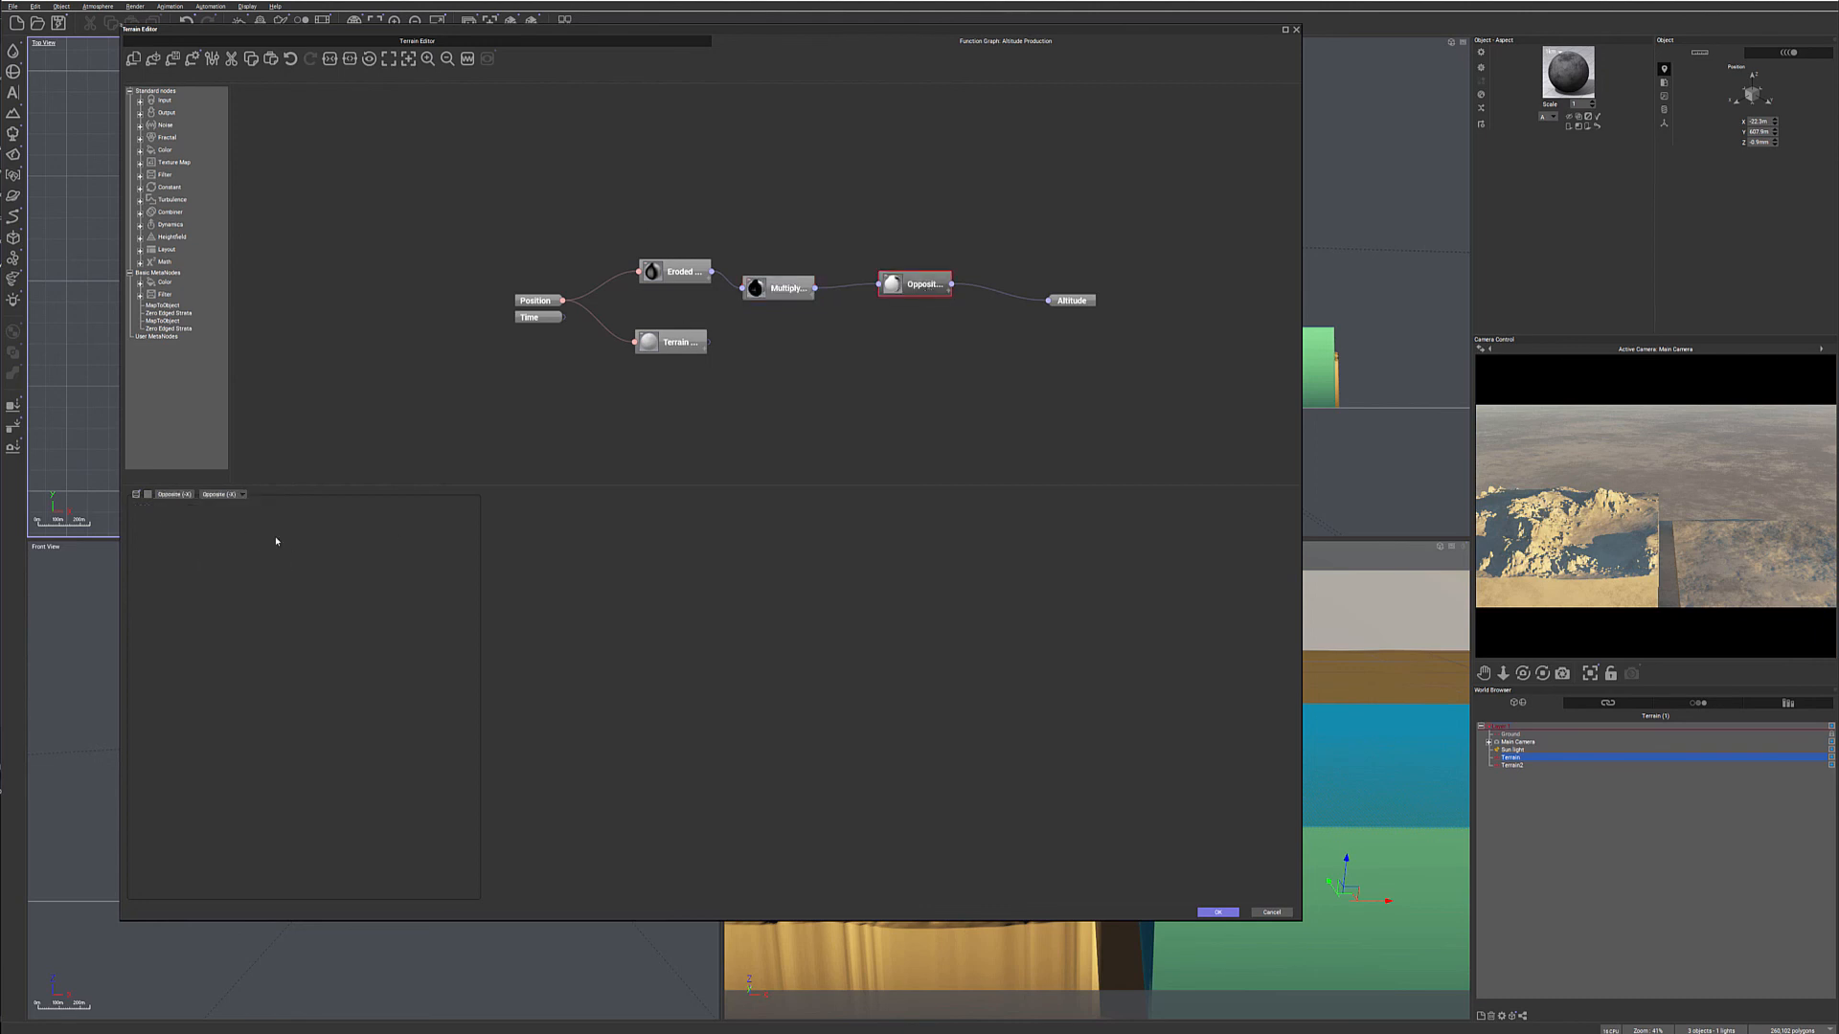
click(241, 496)
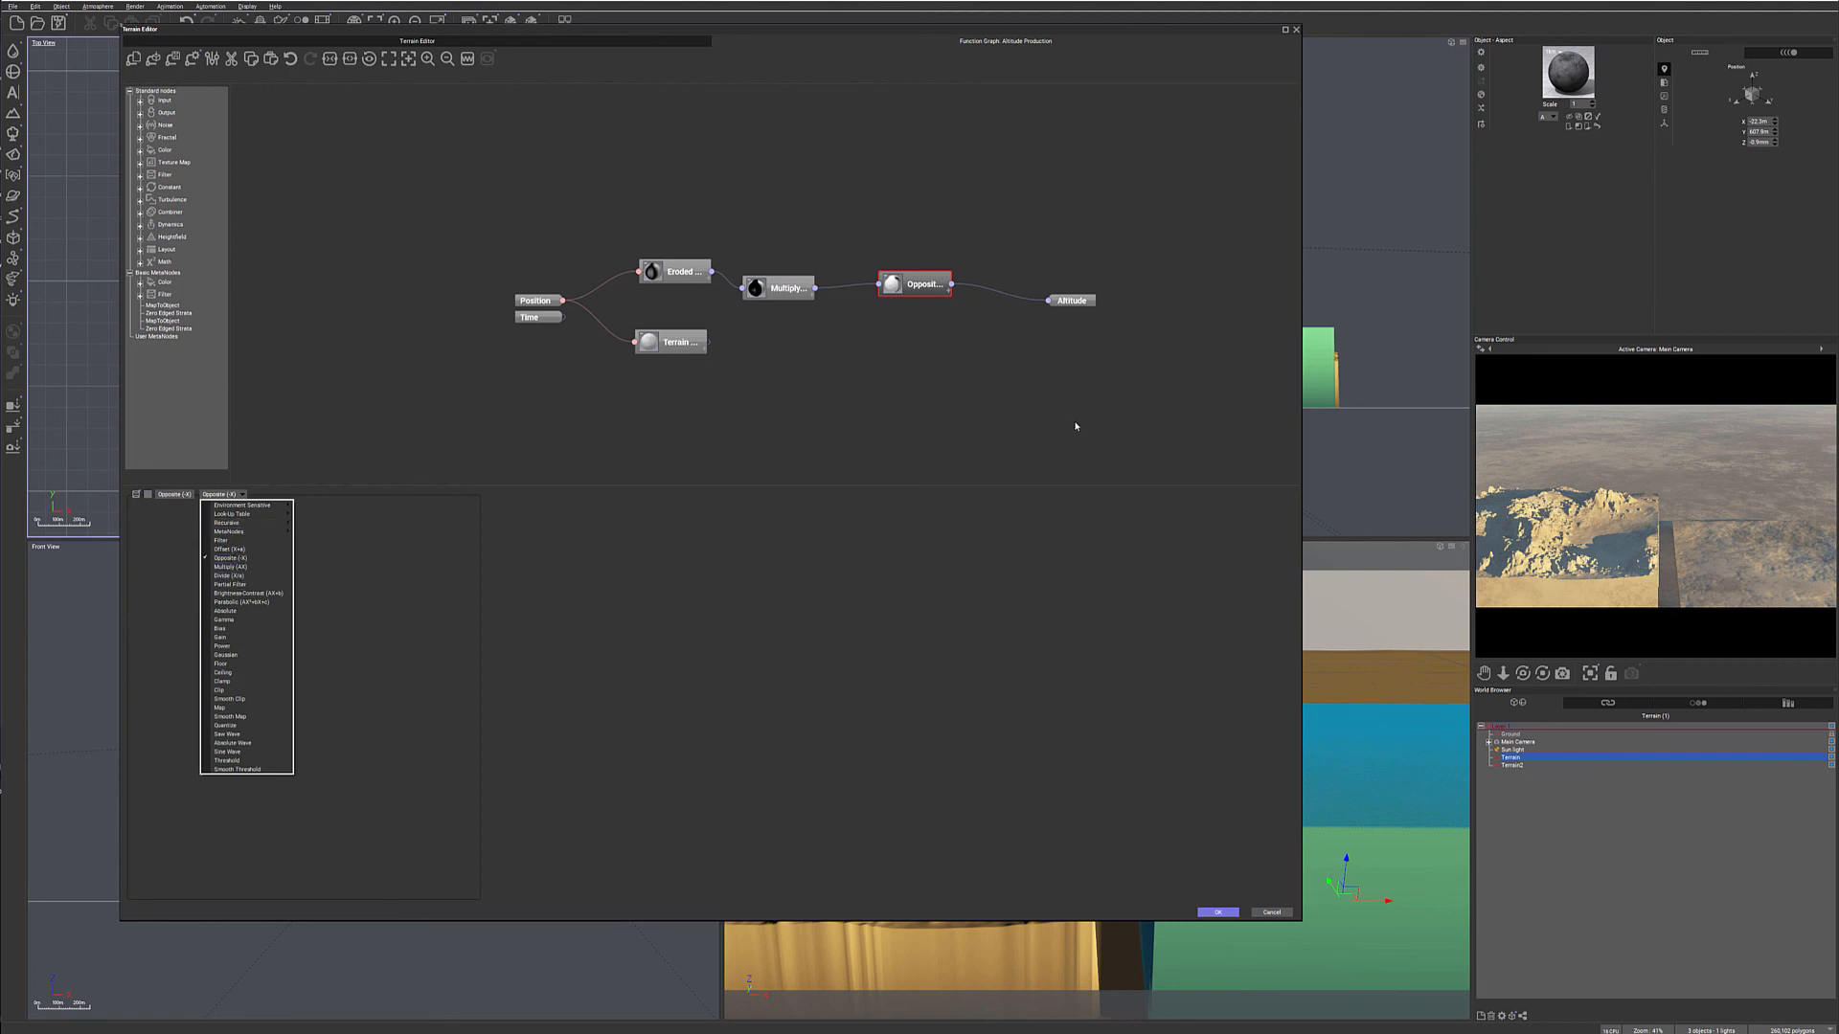
click(1021, 384)
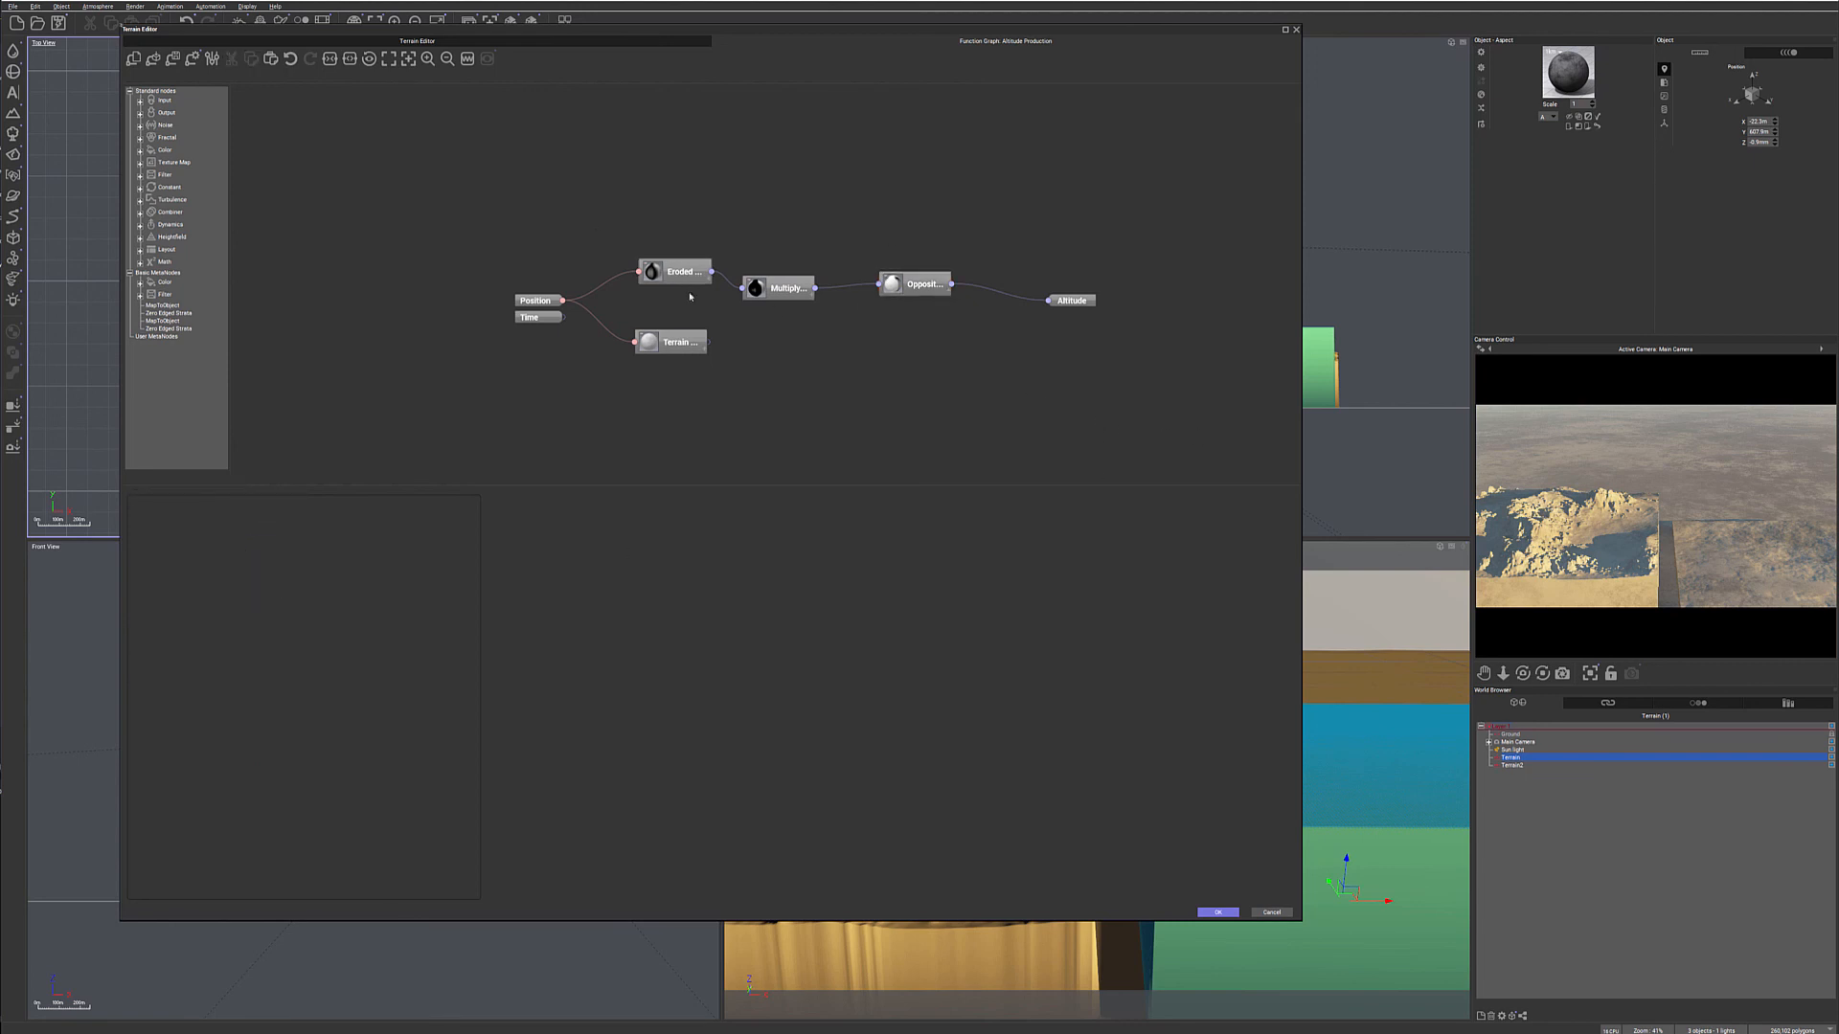
right_click(738, 162)
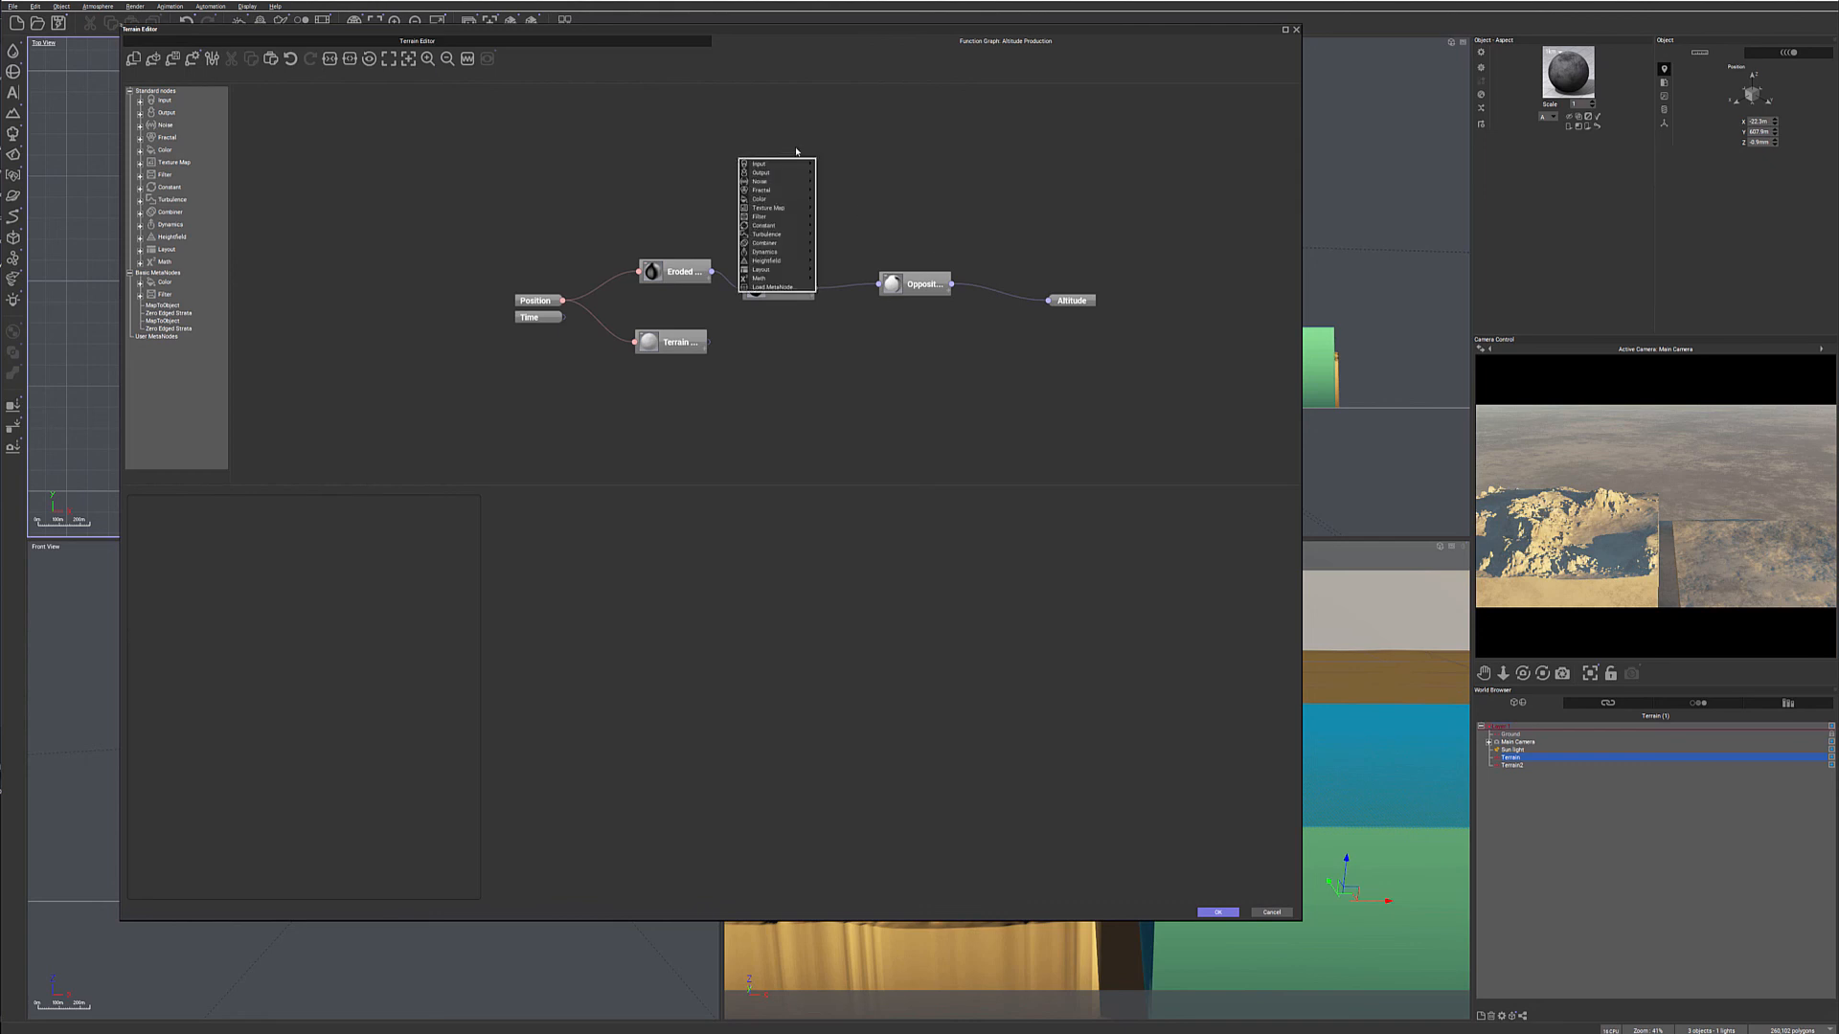
mouse_move(761, 217)
click(684, 234)
click(680, 270)
click(287, 494)
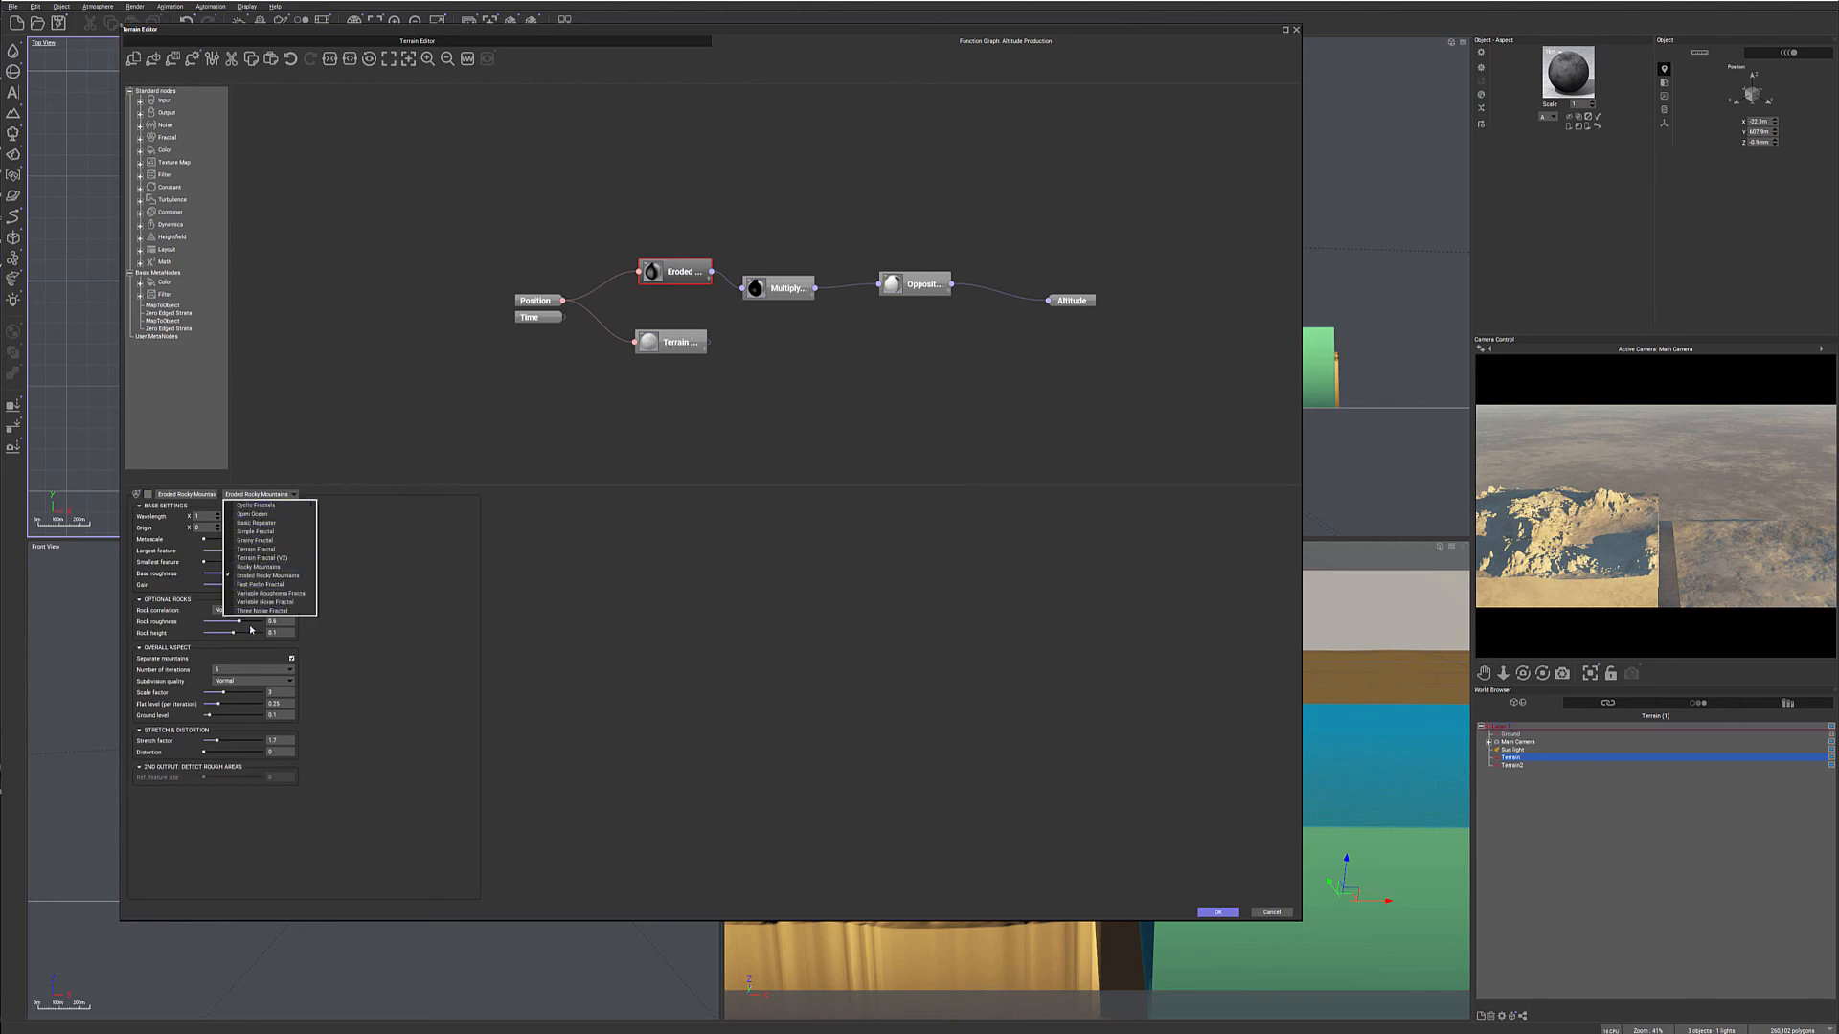
click(783, 384)
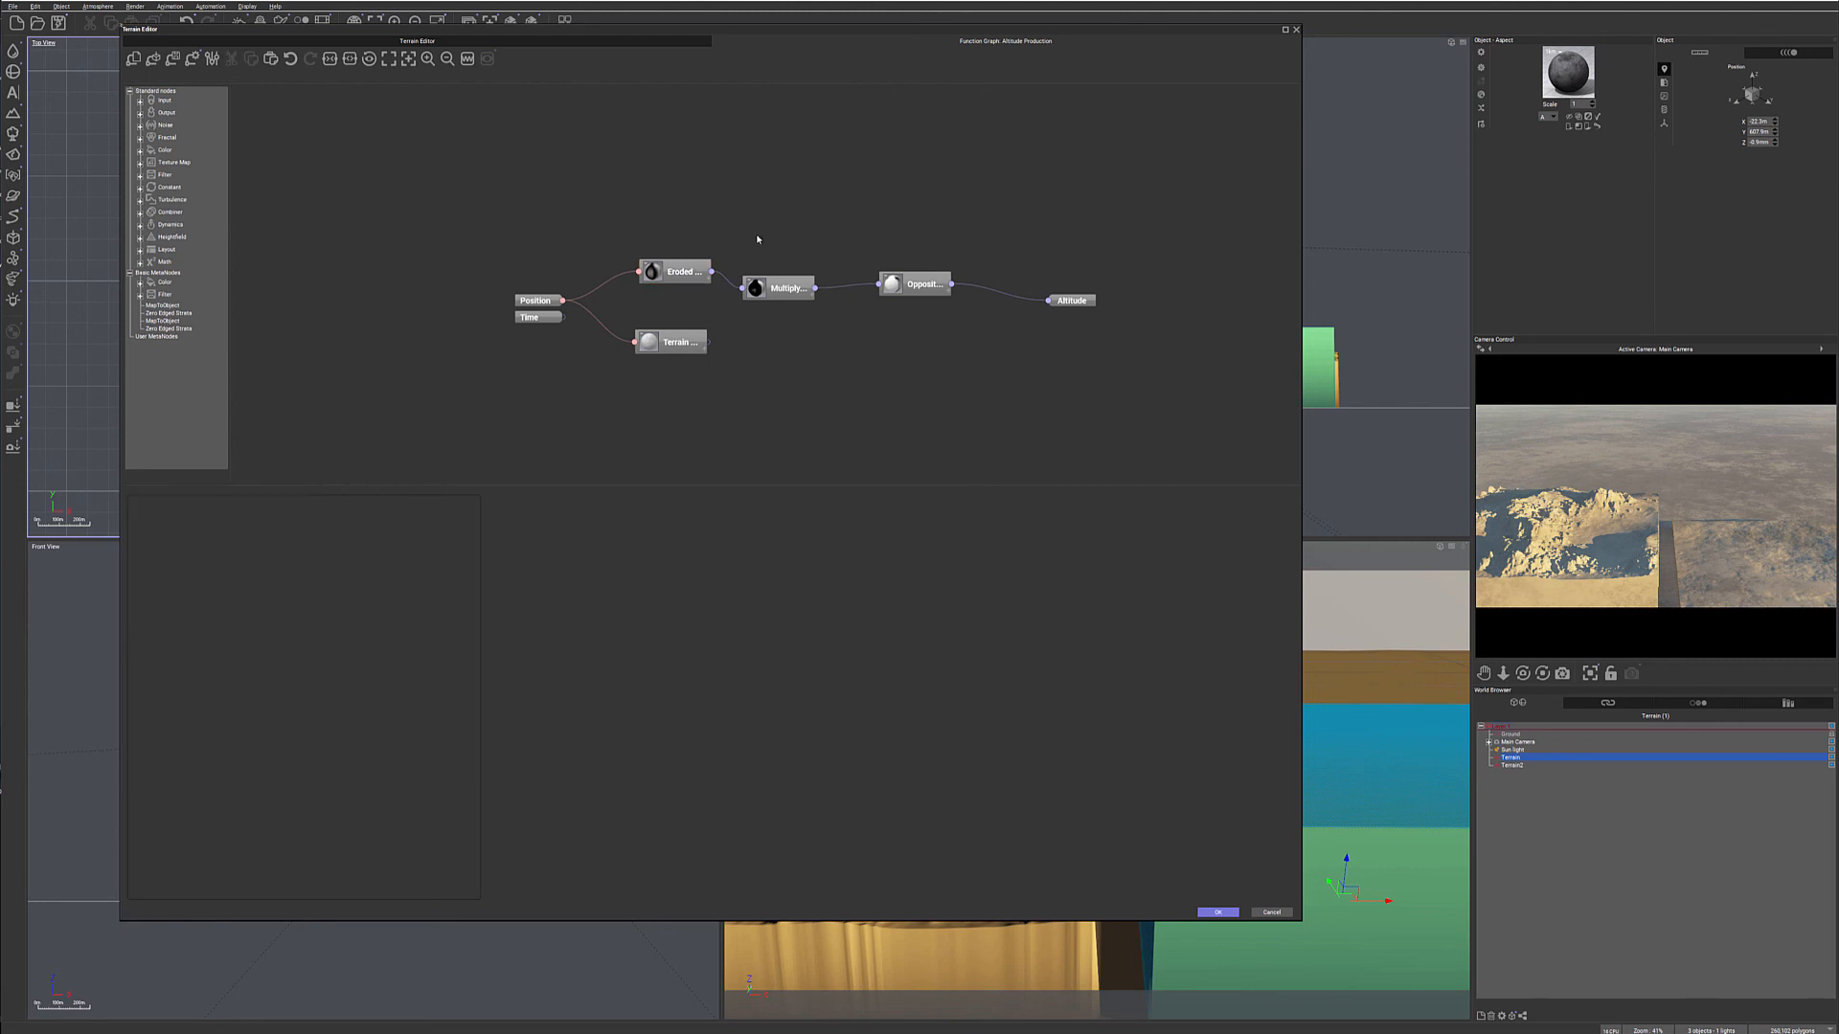